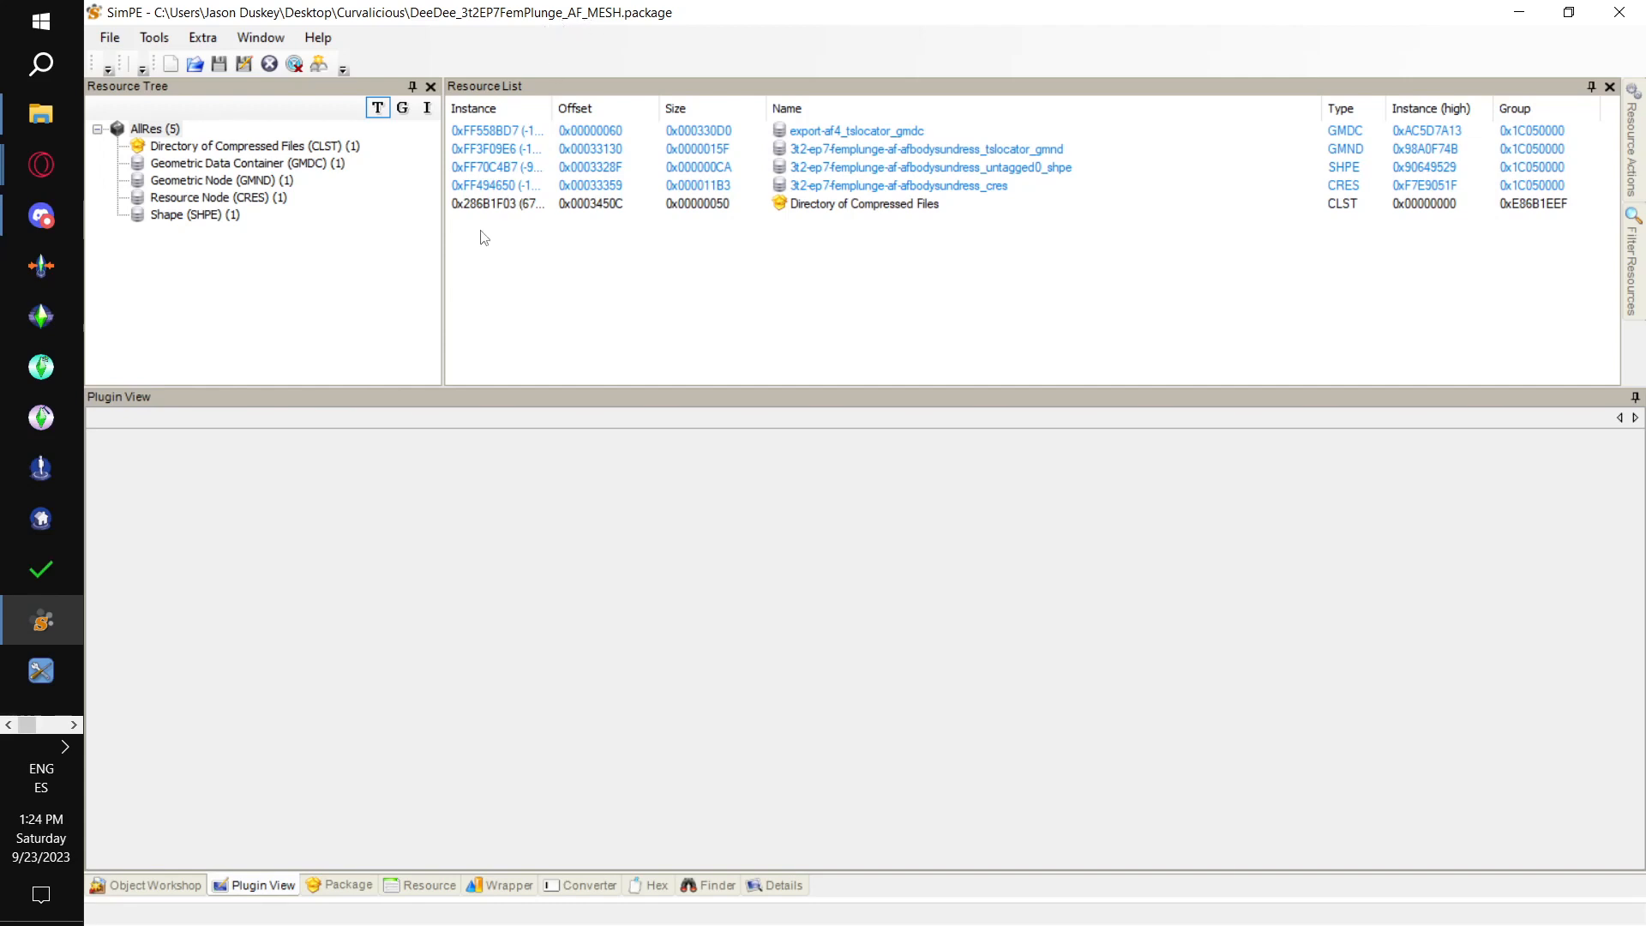
Extract the export-af4_tslocator_gmdc Geometric Data Container resource to the Curvalicious folder as "fermplunge af".
click(335, 172)
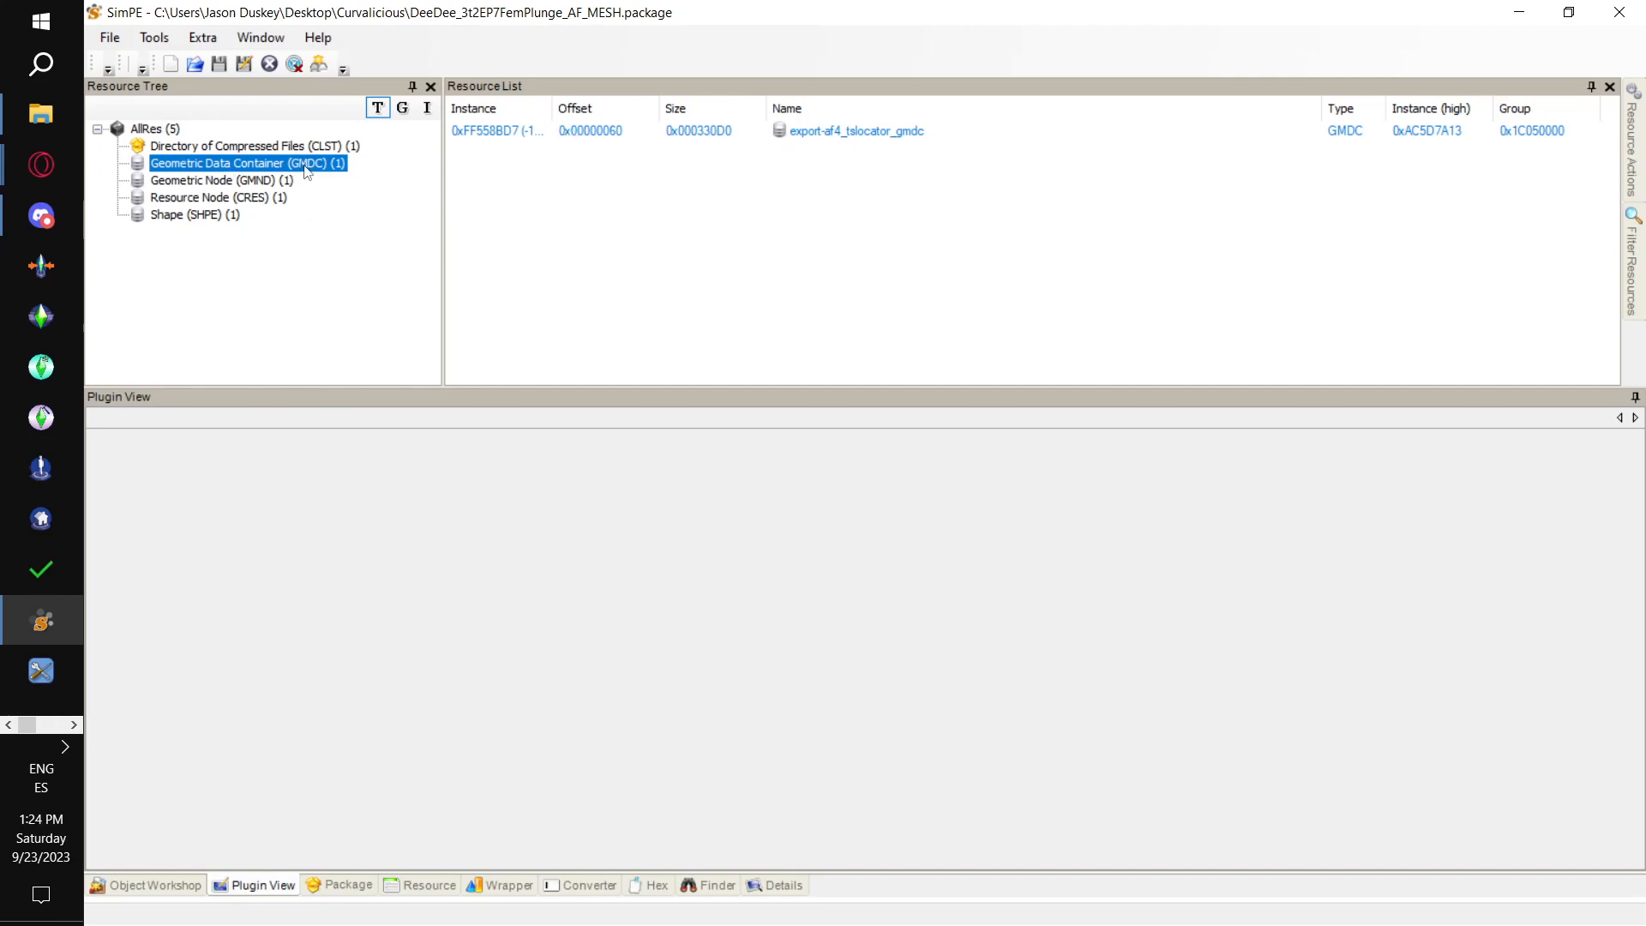
click(522, 134)
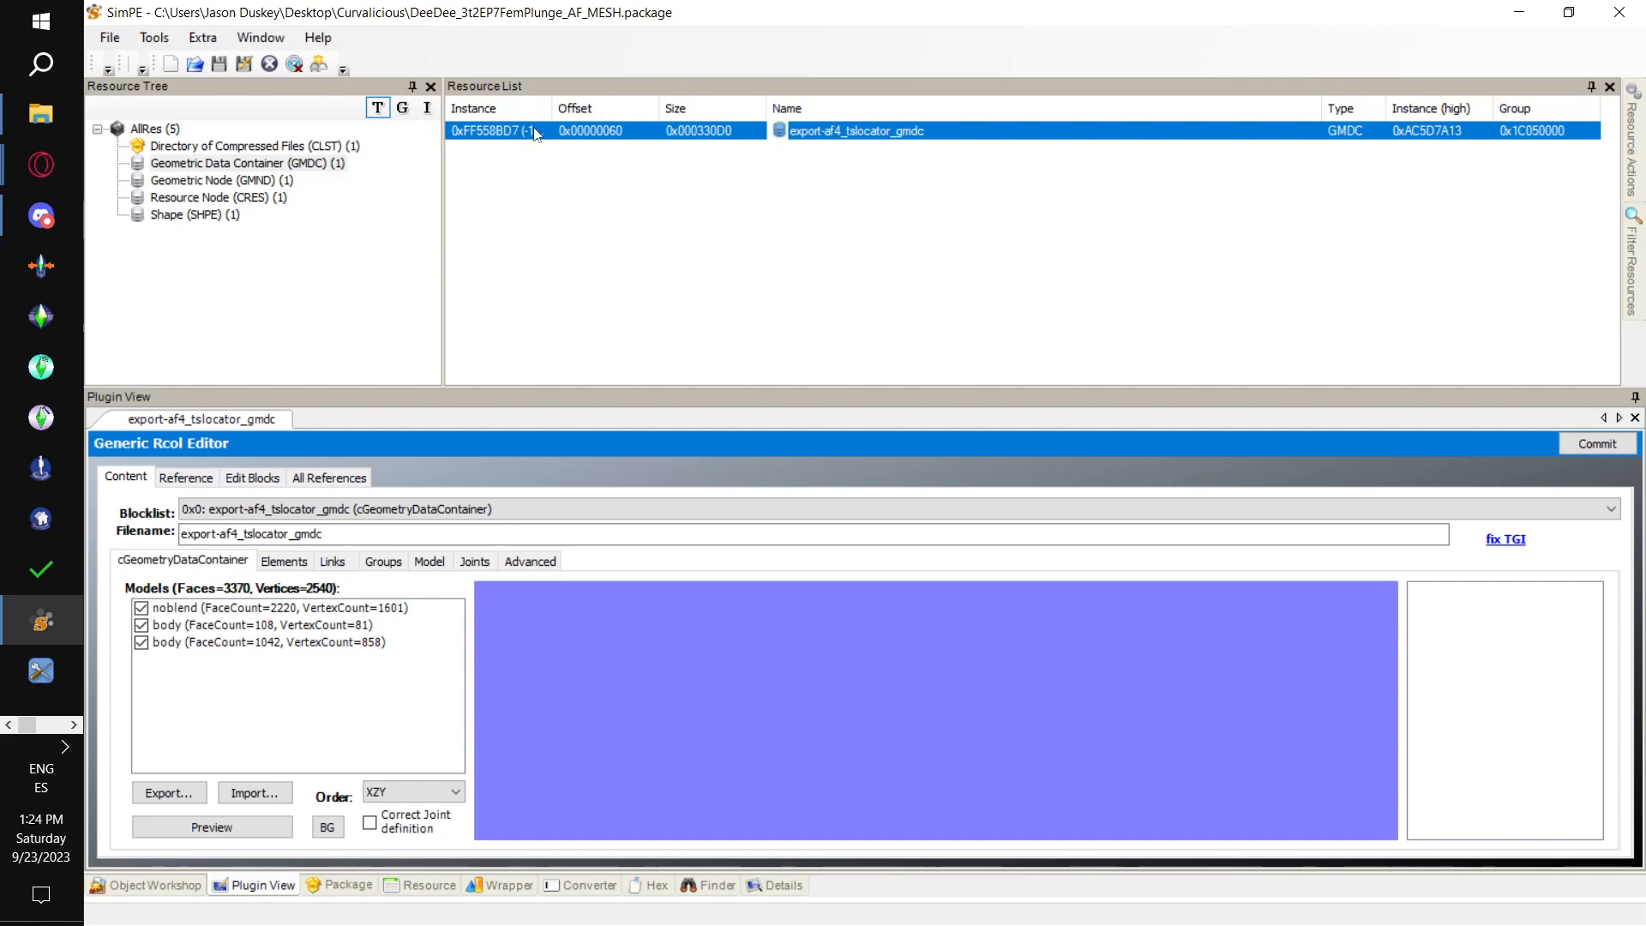
right_click(535, 131)
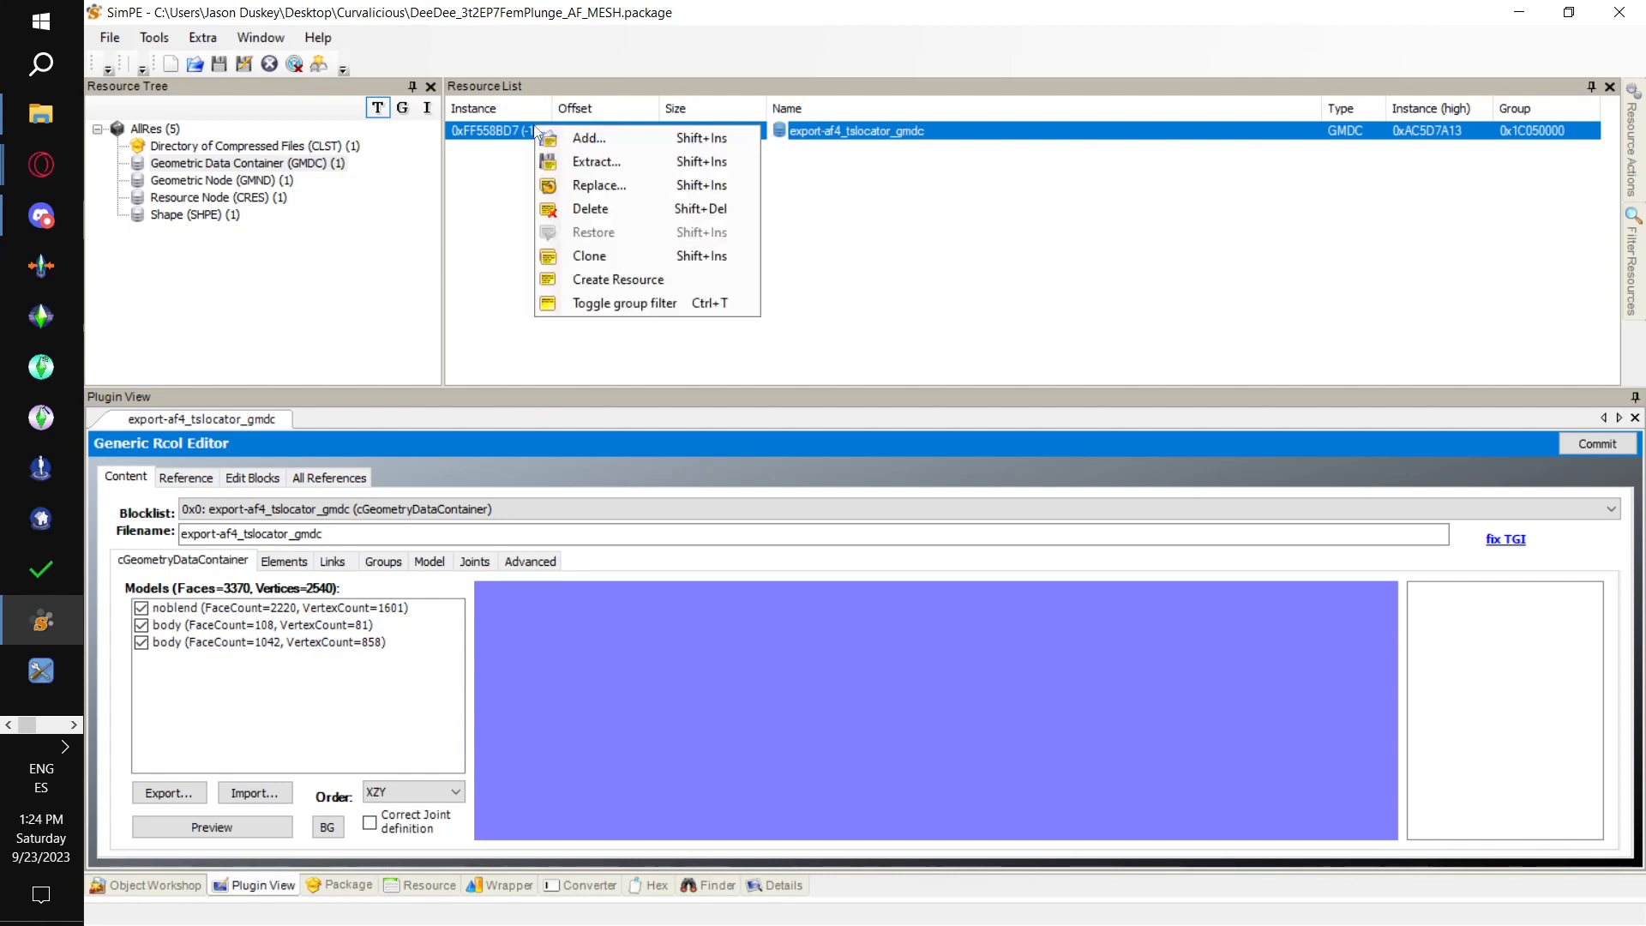
click(577, 163)
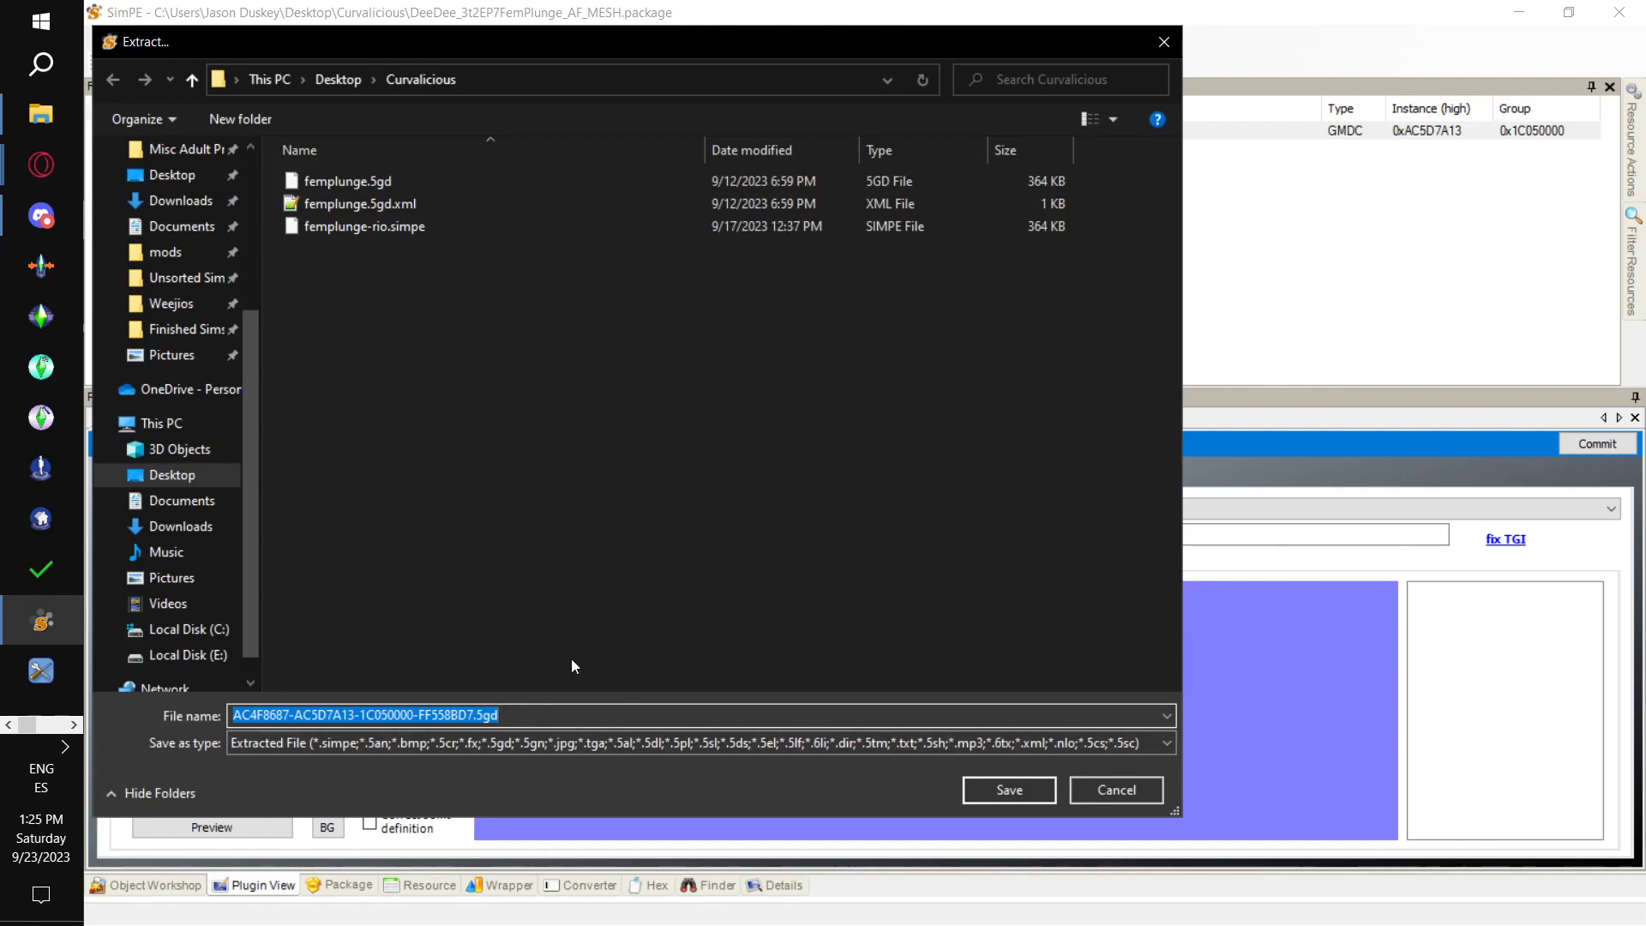
text(femplunge af)
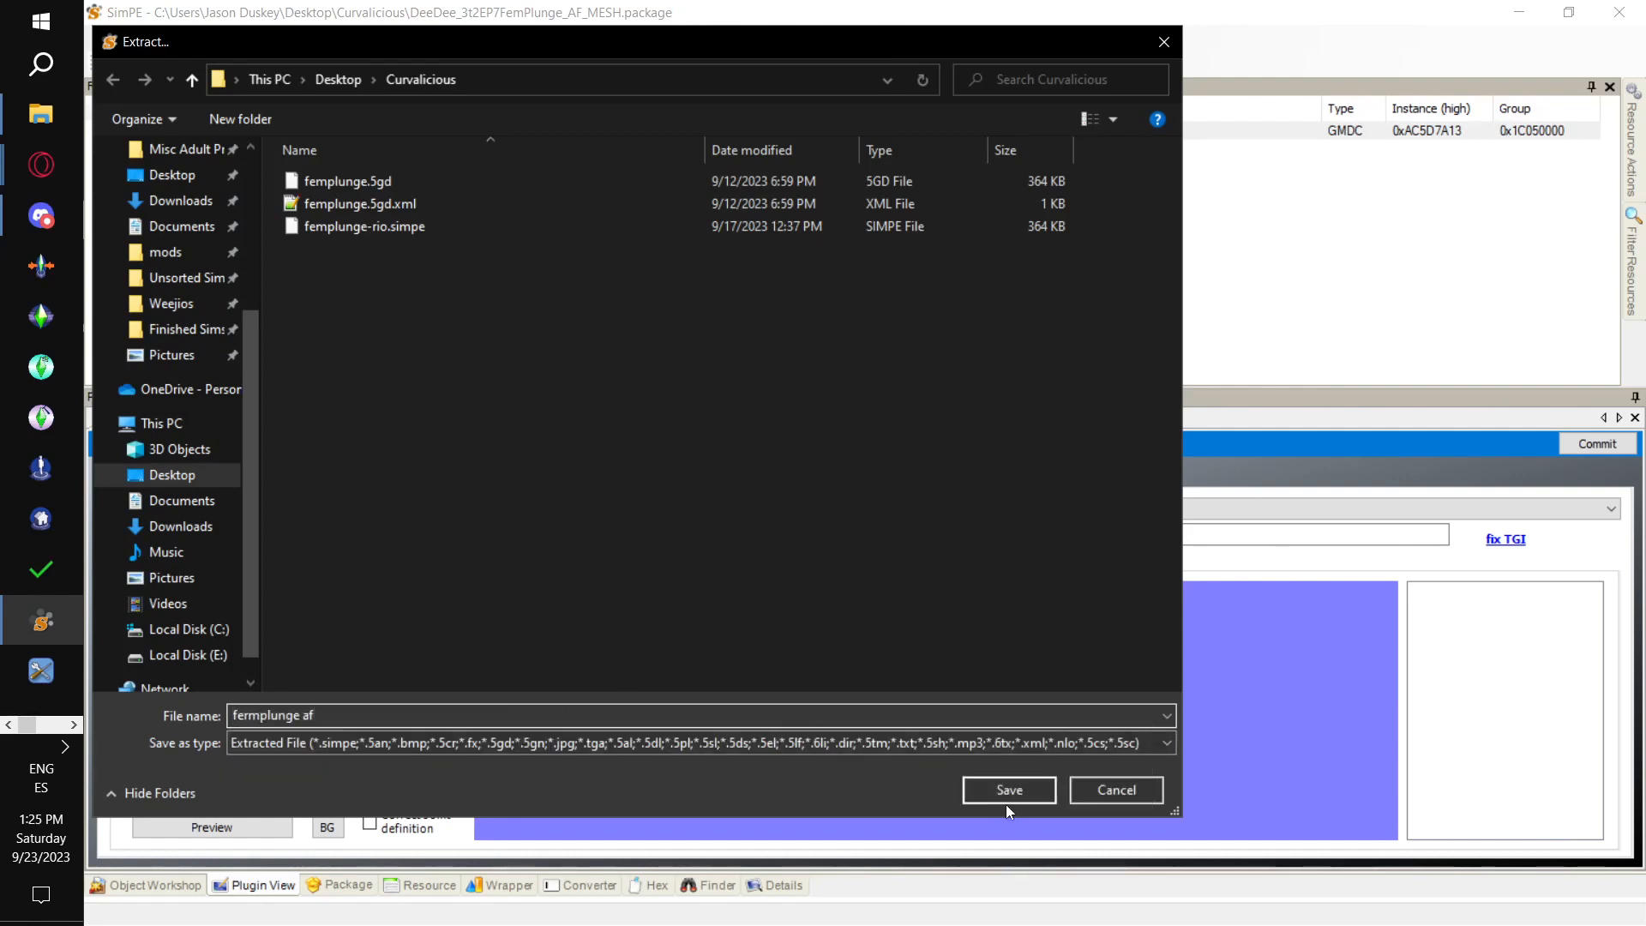
click(1009, 802)
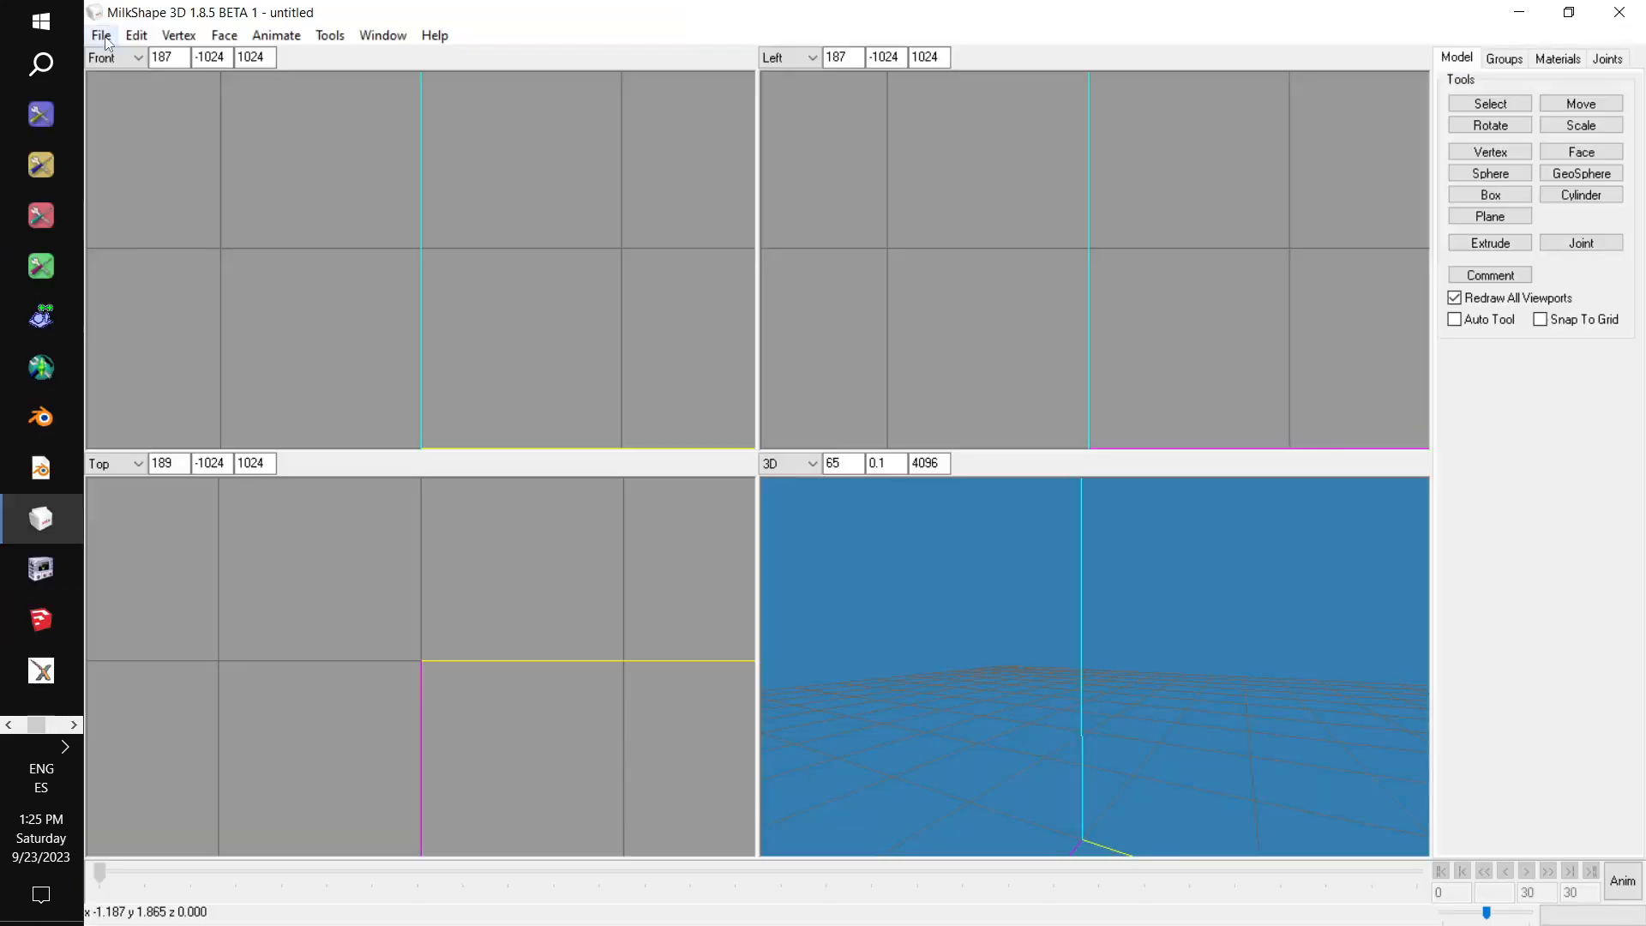
Switch to MilkShape 3D and import fermplunge af.5gd from the Curvalicious folder with Sims2 UniMesh Import V4.09, without creating blend groups.
click(101, 36)
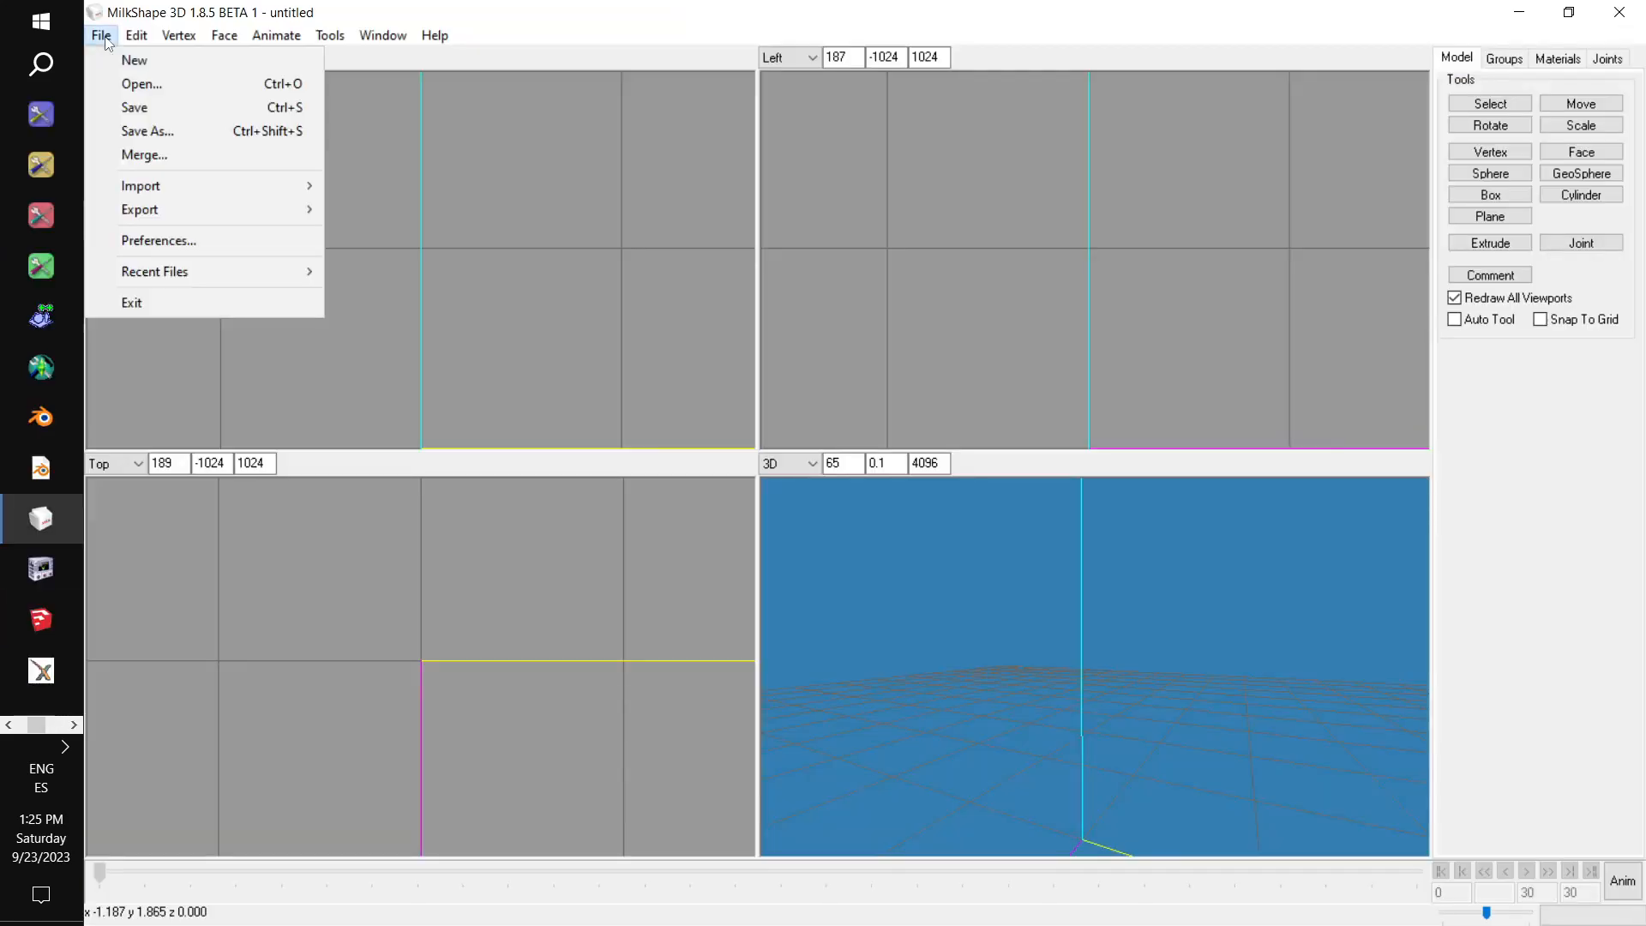
mouse_move(211, 184)
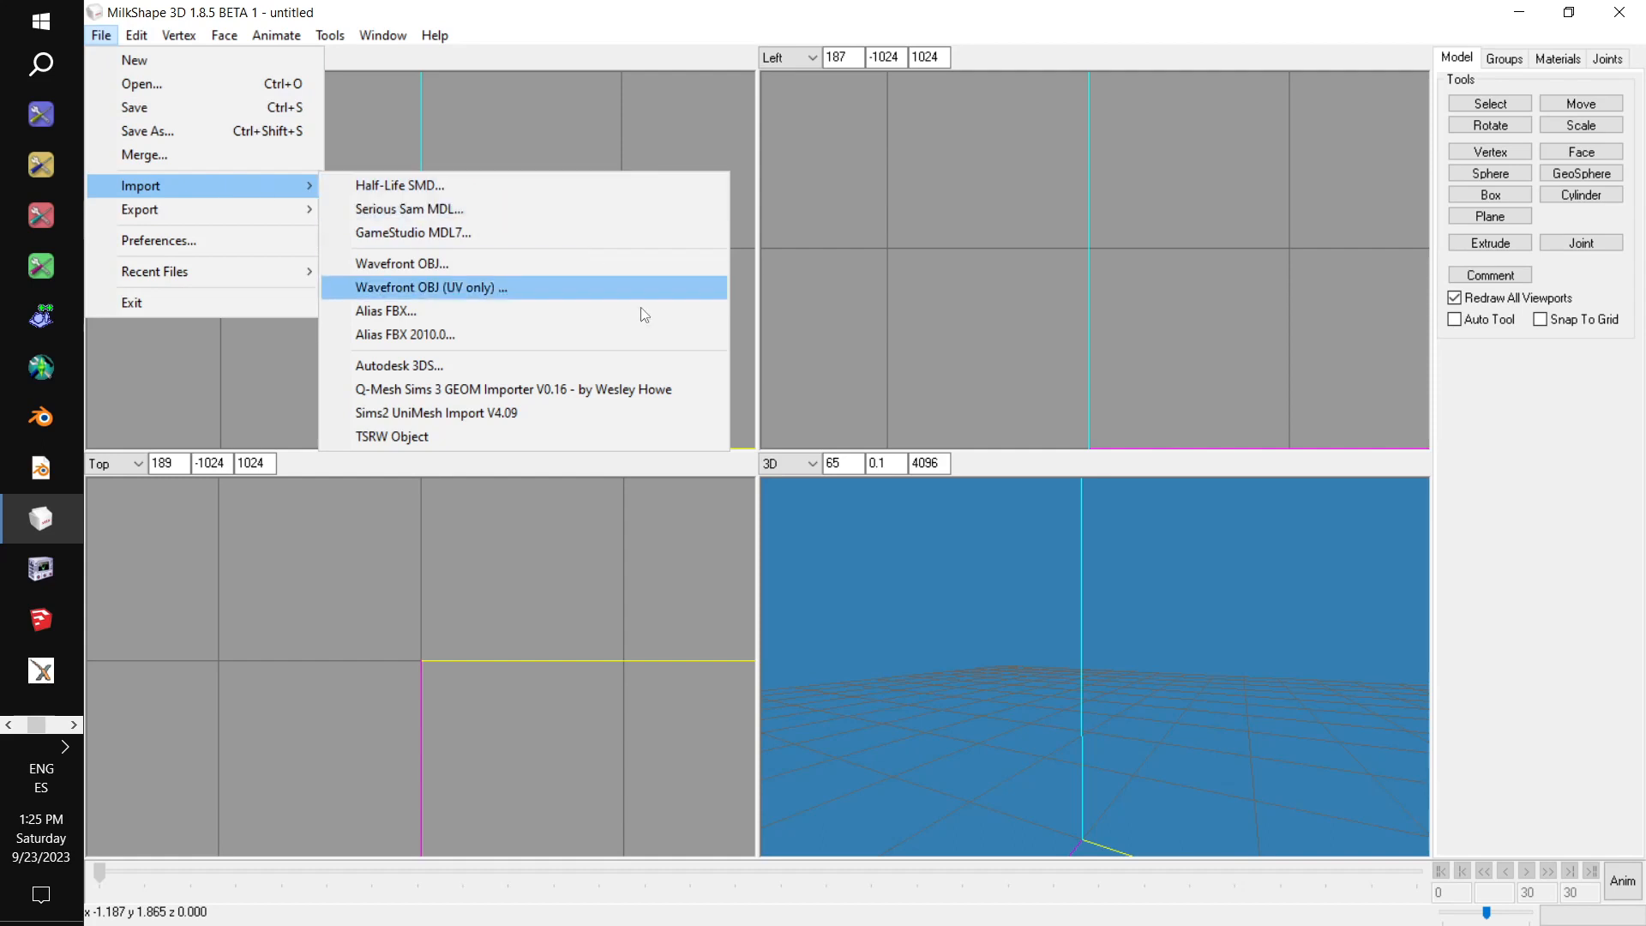
click(564, 415)
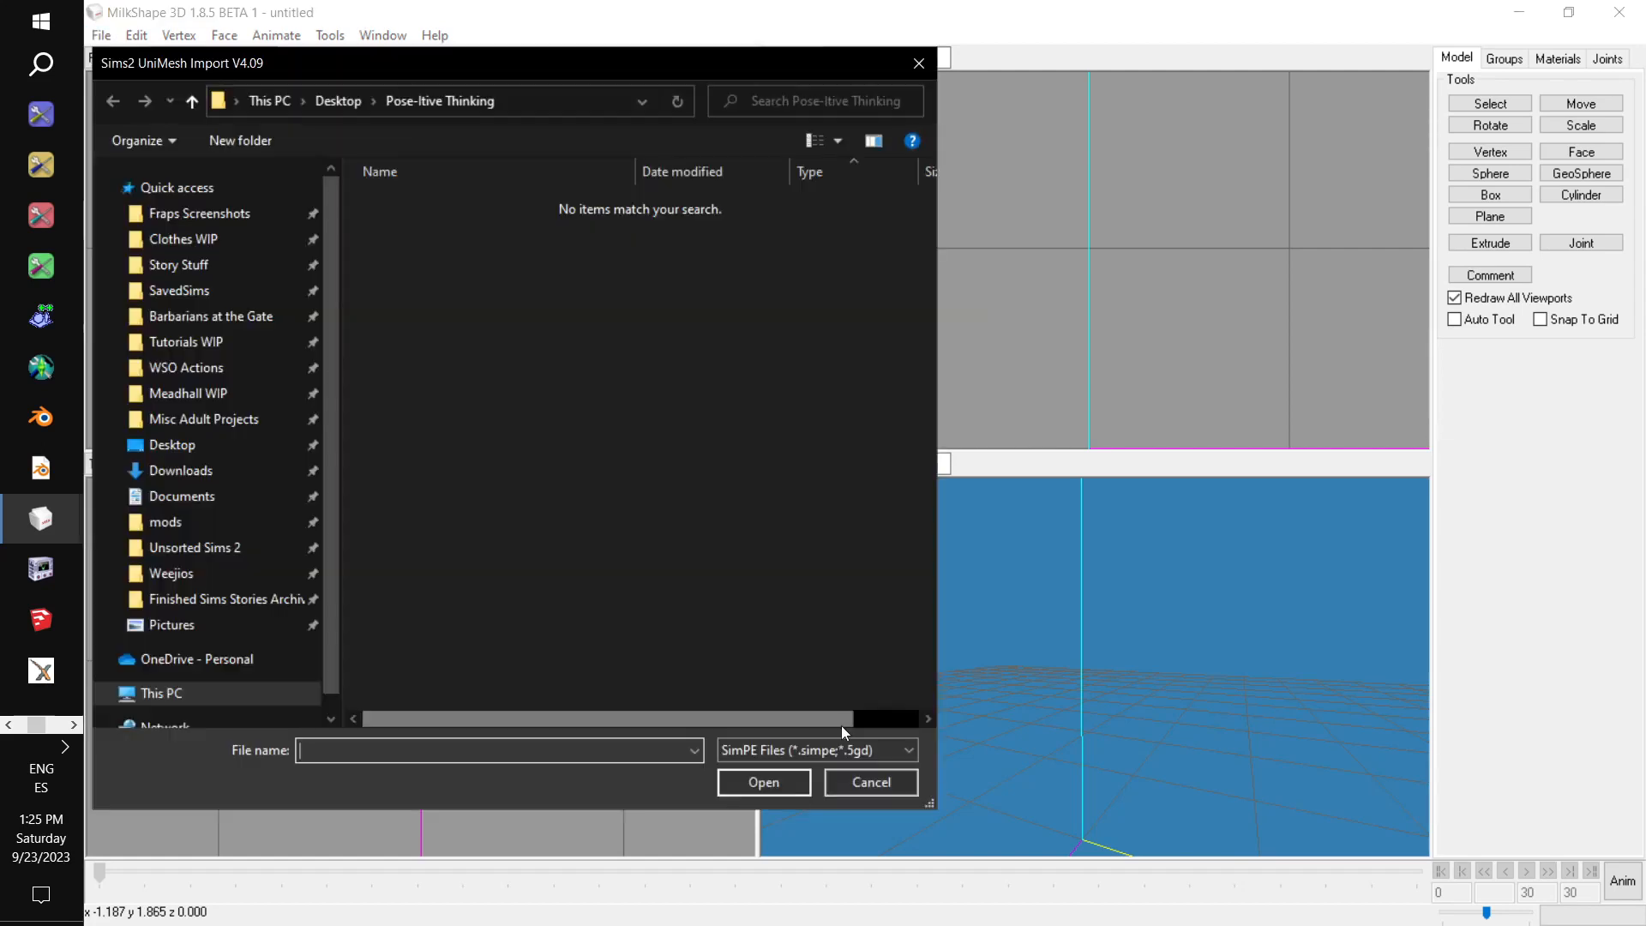
click(201, 445)
double_click(533, 295)
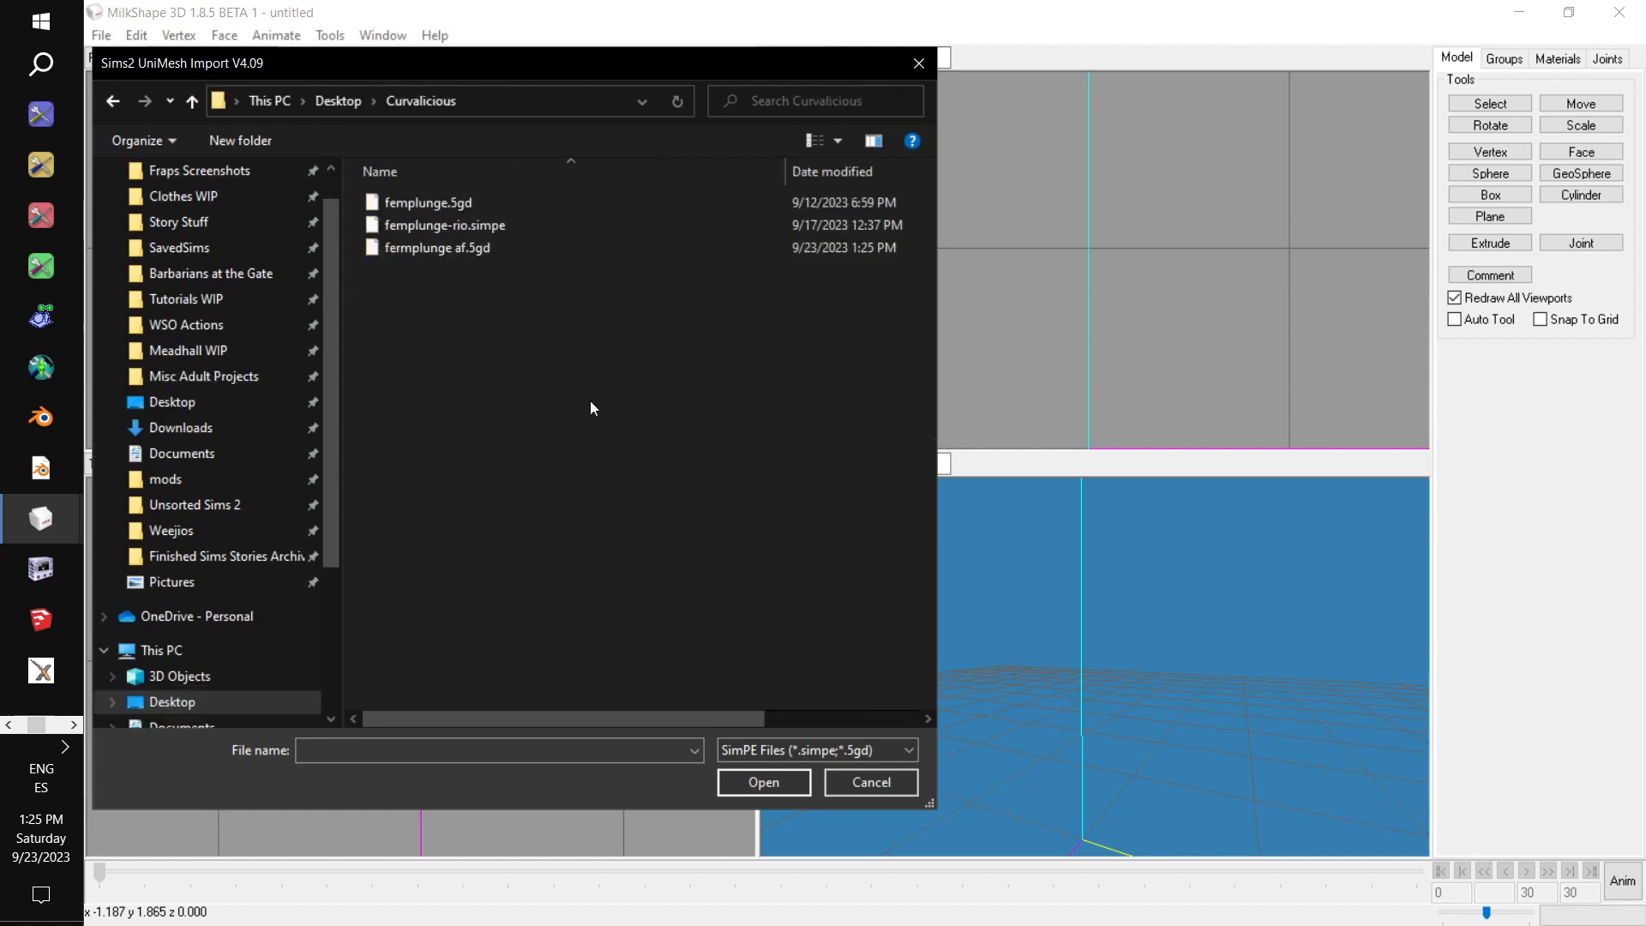
double_click(559, 256)
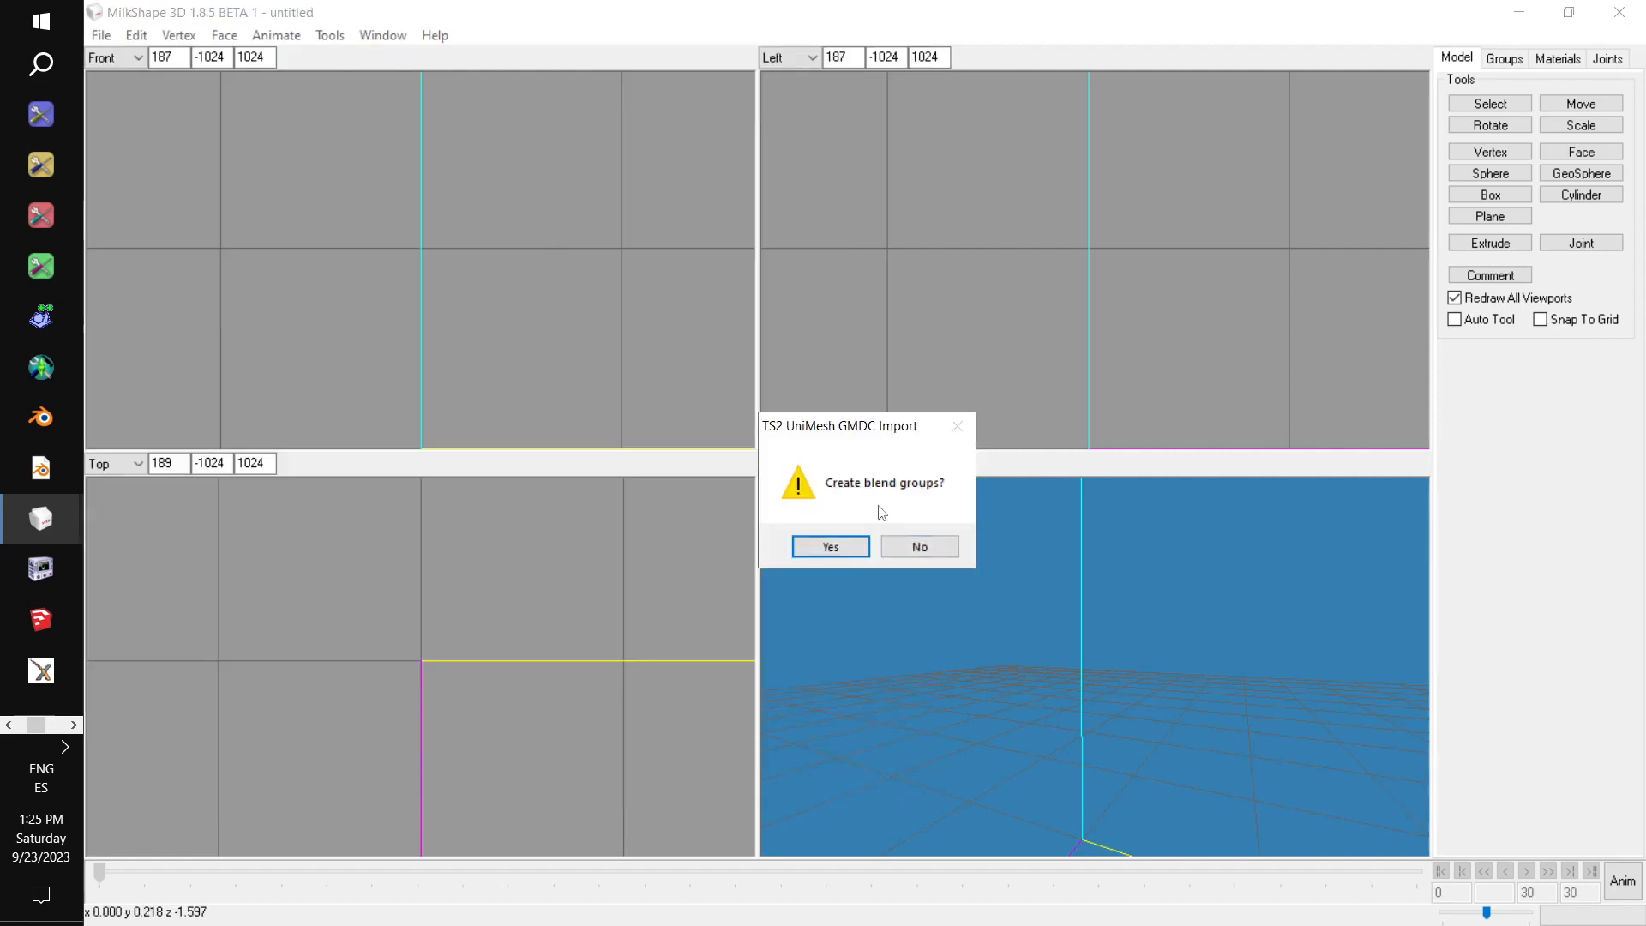
drag(849, 433, 853, 311)
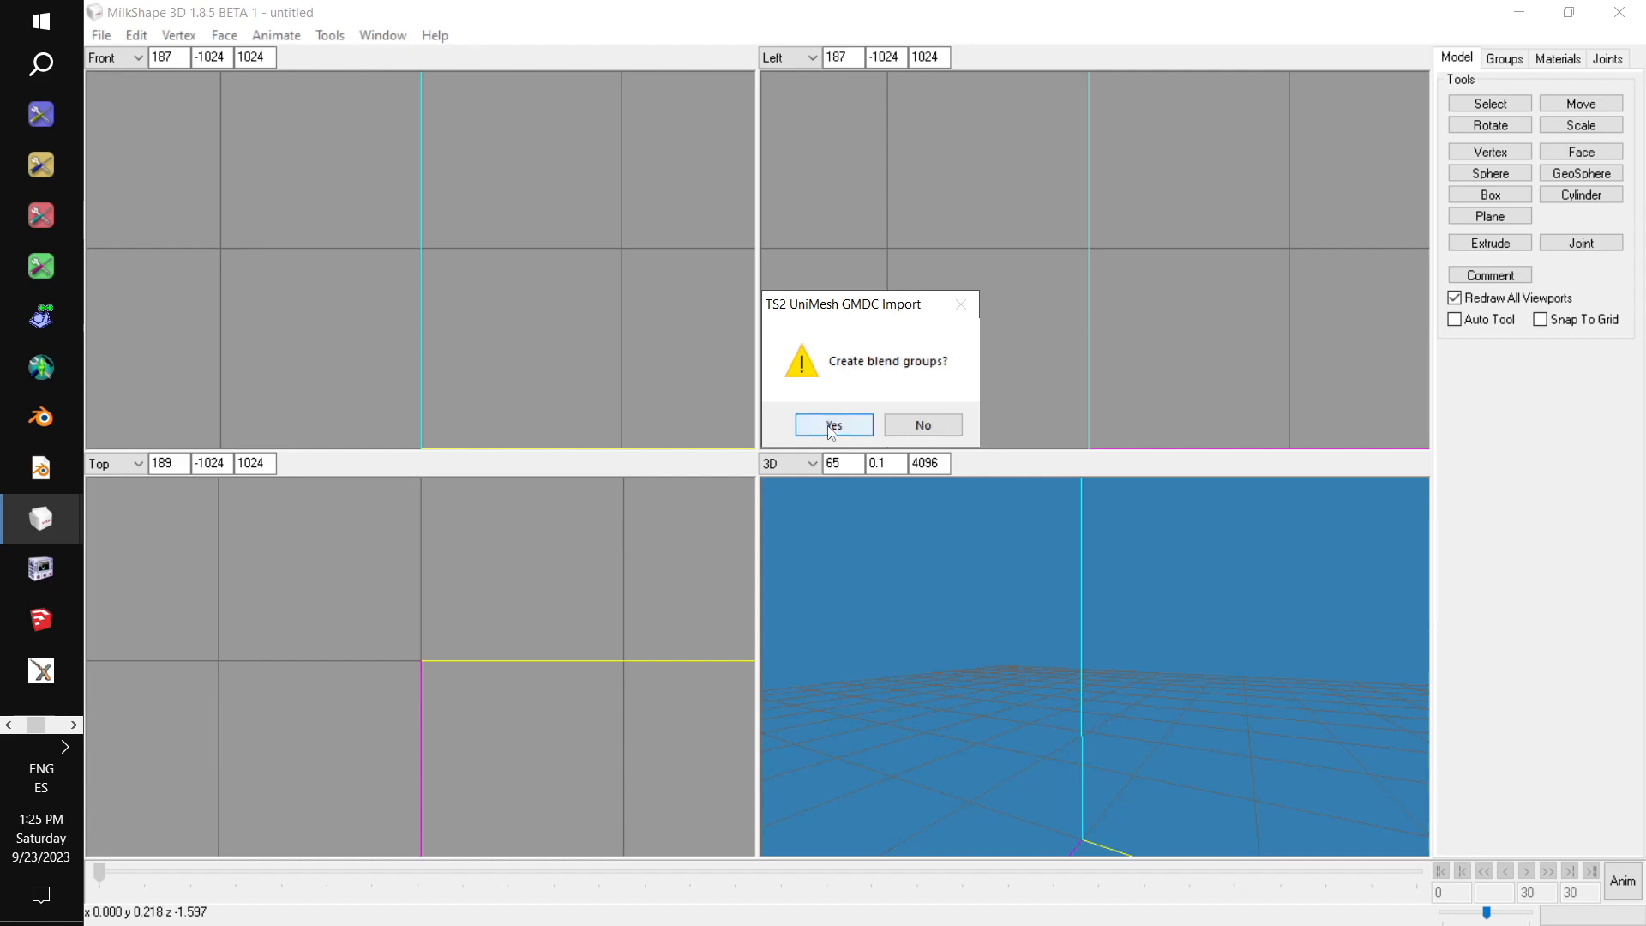
click(916, 427)
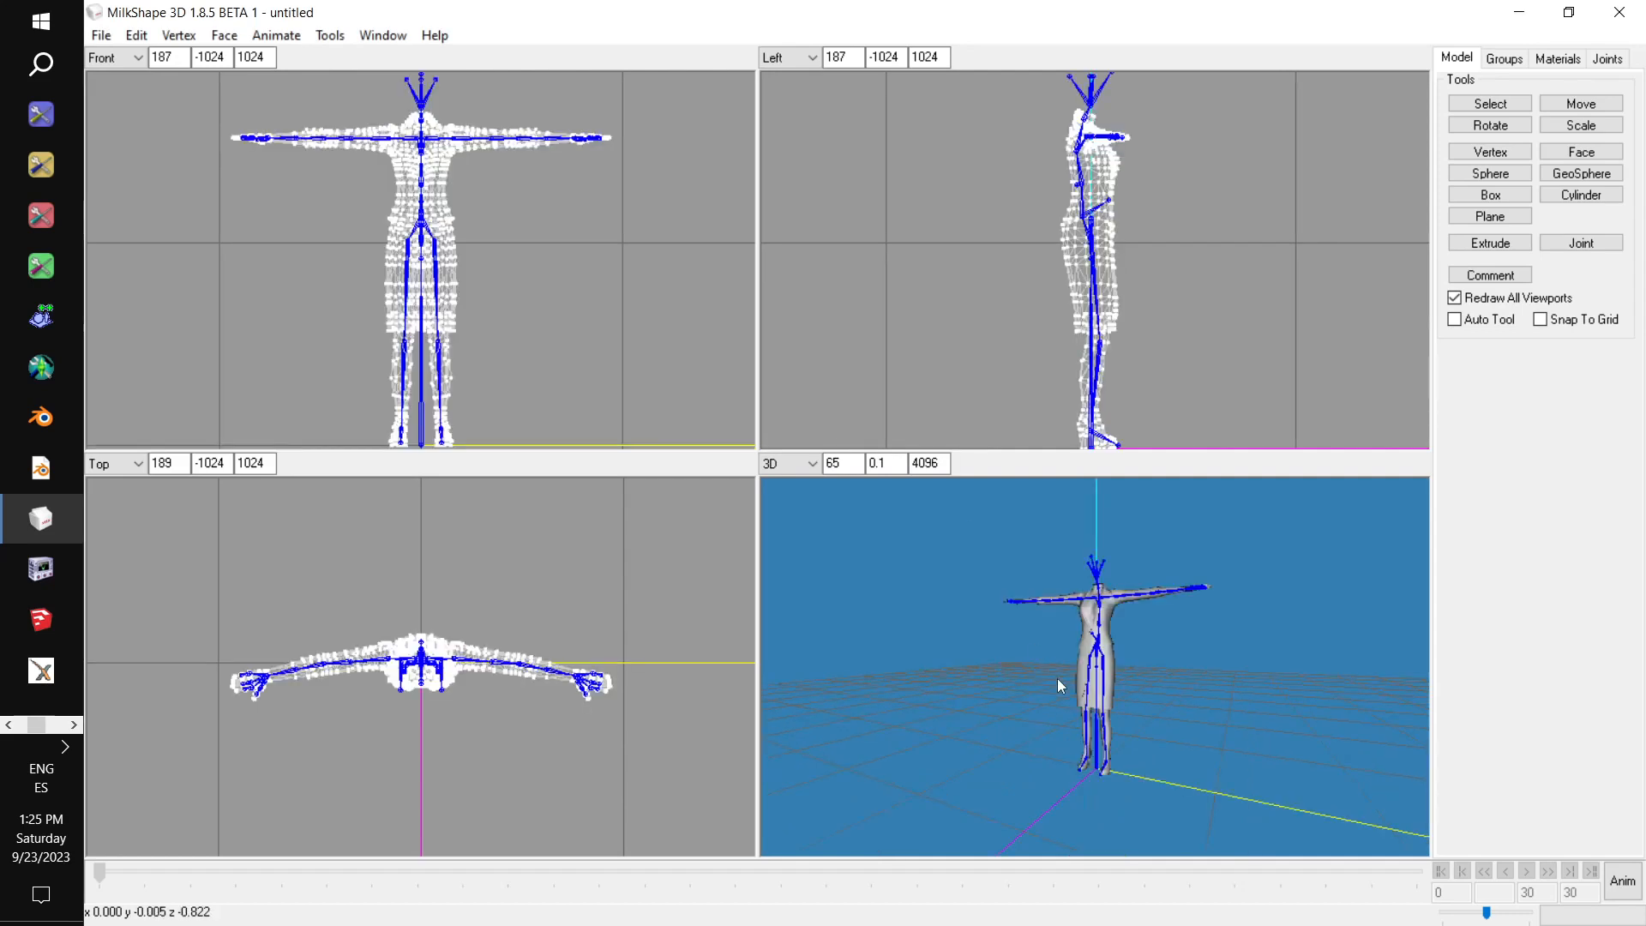
Show the 3D view with colored groups and maximize it to inspect the dress mesh from the front.
right_click(1061, 660)
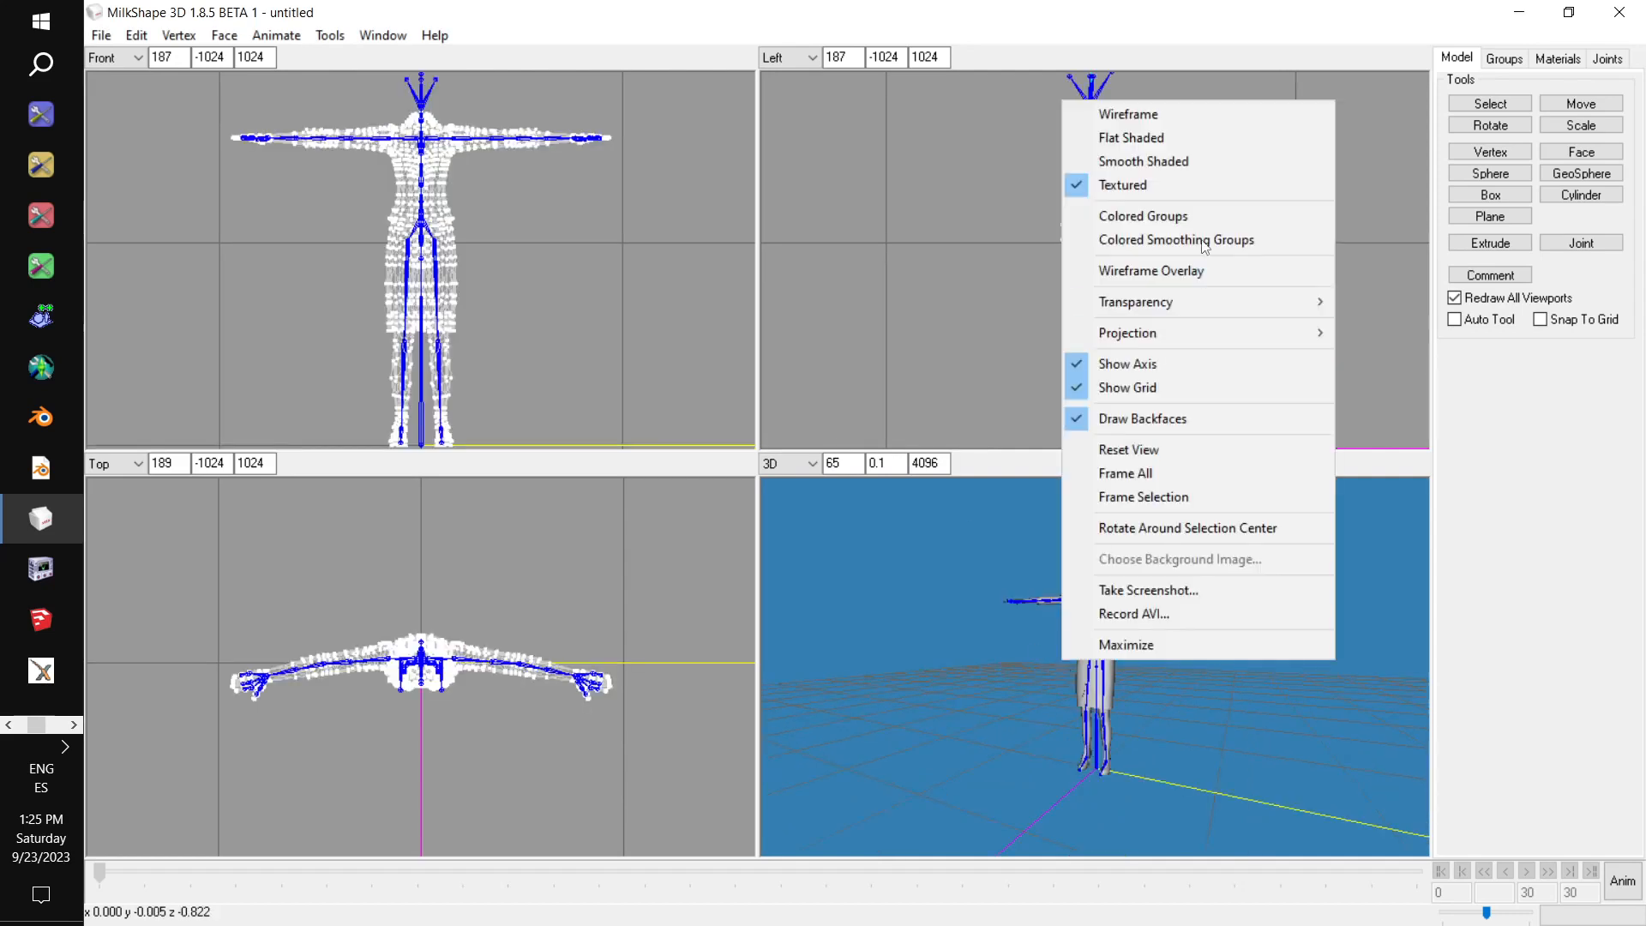
click(1158, 220)
drag(1158, 549, 1215, 542)
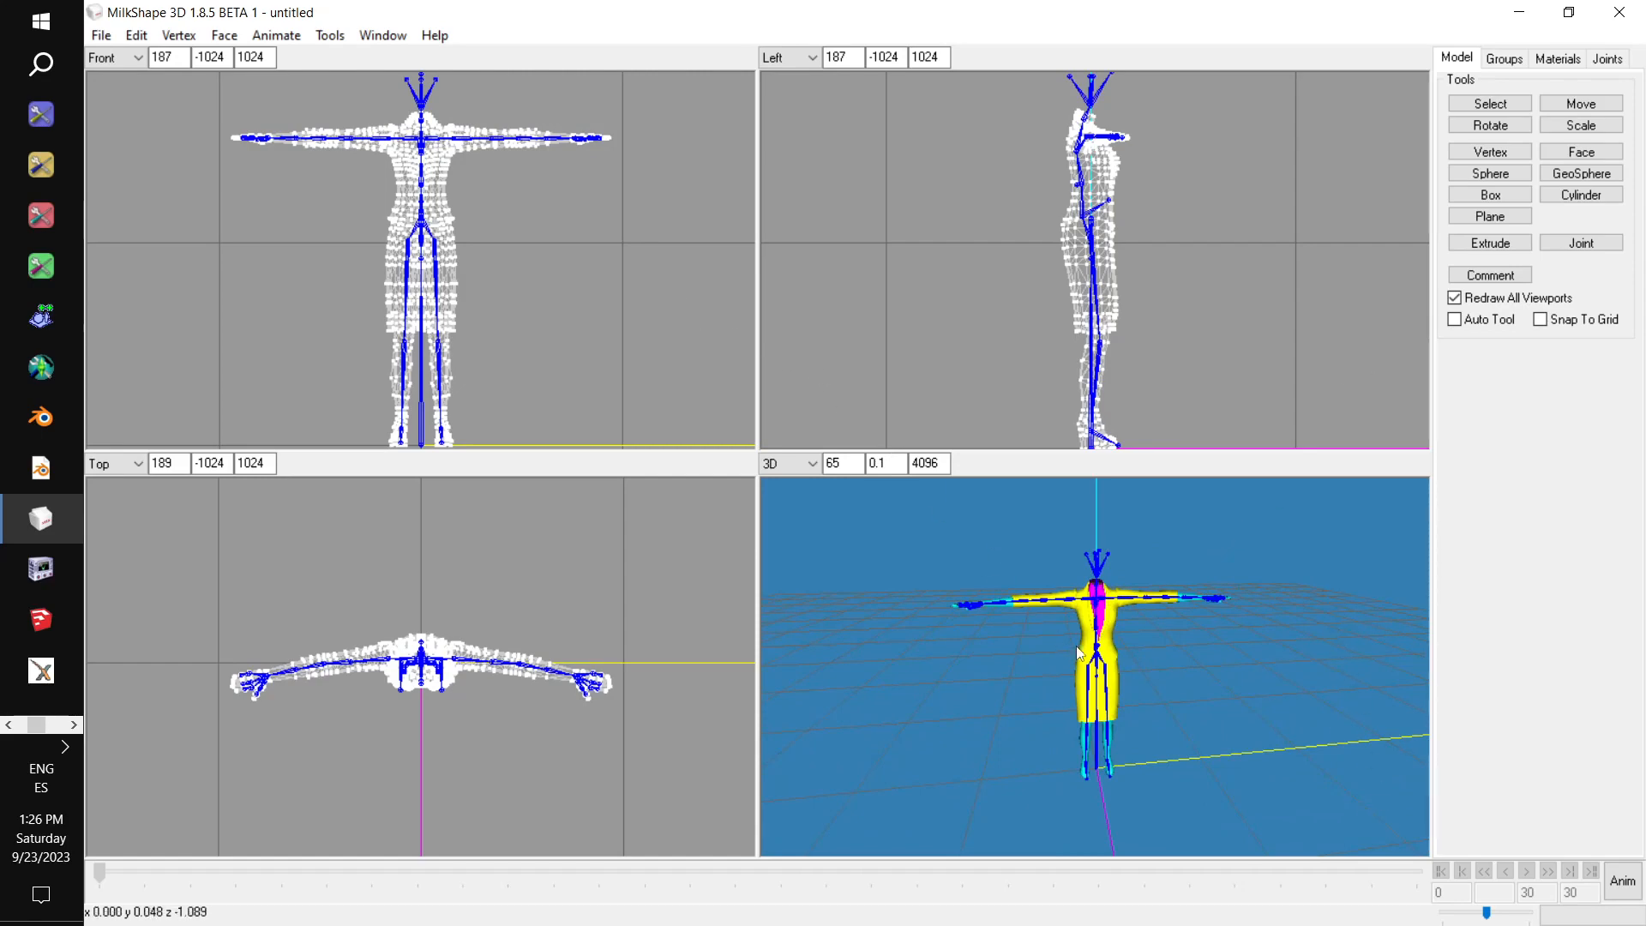
right_click(1097, 653)
click(1181, 638)
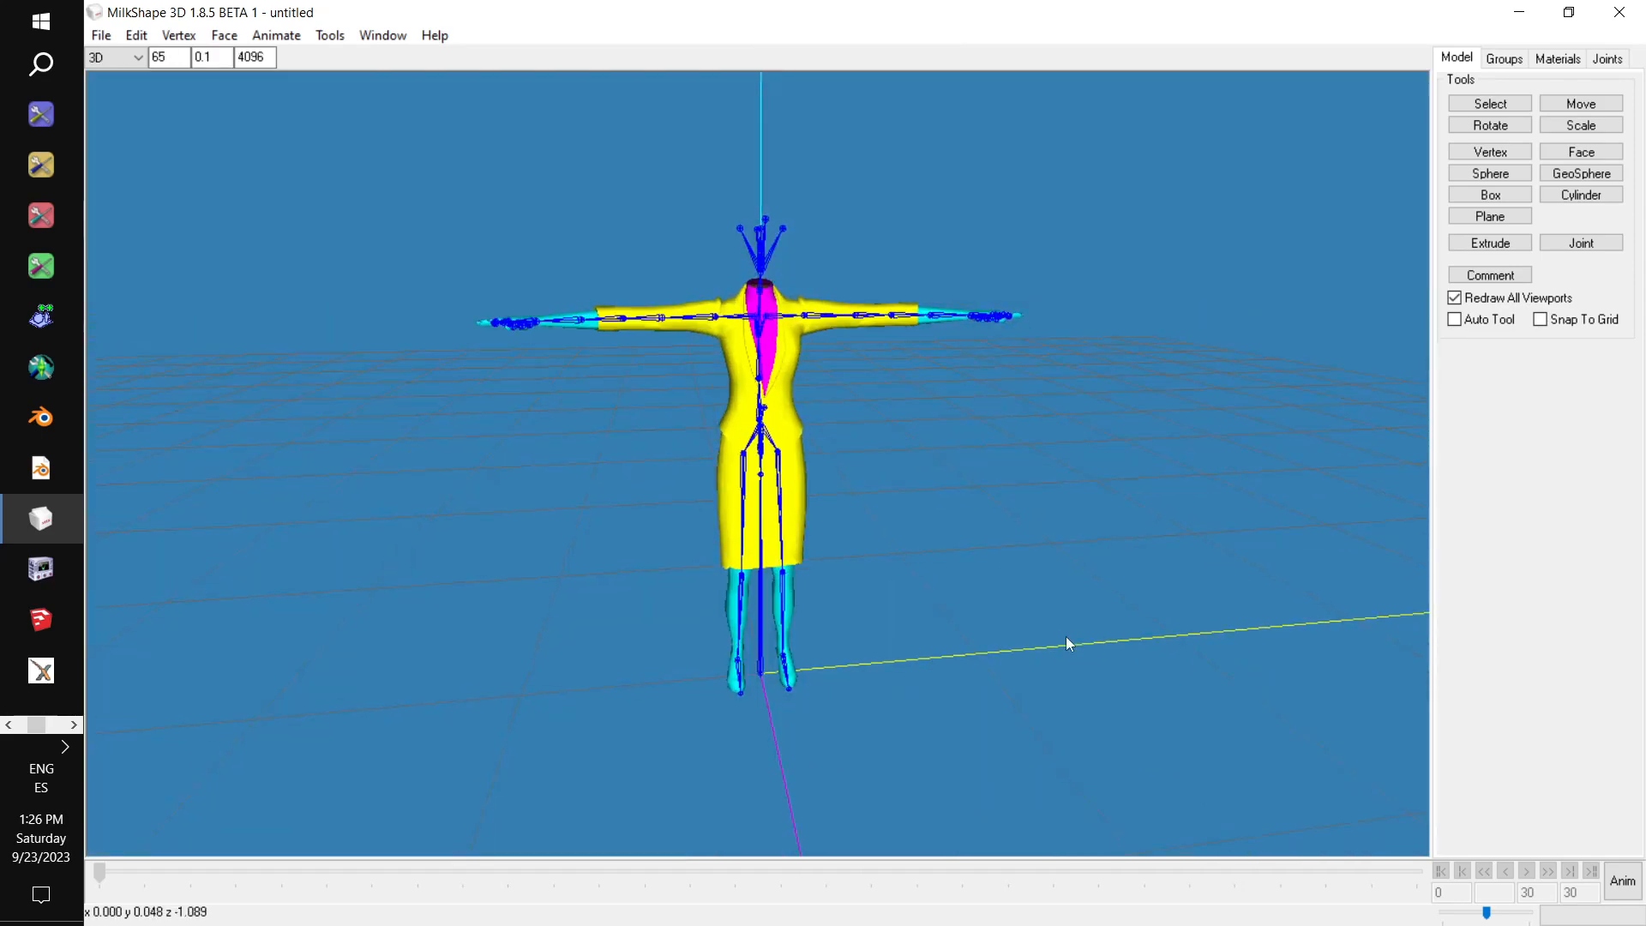
scroll(1000, 652, up, 5)
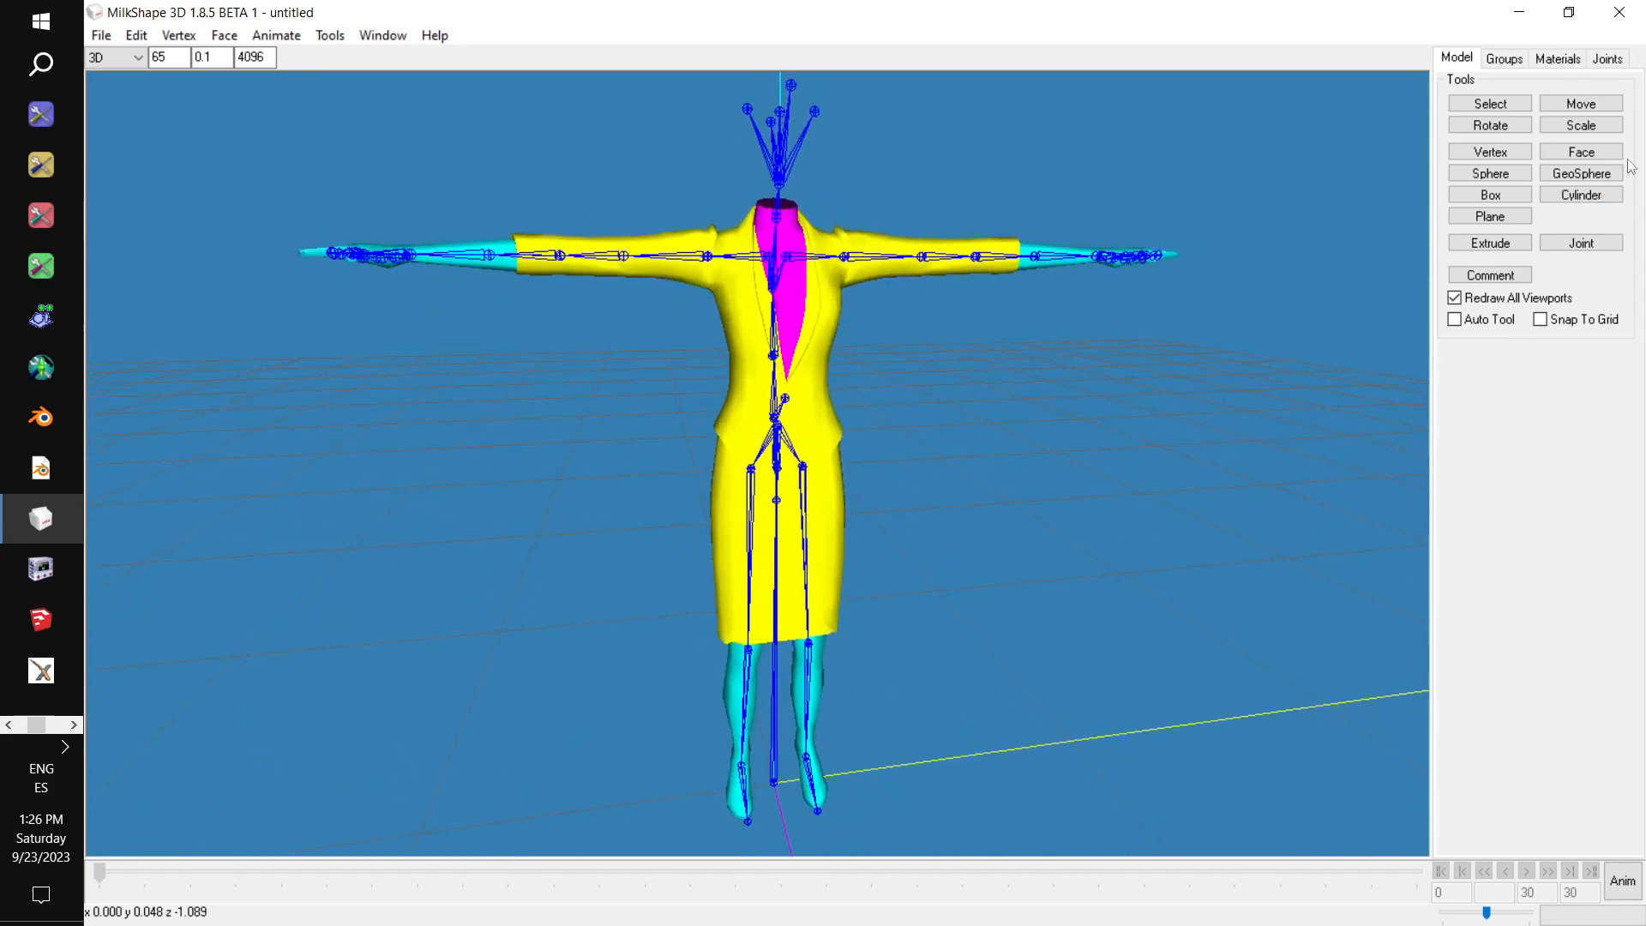
Restore the four-view layout and highlight the noblend group to check which part of the mesh it covers, clearing the selection again.
click(1505, 59)
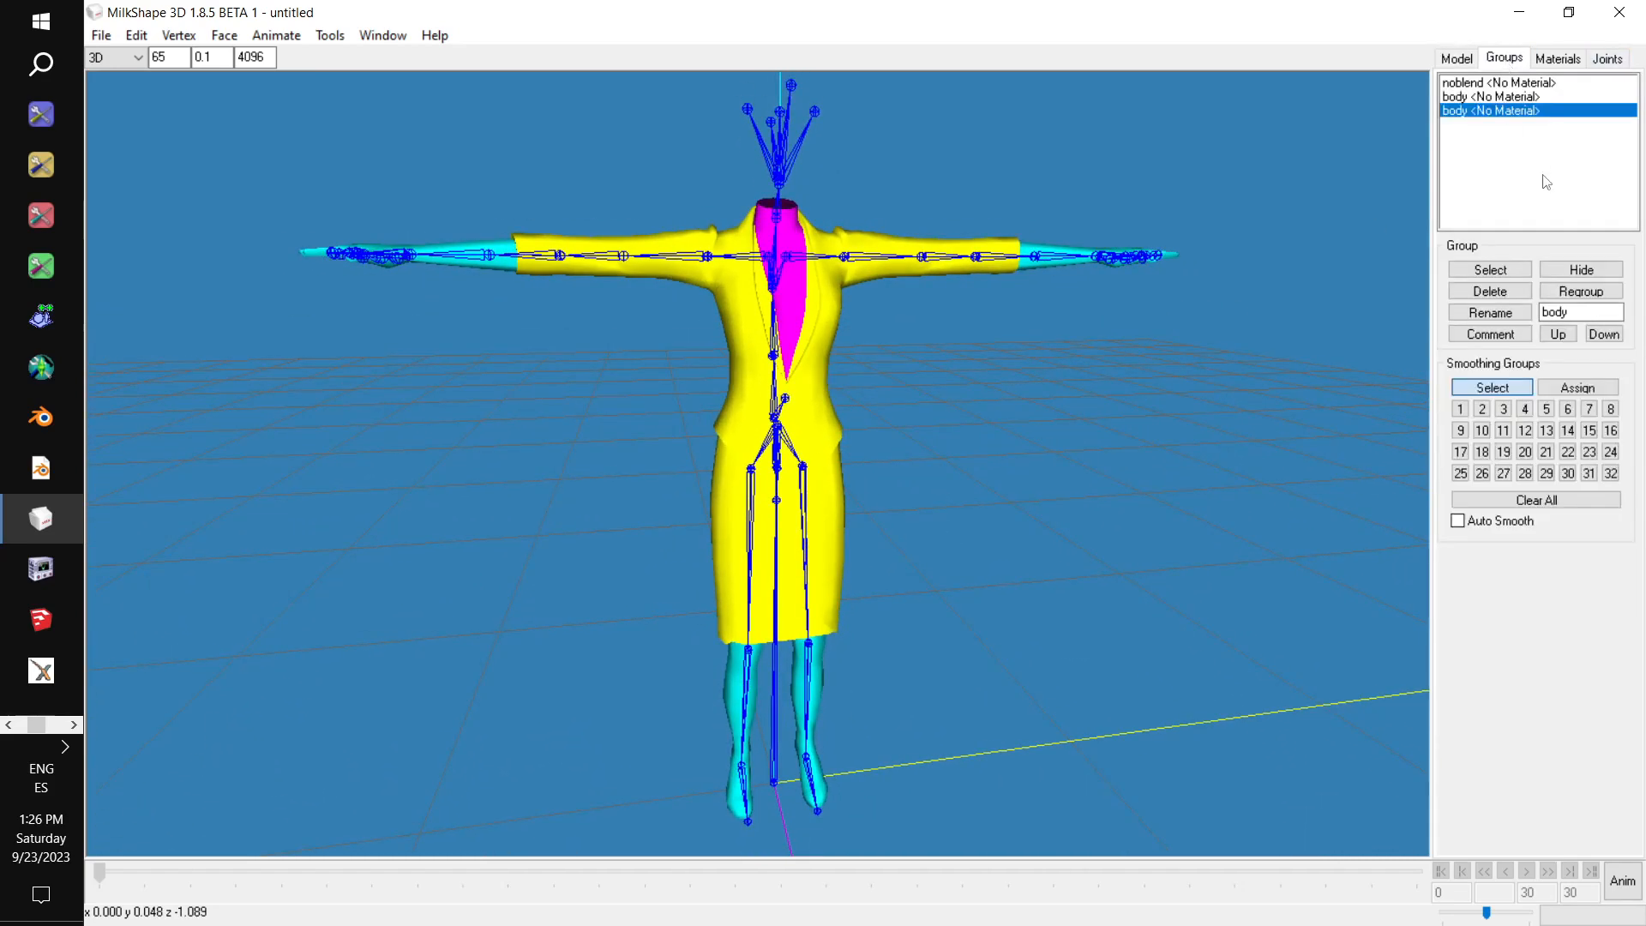
click(1496, 84)
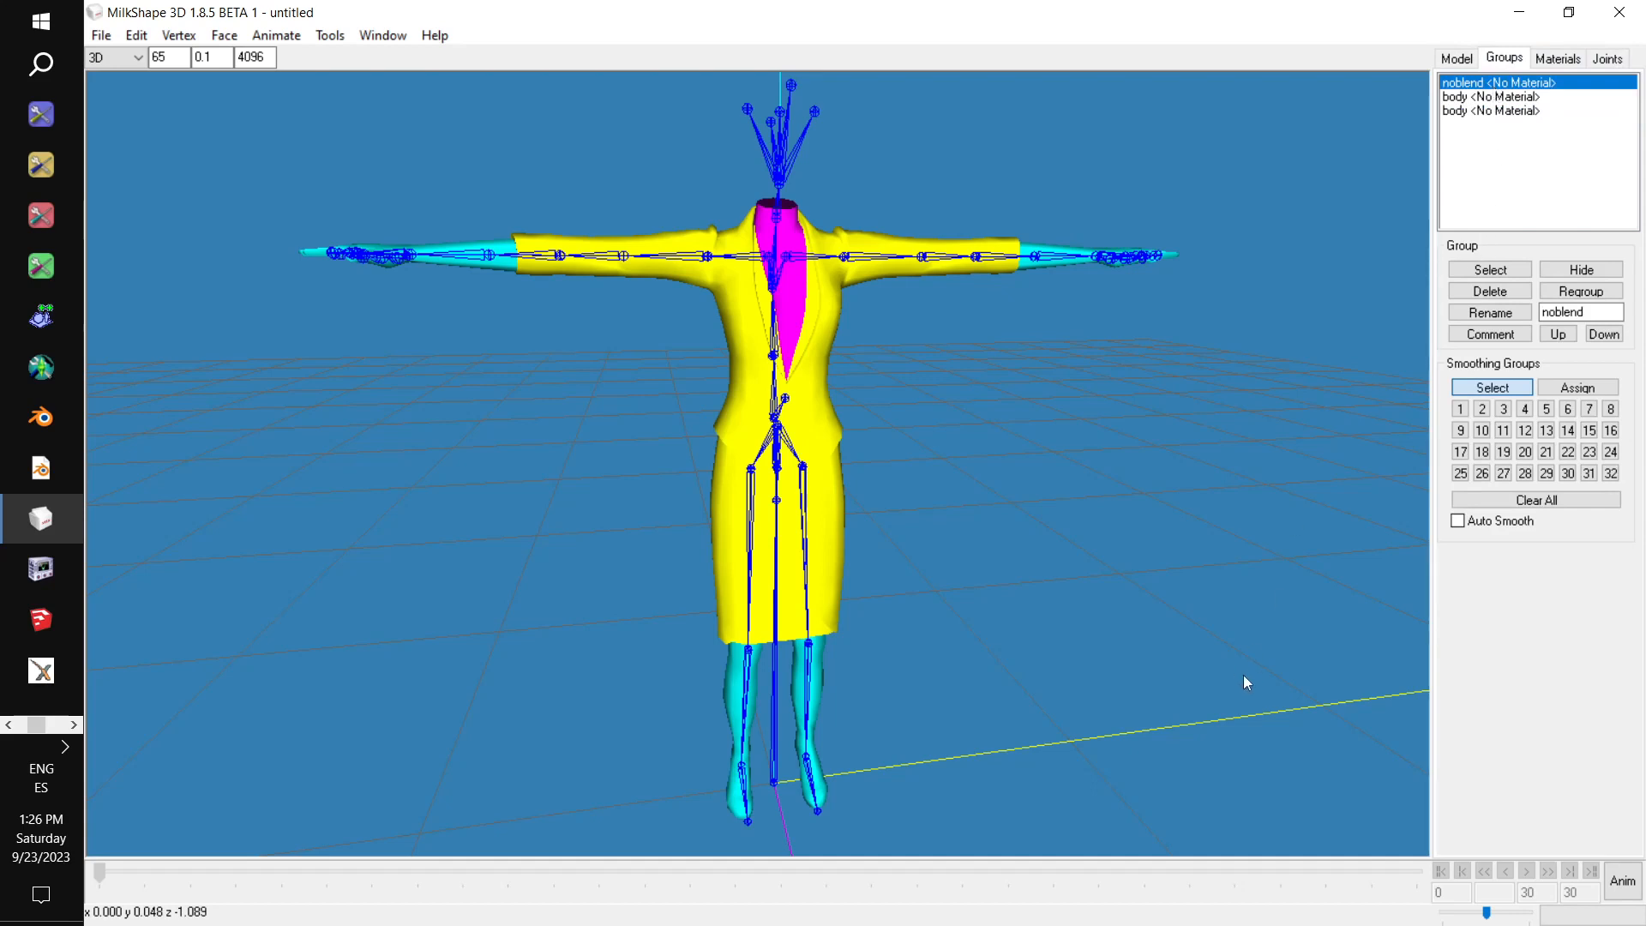
right_click(1240, 730)
click(1261, 713)
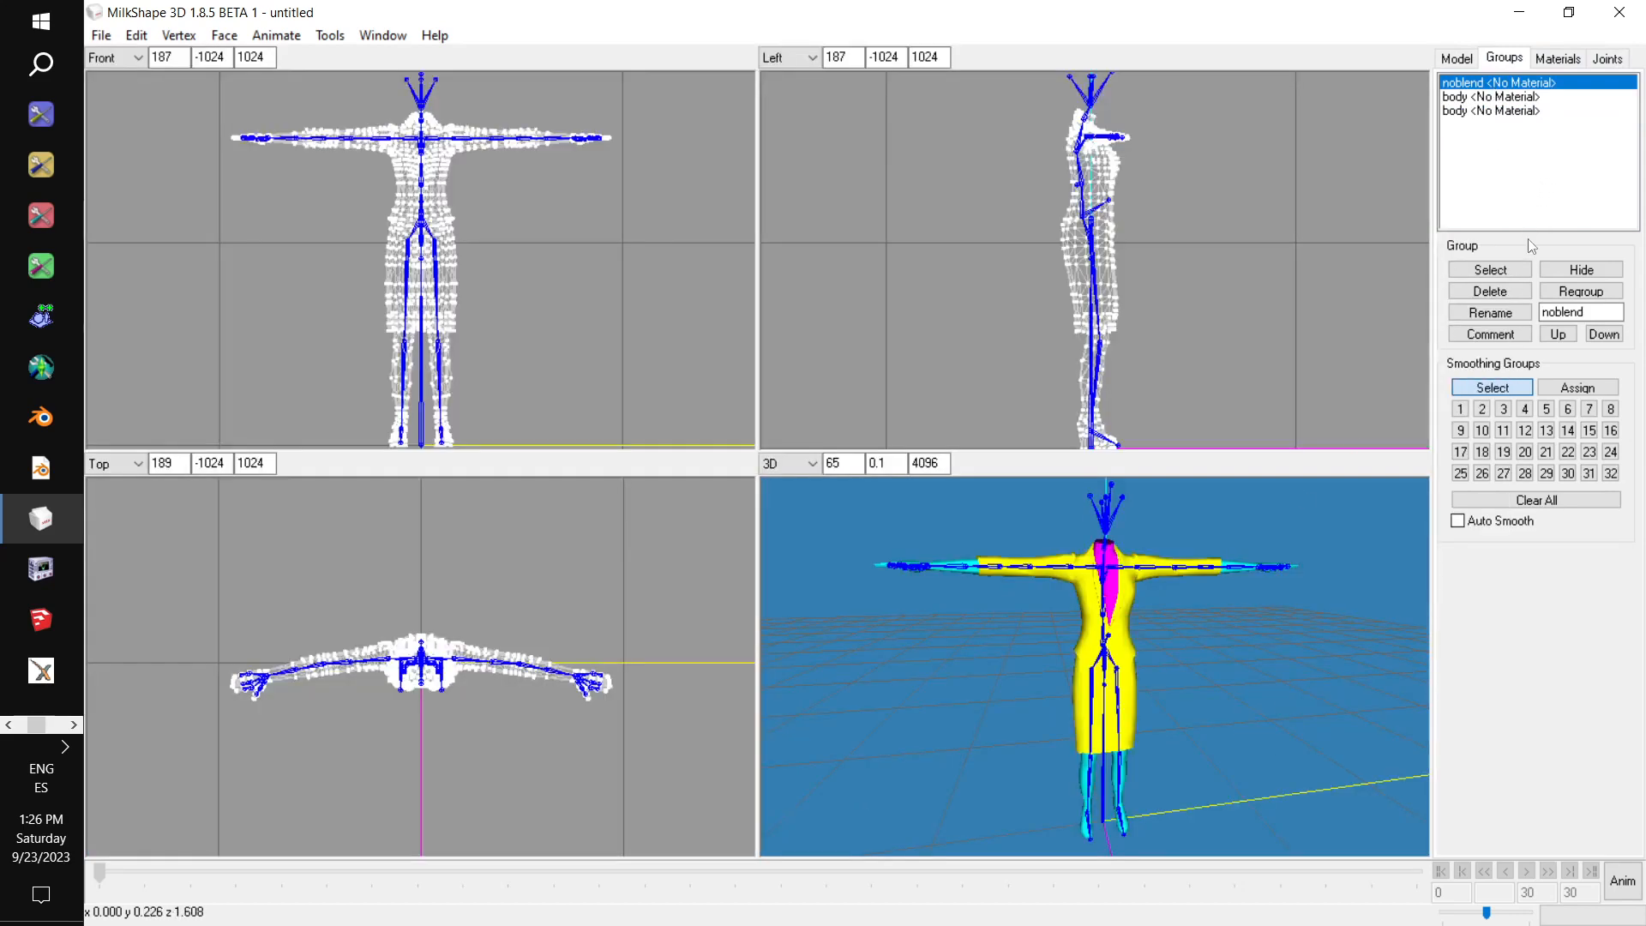
click(1496, 270)
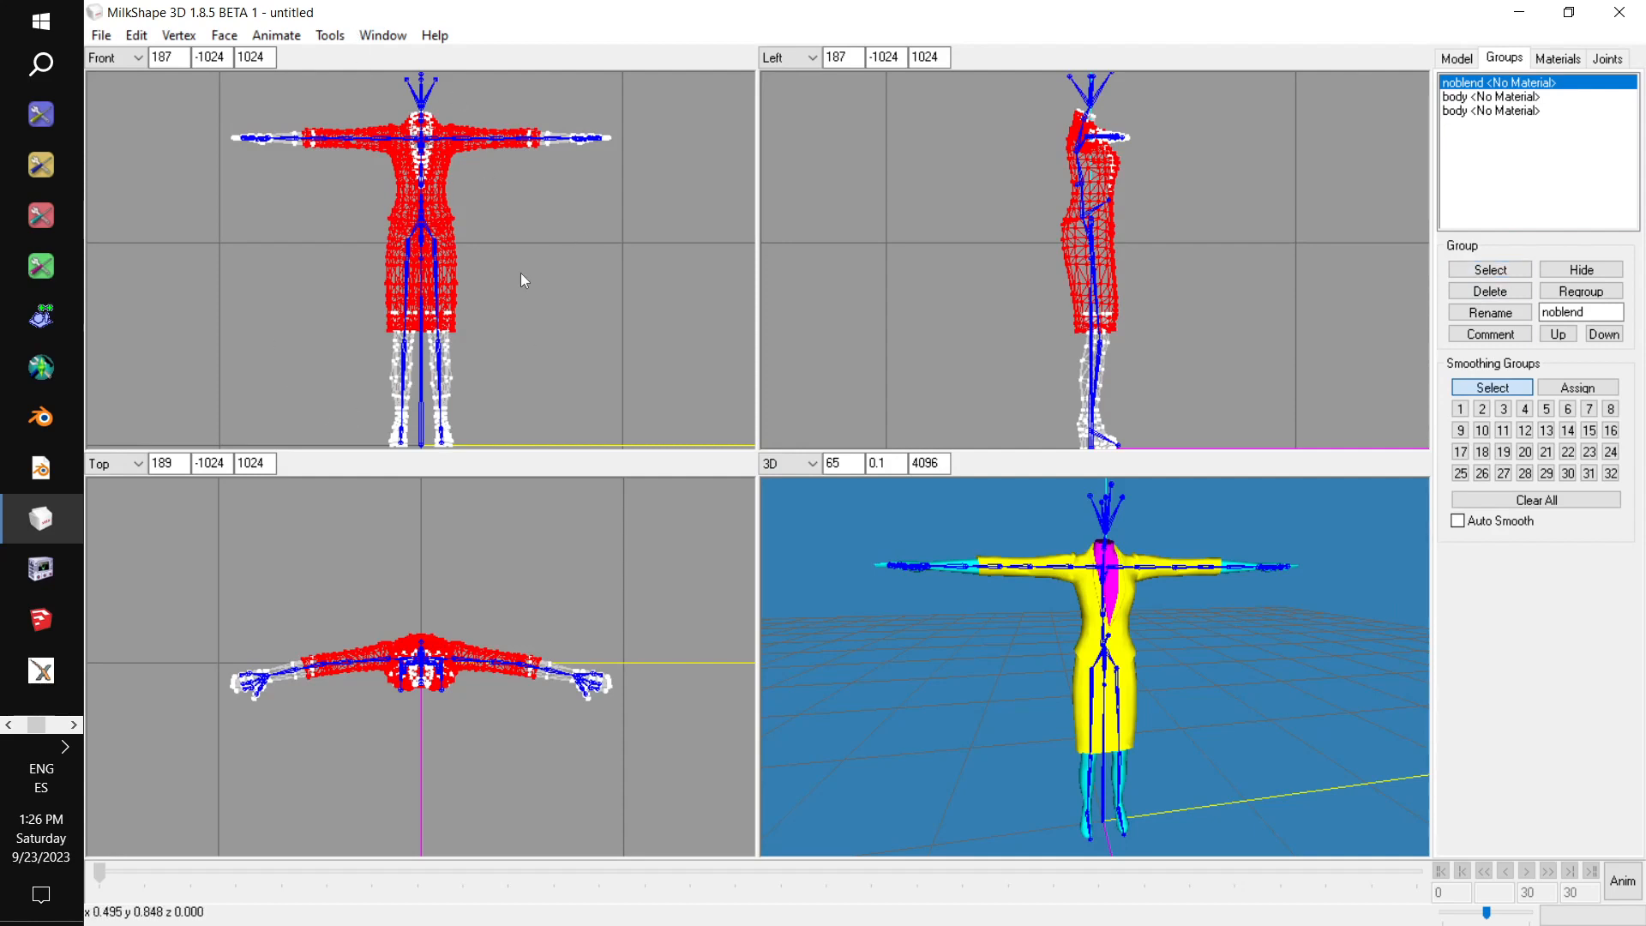
click(1491, 270)
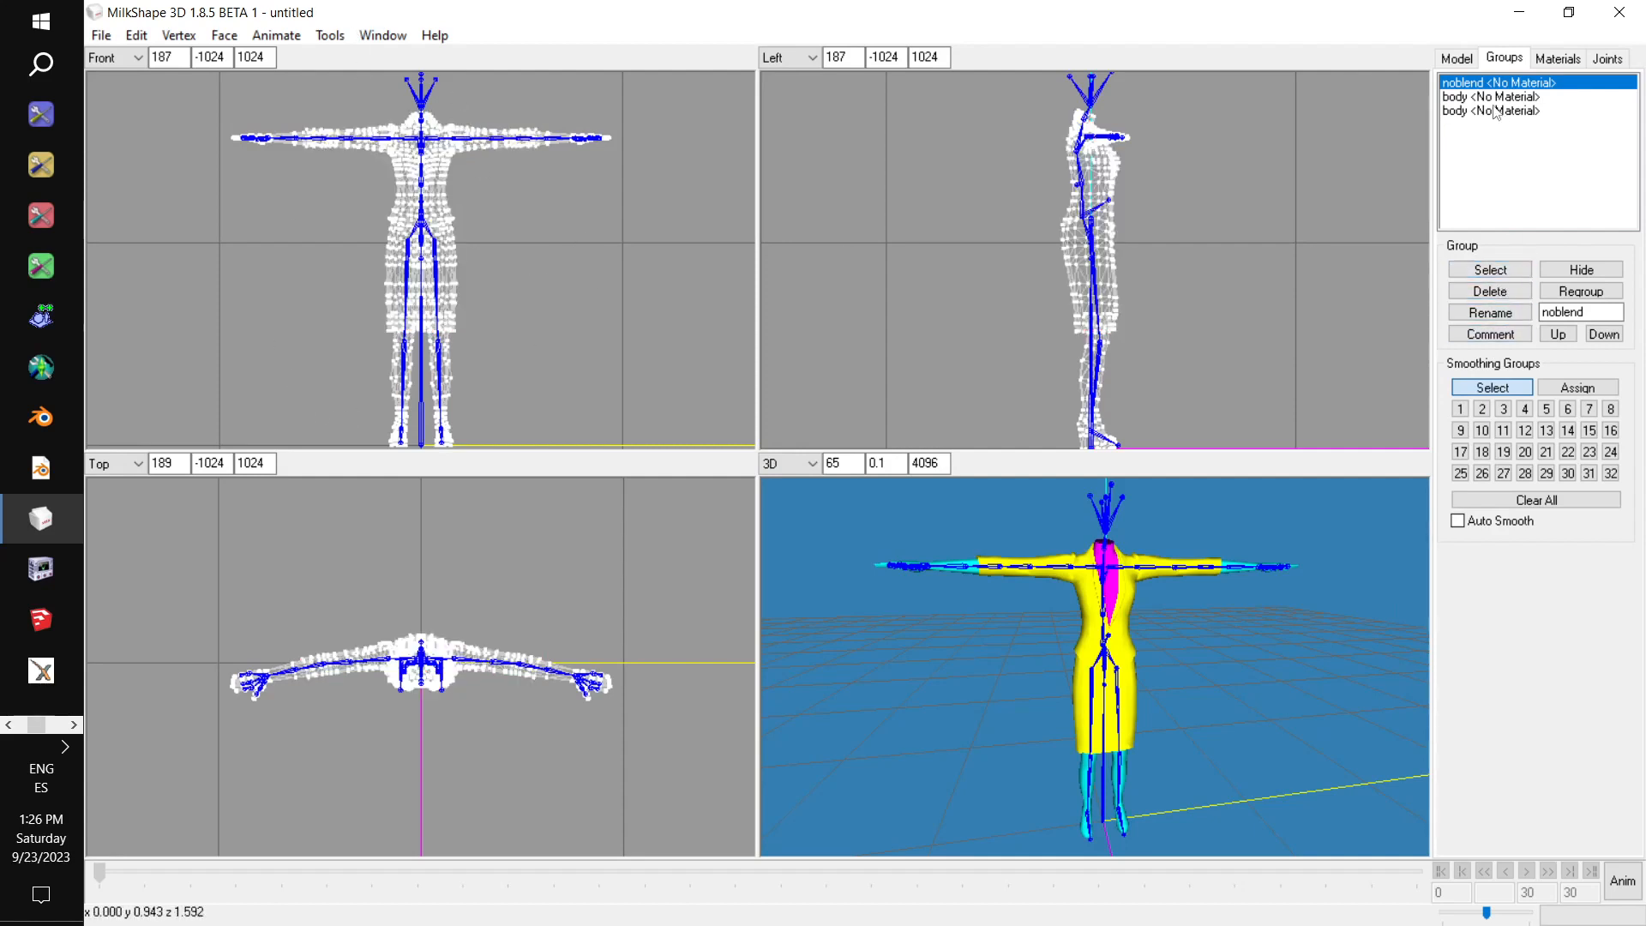
Highlight each of the two body groups in turn to check which mesh parts they cover, clearing each selection.
click(1494, 97)
click(1493, 271)
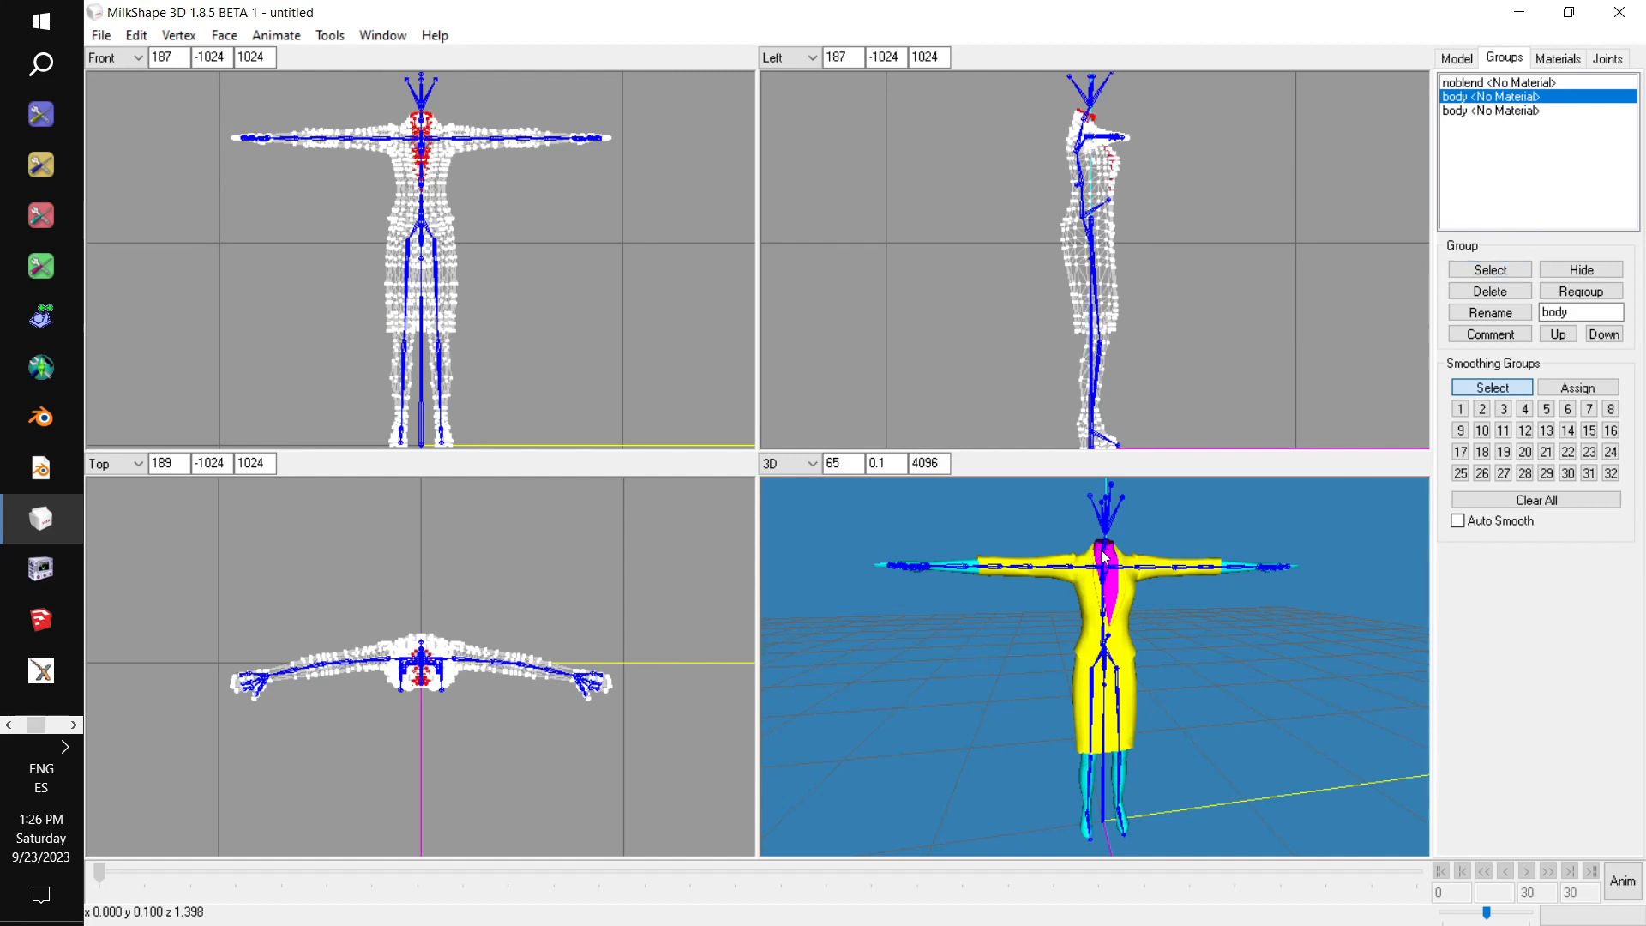
click(1491, 270)
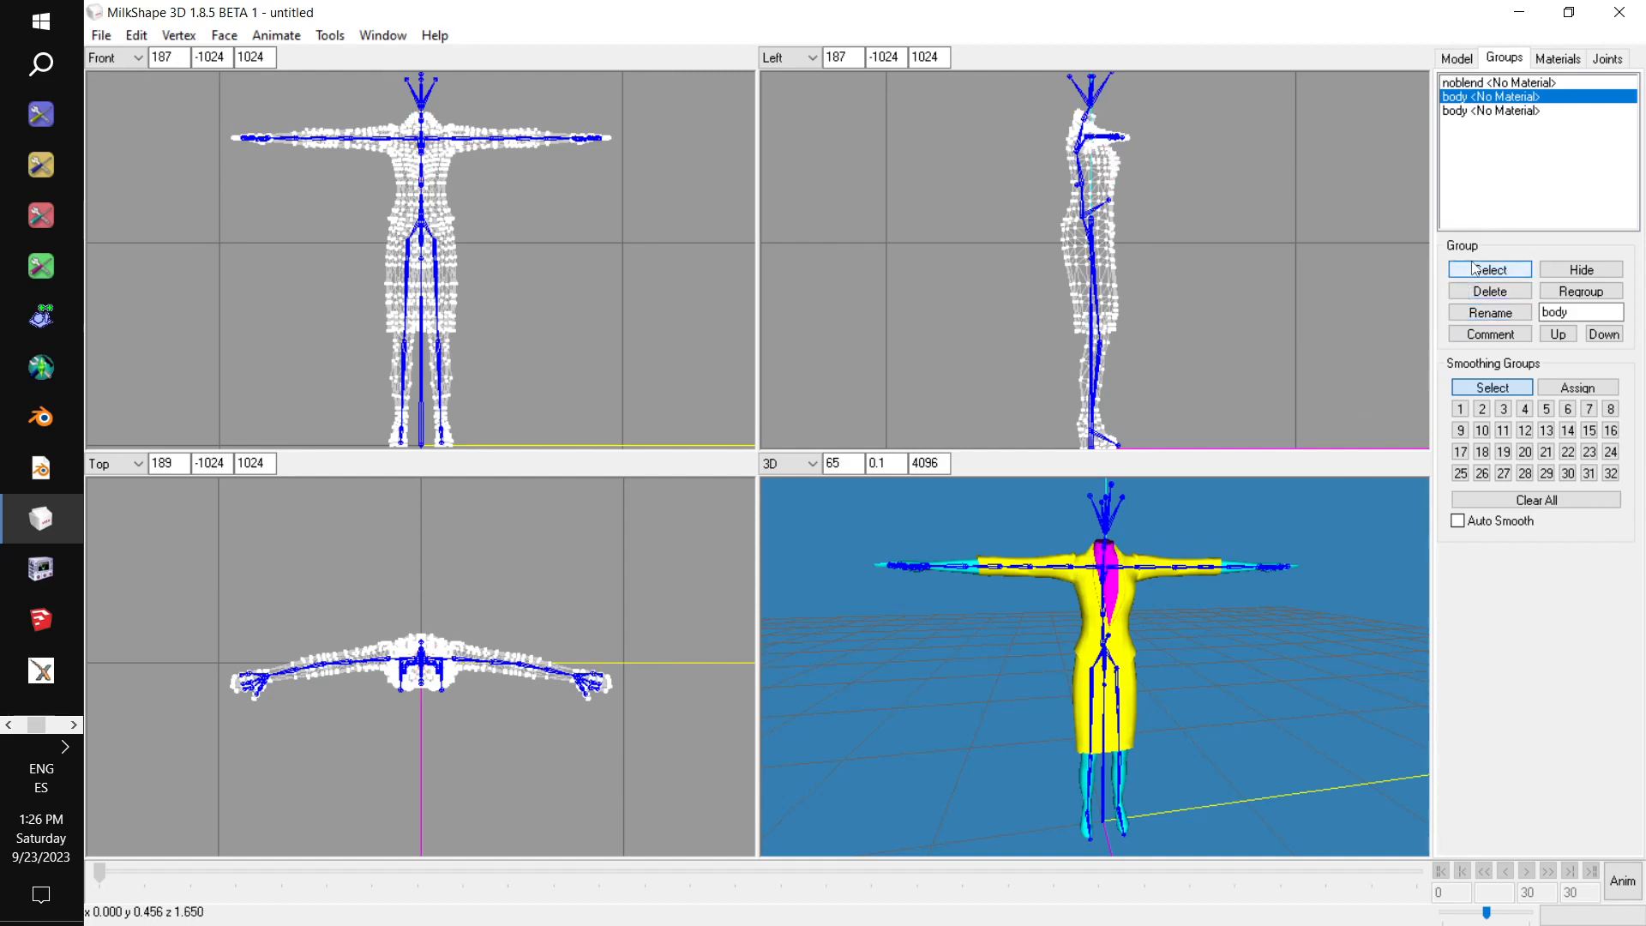
click(1475, 111)
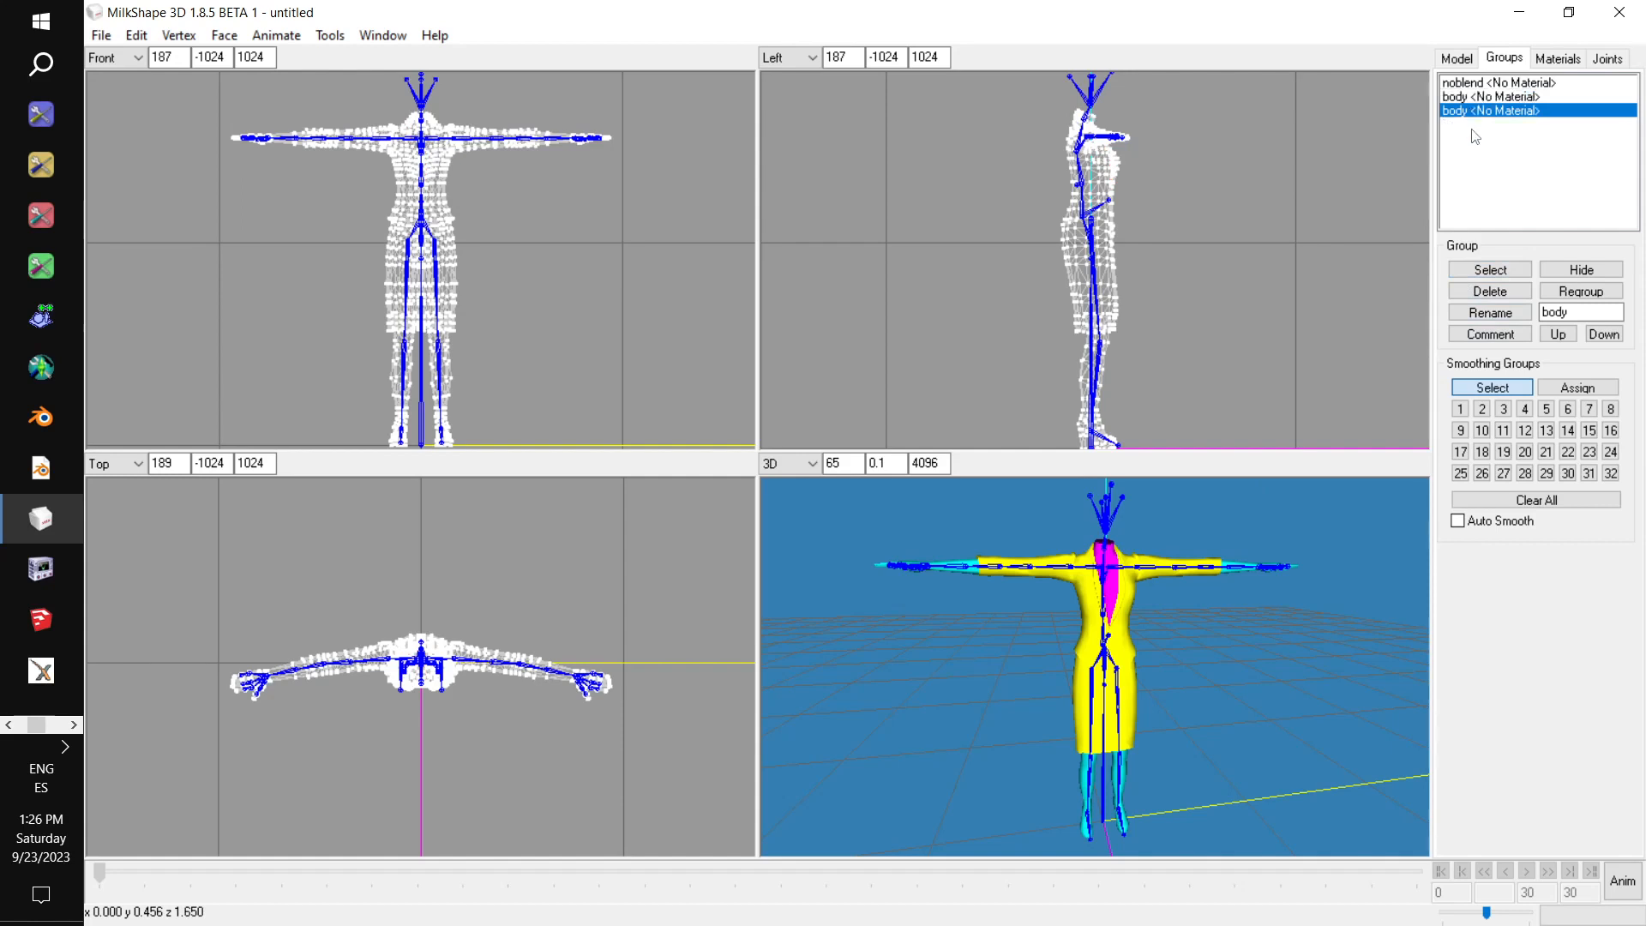
click(1492, 271)
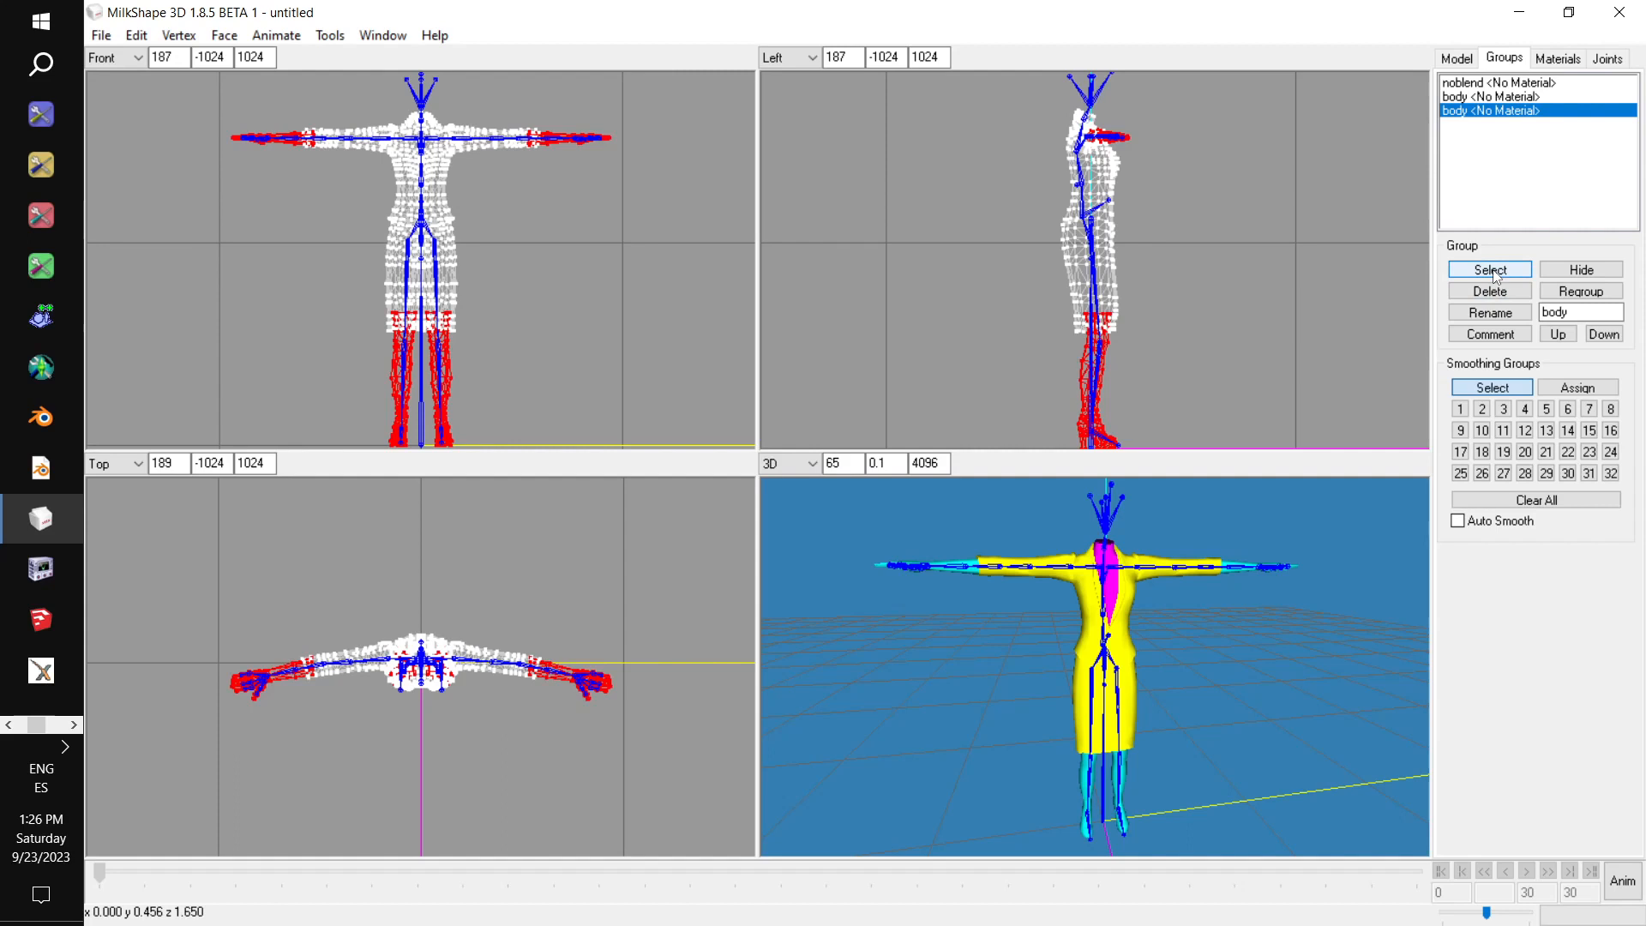
click(1494, 271)
click(1481, 83)
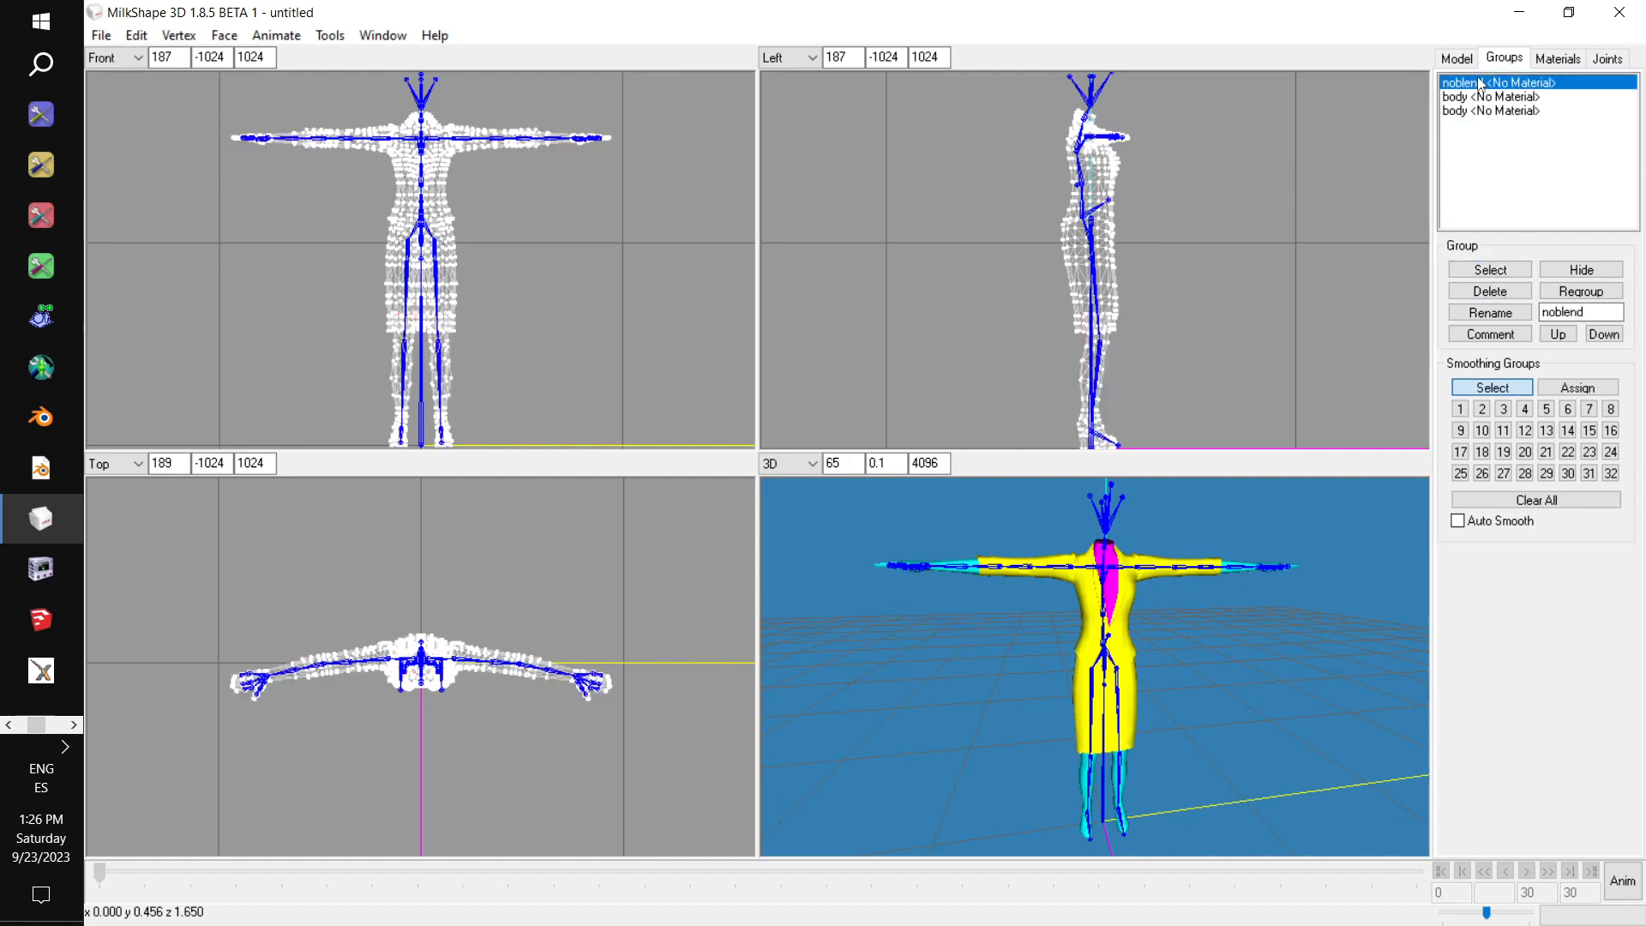
Delete both body groups from the model, keeping only the noblend group.
click(1487, 111)
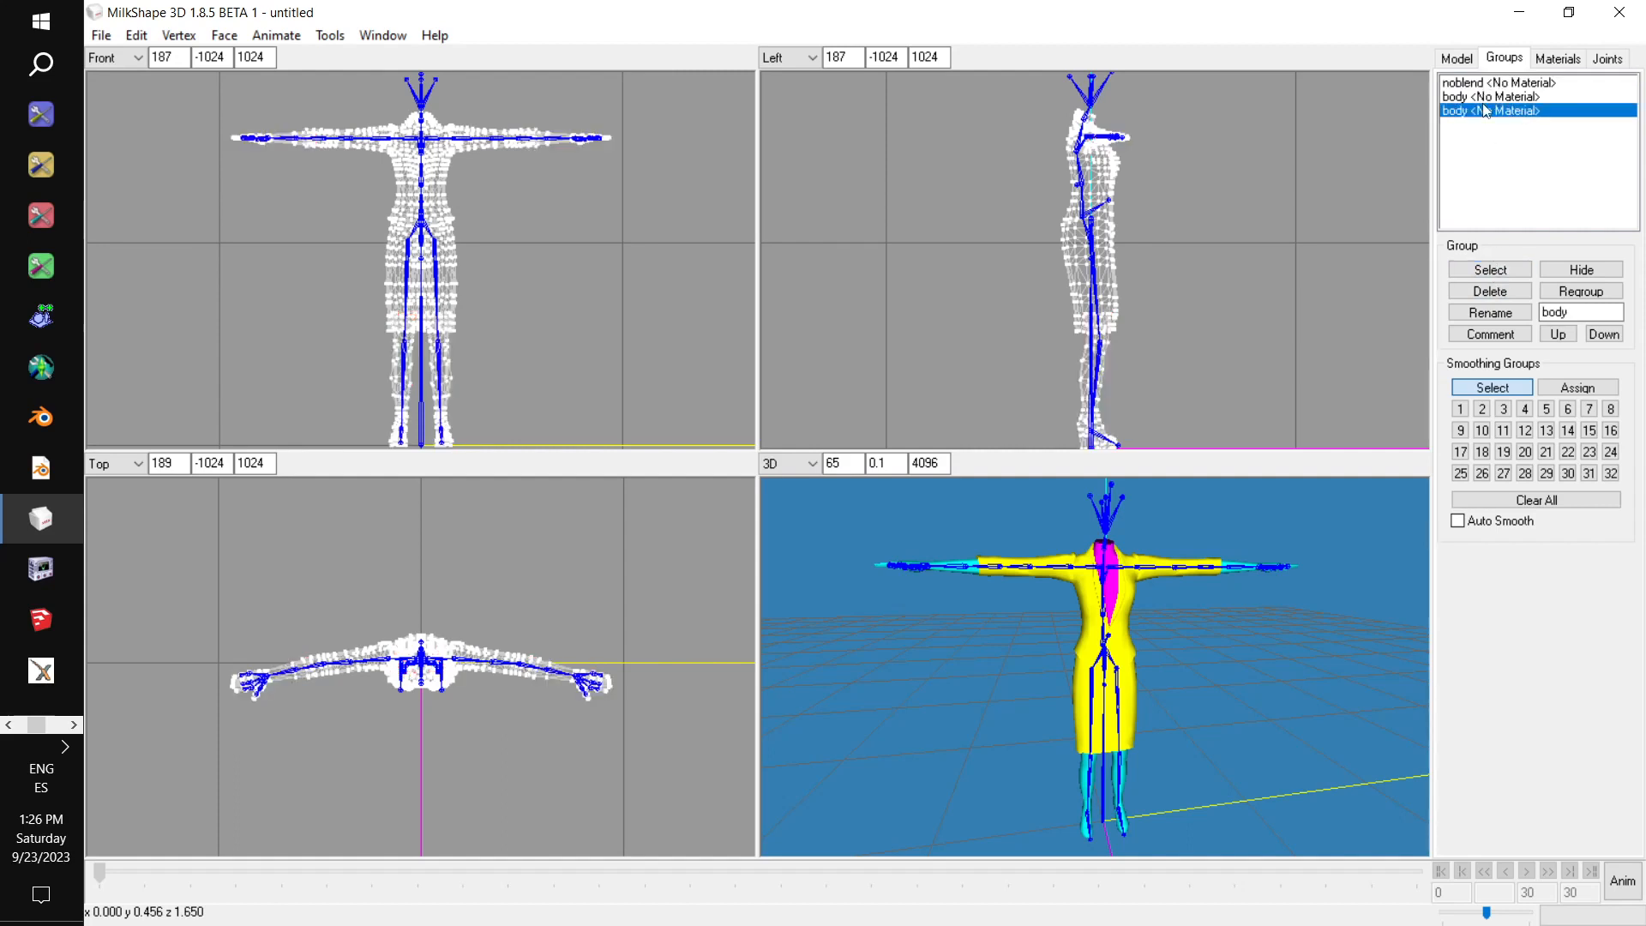
click(1499, 293)
click(1499, 292)
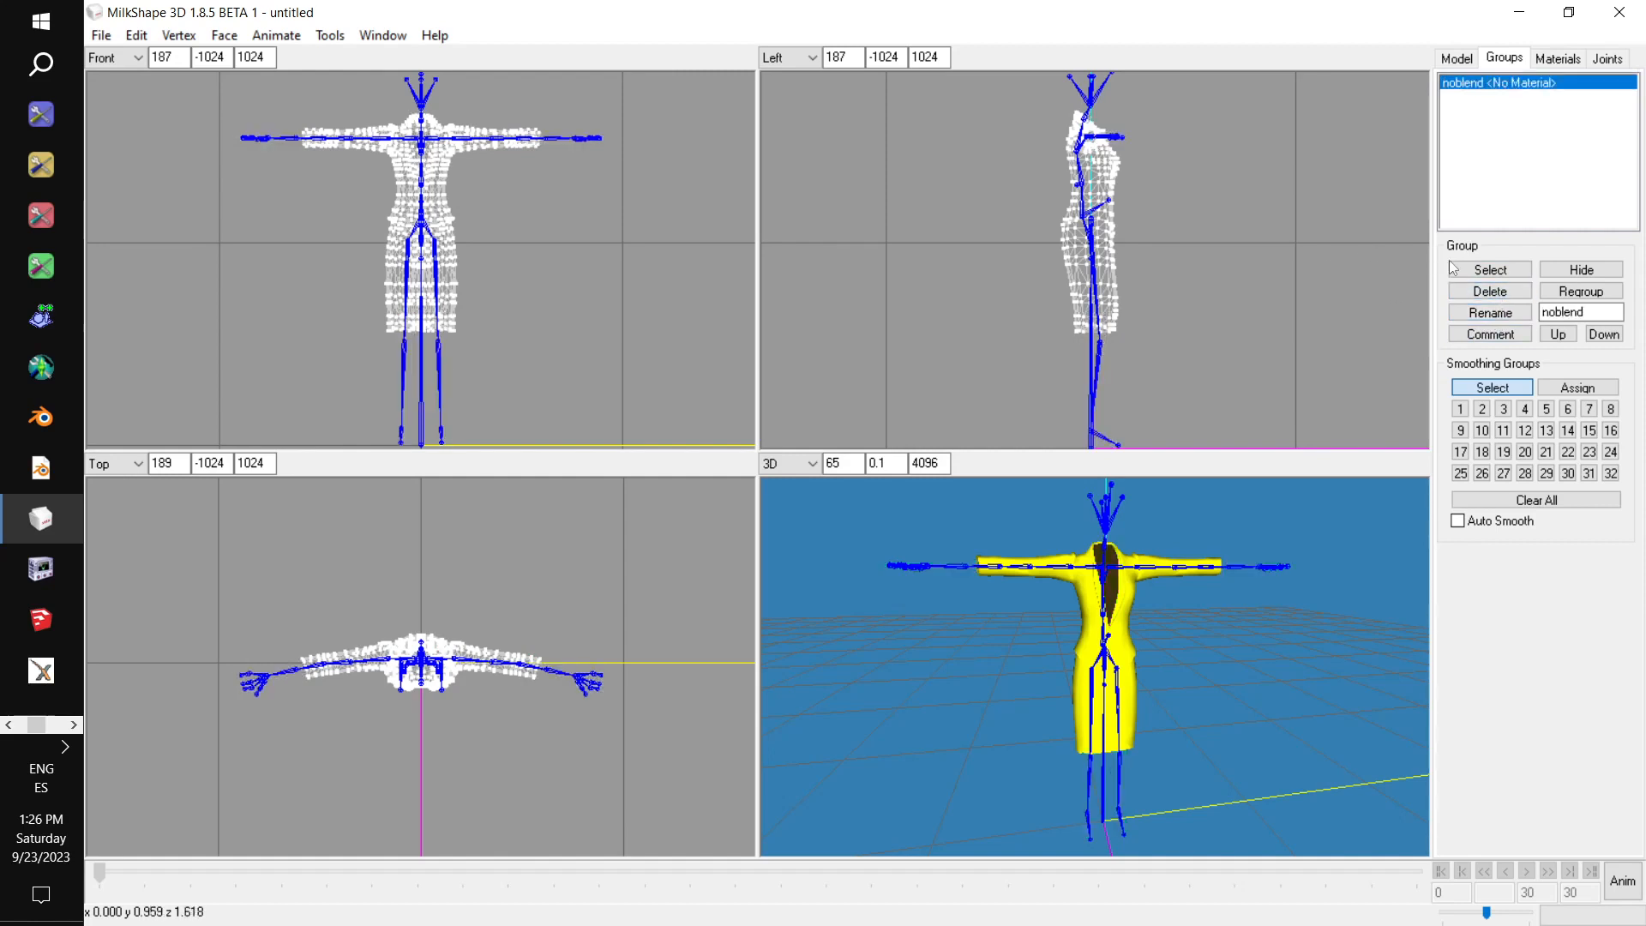
Rename the noblend group to group_base.
double_click(1590, 311)
text(gl)
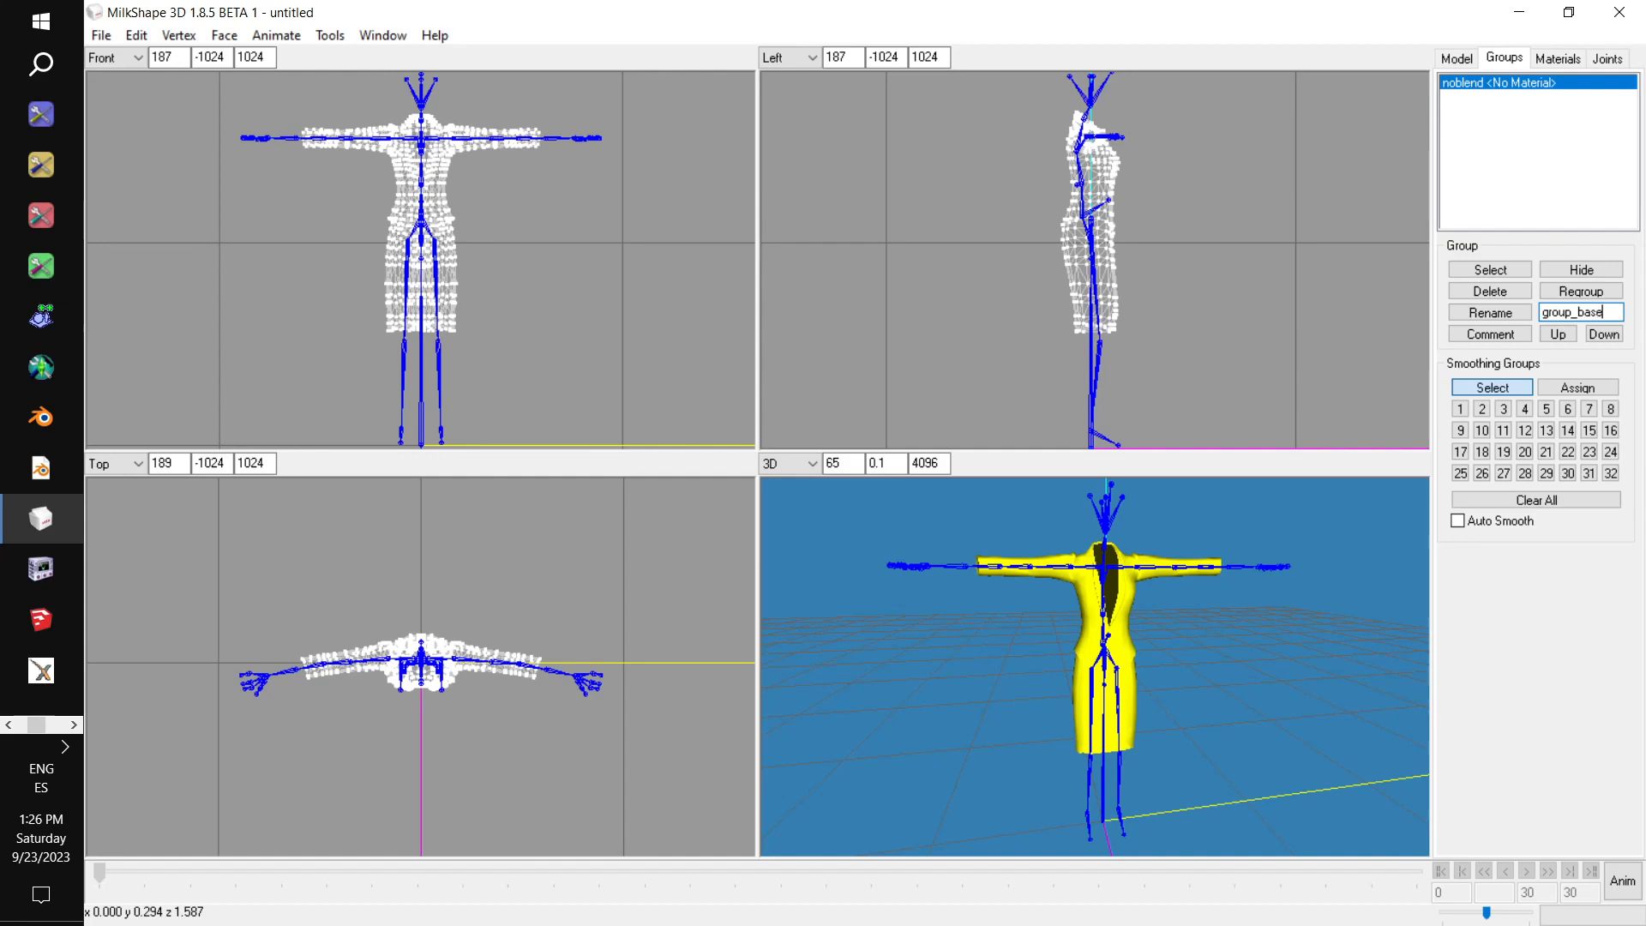
click(1506, 318)
click(1507, 318)
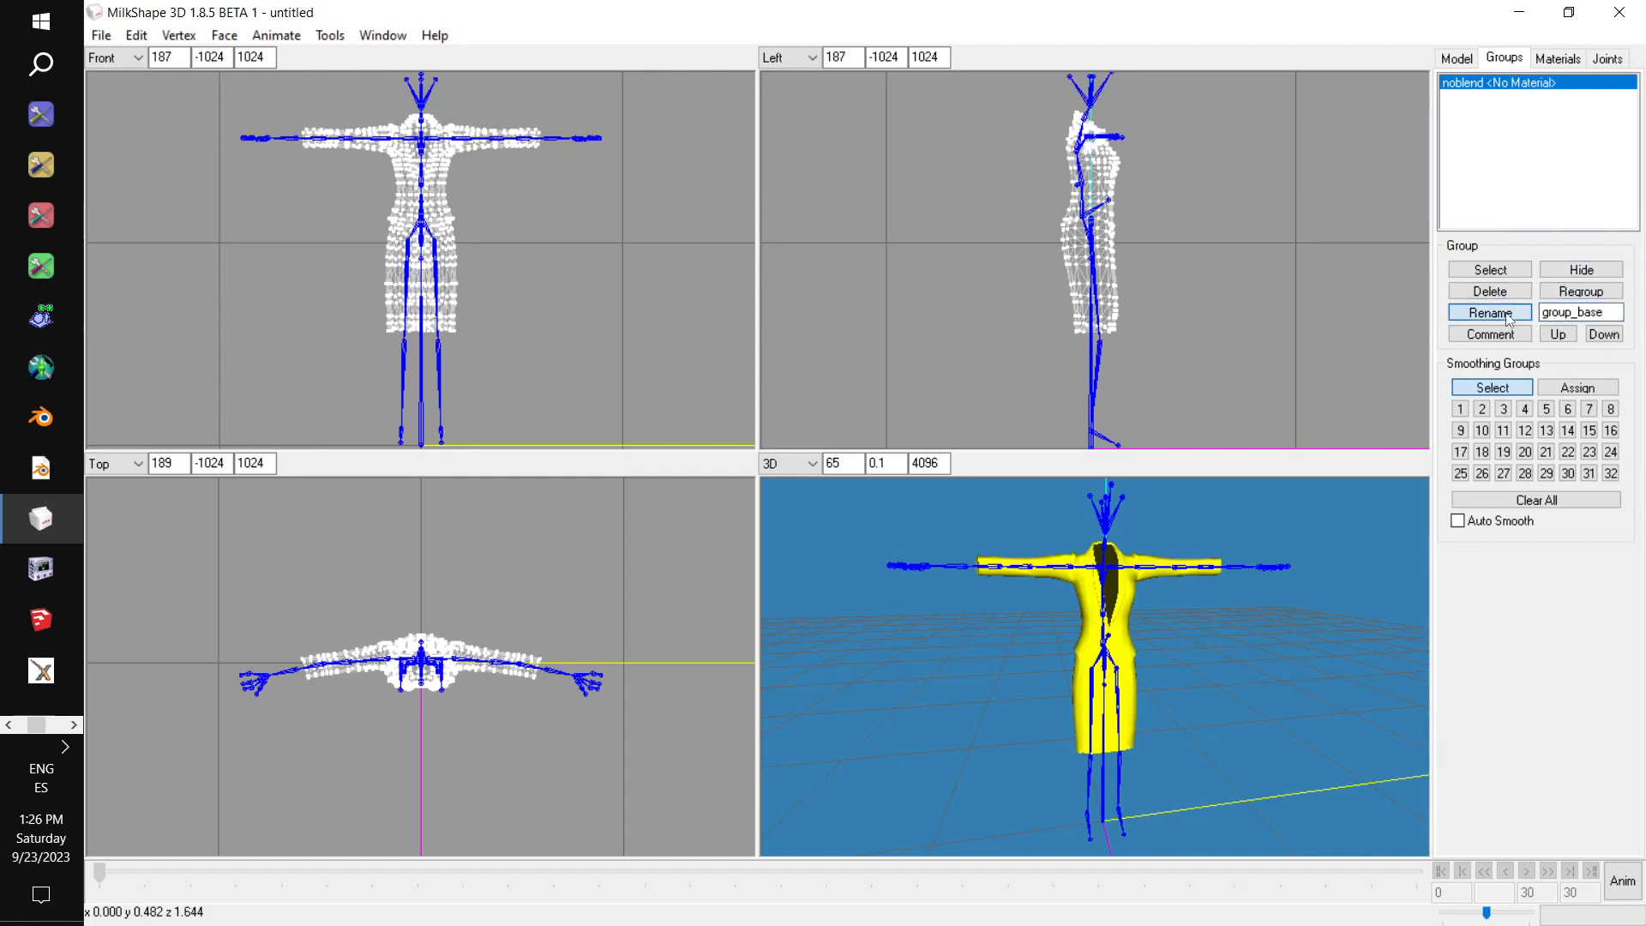
Export the model as a TSRW object over Plunge Noblend.wso in the Curvalicious folder, deleting the other old Plunge WSO files there first.
click(97, 36)
mouse_move(171, 211)
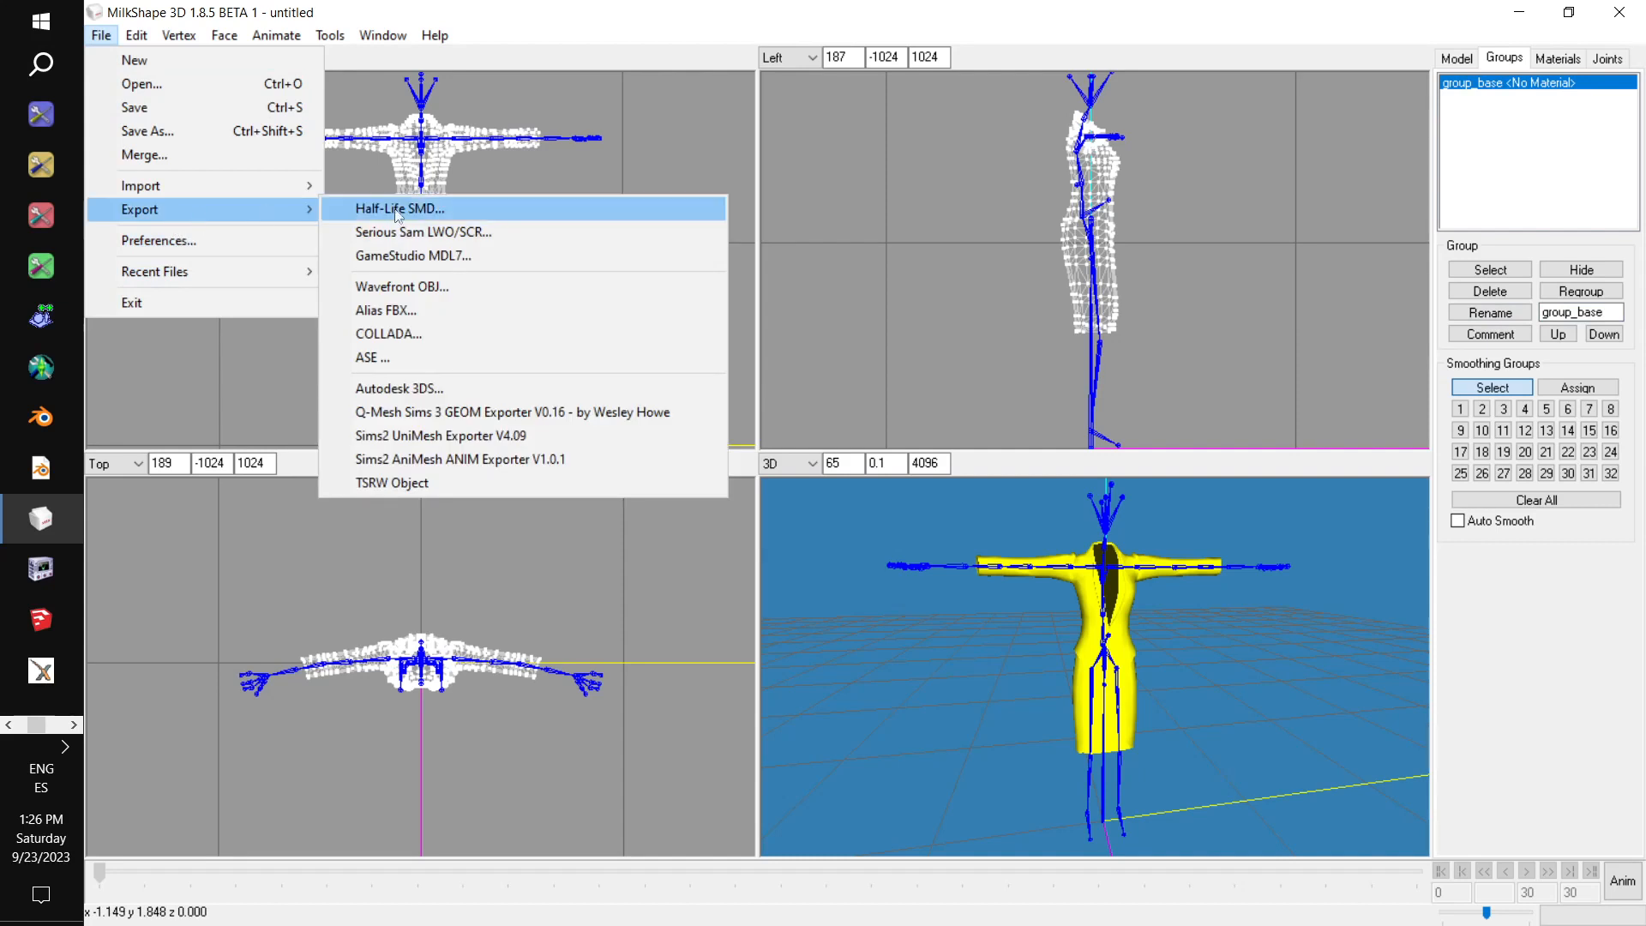
click(487, 484)
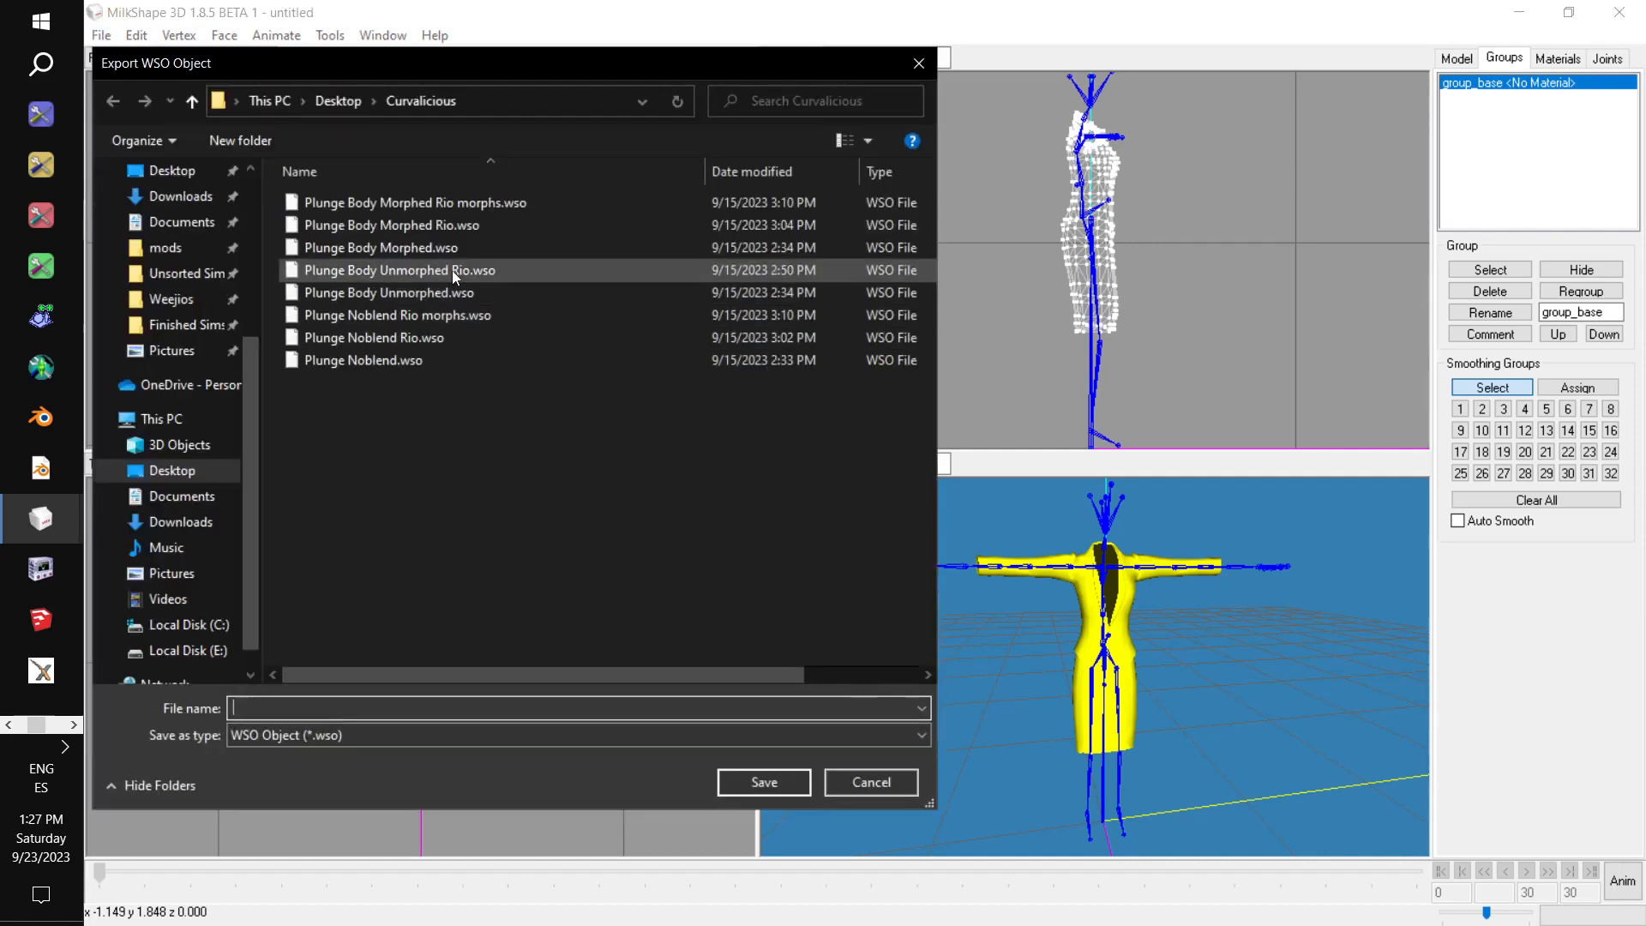
click(432, 202)
right_click(443, 203)
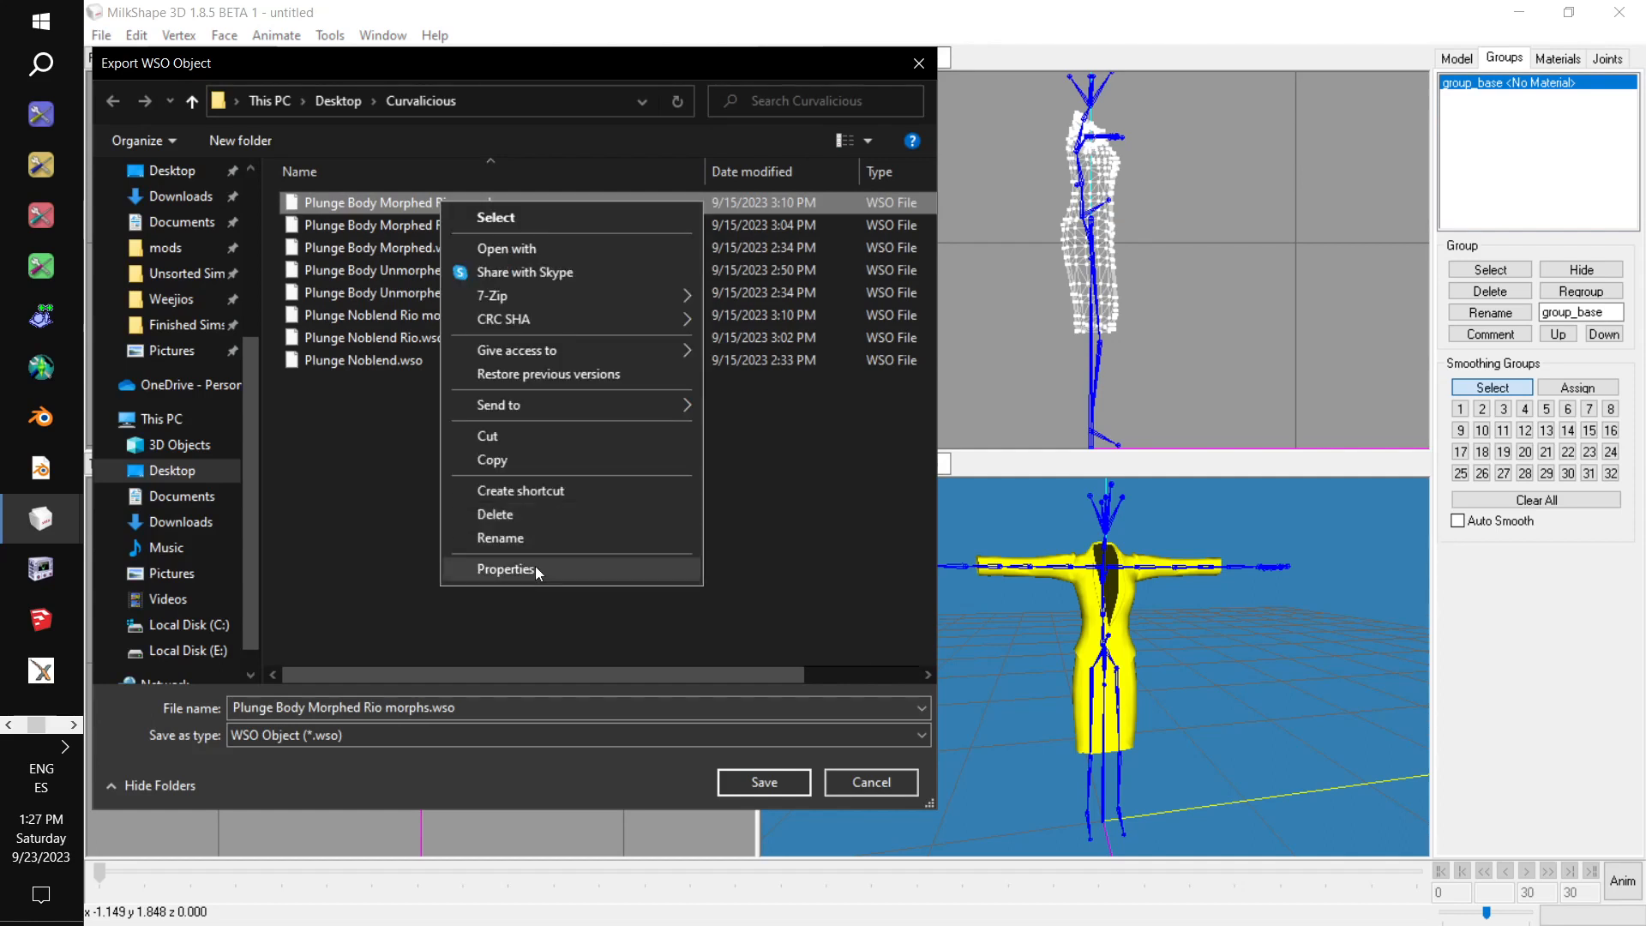
click(520, 513)
click(909, 562)
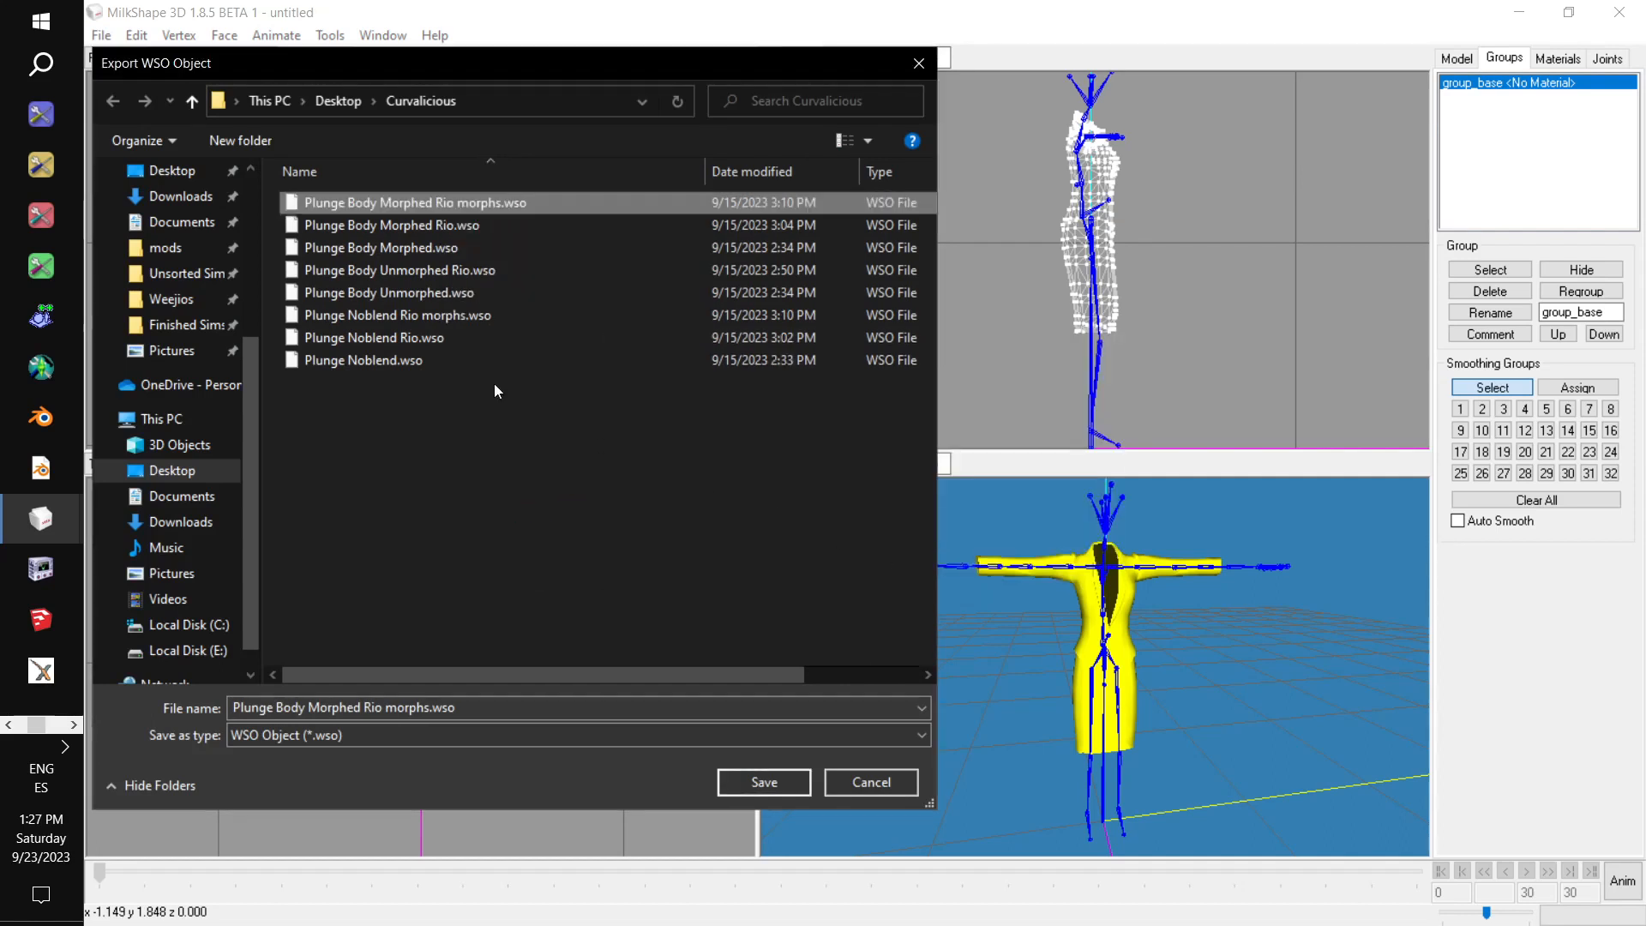
right_click(408, 224)
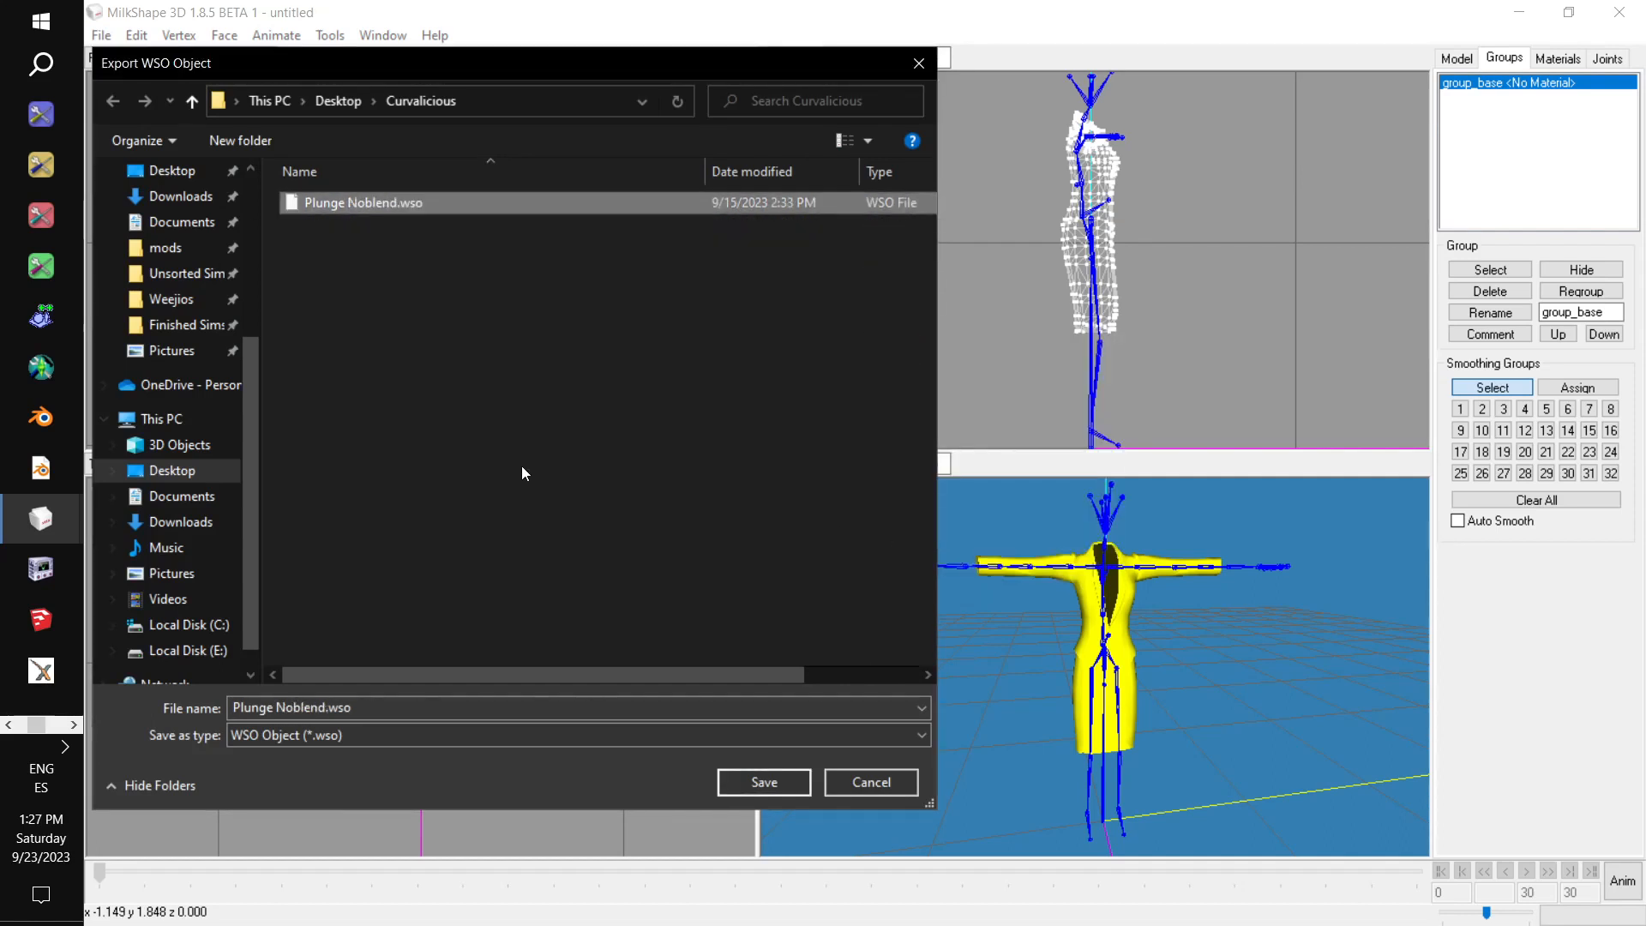
click(774, 781)
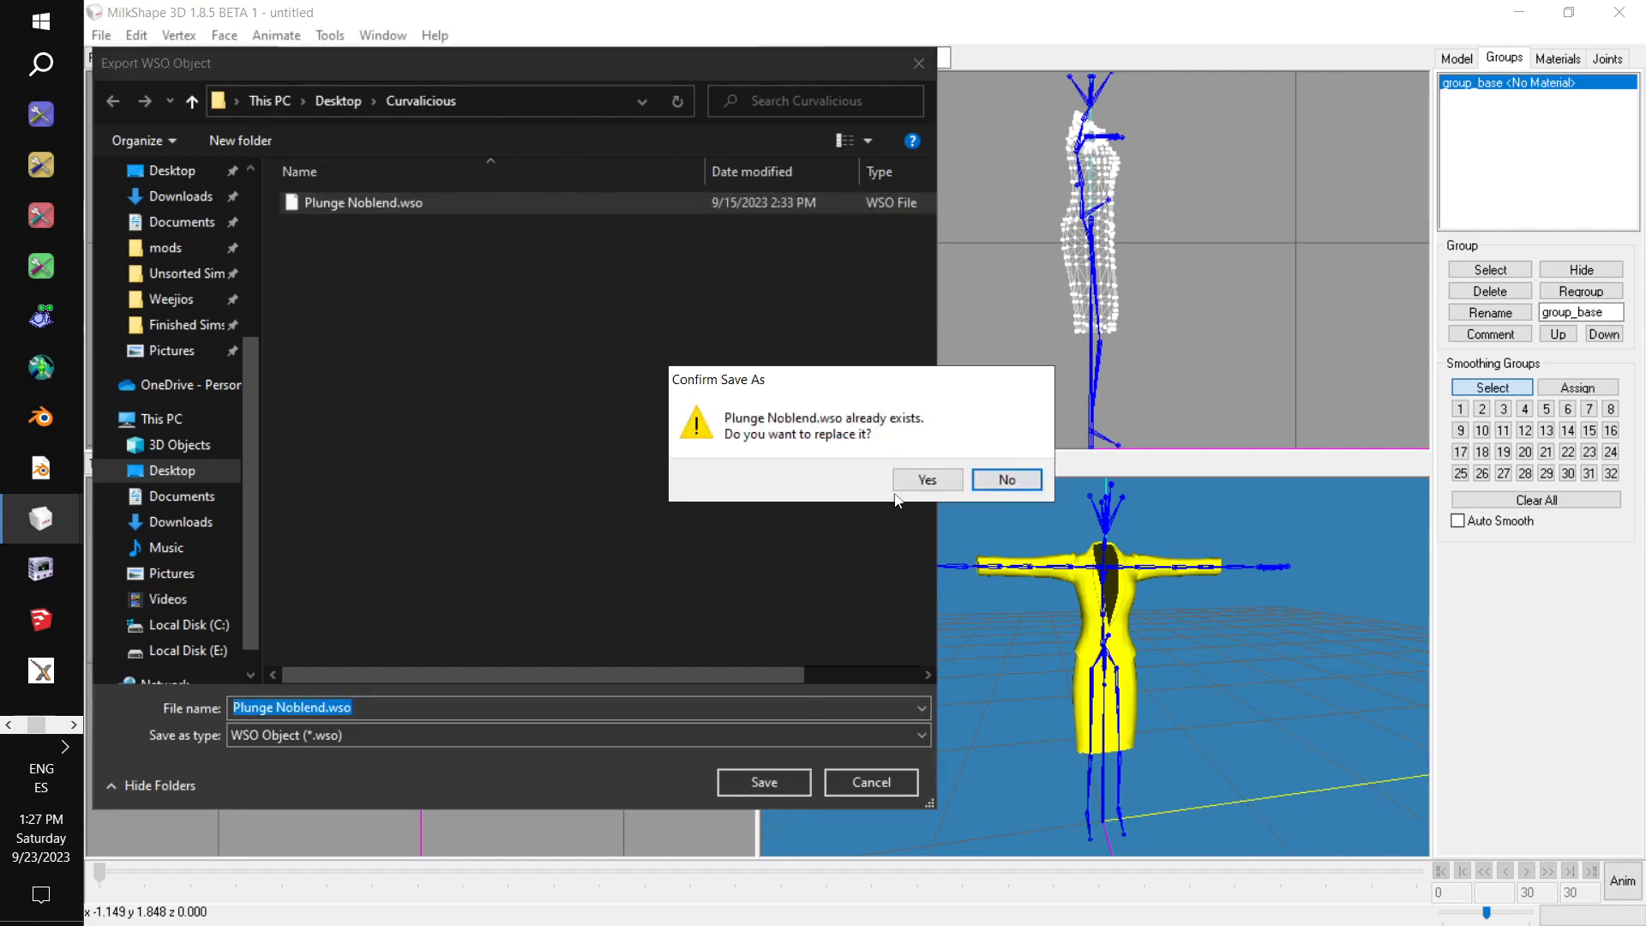
click(919, 484)
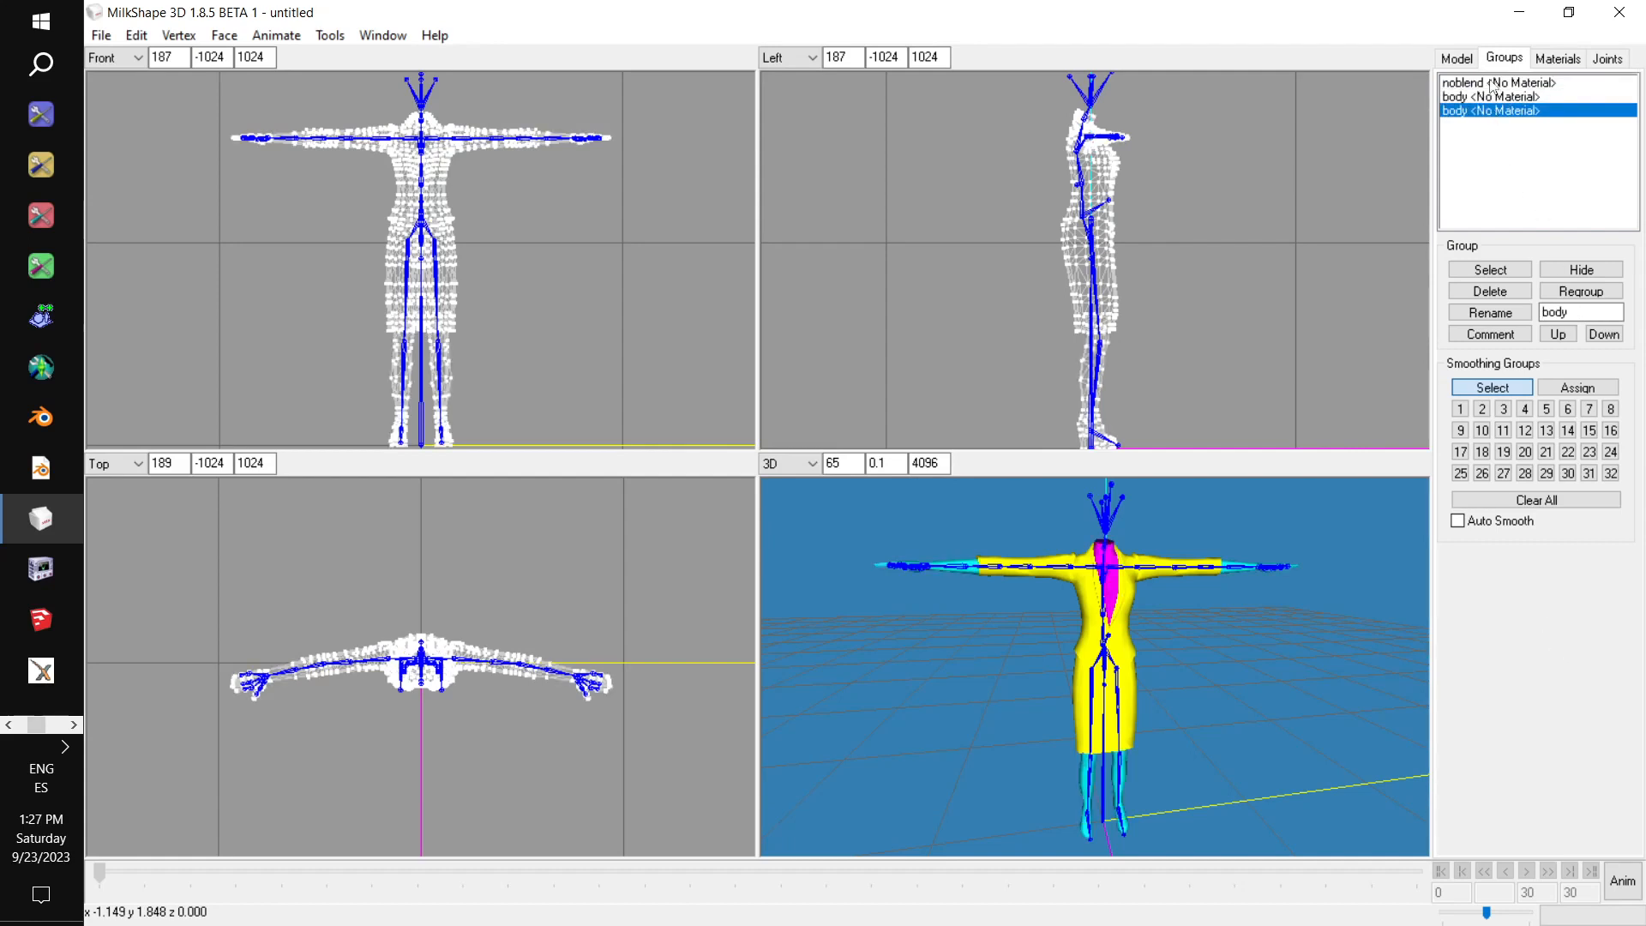
Delete the hands-and-feet body group and the noblend group, keeping only the body group that covers the chest.
click(1504, 297)
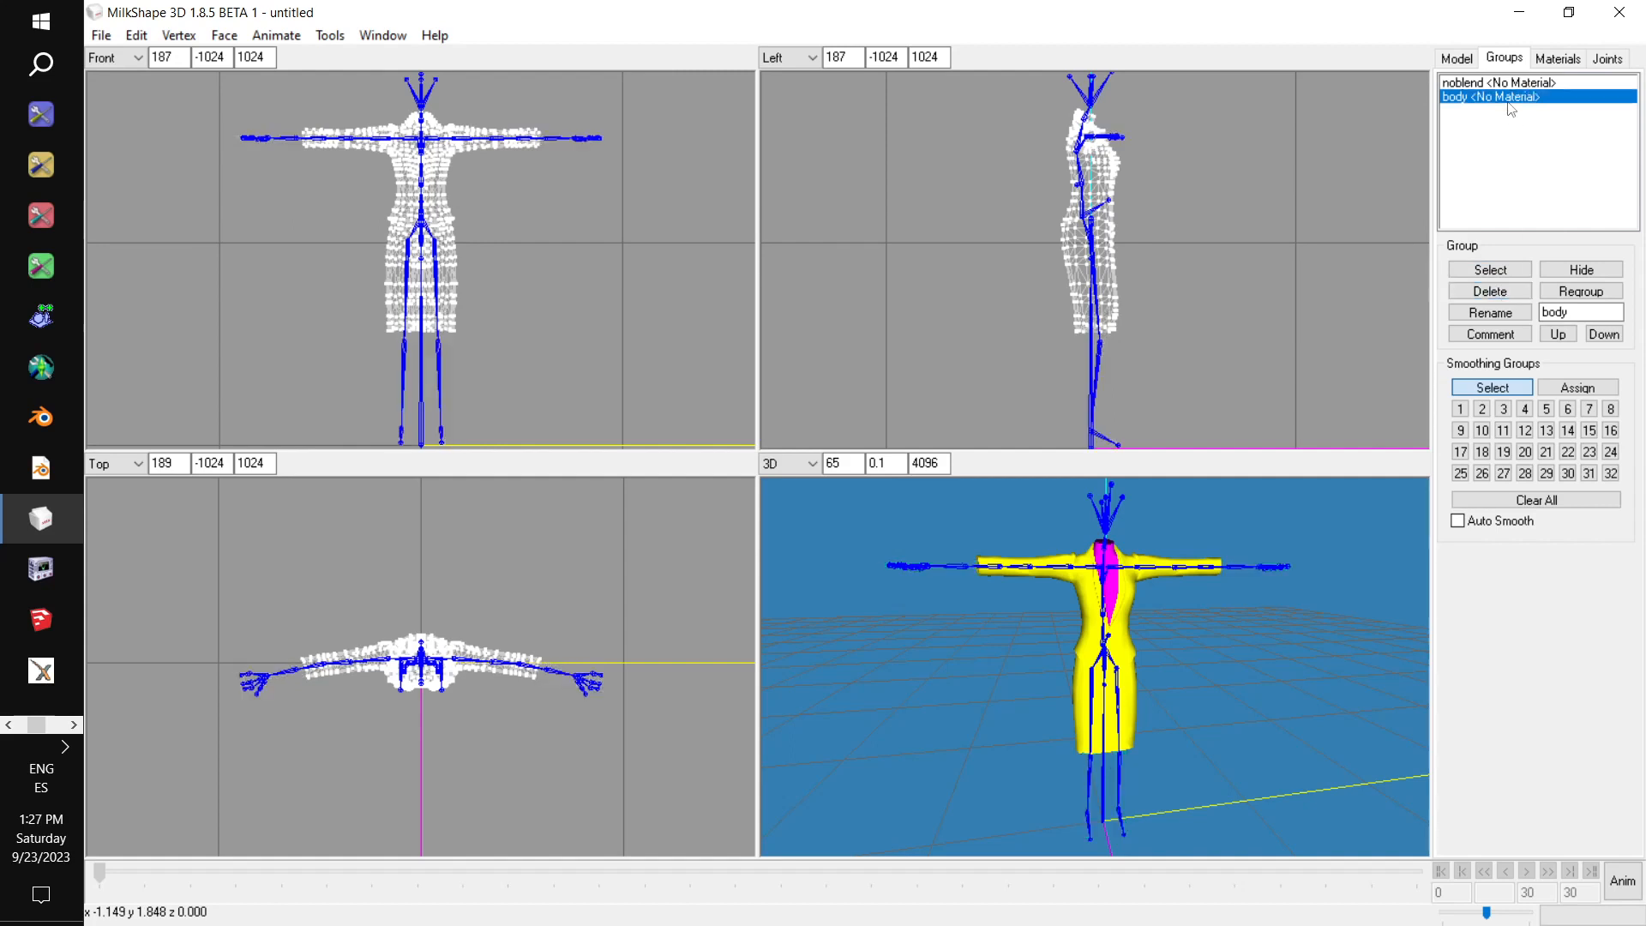
click(1496, 82)
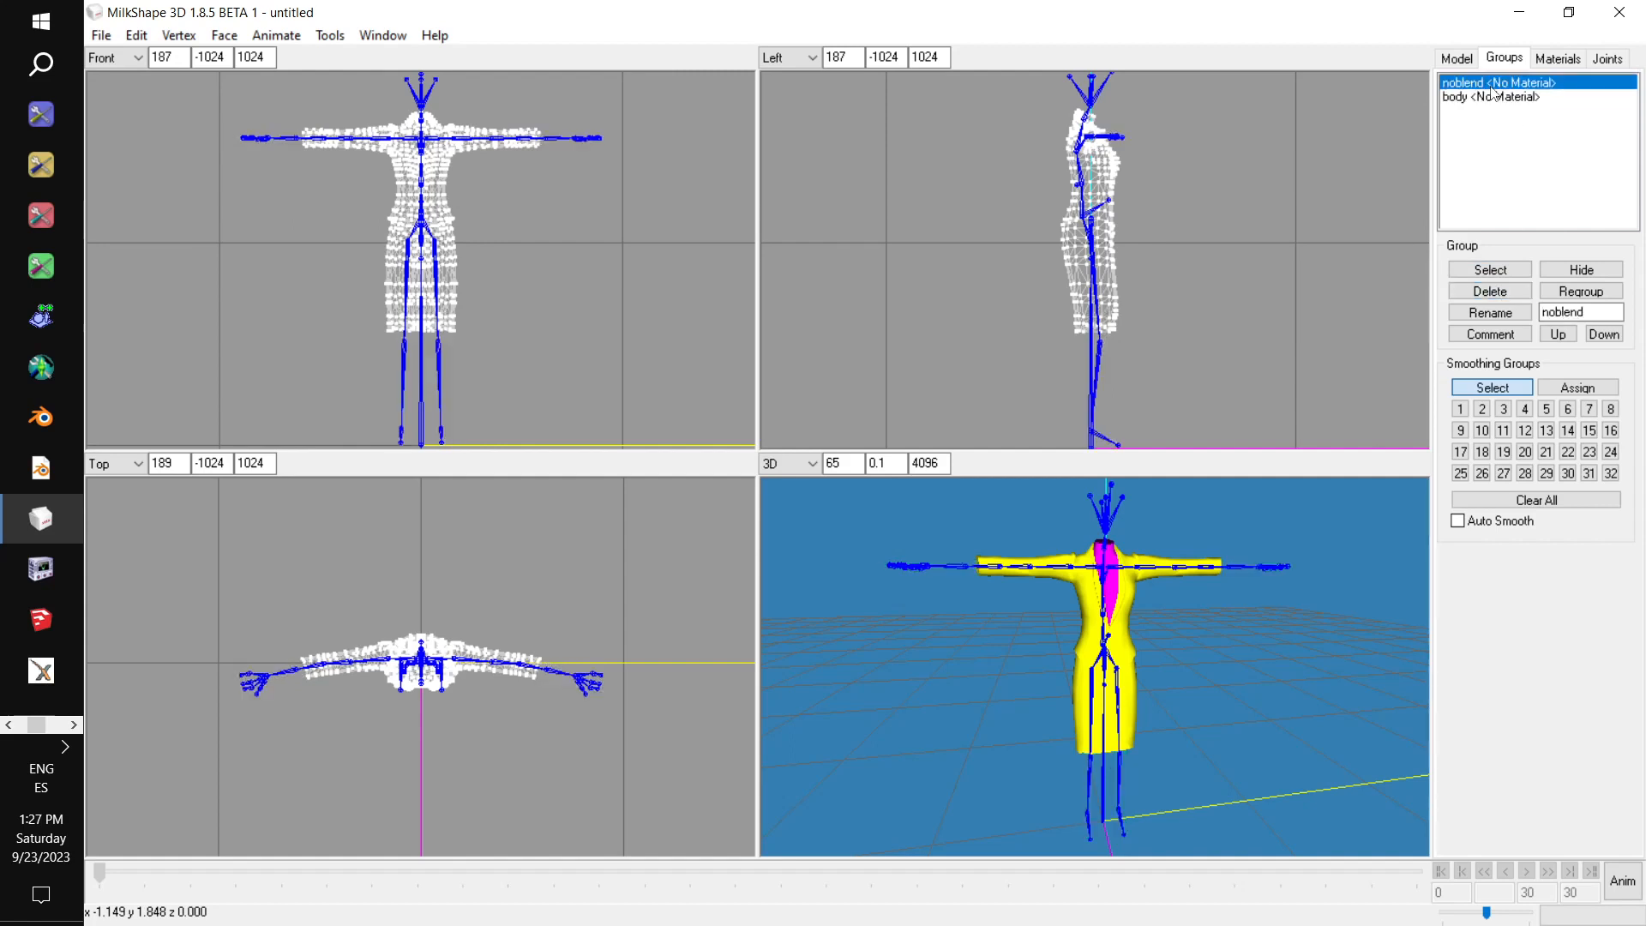
click(1506, 290)
mouse_move(1221, 676)
mouse_down()
mouse_move(1185, 683)
mouse_move(1231, 674)
mouse_up()
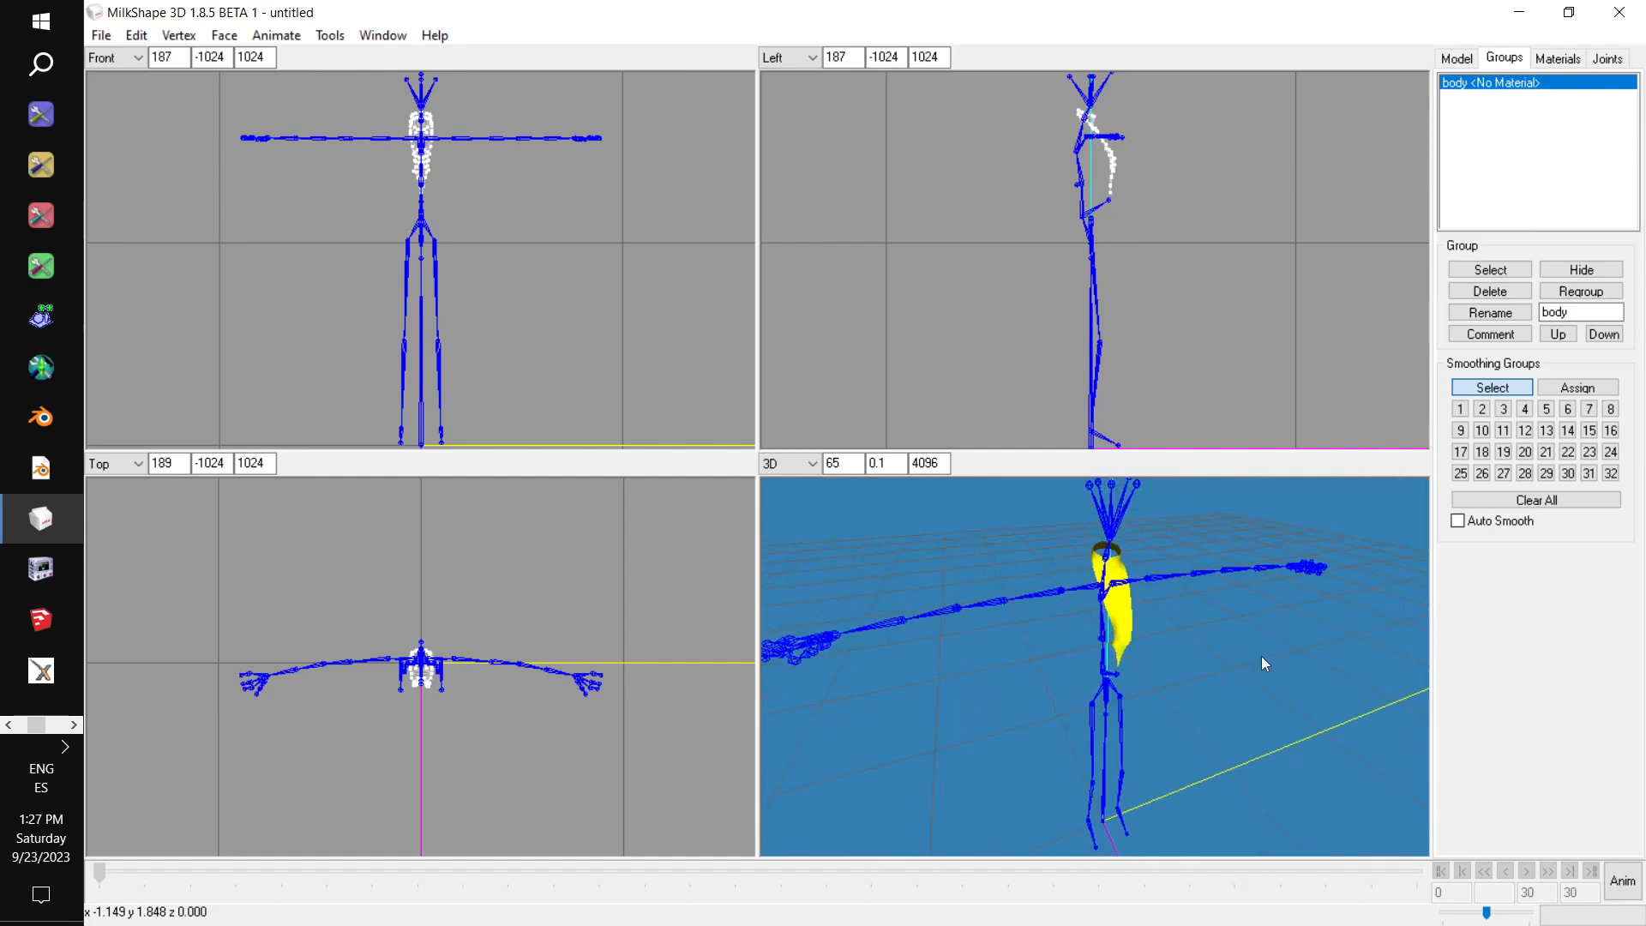
Rename the remaining chest body group to group_base.
double_click(1578, 312)
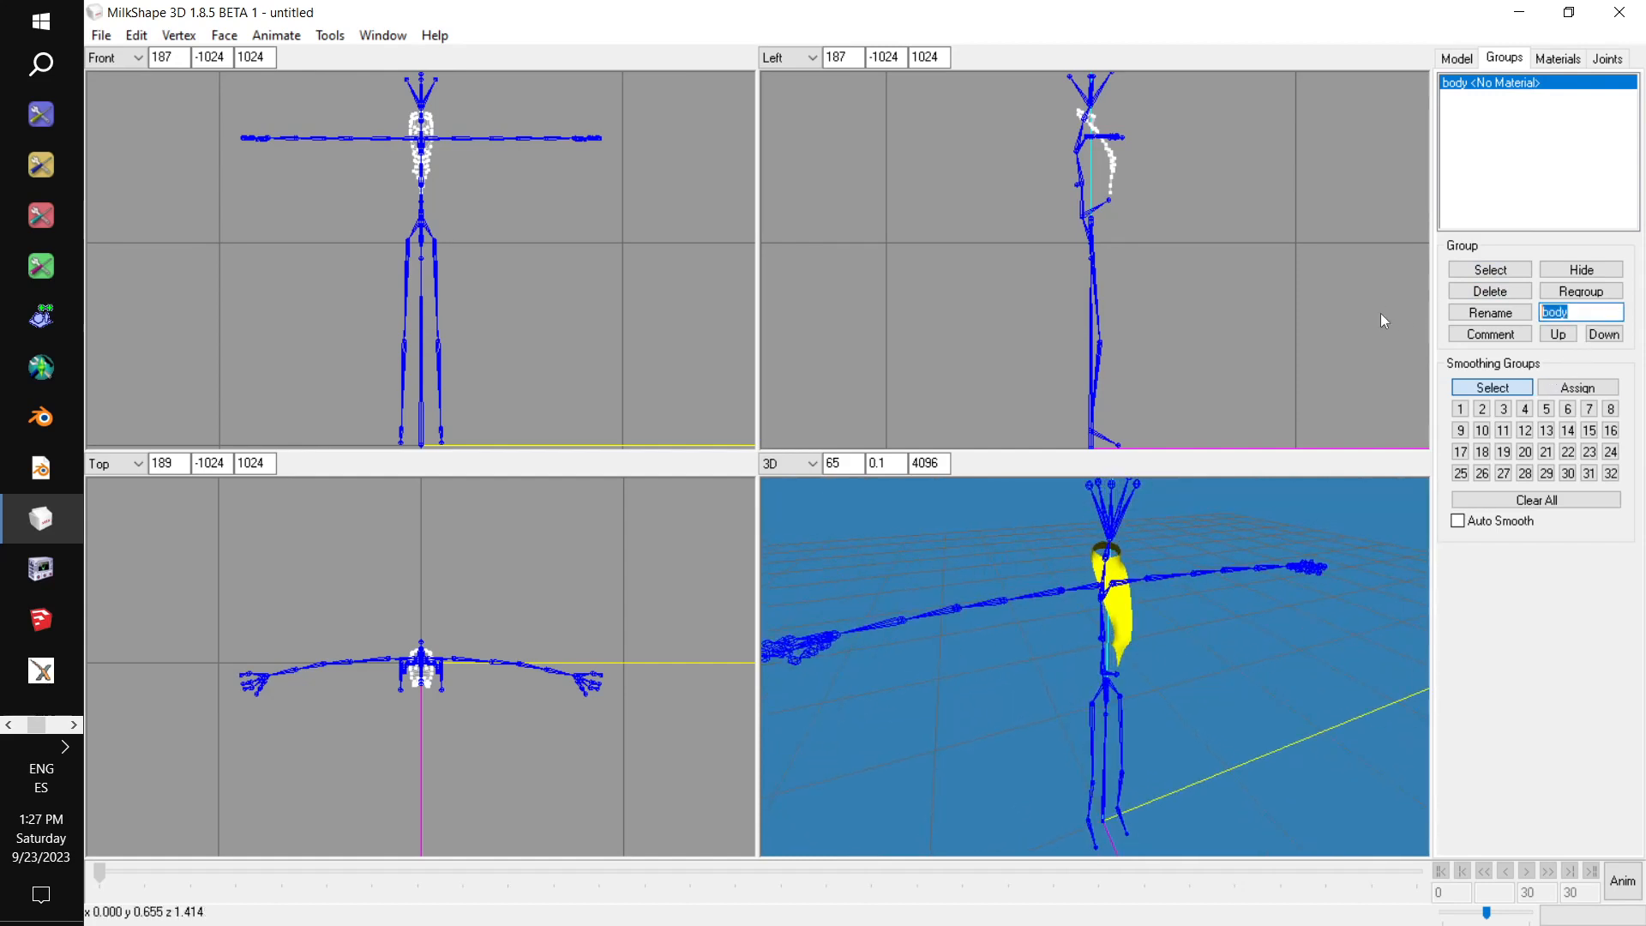
text(group_base)
click(1501, 319)
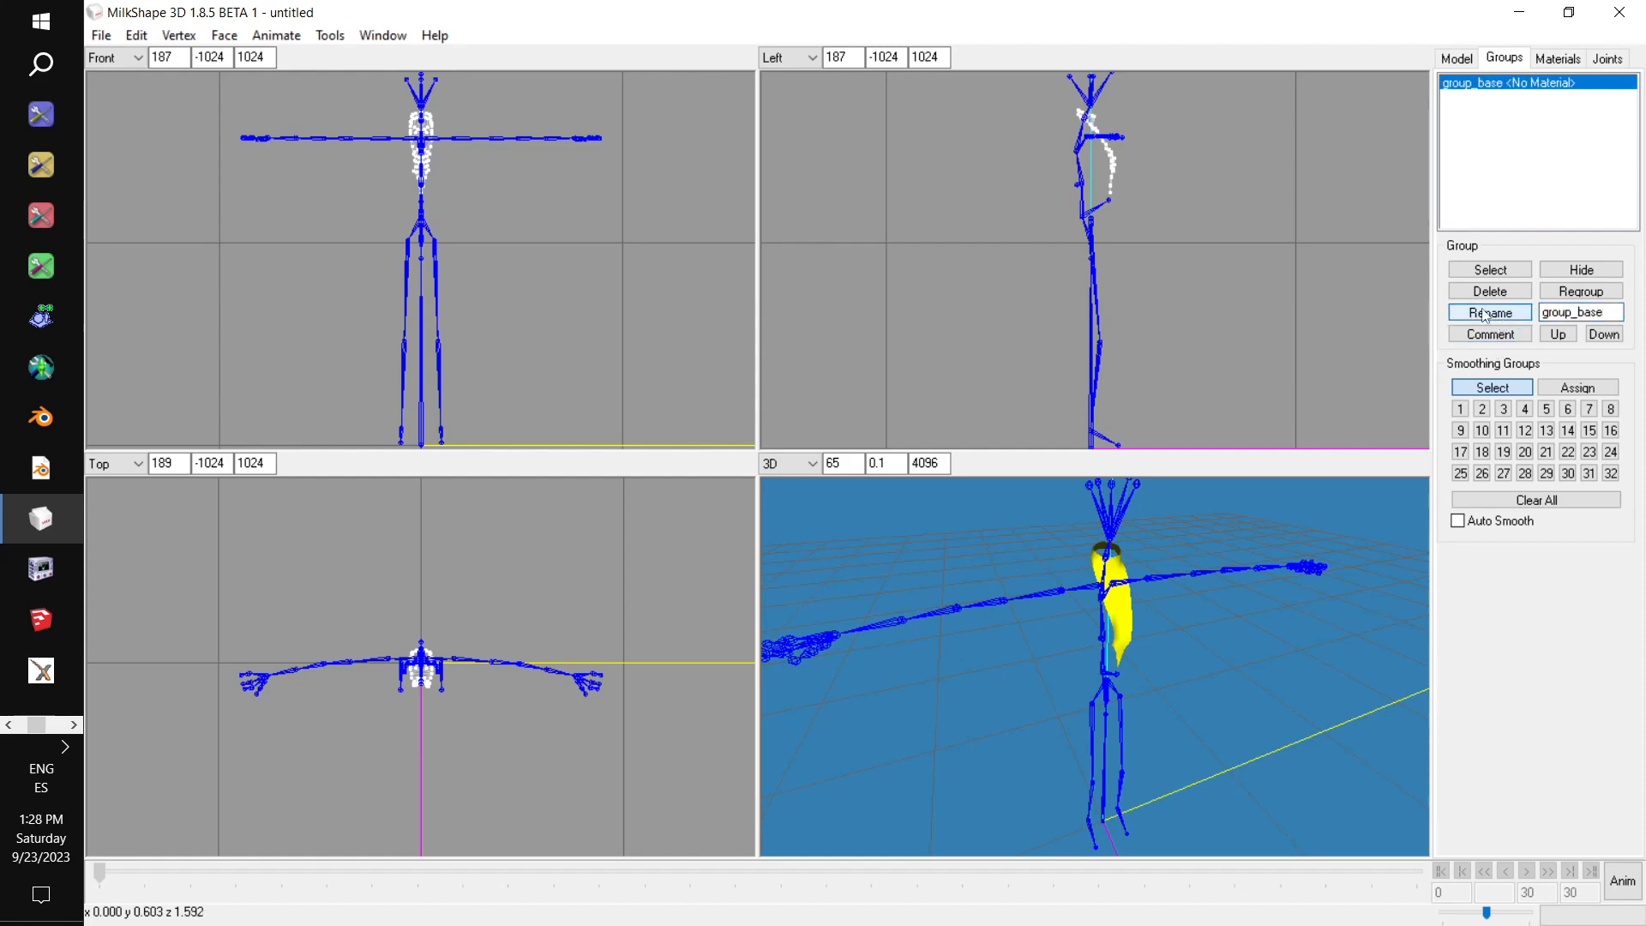
Export the chest group as a TSRW object named Plunge Plunge Body Morphed in the Curvalicious folder.
click(101, 35)
mouse_move(214, 209)
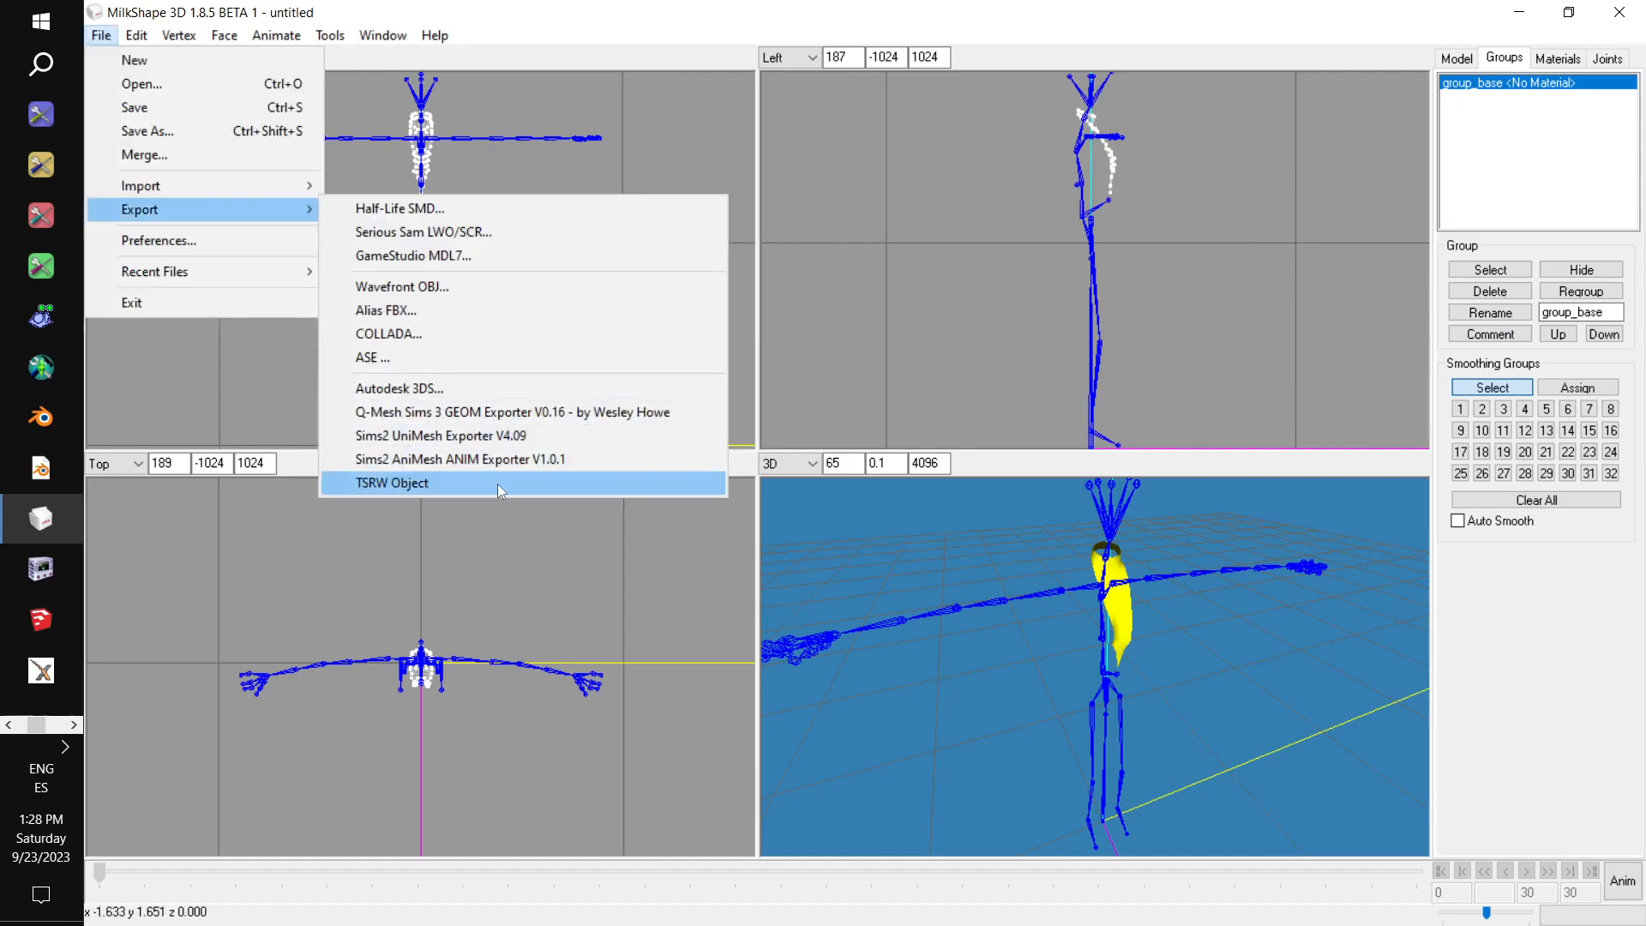
click(497, 484)
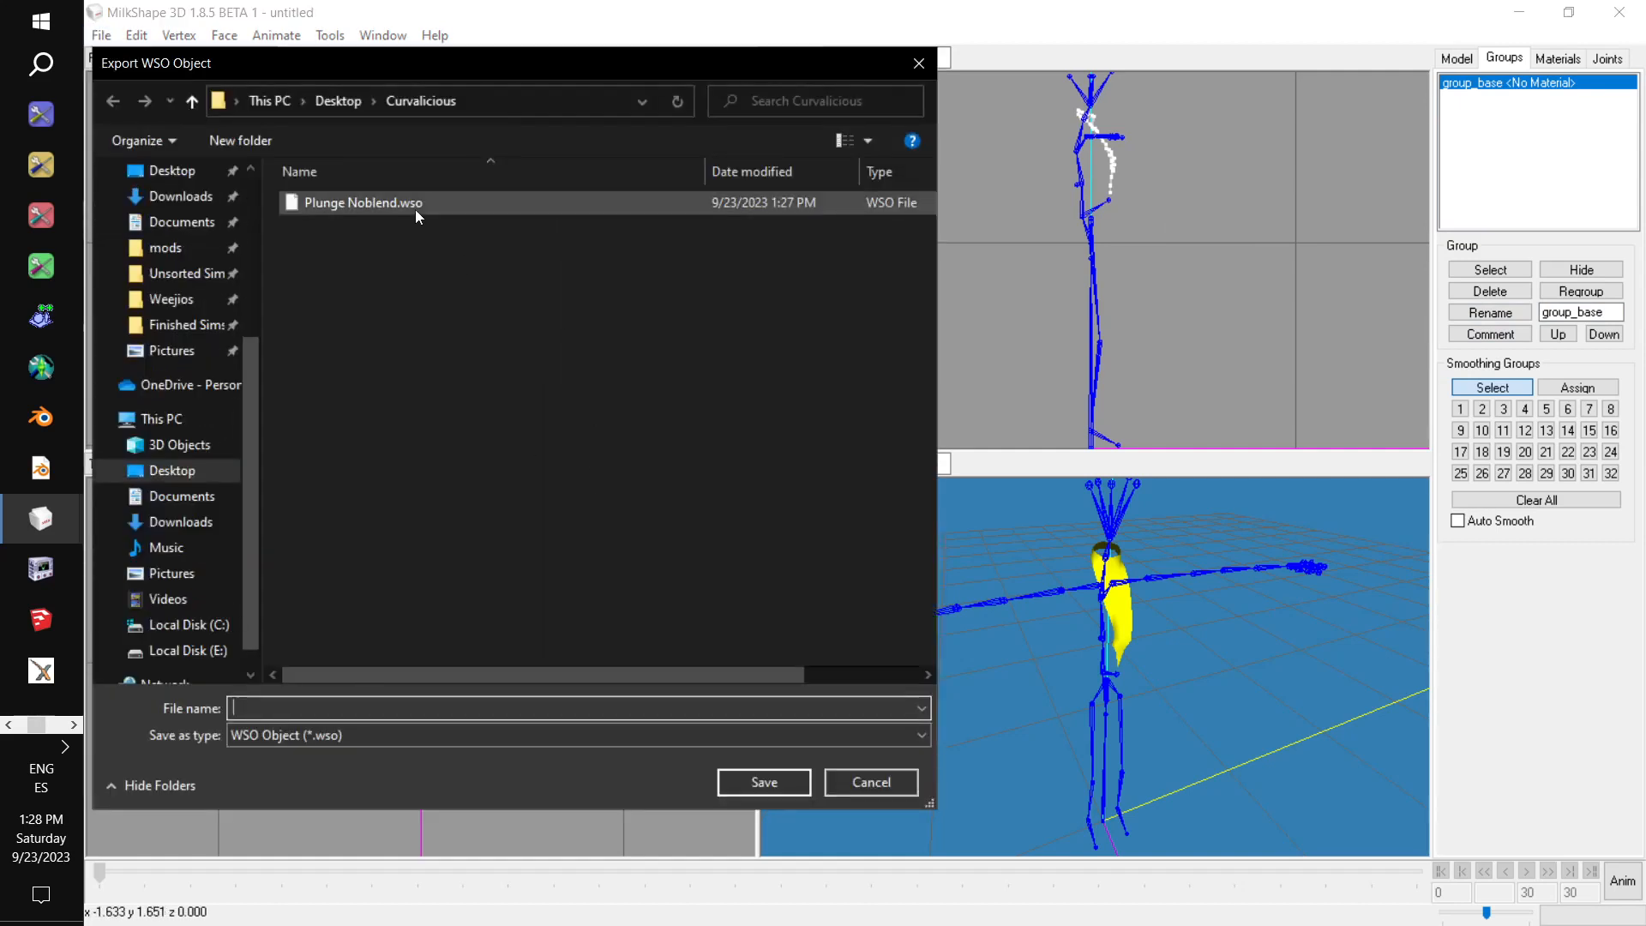
click(415, 209)
click(373, 714)
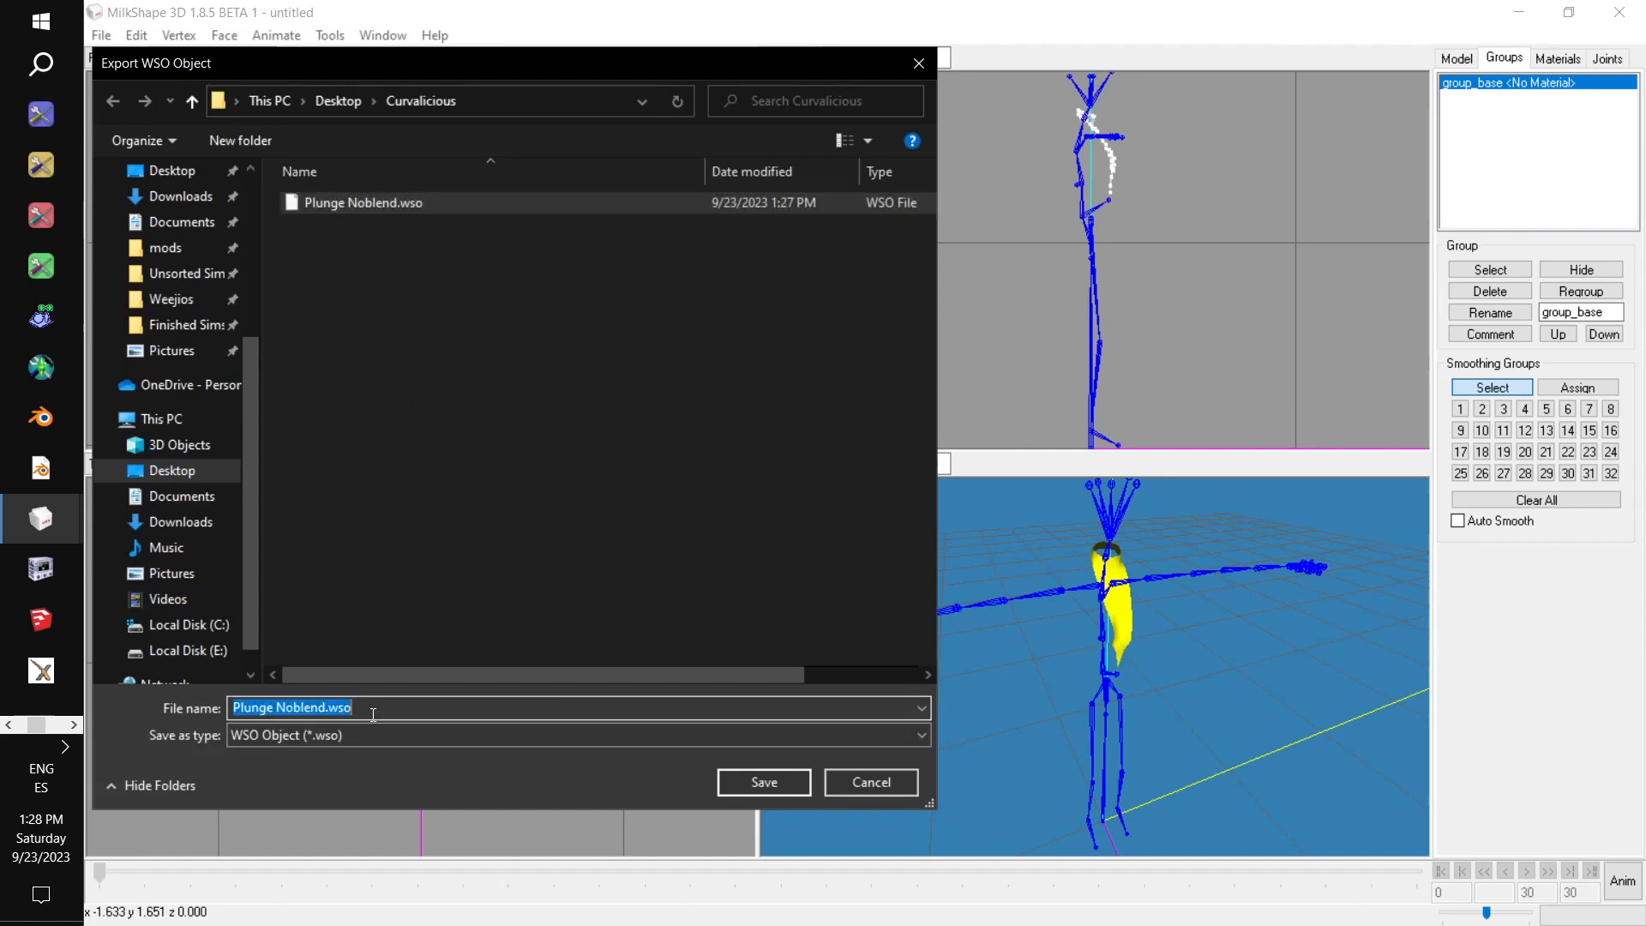
text(Plunge Plunge Body Morphed)
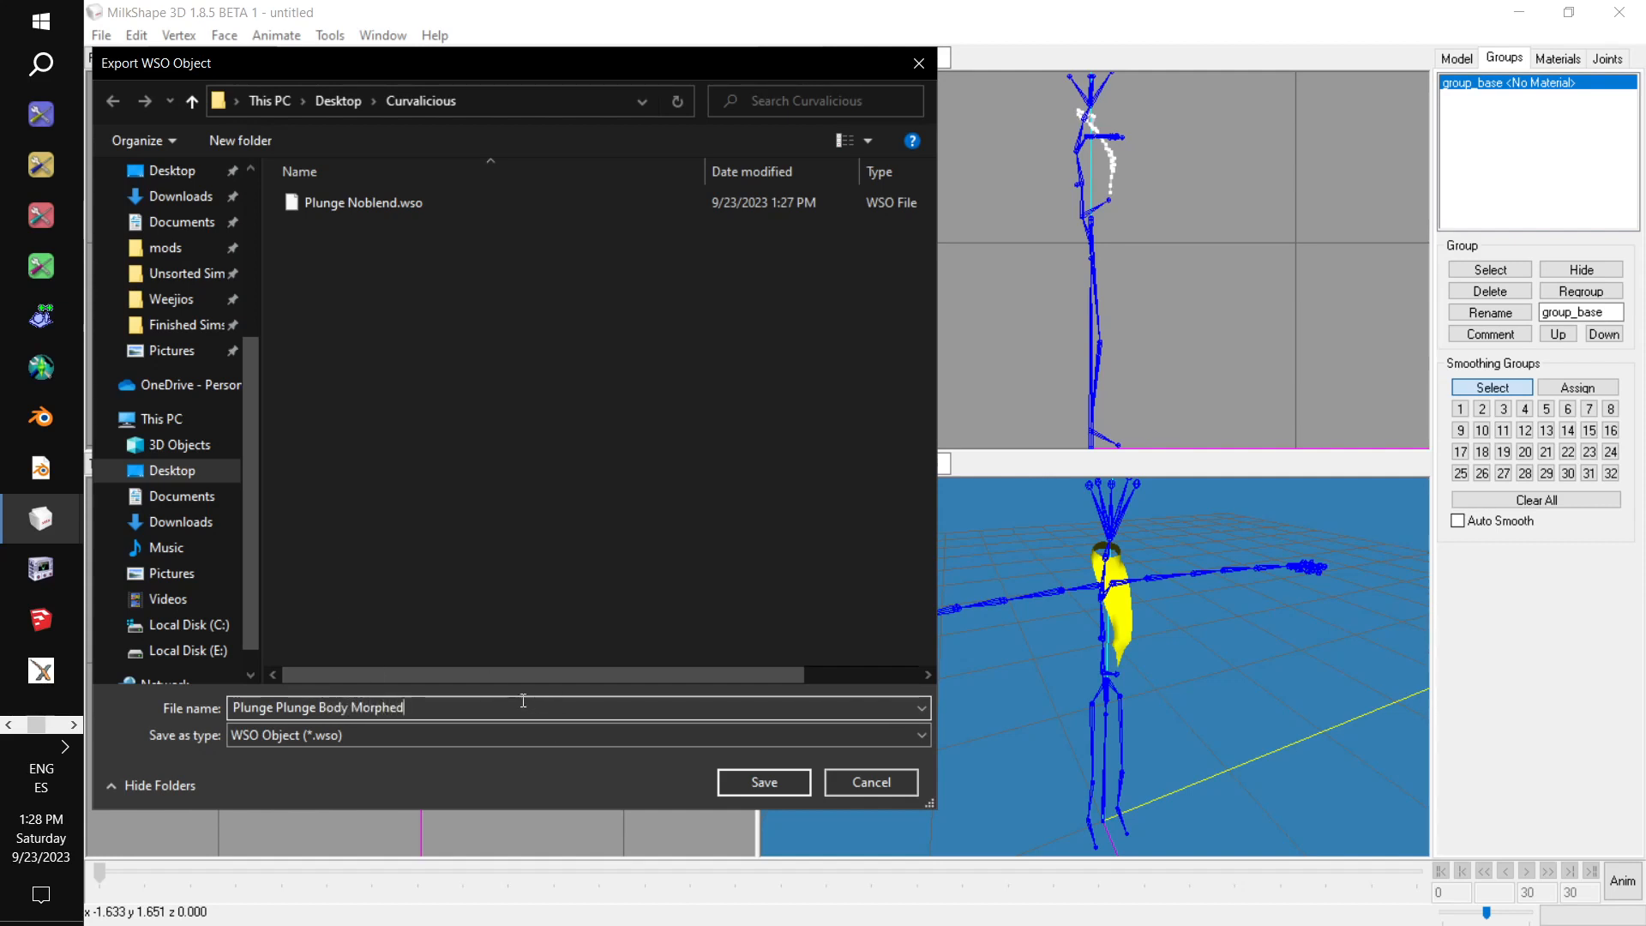
click(780, 784)
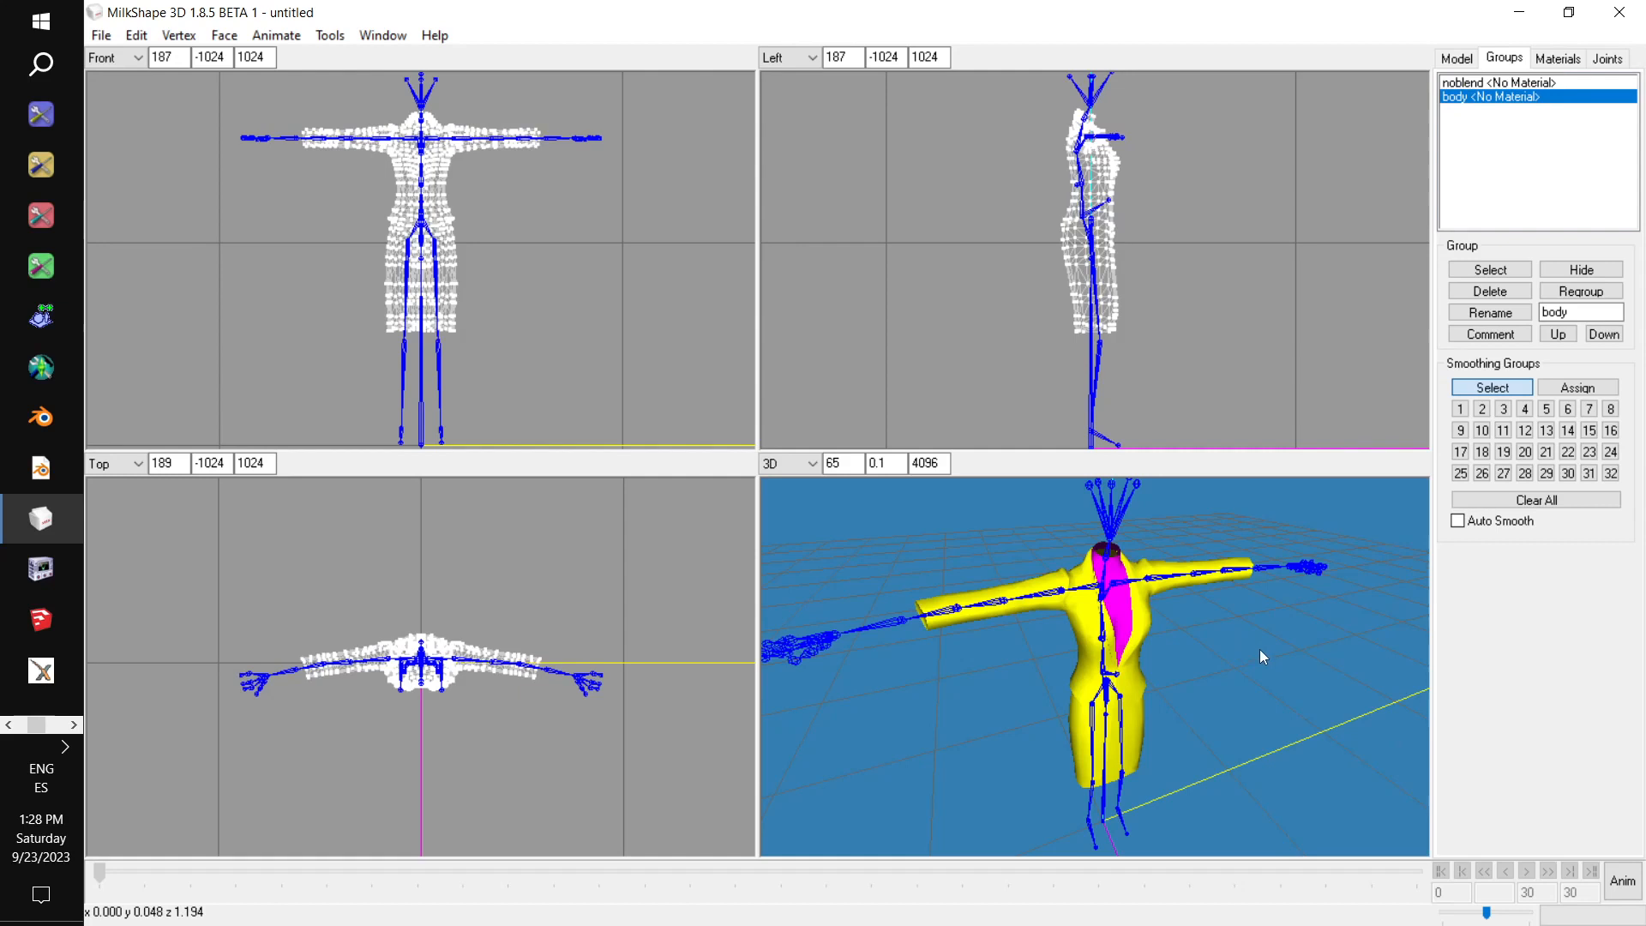
Delete the noblend group and the chest body group, and rename the remaining forearms-and-legs group to group_base.
click(1507, 83)
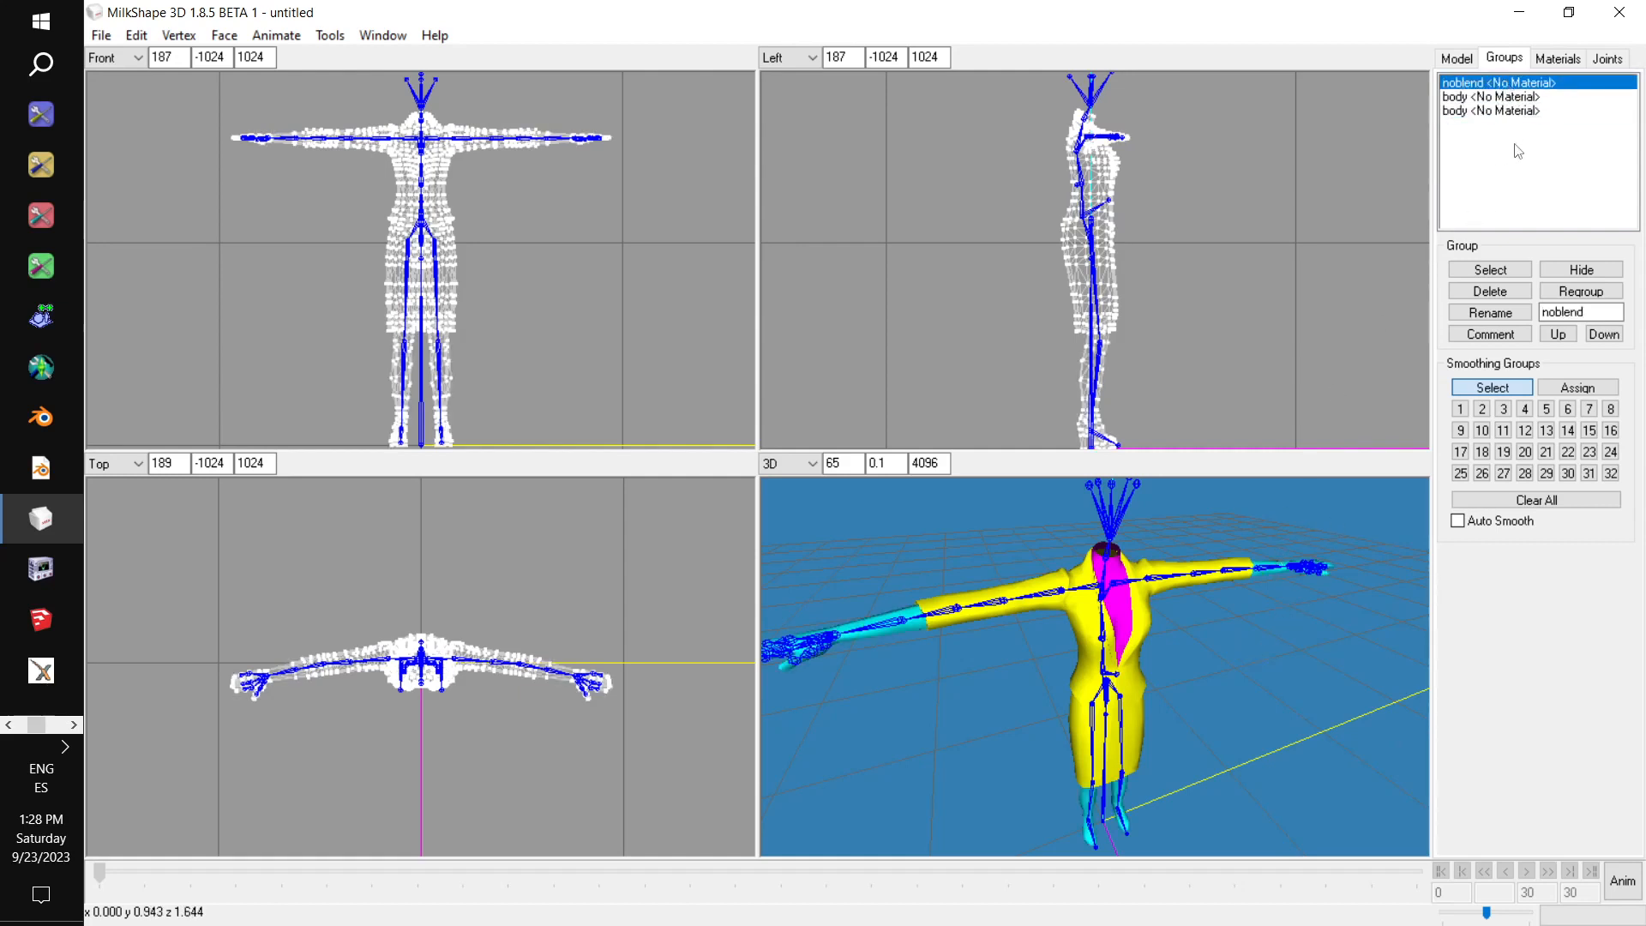
click(1490, 291)
click(1490, 292)
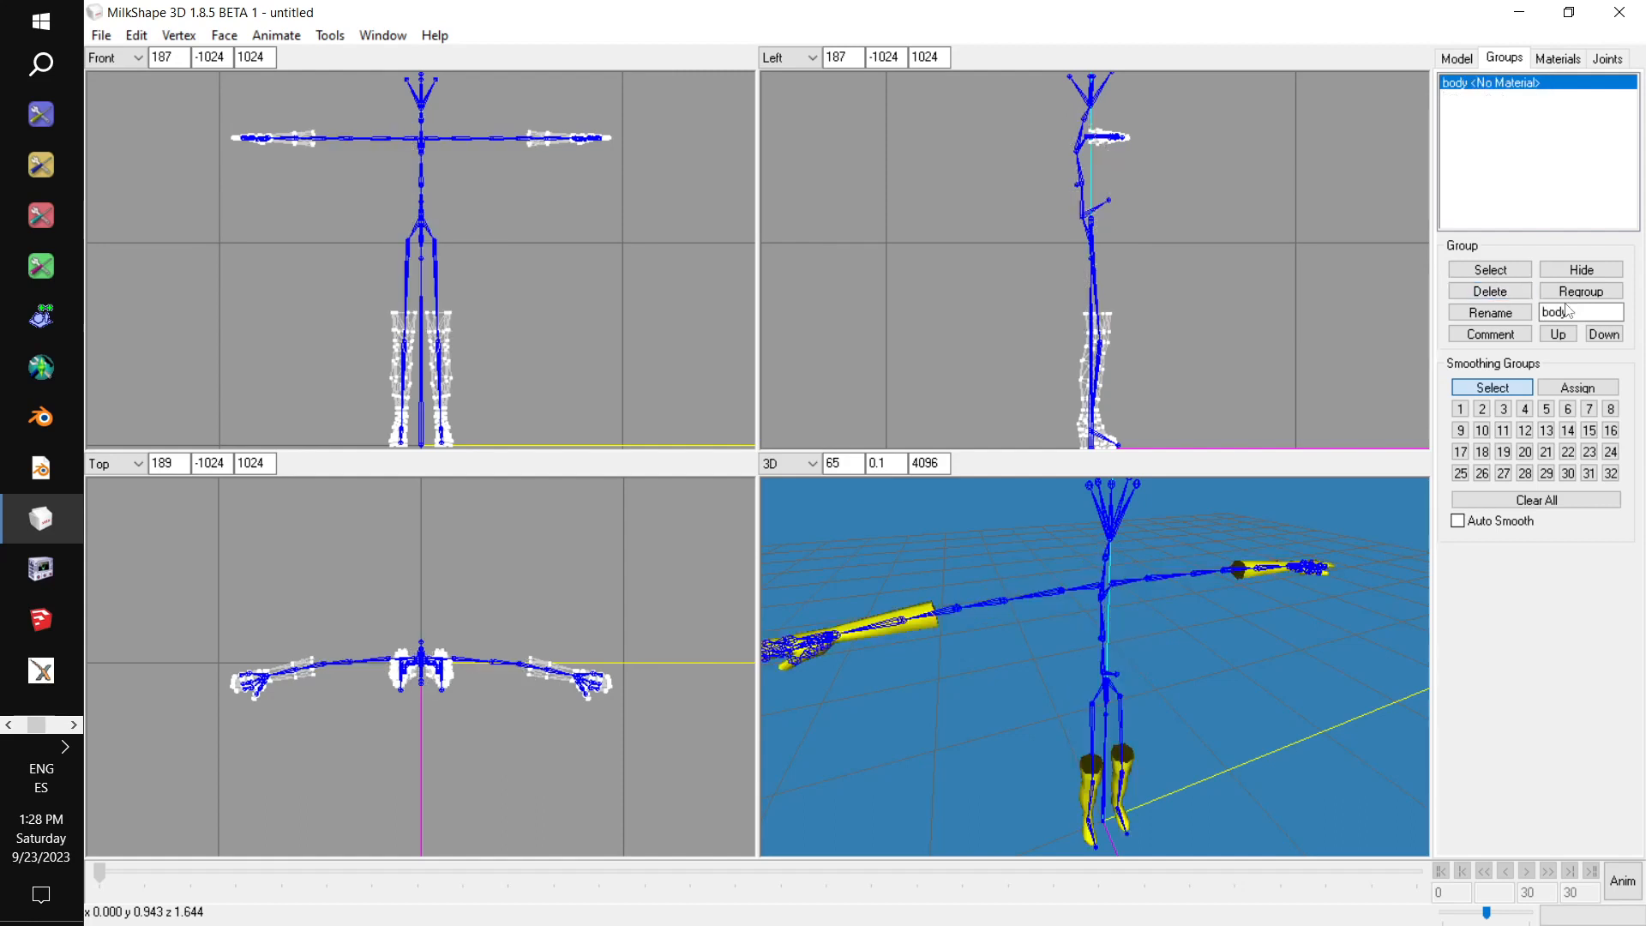
text(group_base)
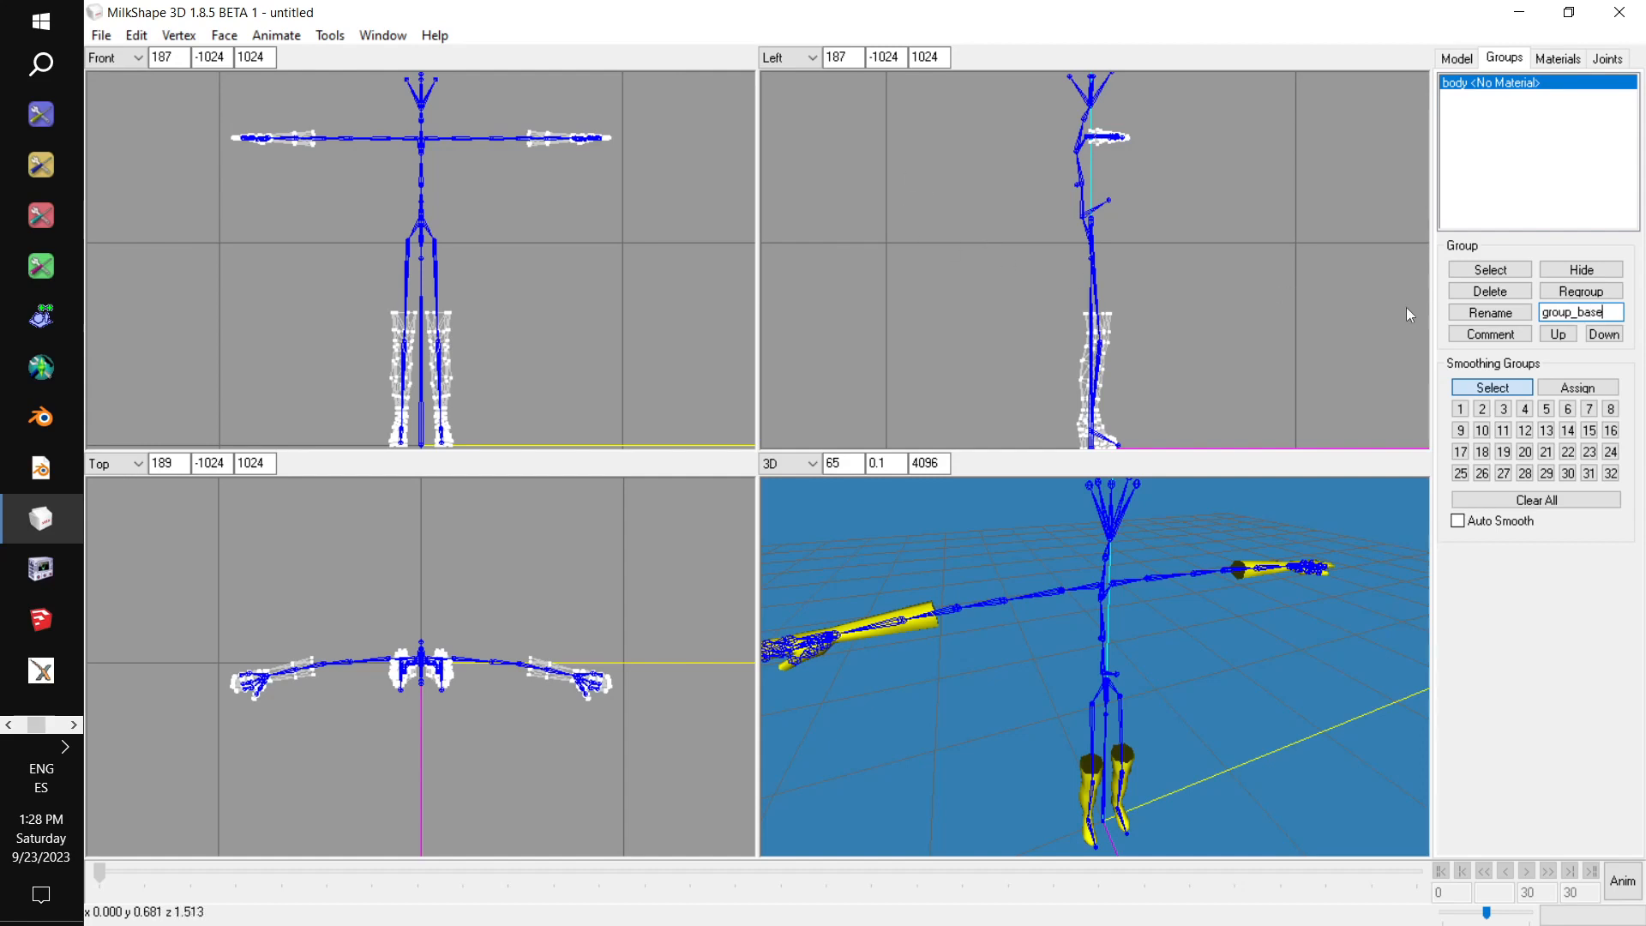
click(1490, 312)
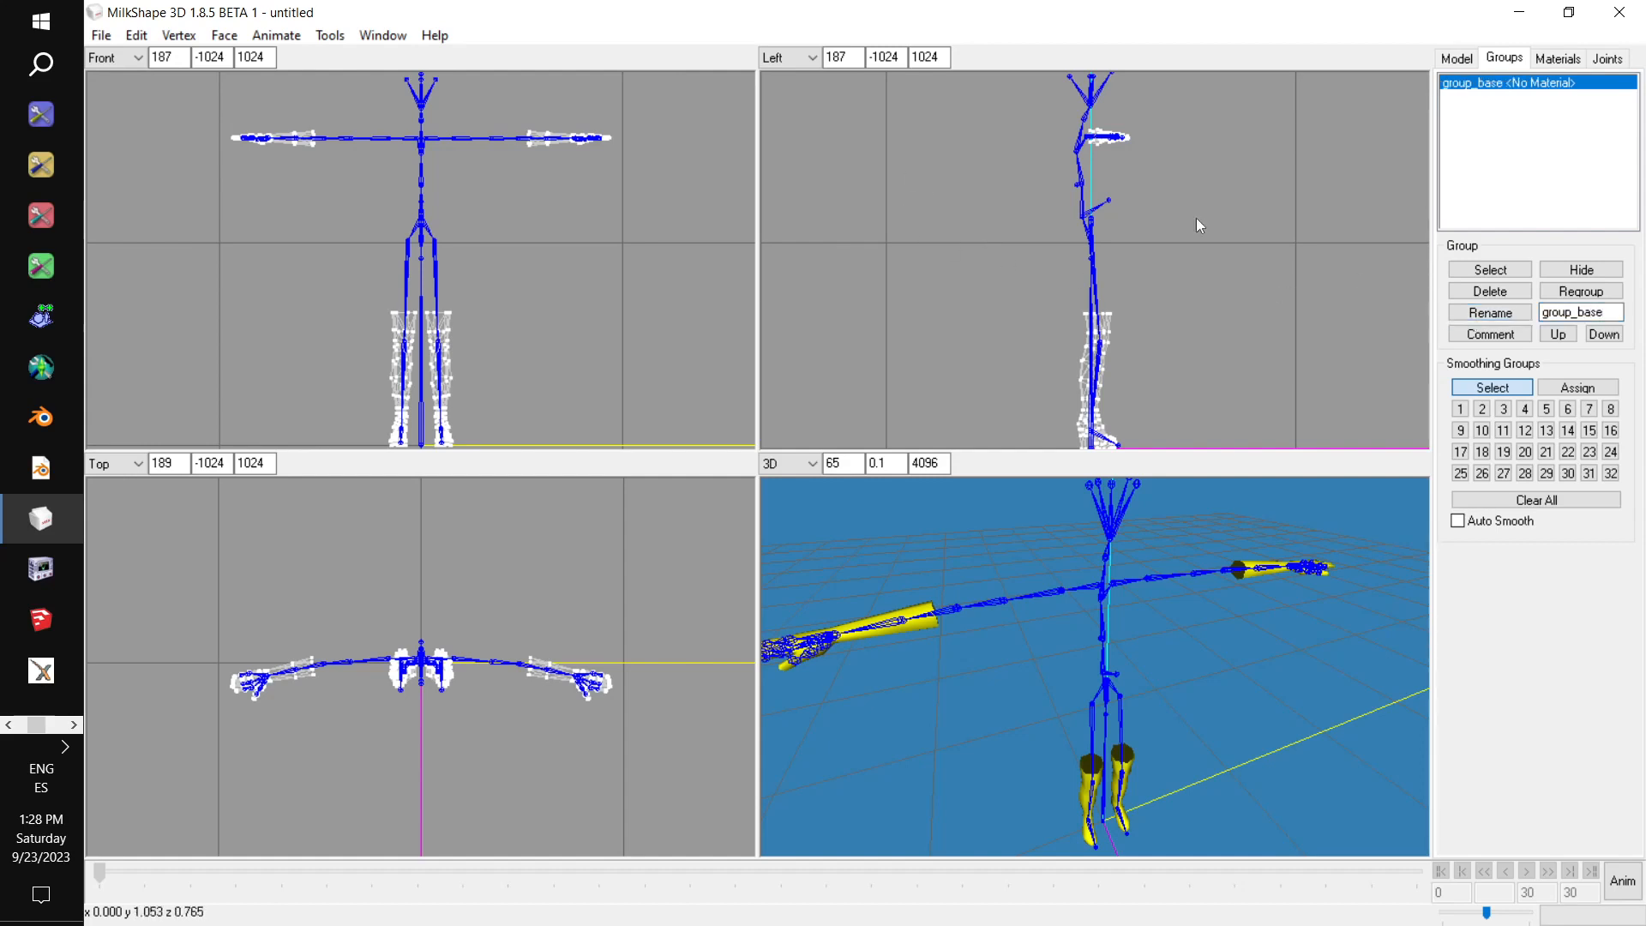
Export the forearms-and-legs group as a TSRW object named Plunge Plunge Body Unmorphed in the Curvalicious folder.
click(101, 35)
mouse_move(192, 209)
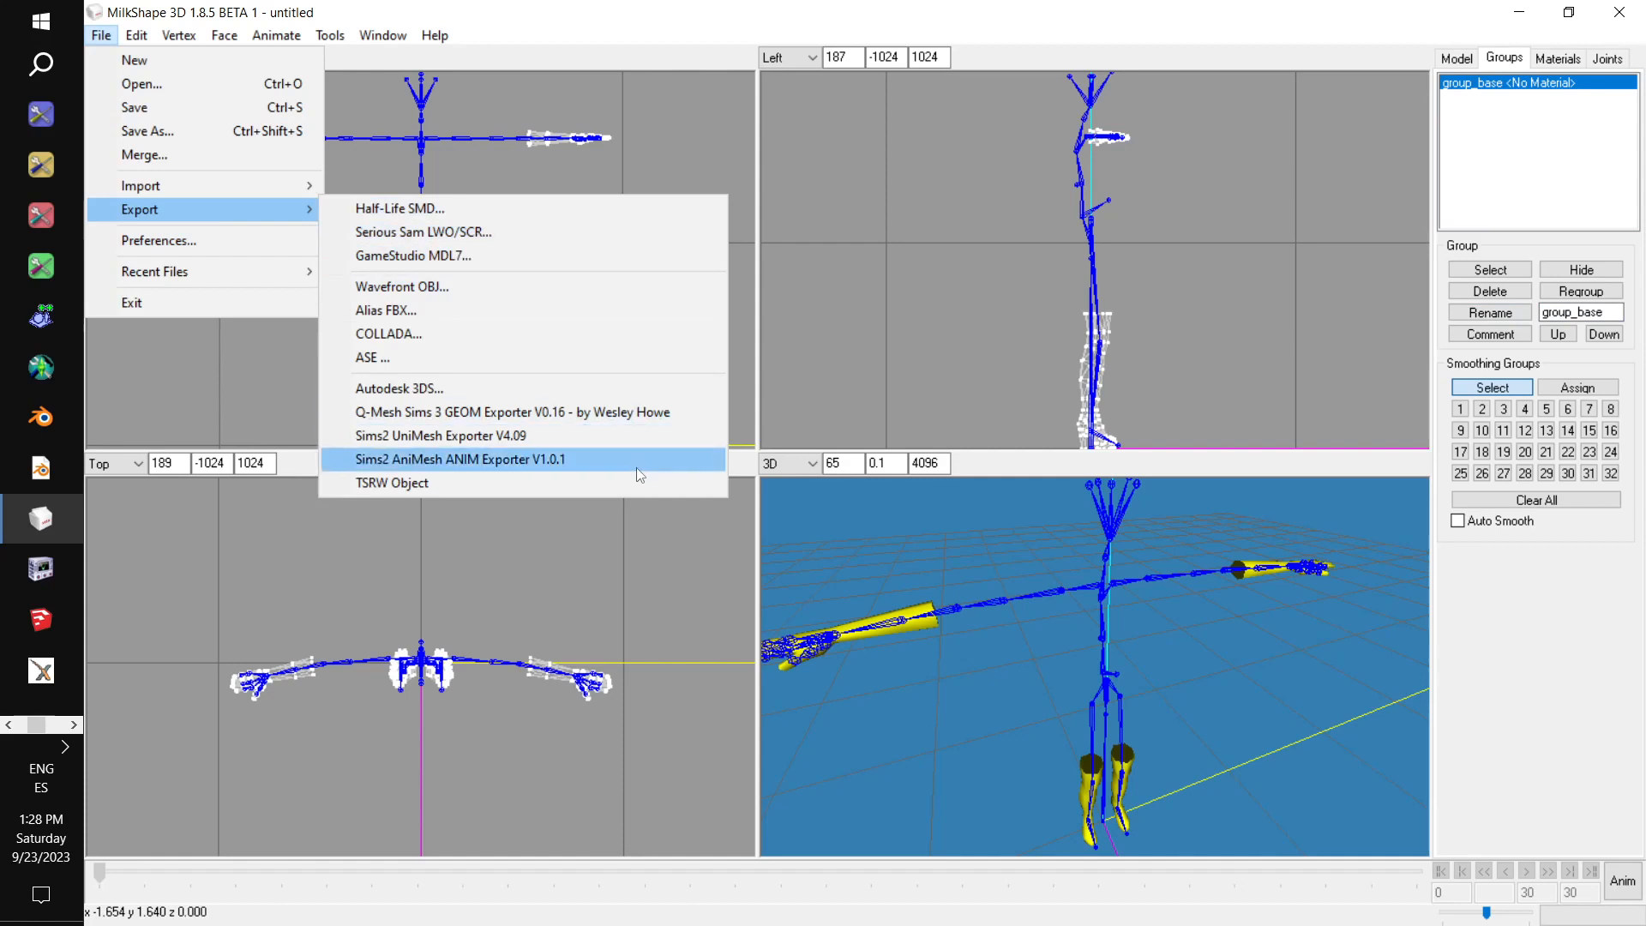
click(578, 482)
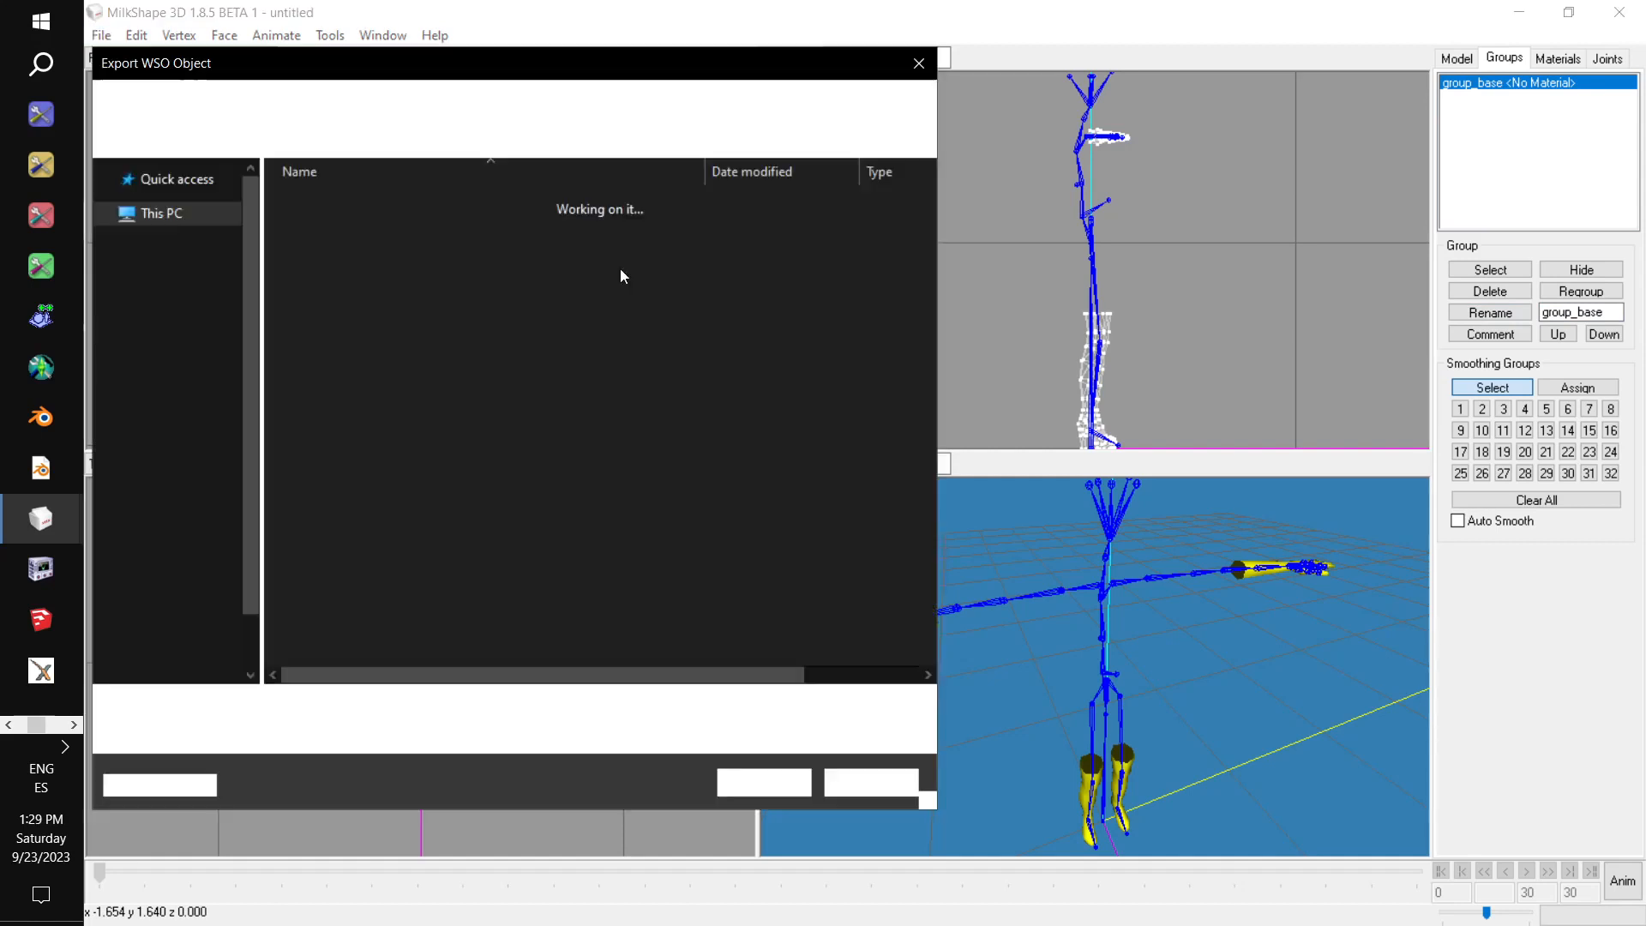
click(447, 232)
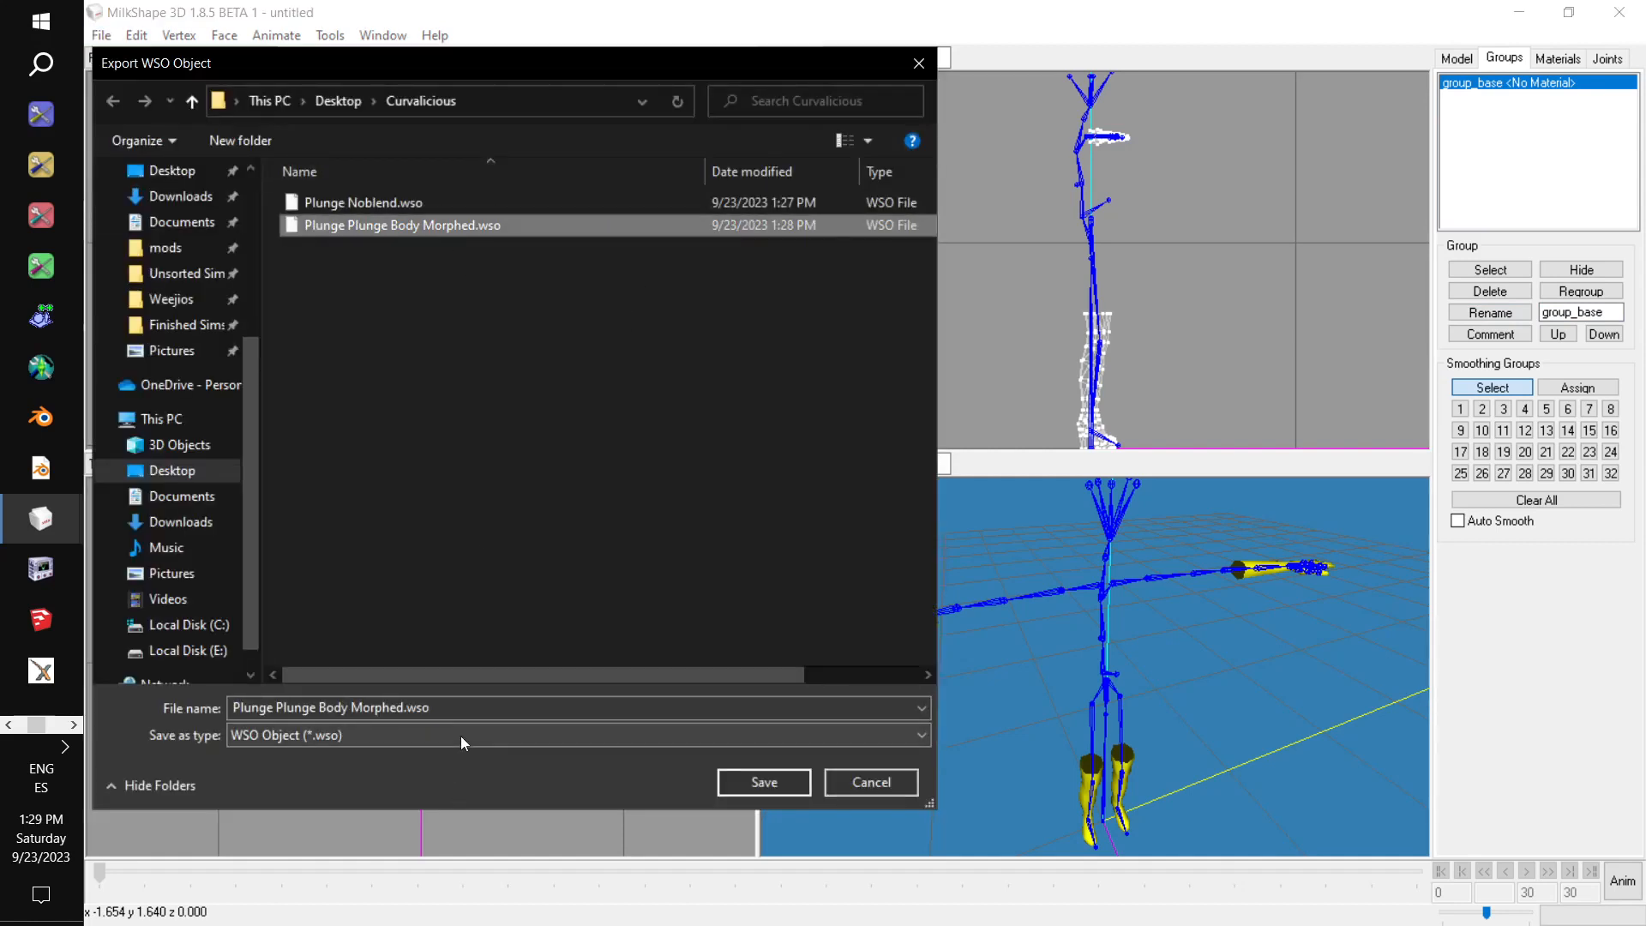
double_click(437, 708)
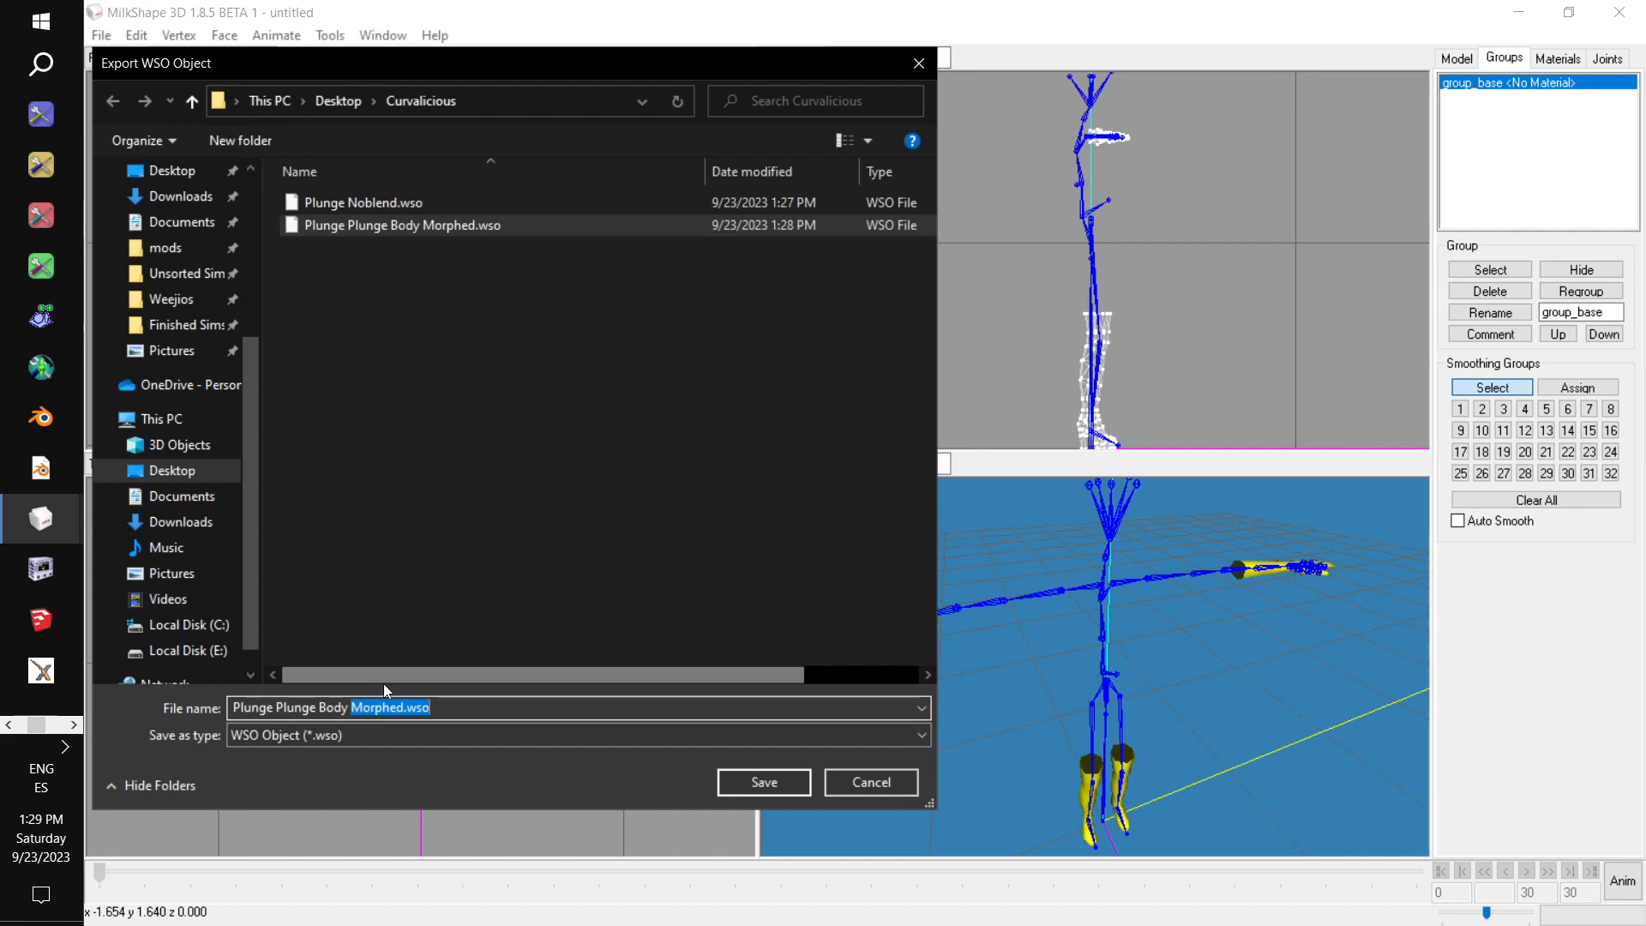
text(Un)
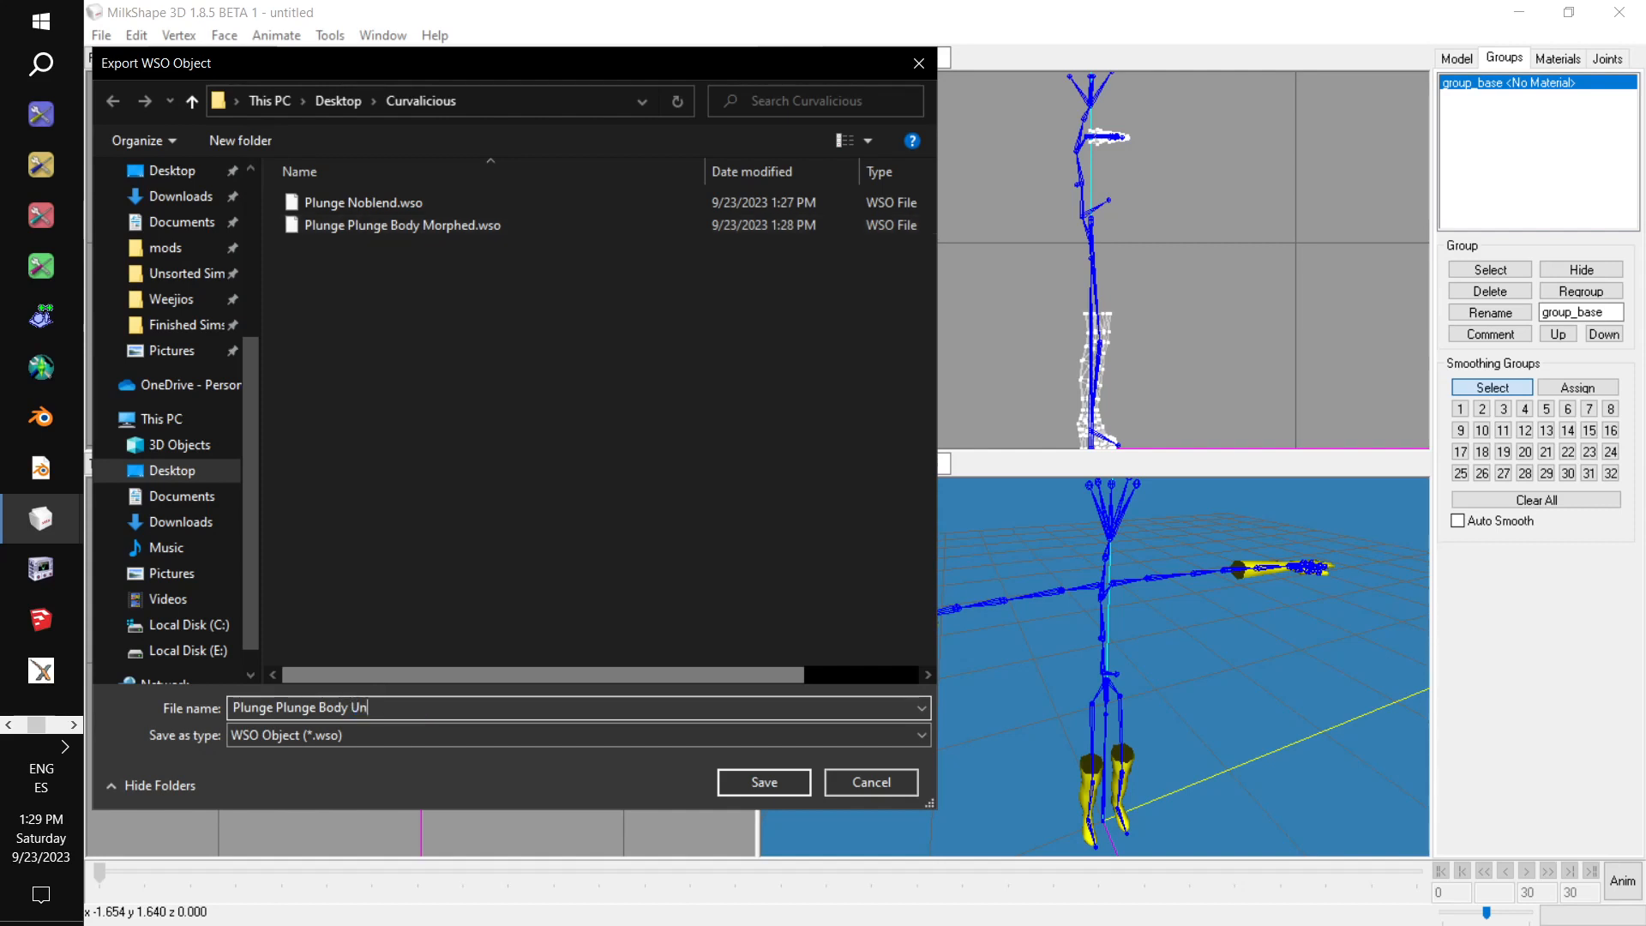
text(morphed)
click(789, 777)
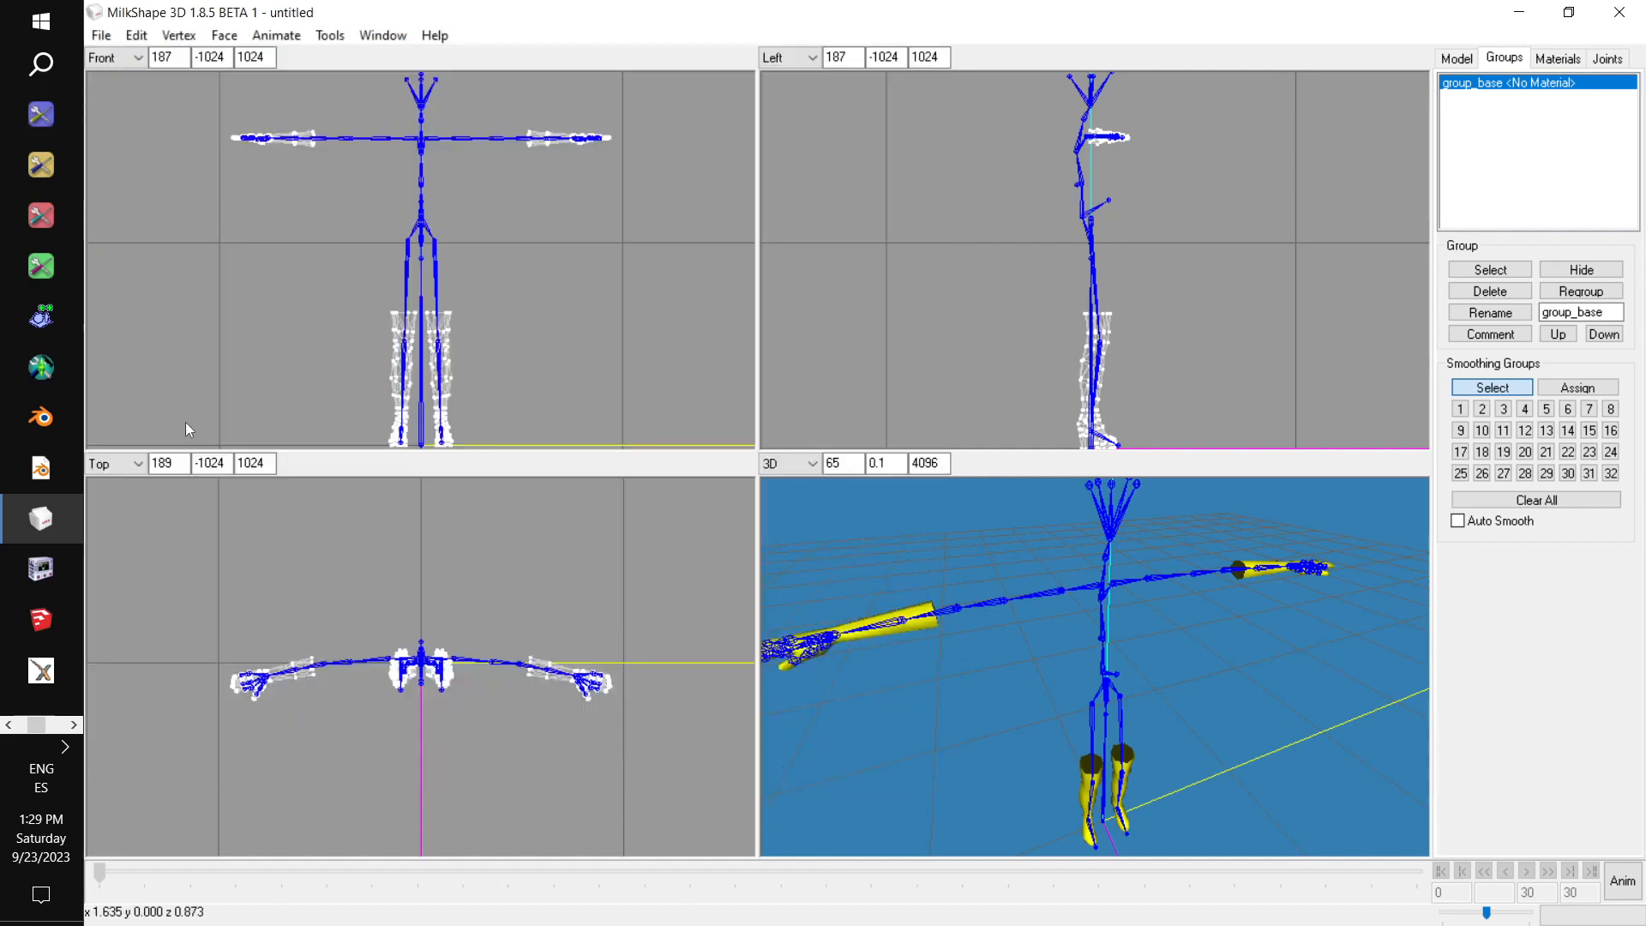
Switch to Mesh Toolkit and open the Auto-create Morphs tool for WSO meshes.
click(19, 376)
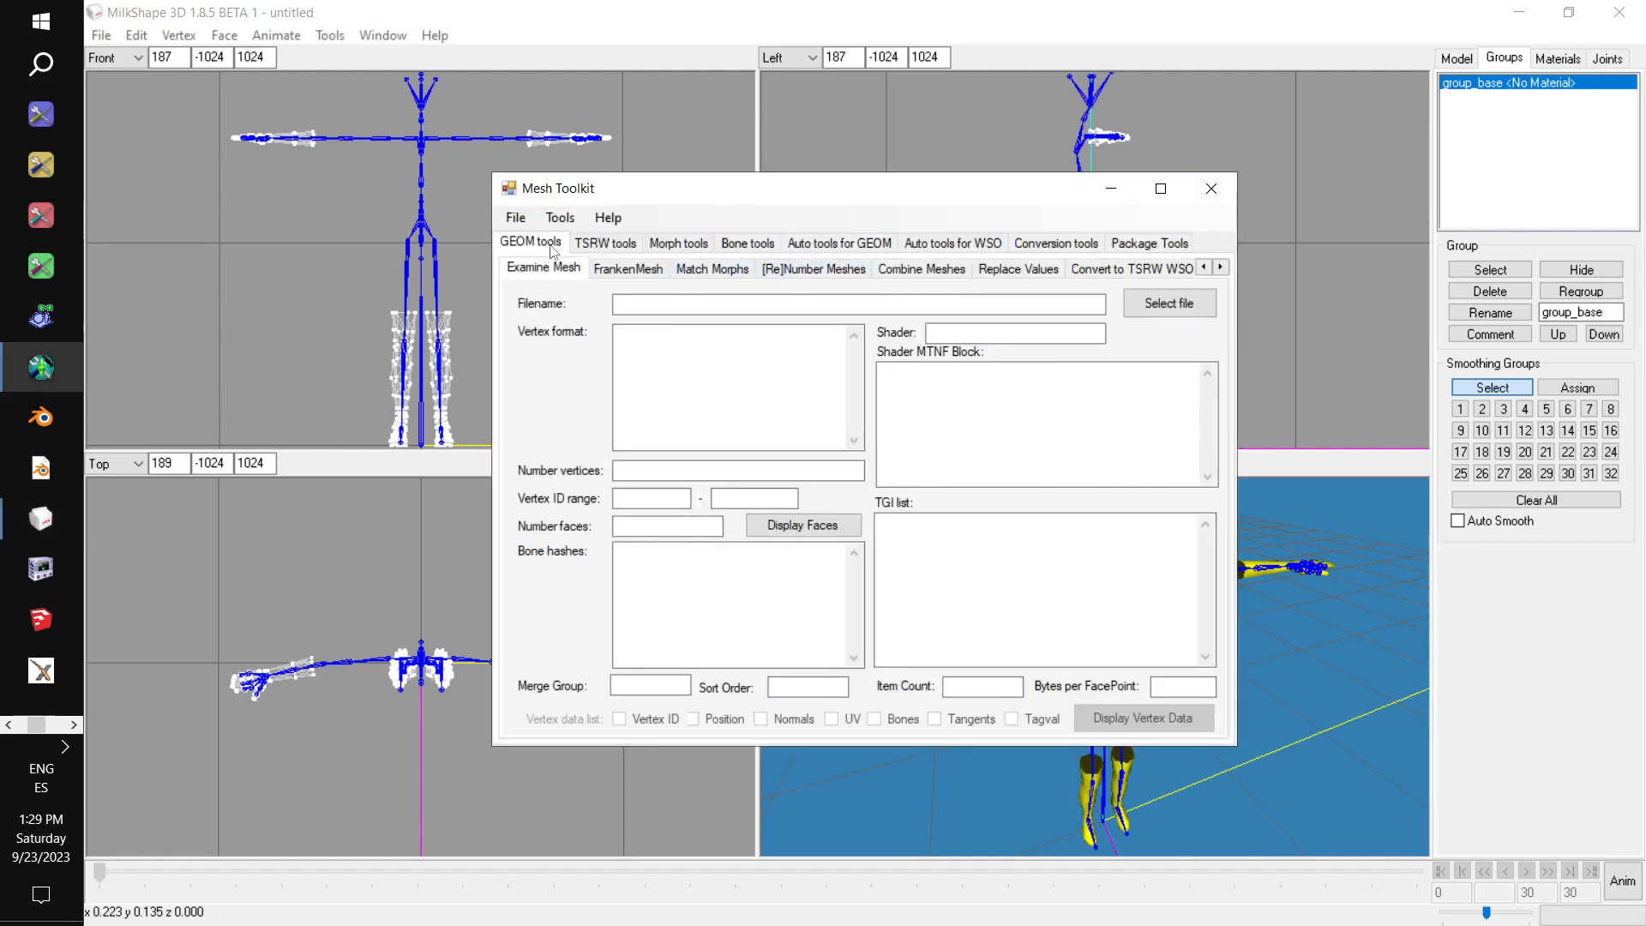
click(951, 249)
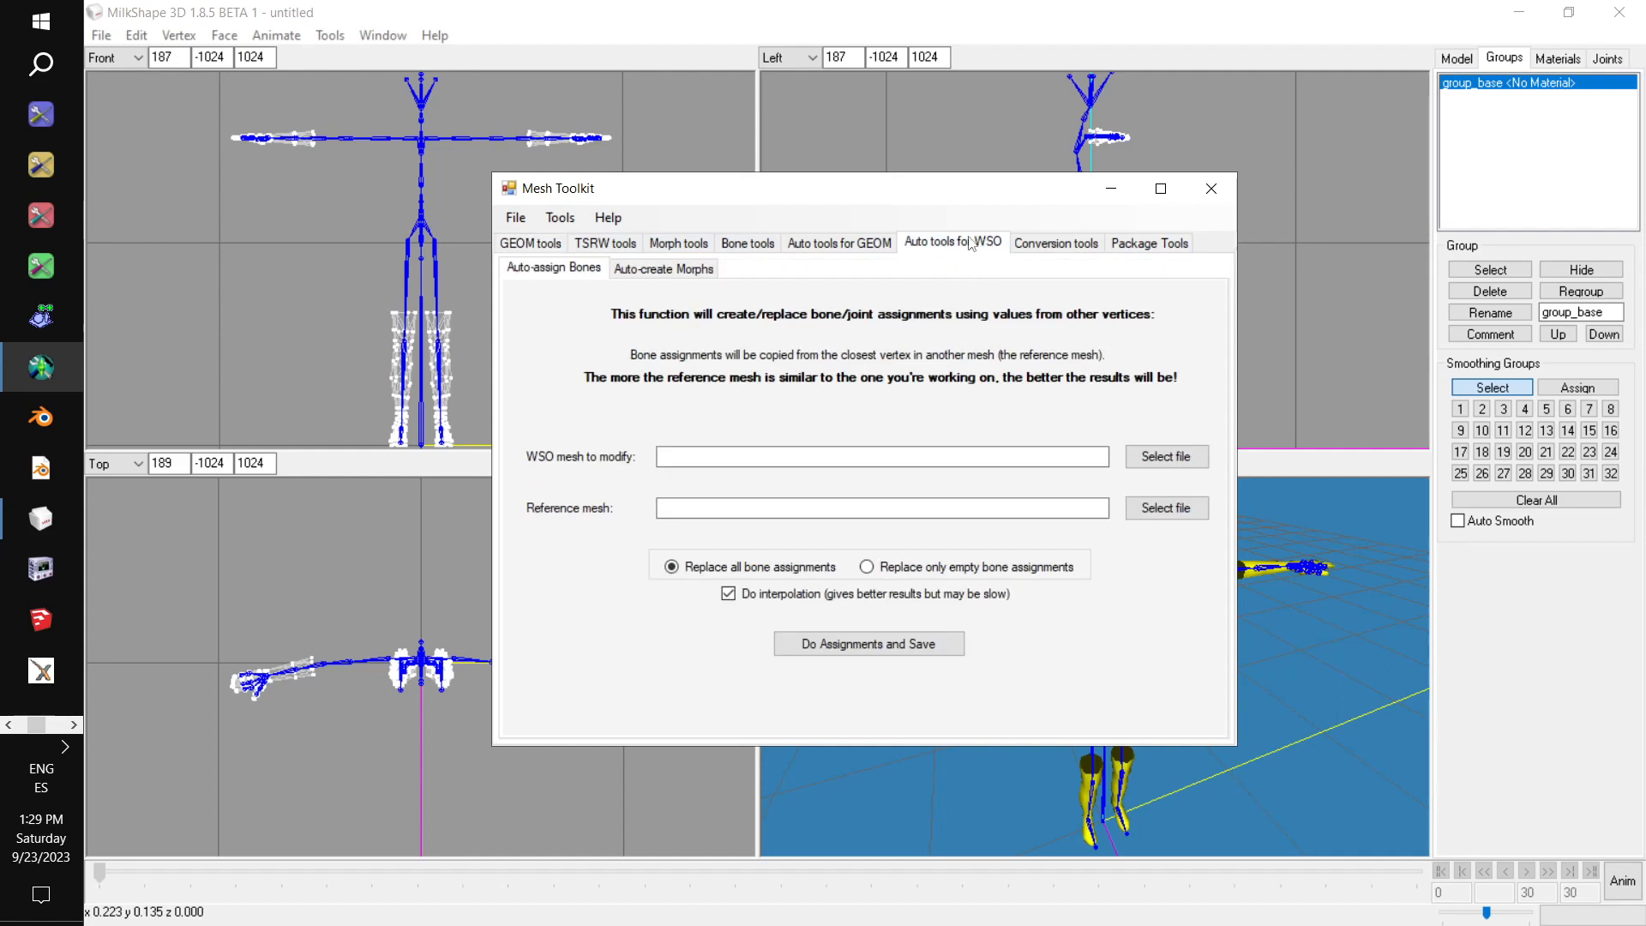
click(653, 271)
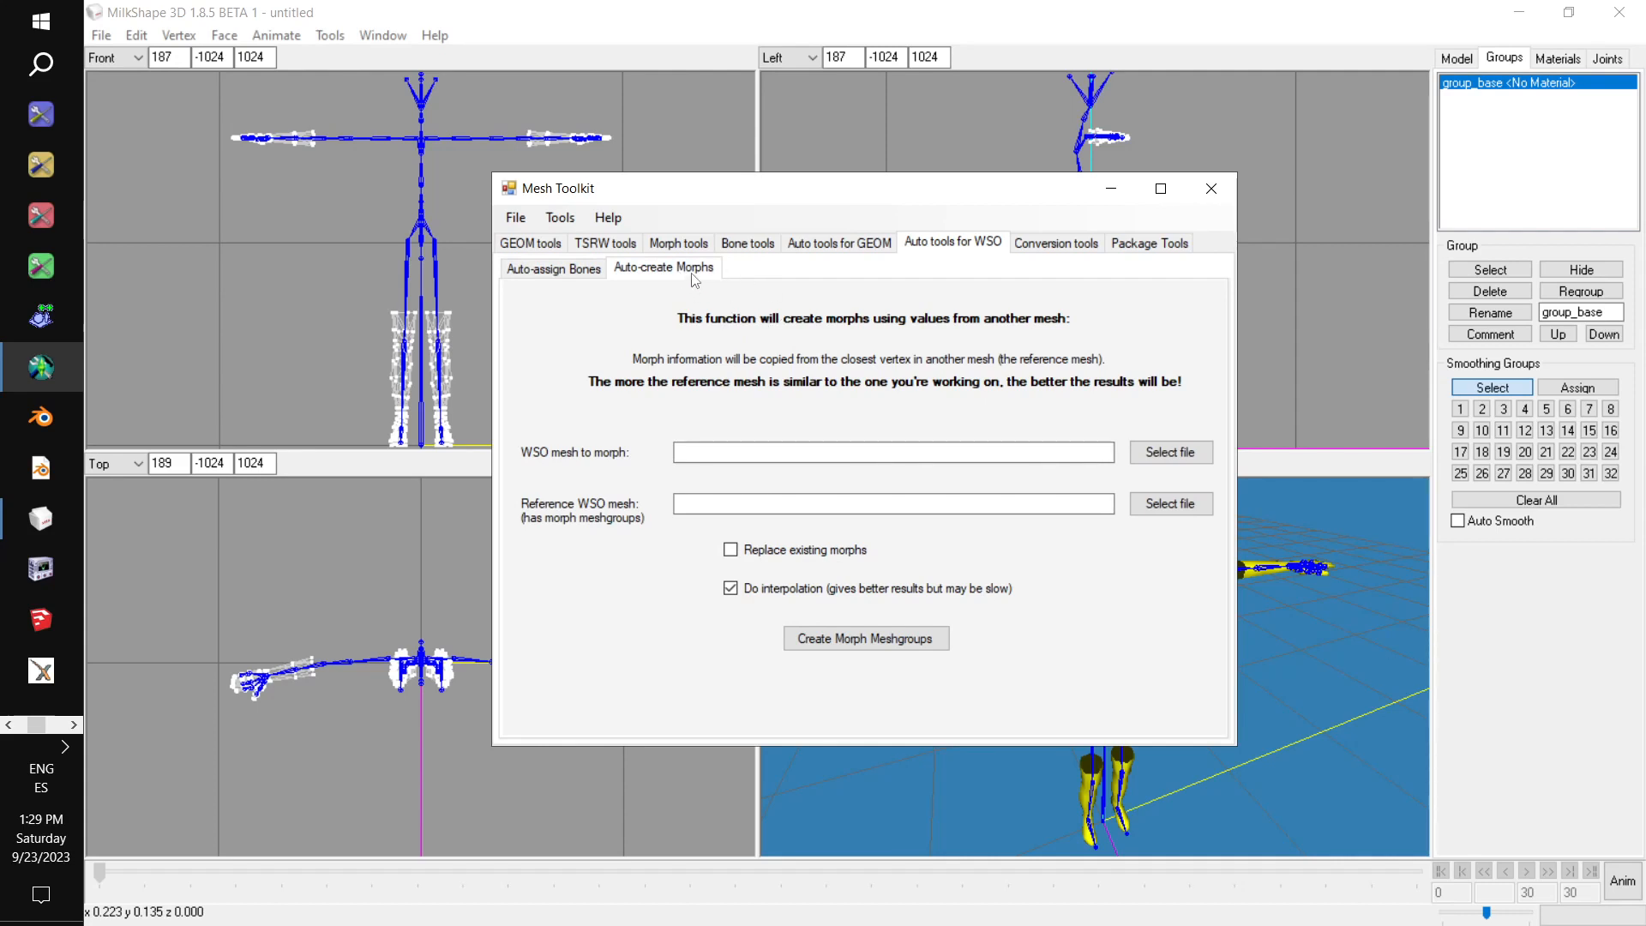
Choose Plunge Noblend.wso from the Curvalicious folder on the desktop as the WSO mesh to morph.
click(1168, 452)
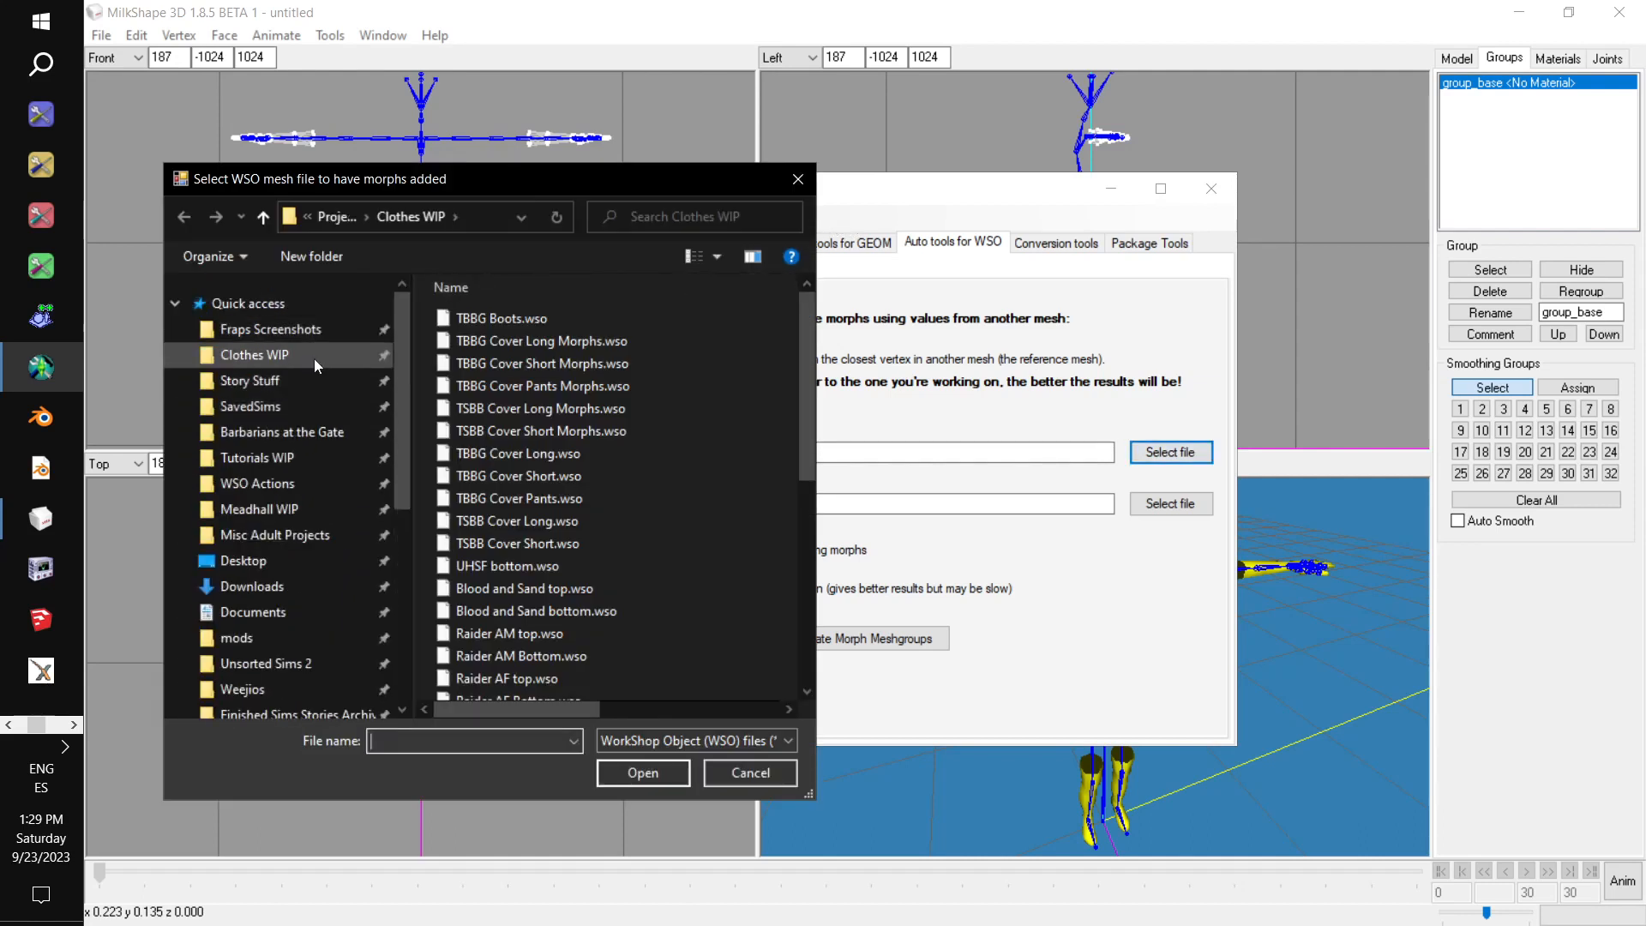
click(306, 559)
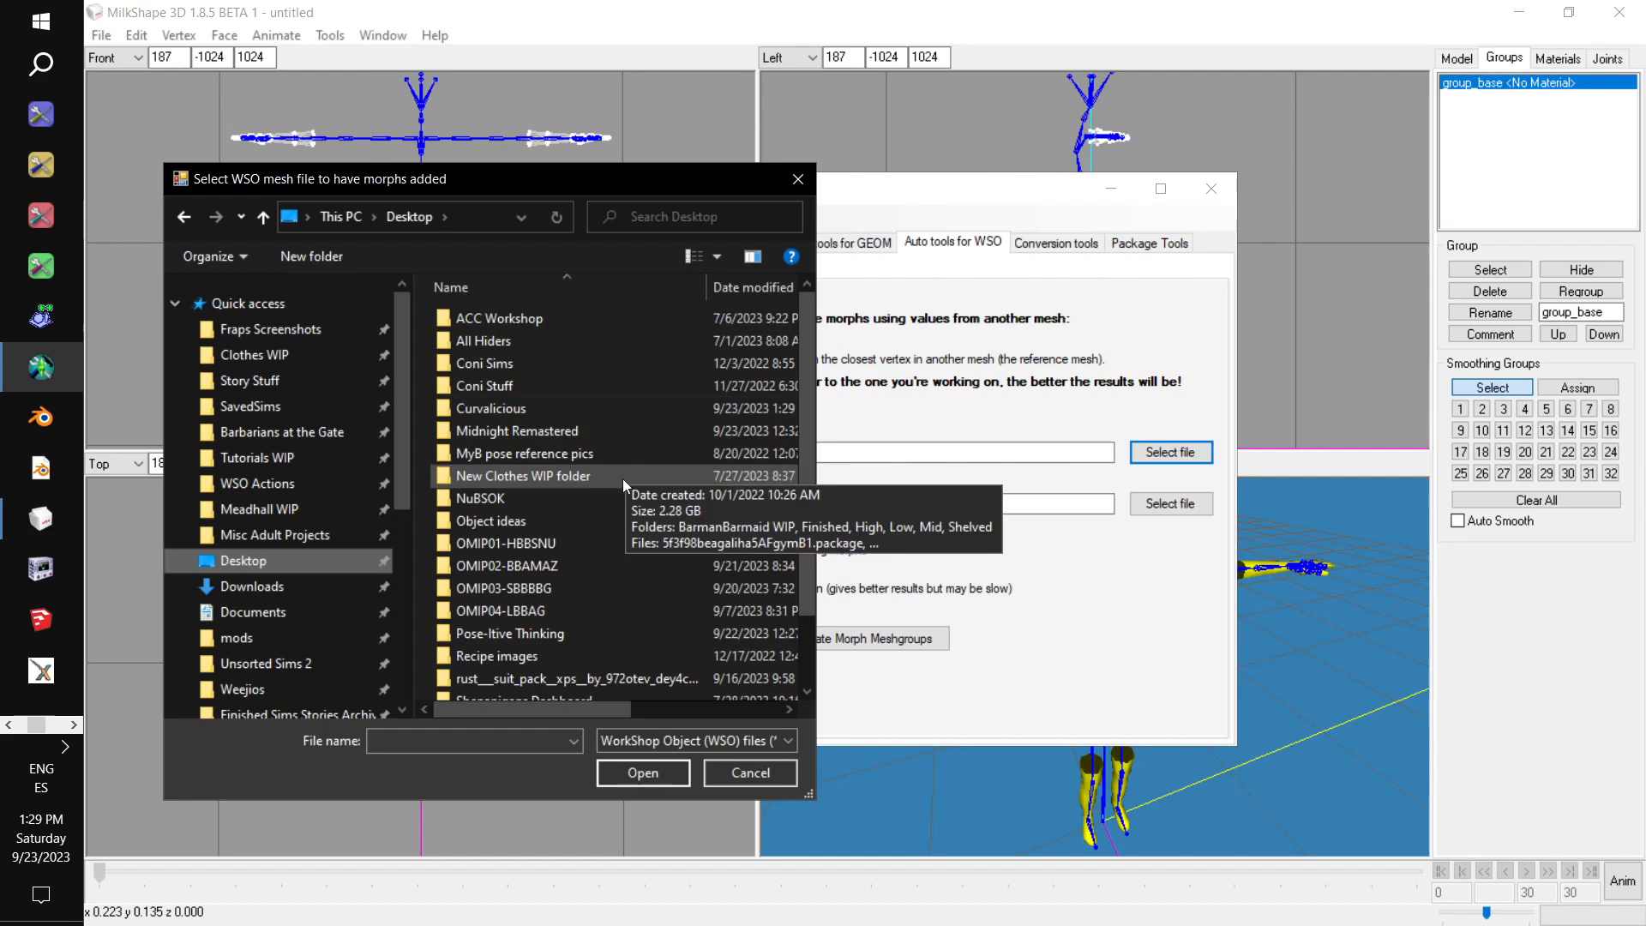
double_click(573, 405)
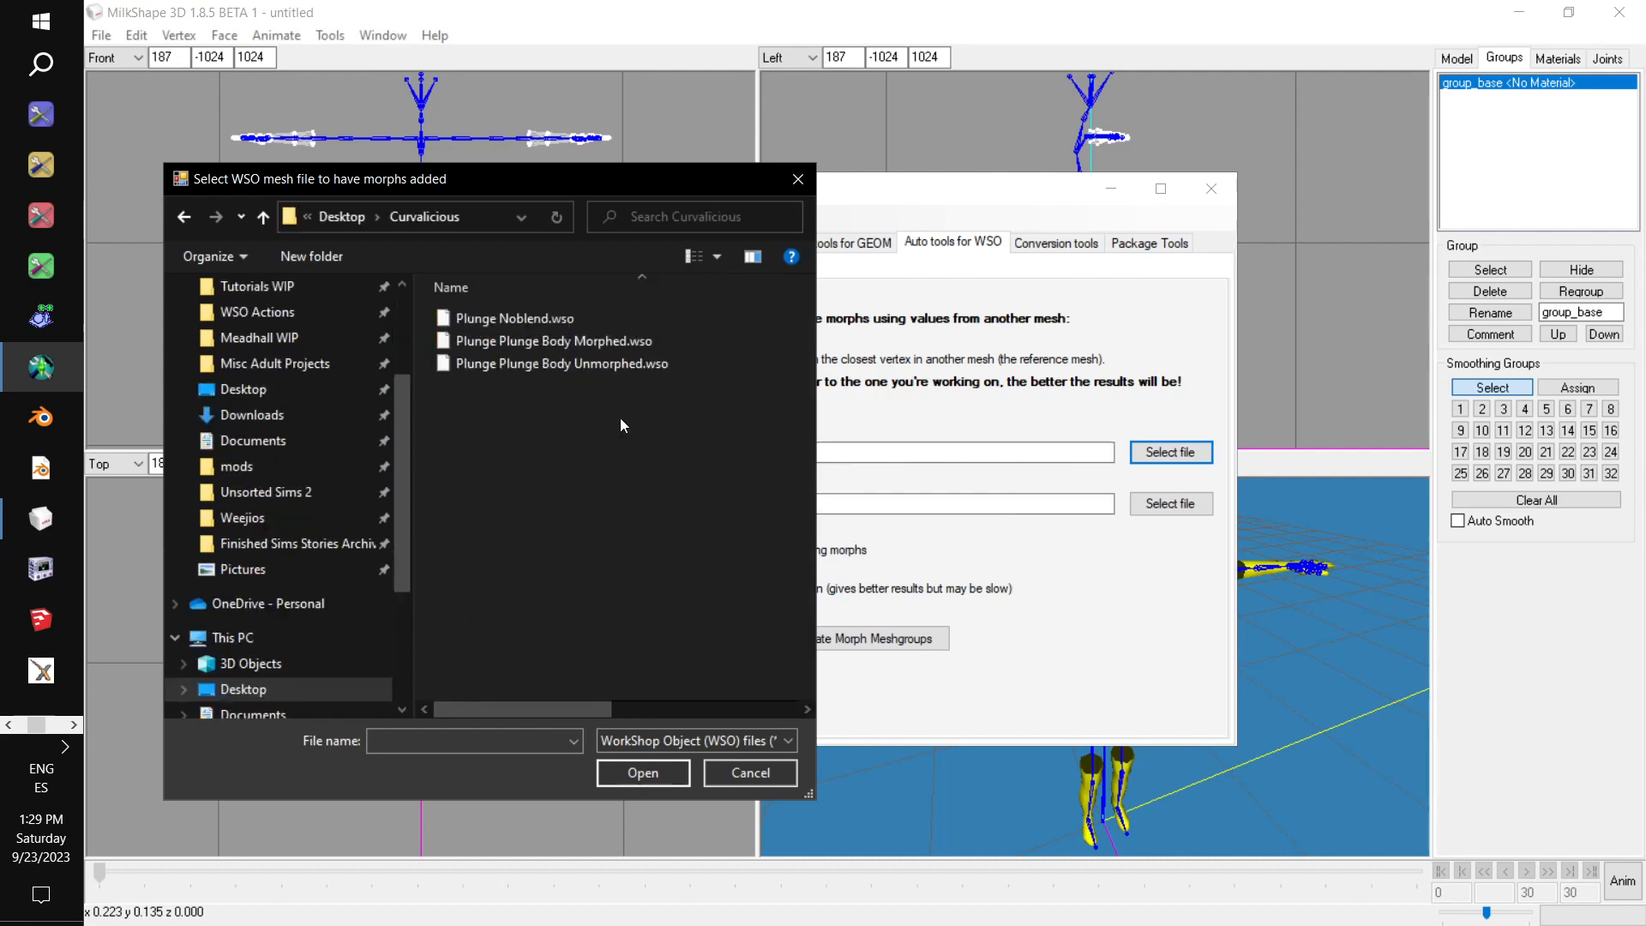
double_click(583, 319)
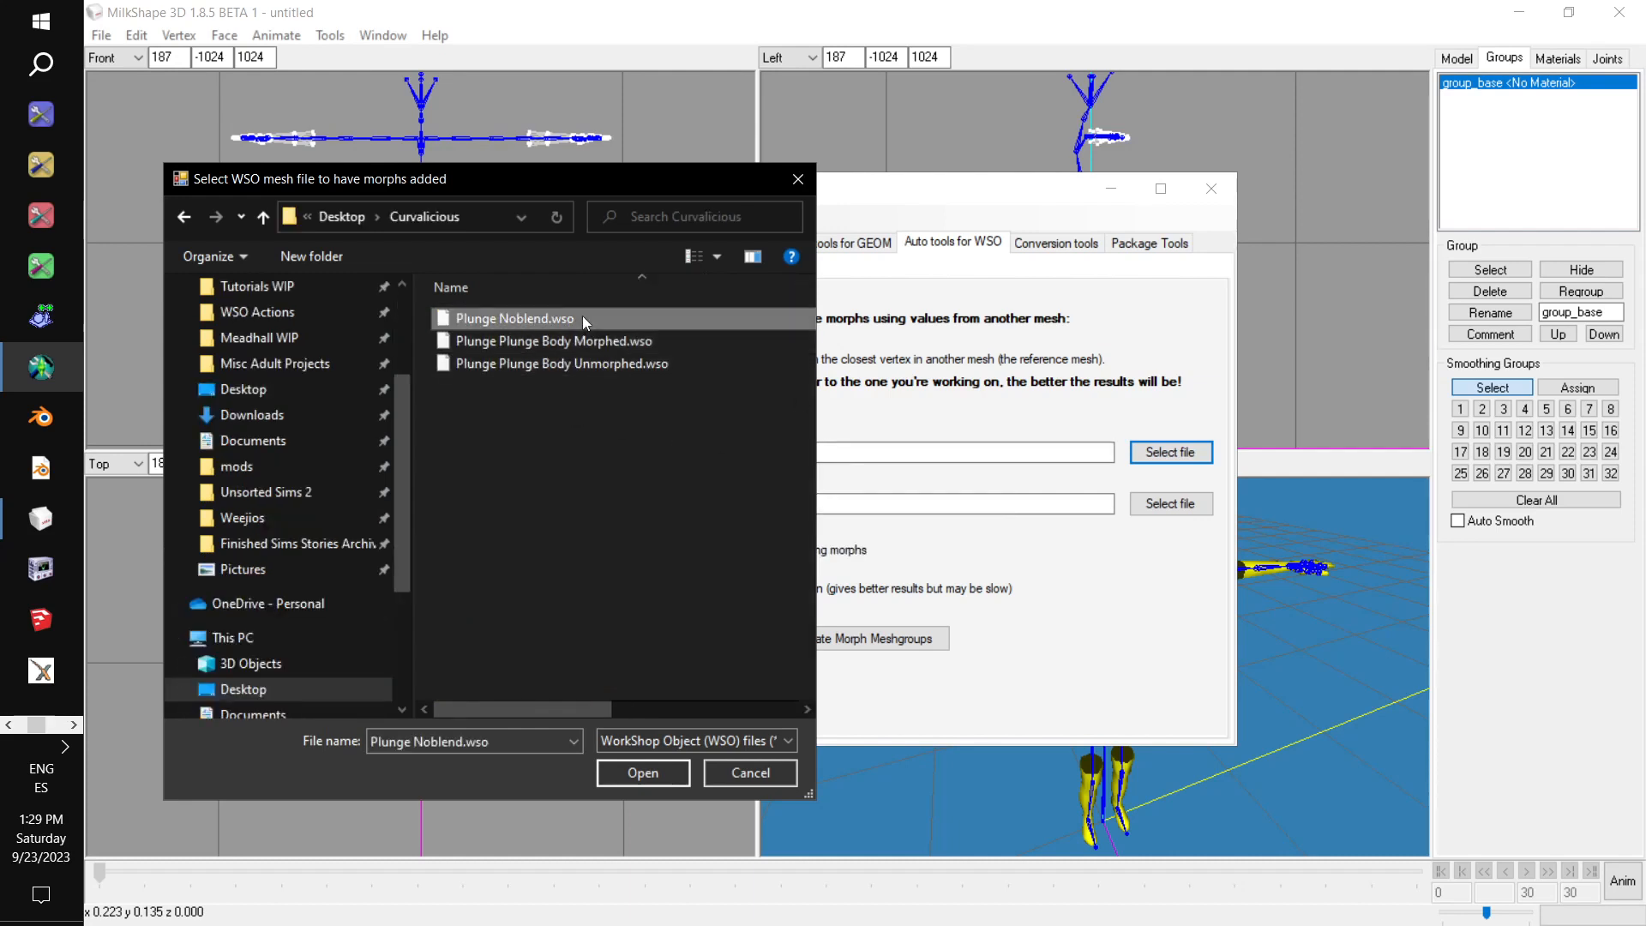
Choose the AF-to-Rio WSO file from the Female Bodyshapes folder in WSO Actions as the reference mesh.
click(1154, 506)
scroll(351, 455, up, 4)
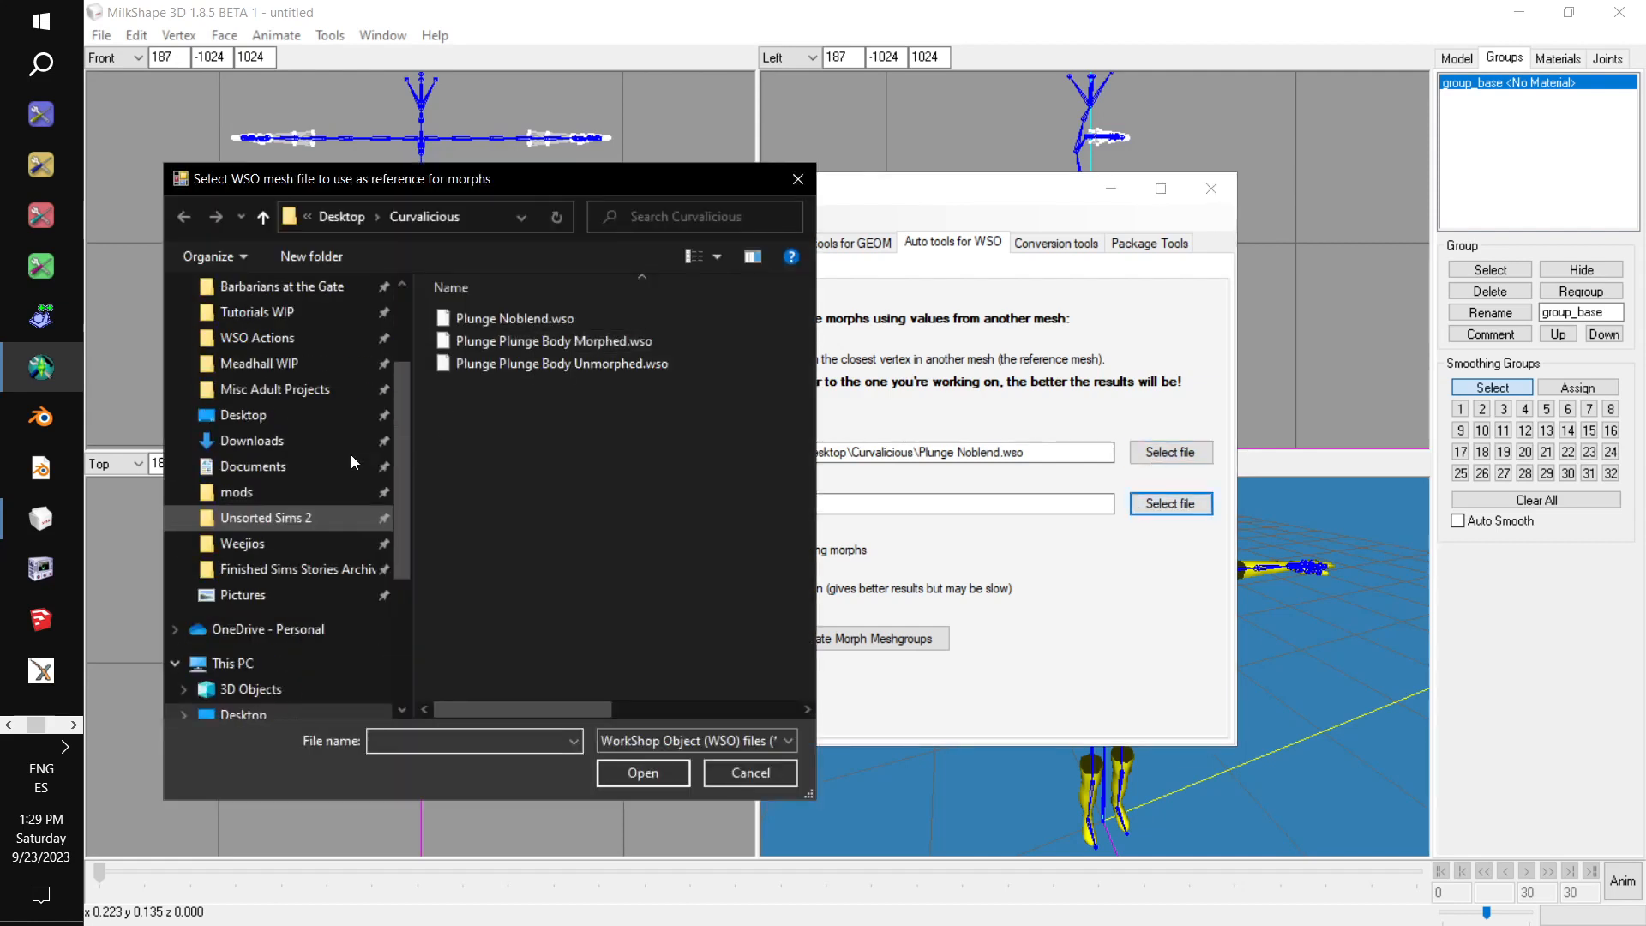
click(319, 483)
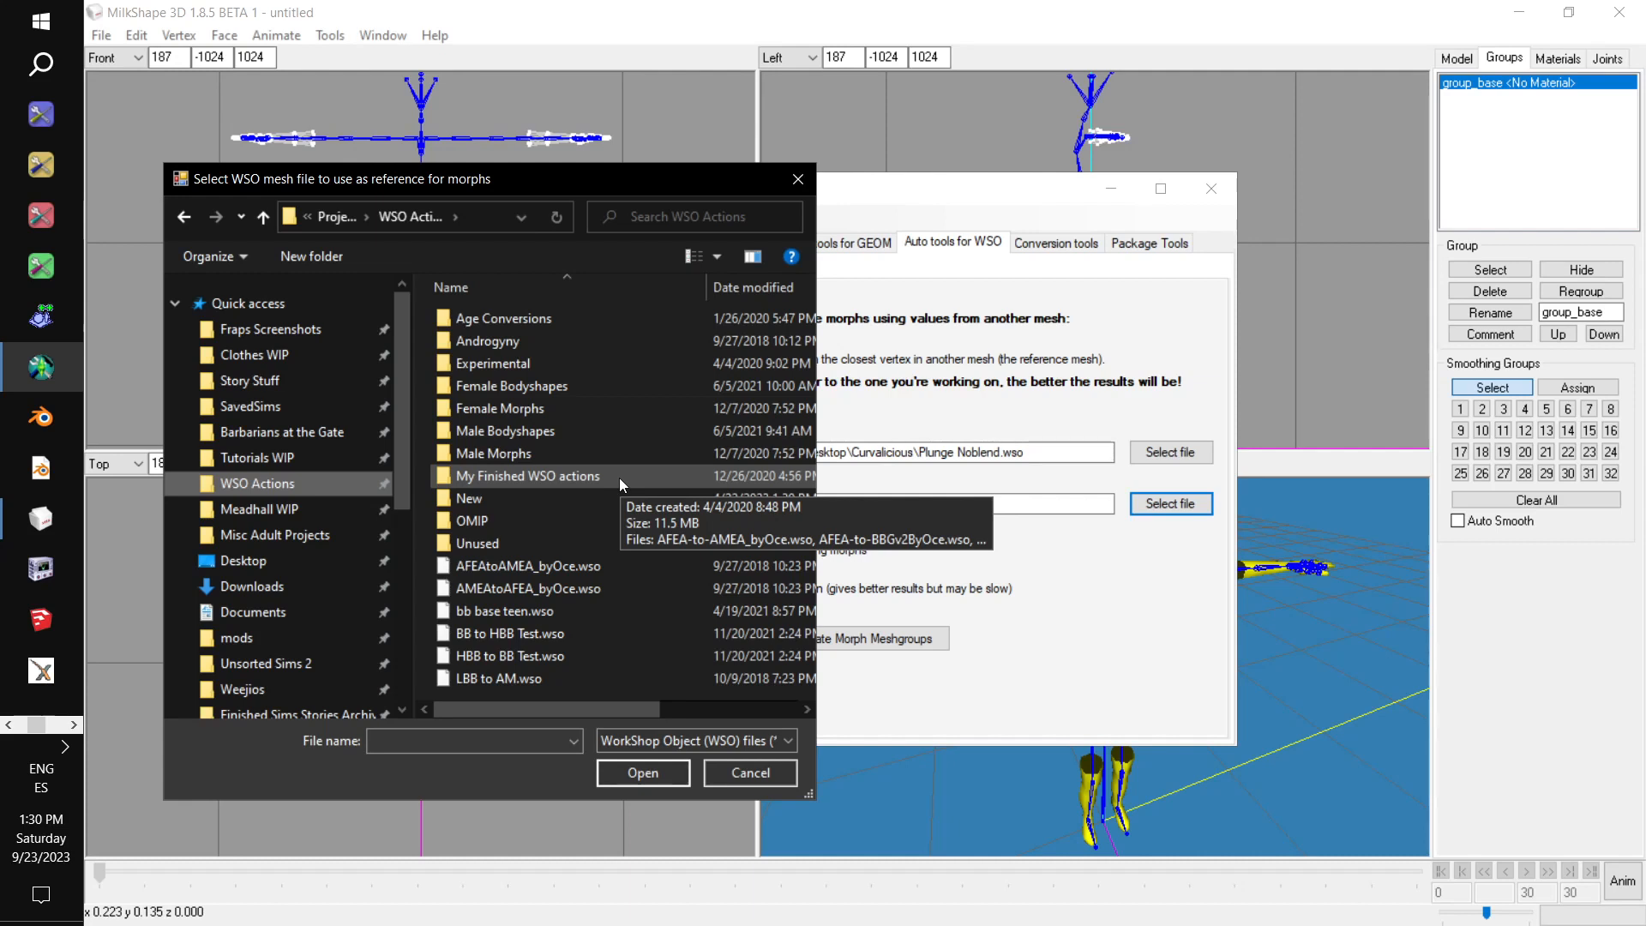
double_click(555, 386)
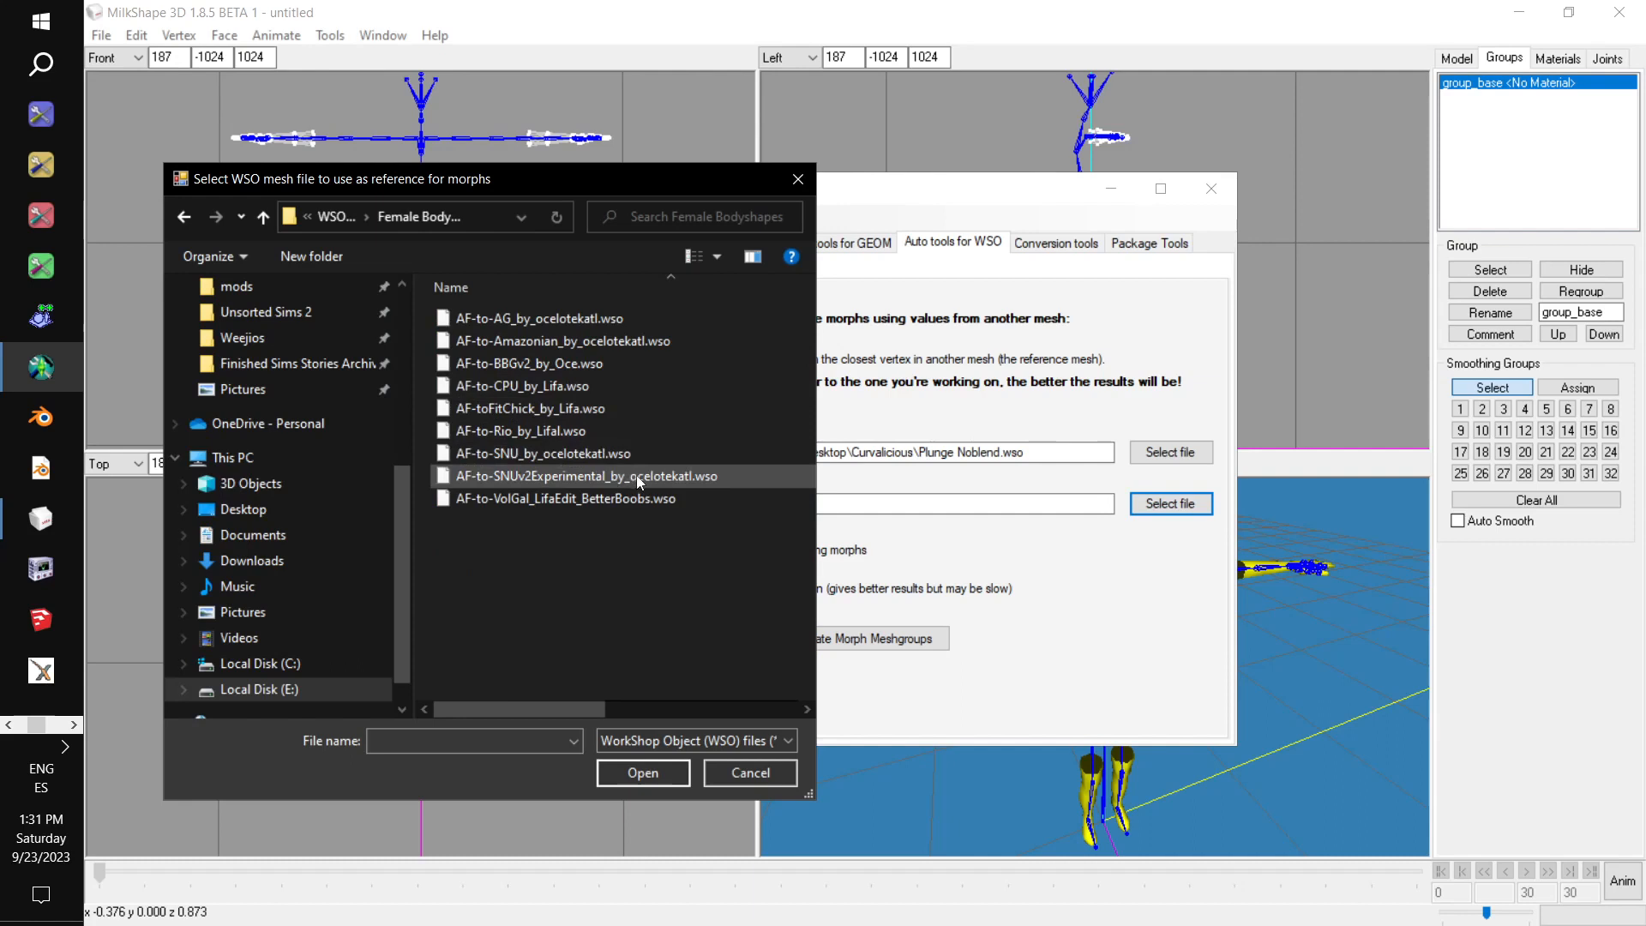
double_click(585, 441)
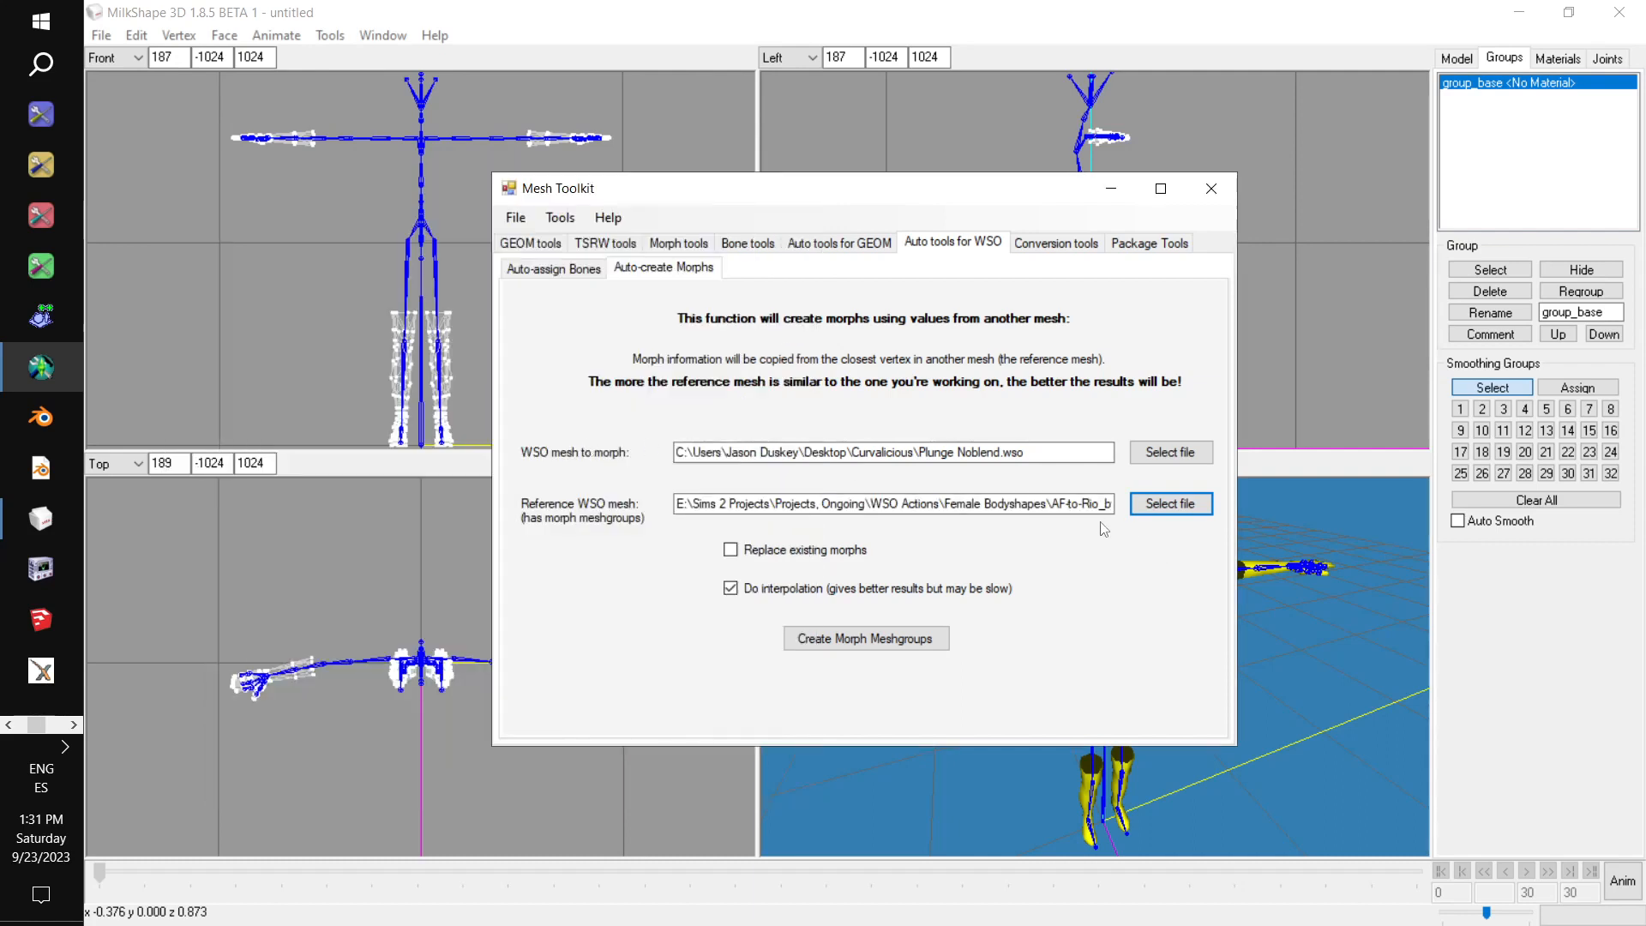
Create the morph meshgroups for the noblend mesh and save the result as Plunge Noblend Rio in the desktop's Curvalicious folder.
click(866, 639)
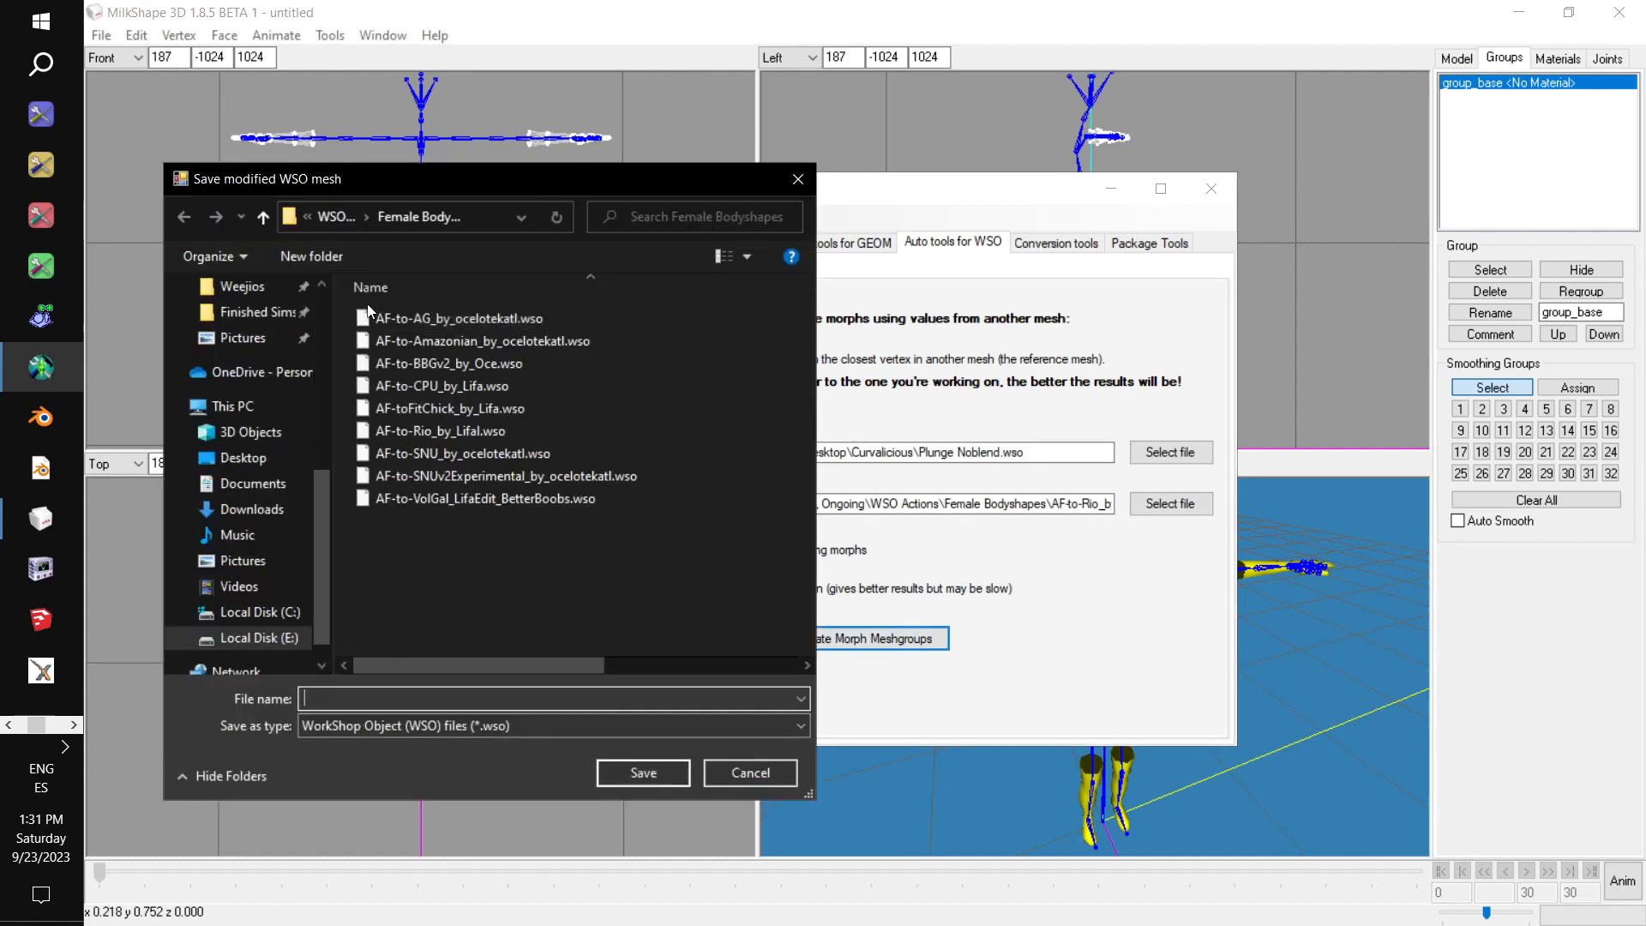
scroll(254, 452, up, 1)
click(249, 560)
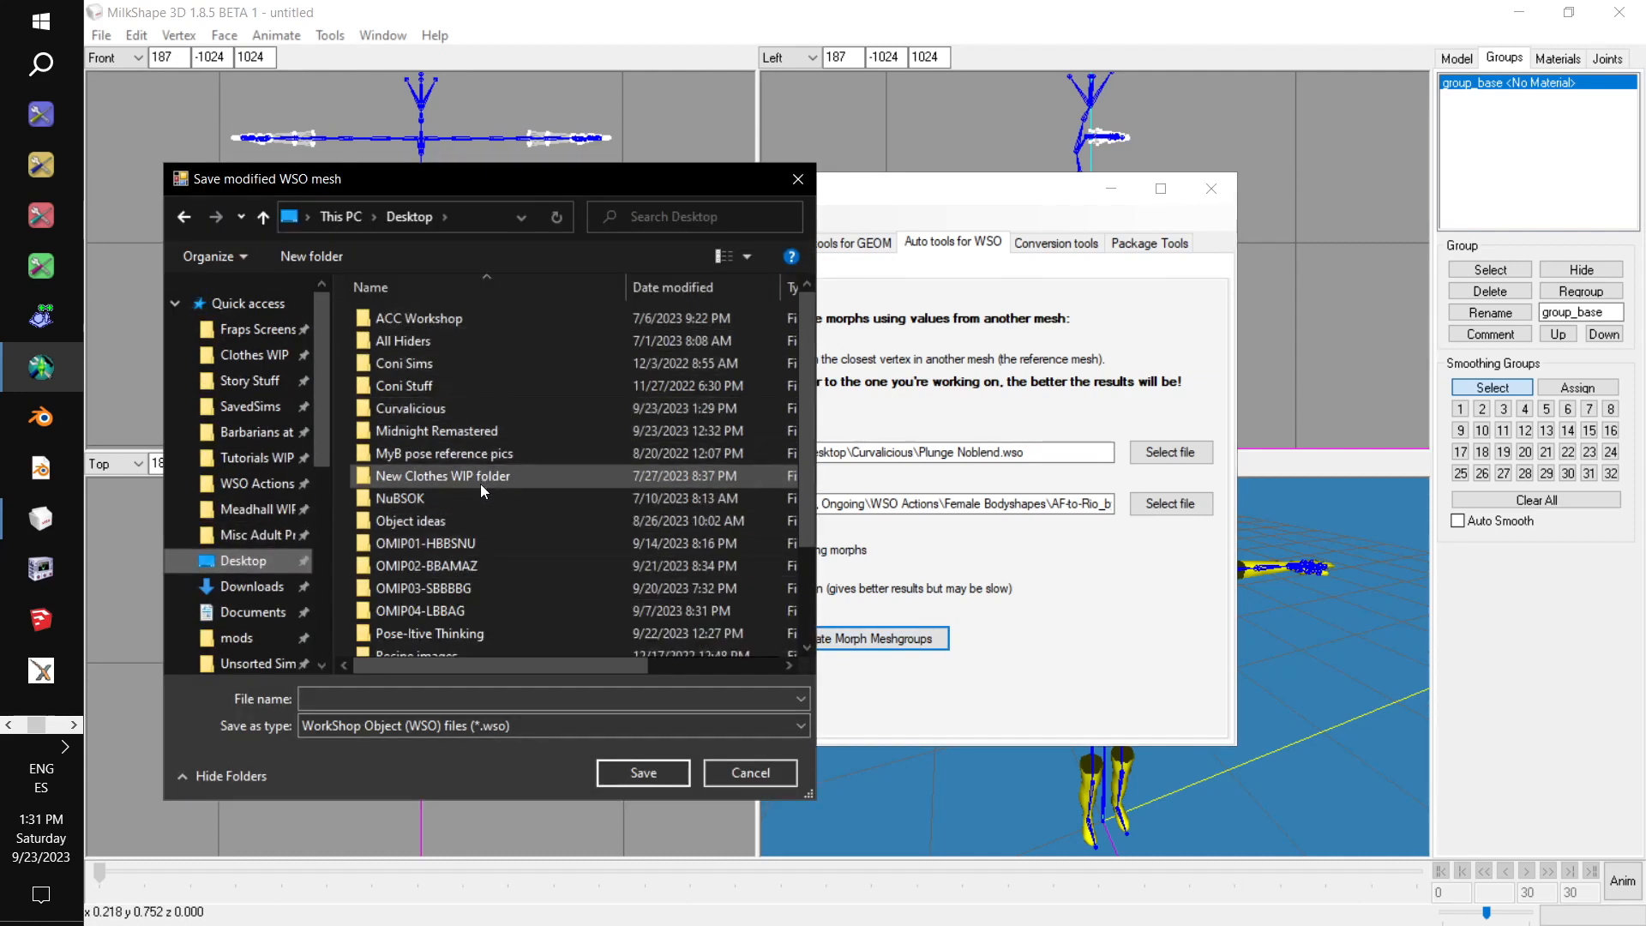
double_click(462, 410)
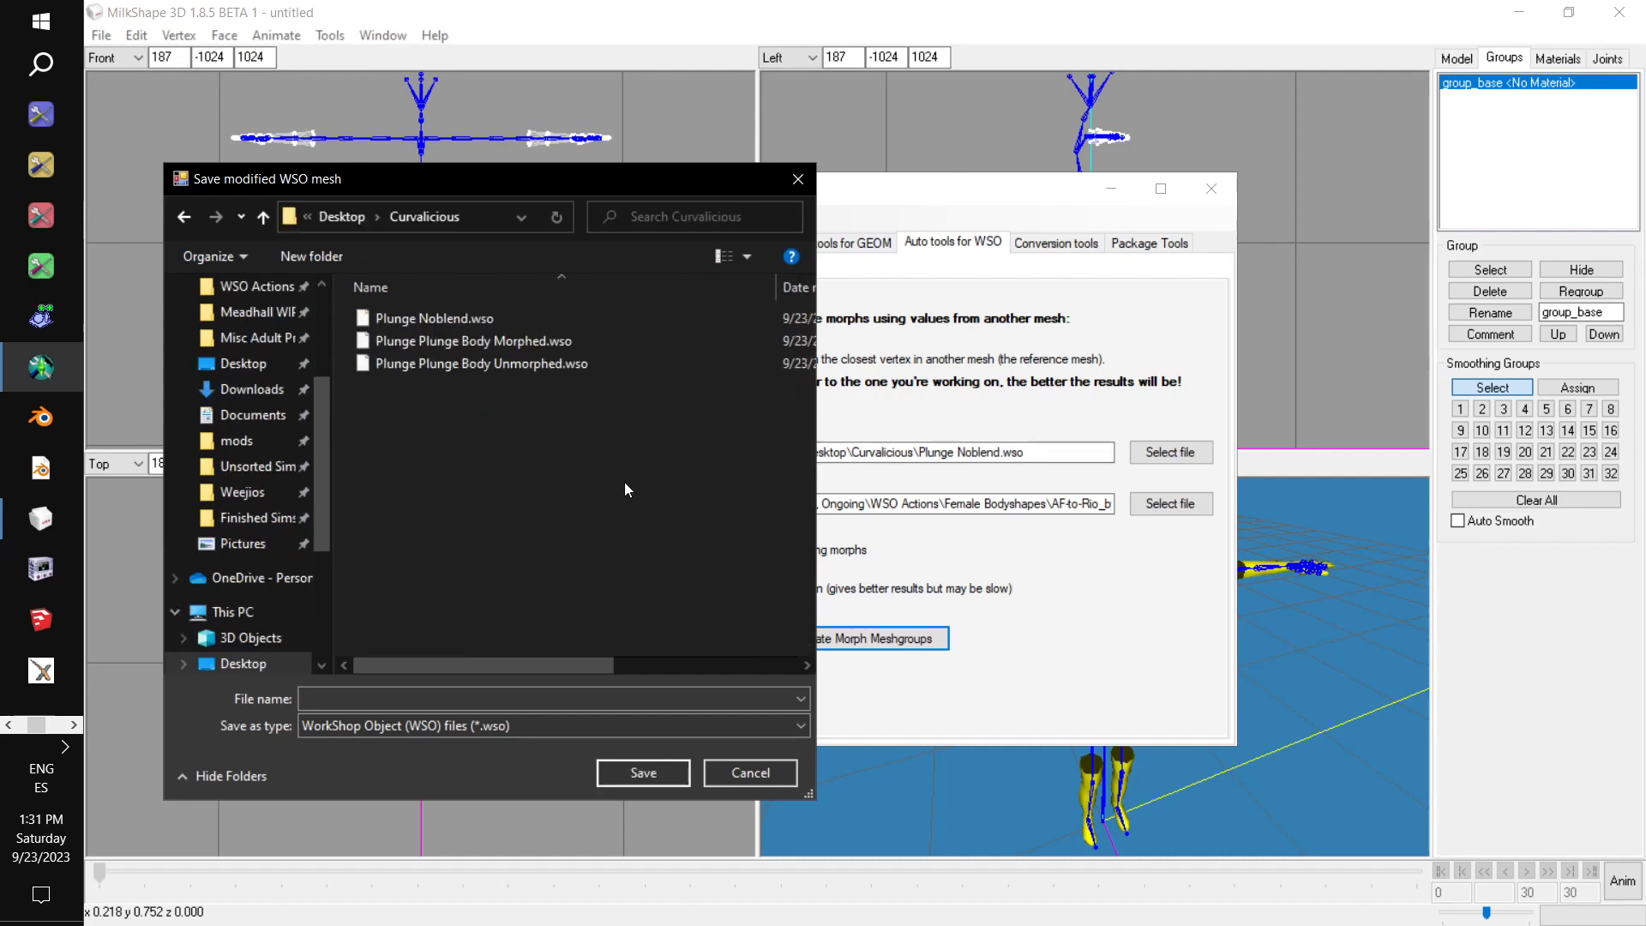
click(494, 321)
click(457, 706)
double_click(456, 707)
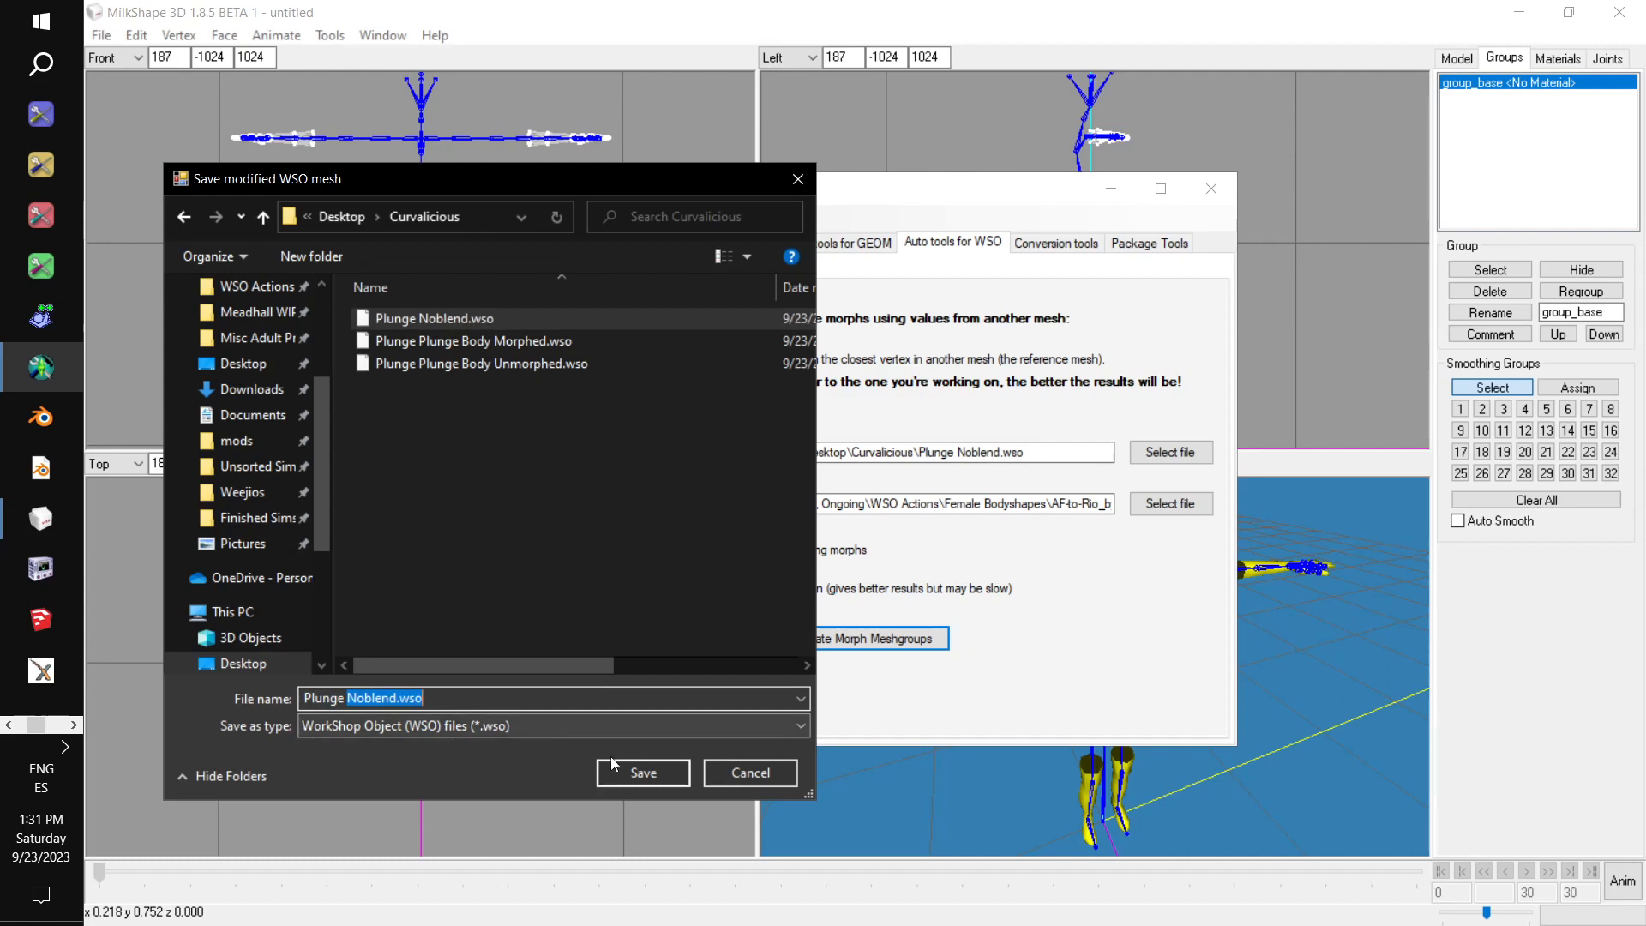
click(454, 701)
drag(454, 701, 404, 704)
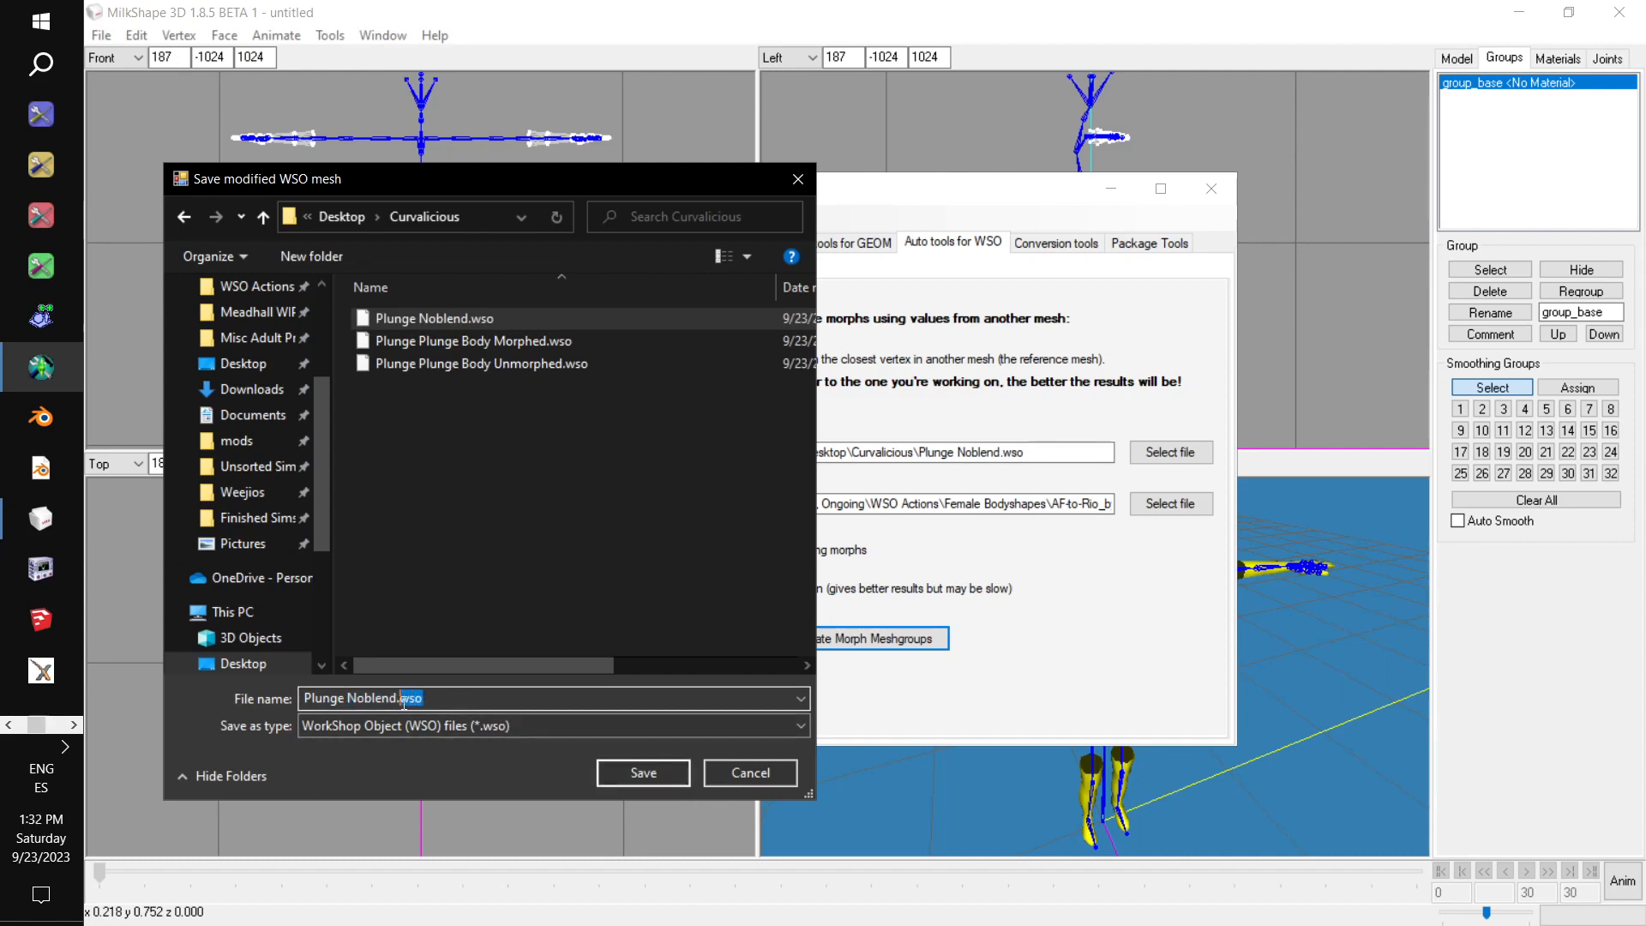
key(BackSpace)
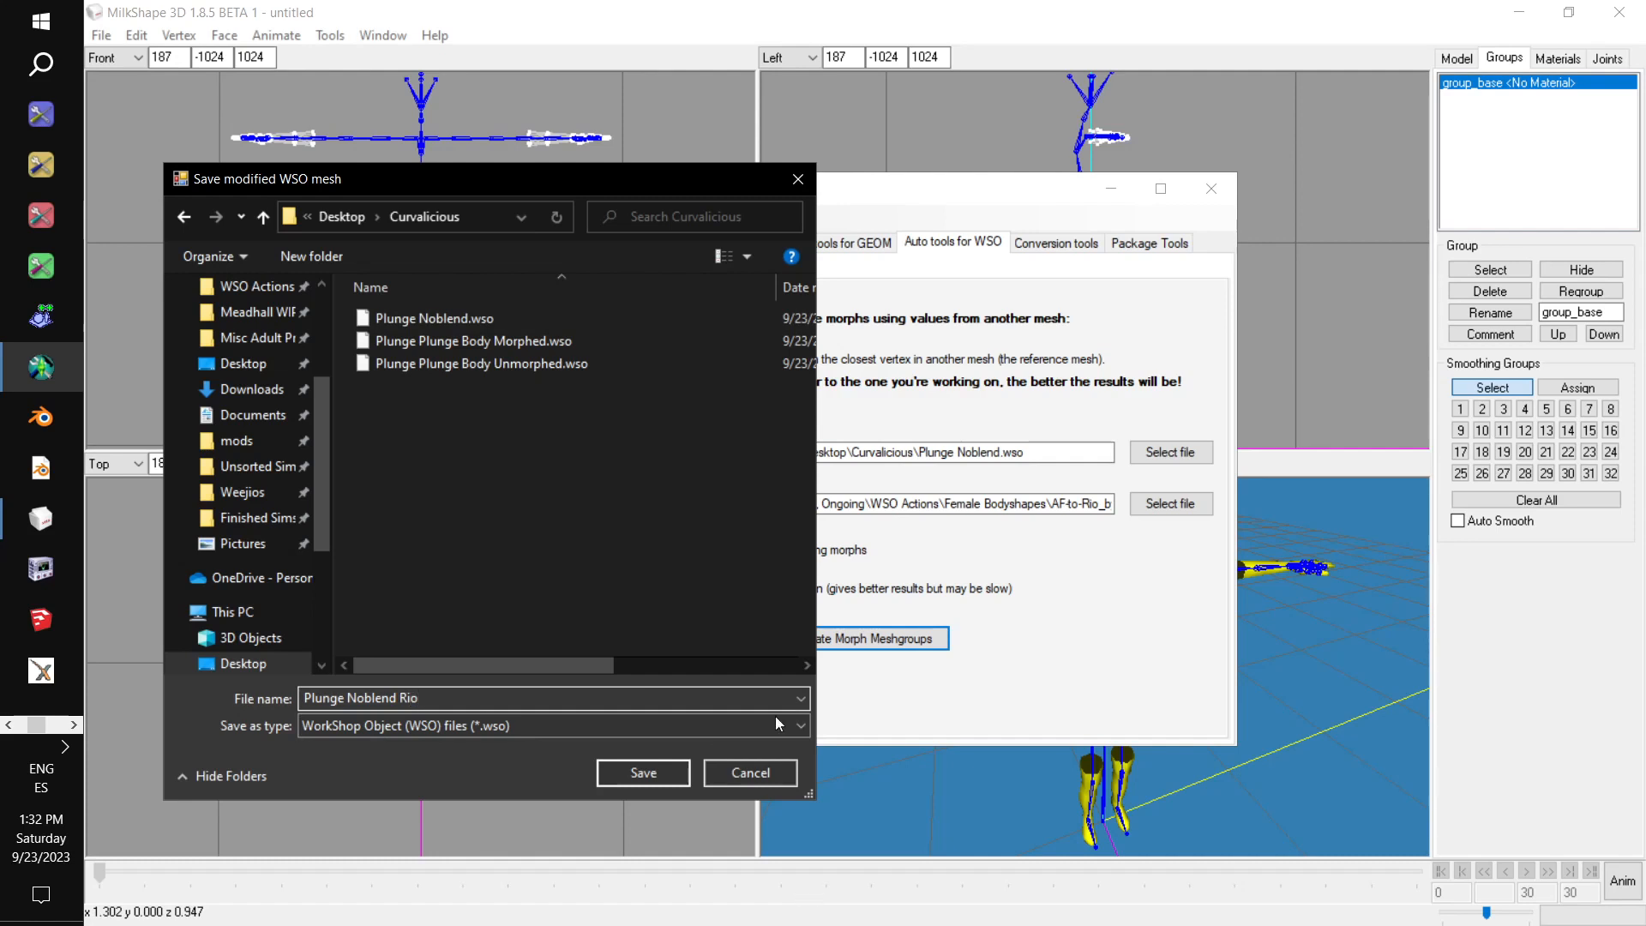
click(643, 773)
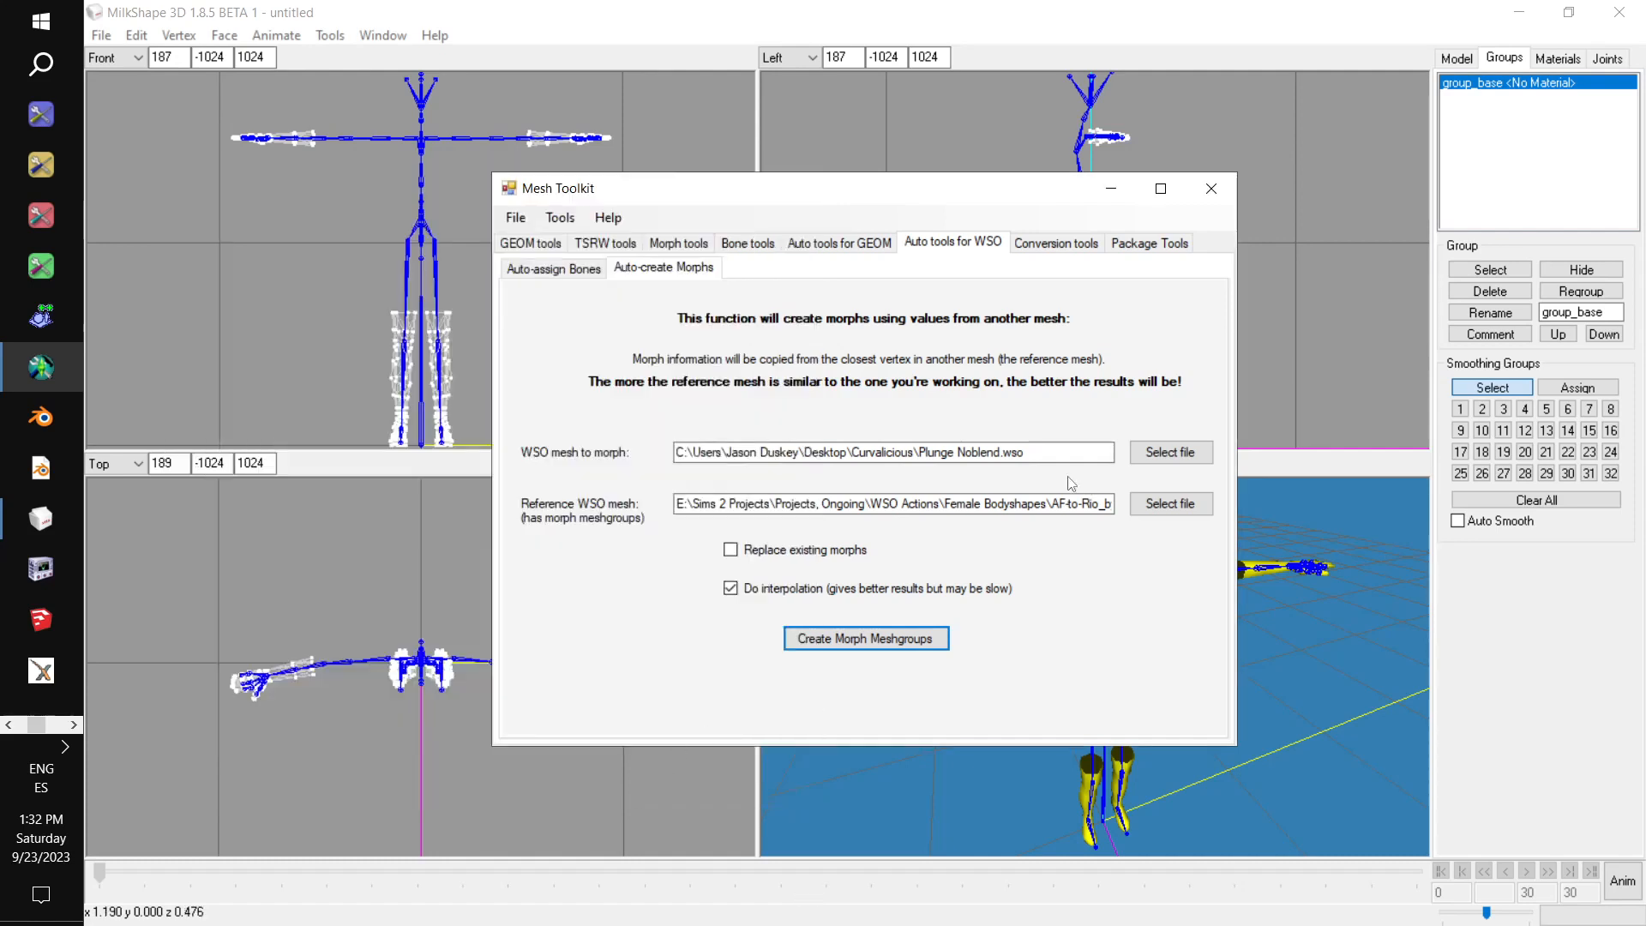
Choose Plunge Plunge Body Morphed.wso from the Curvalicious folder as the WSO mesh to morph.
click(1169, 452)
click(676, 369)
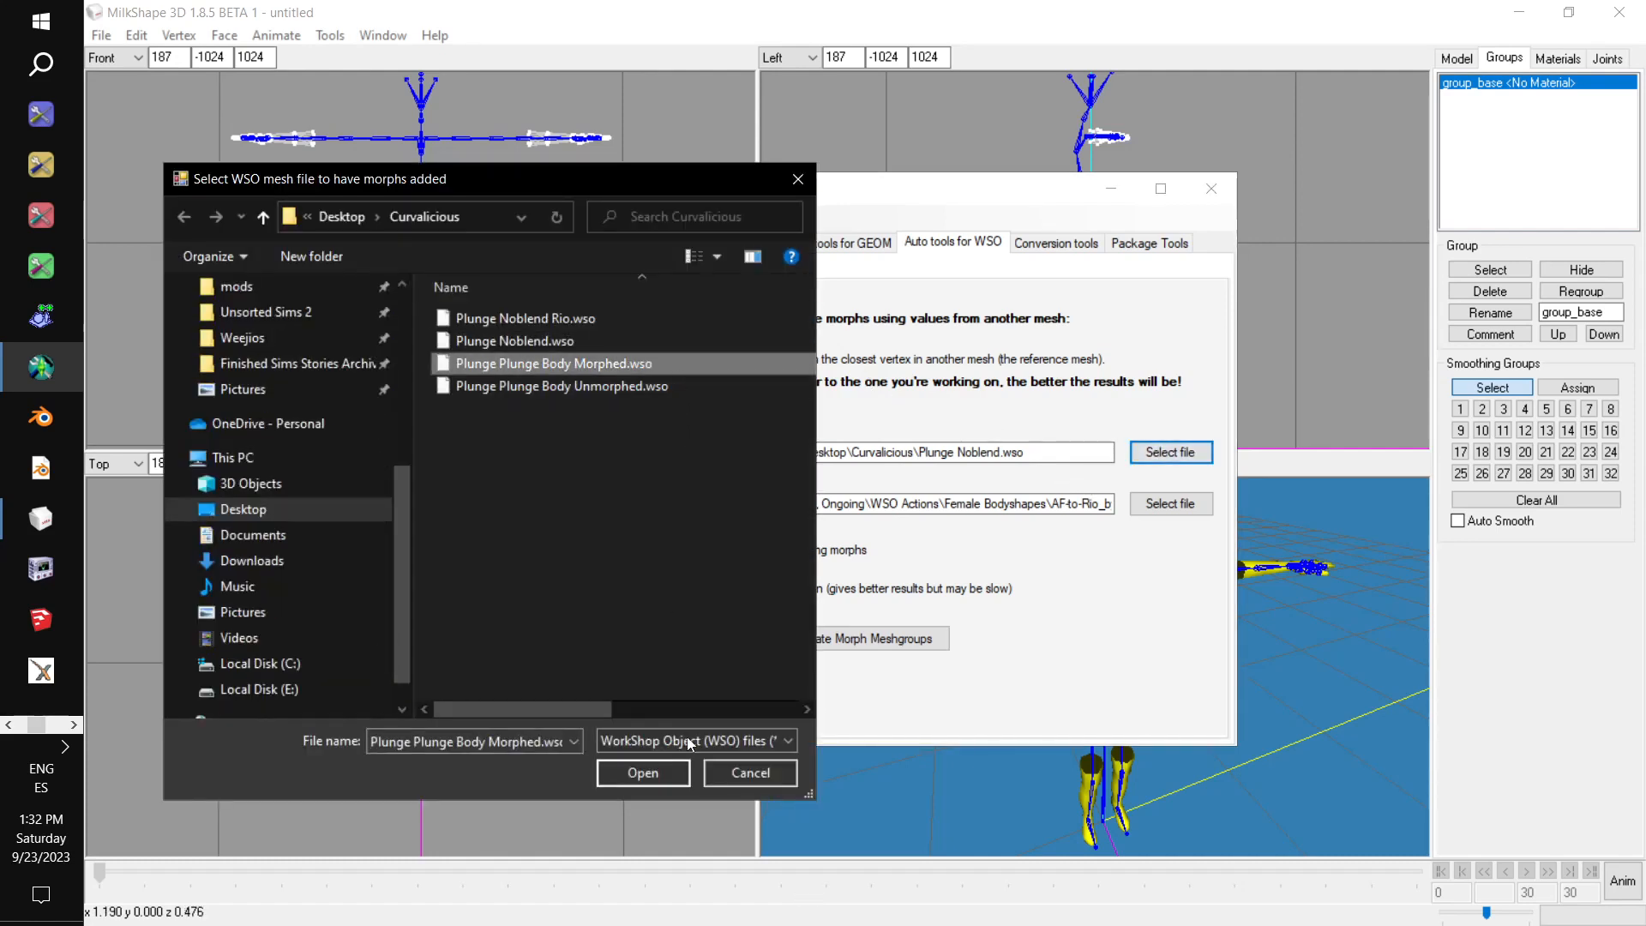
click(642, 774)
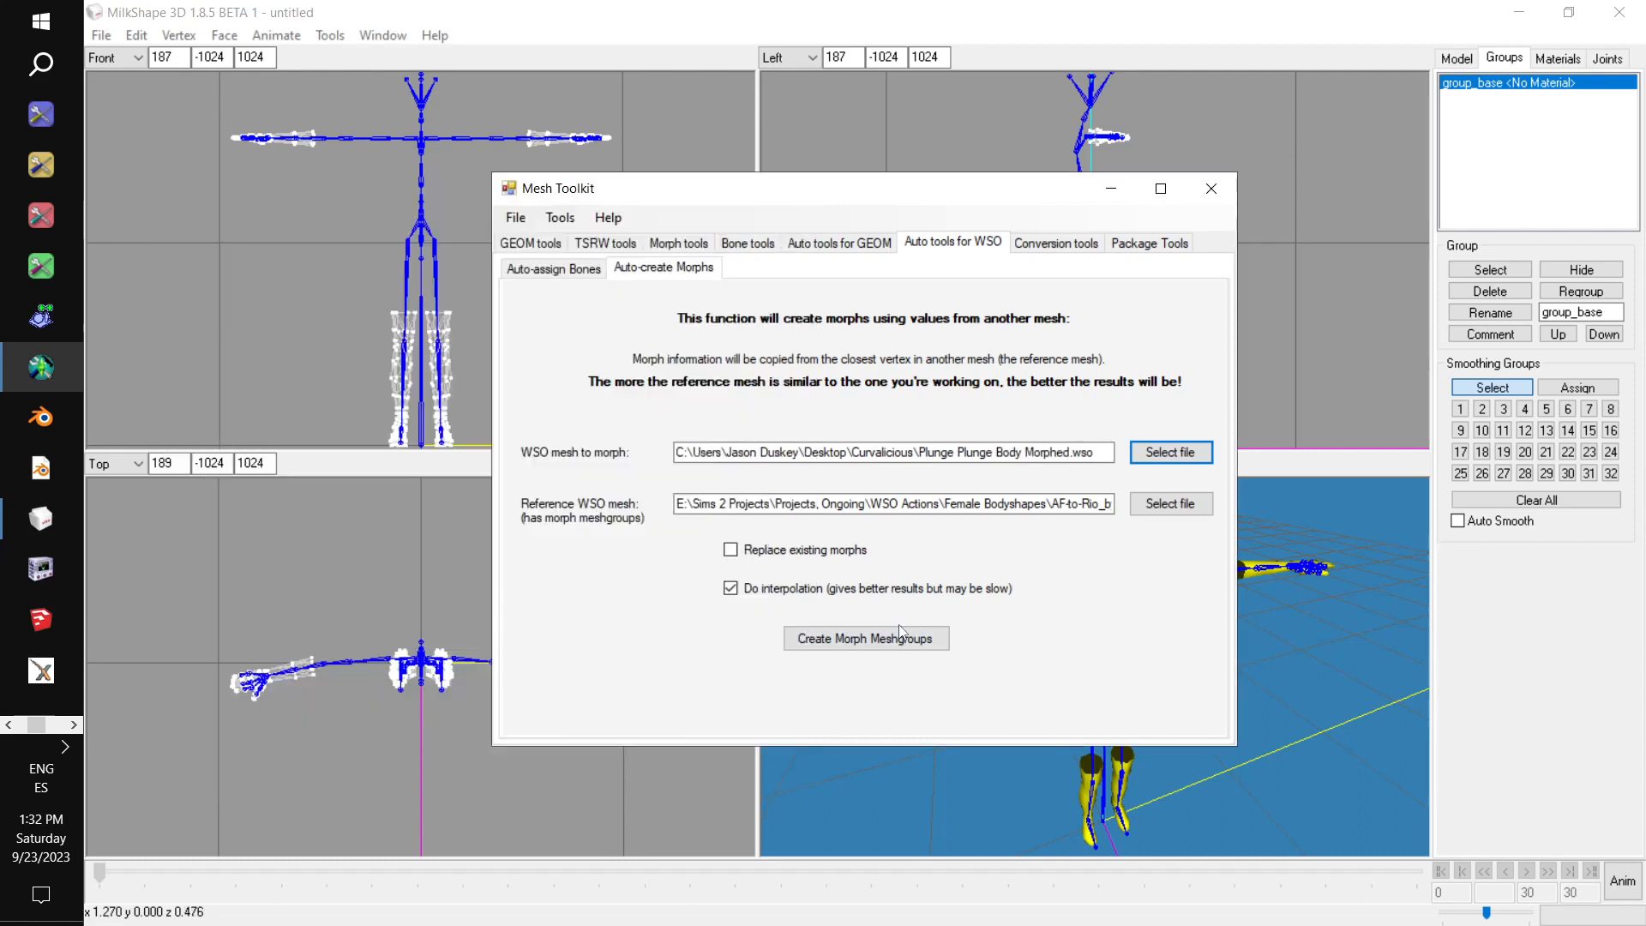
Create the morph meshgroups for the body mesh and save the result as Plunge Body Morphed rio in the Curvalicious folder.
click(892, 640)
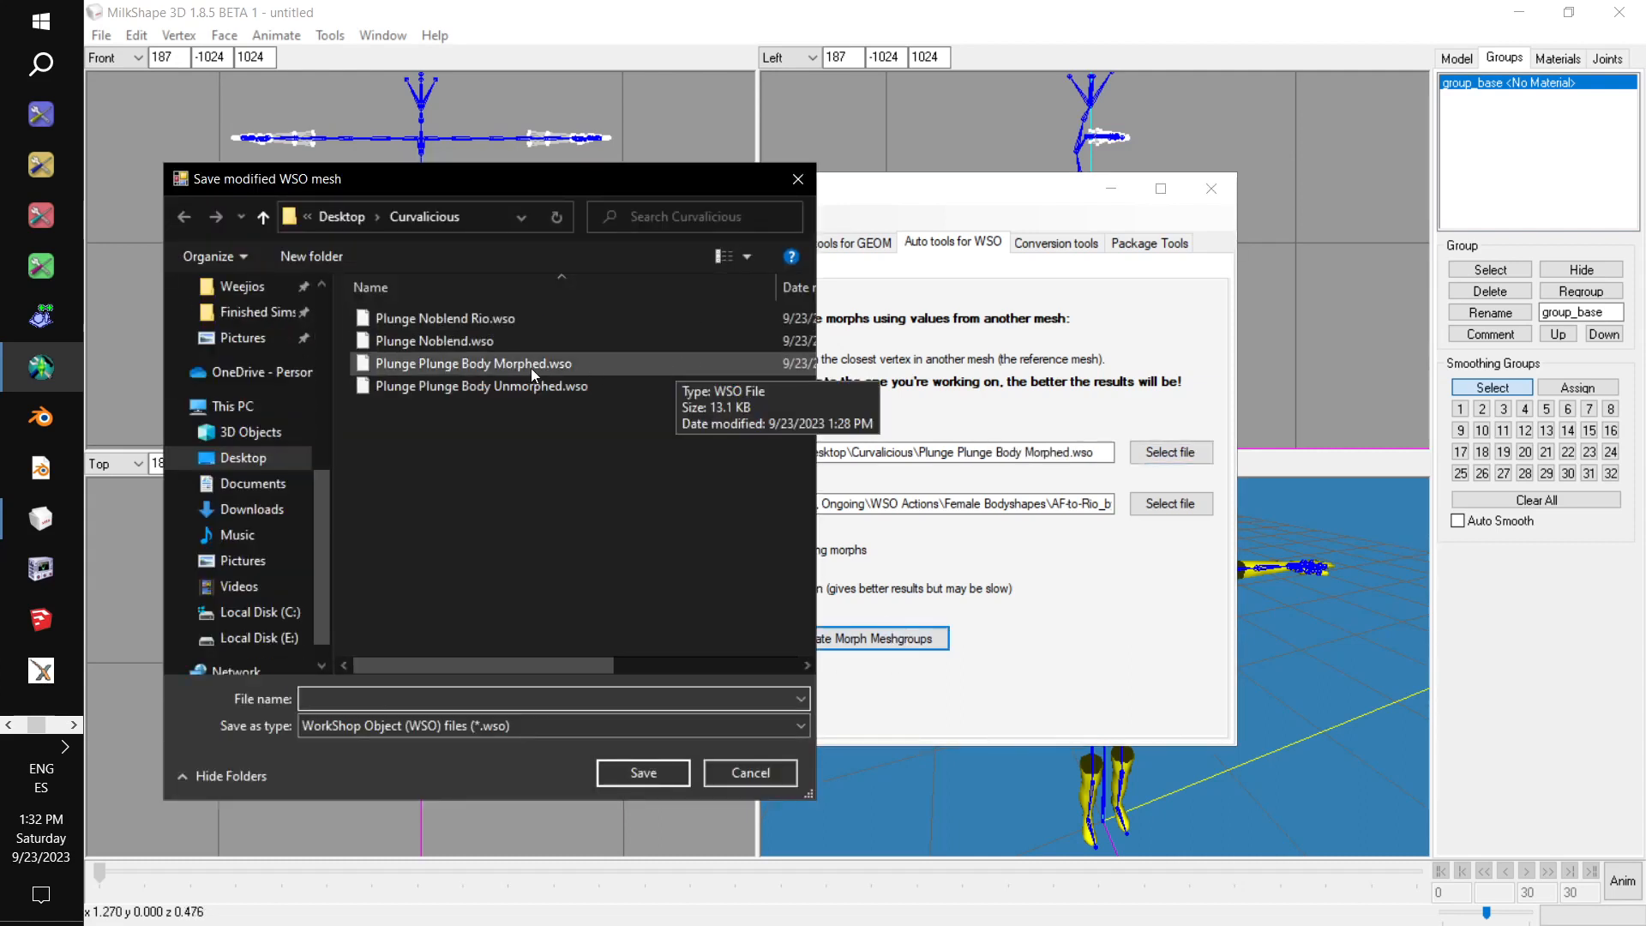
click(526, 369)
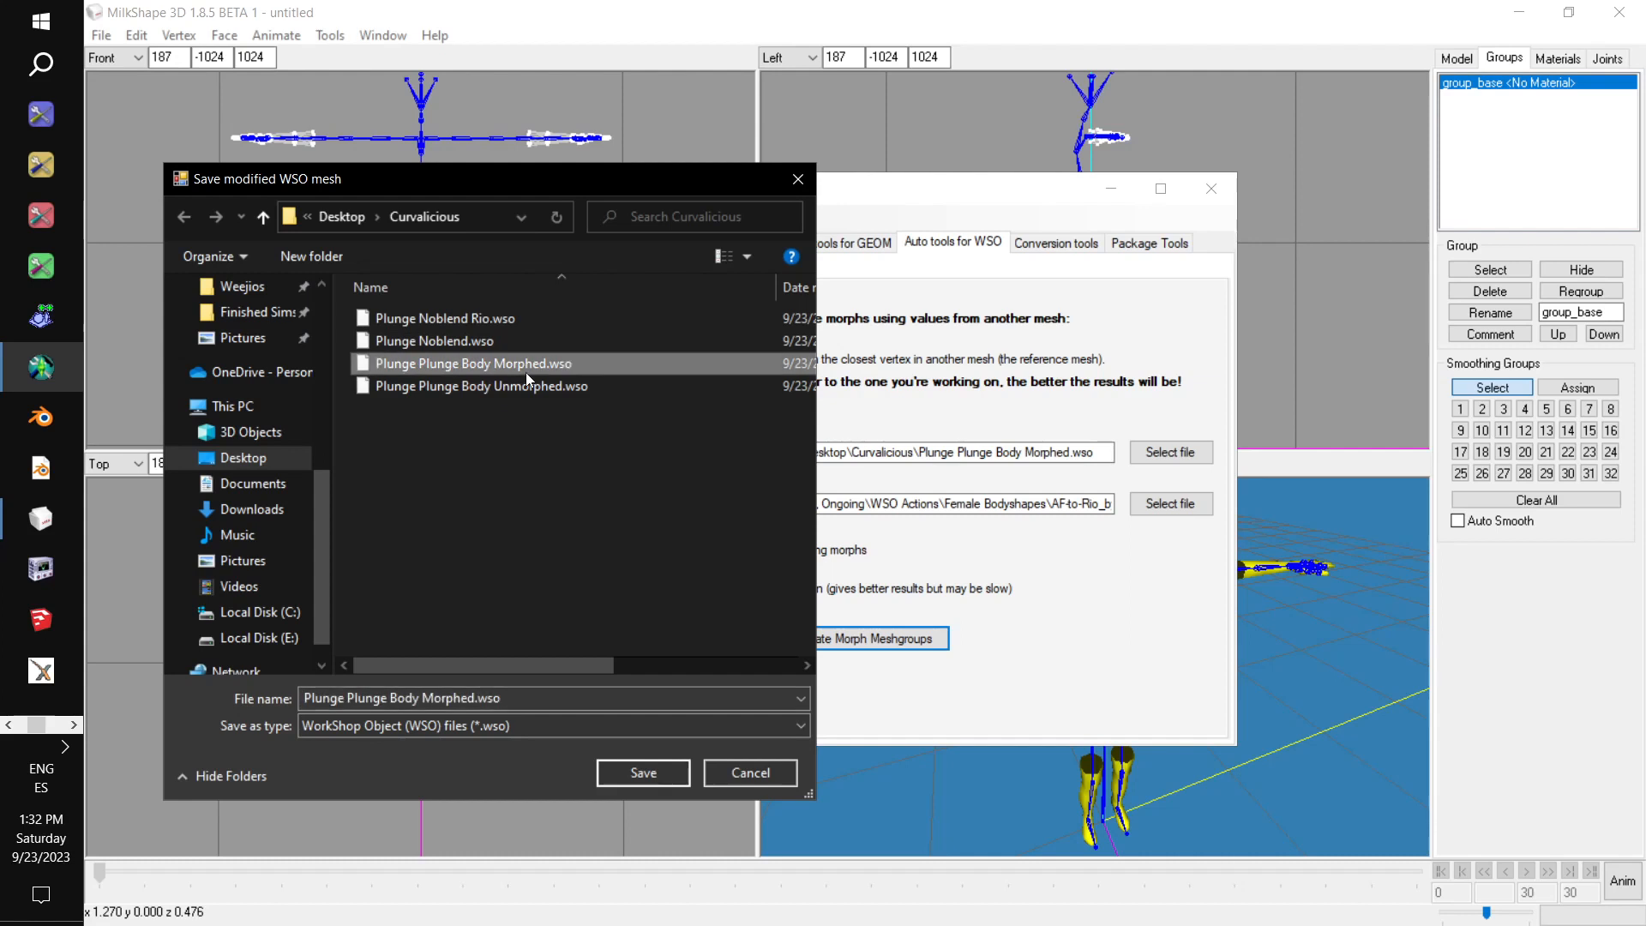
click(367, 698)
double_click(367, 698)
key(BackSpace)
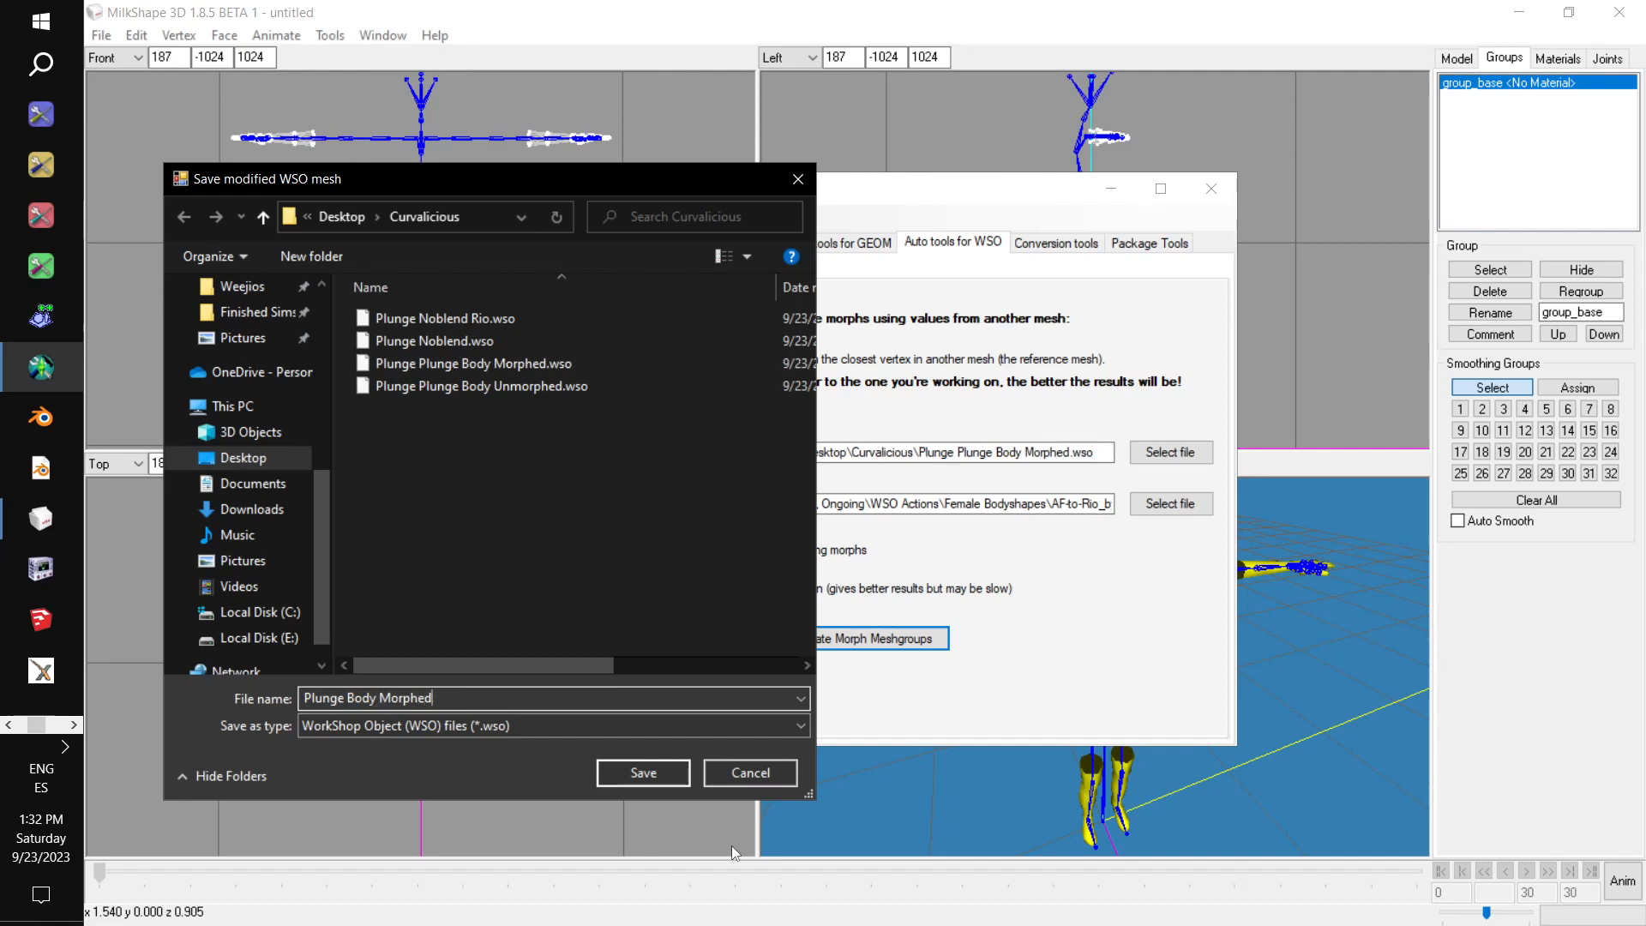
text(o)
click(657, 775)
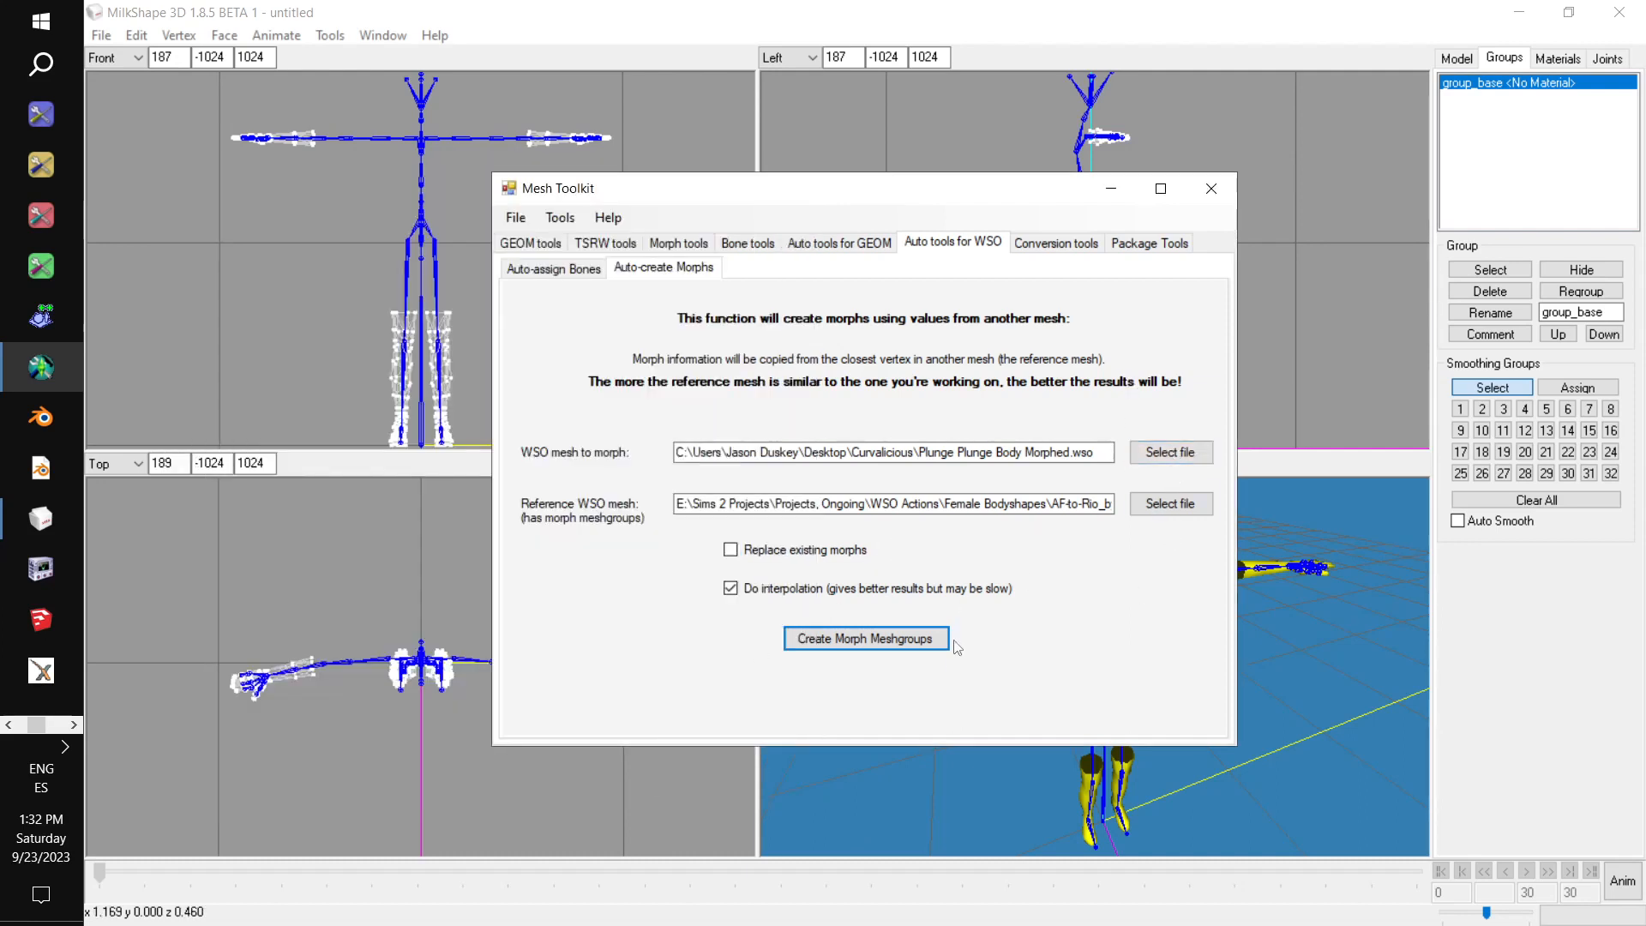
Switch to MilkShape 3D, delete the forearms-and-legs group, and import Plunge Noblend Rio.wso as a TSRW object.
click(1094, 19)
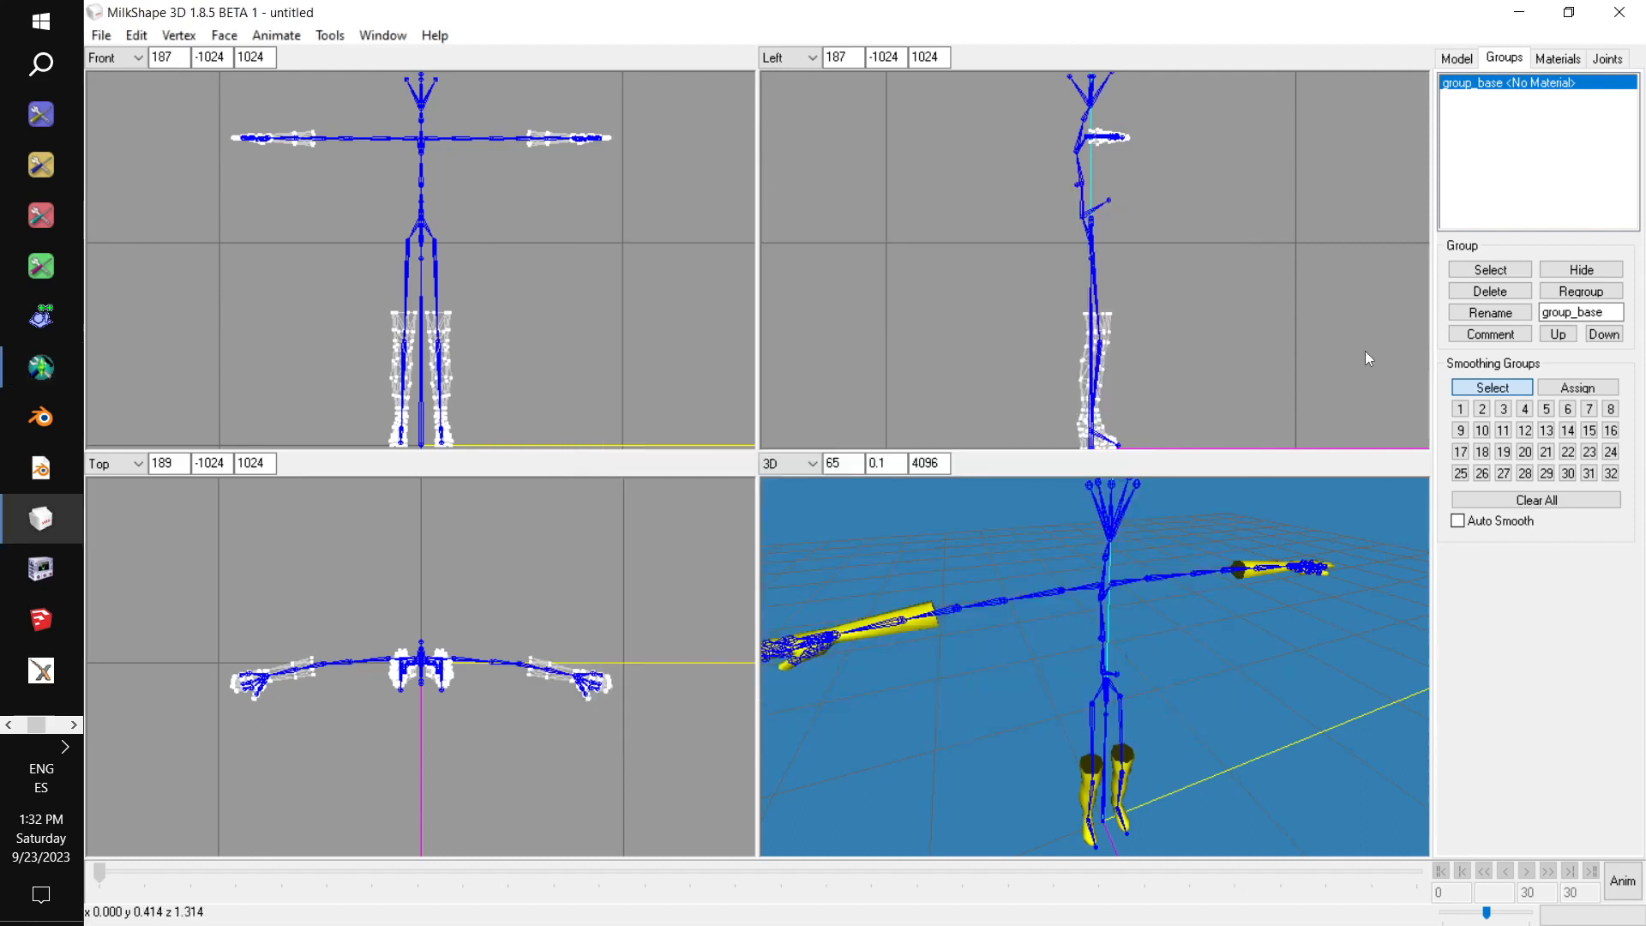
click(1489, 291)
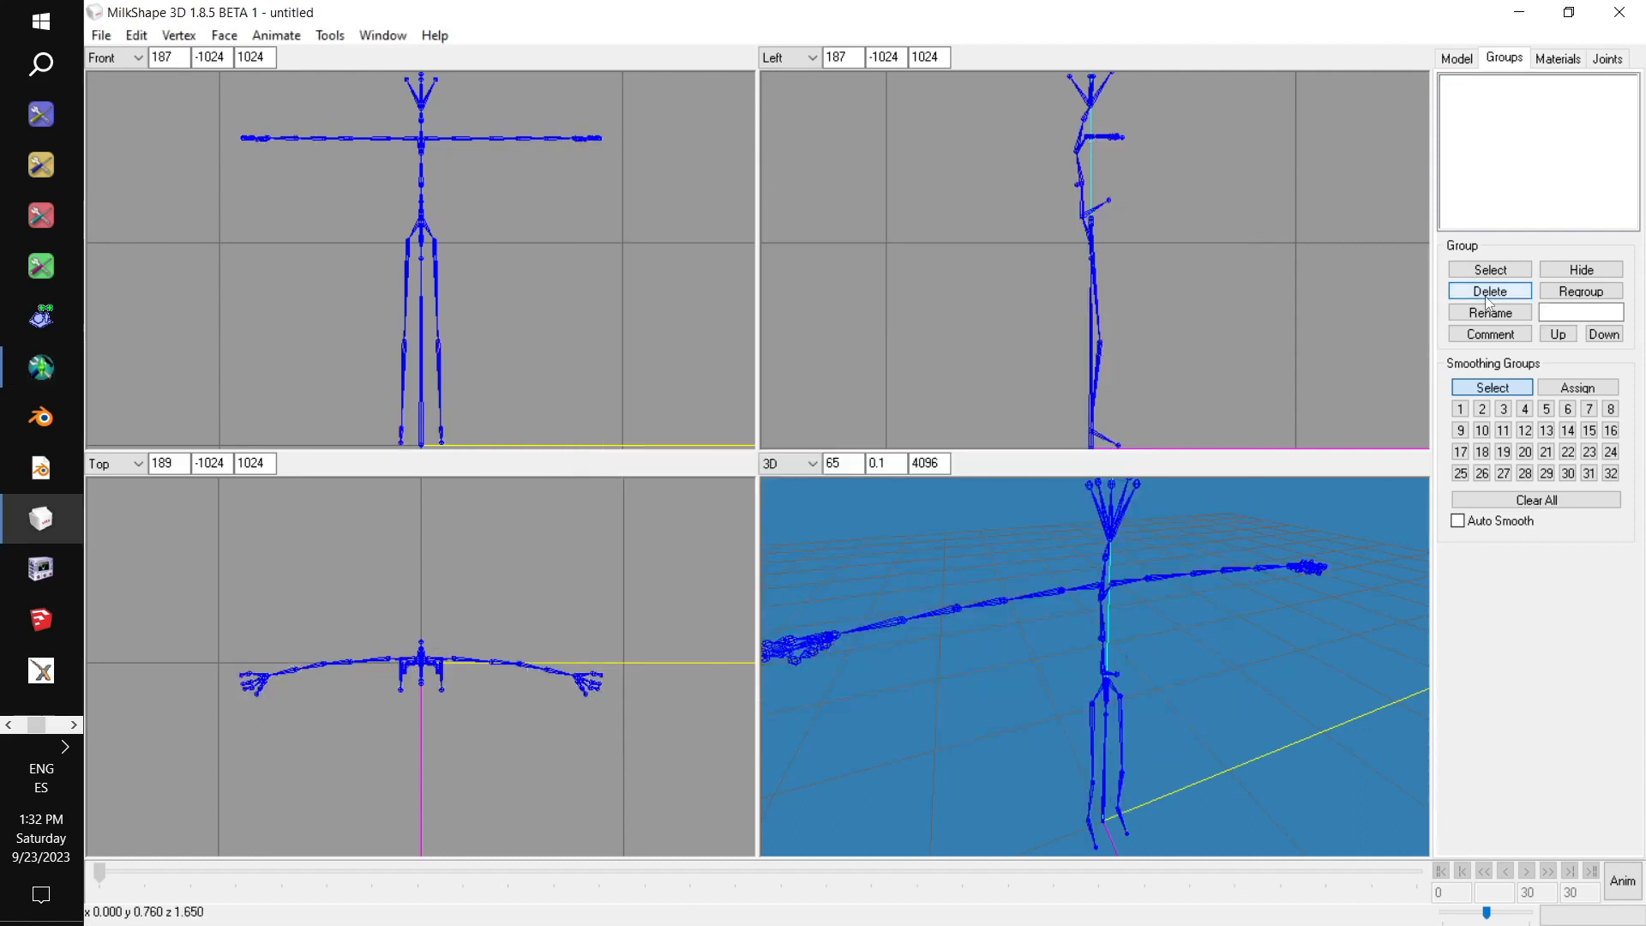
click(100, 36)
mouse_move(208, 210)
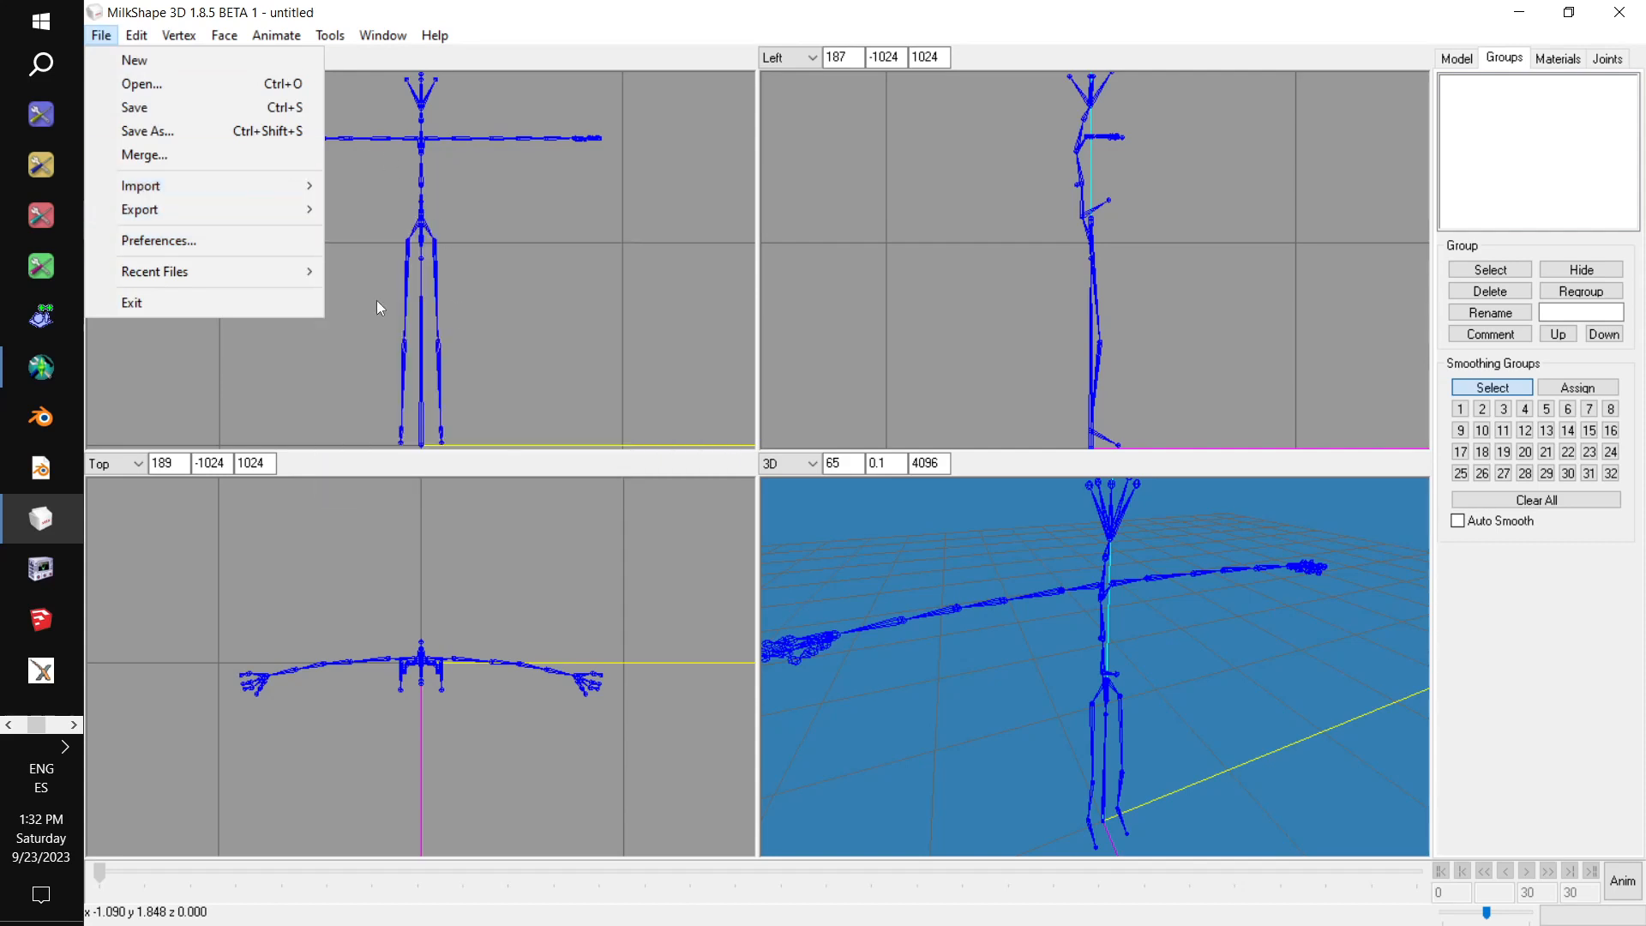
click(439, 435)
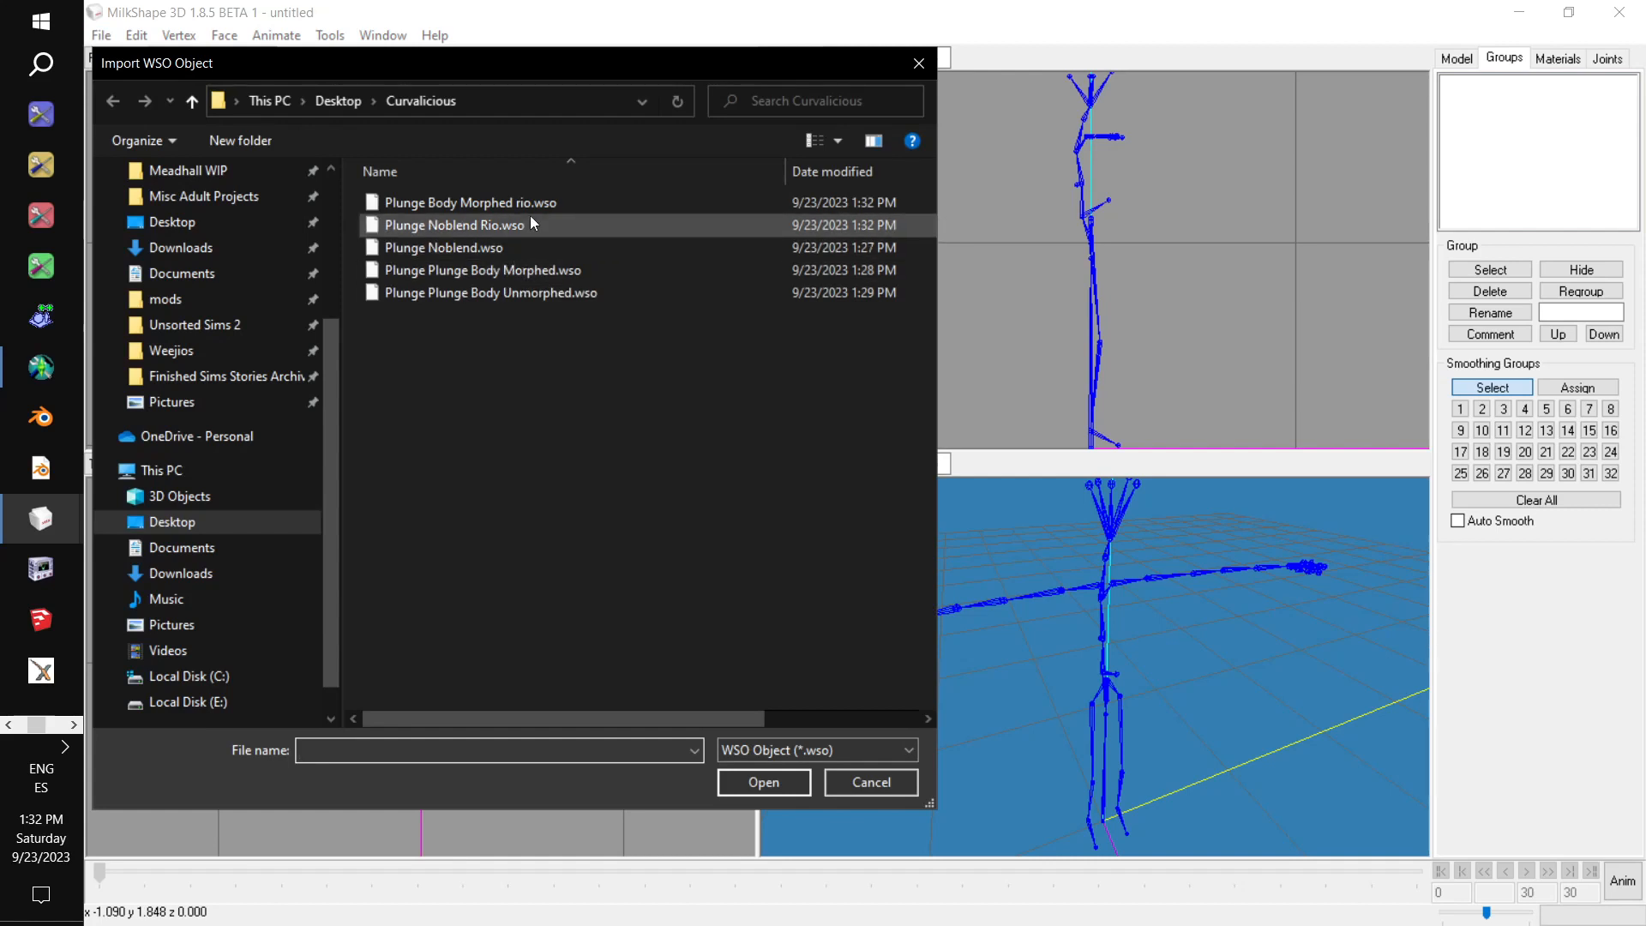
double_click(531, 221)
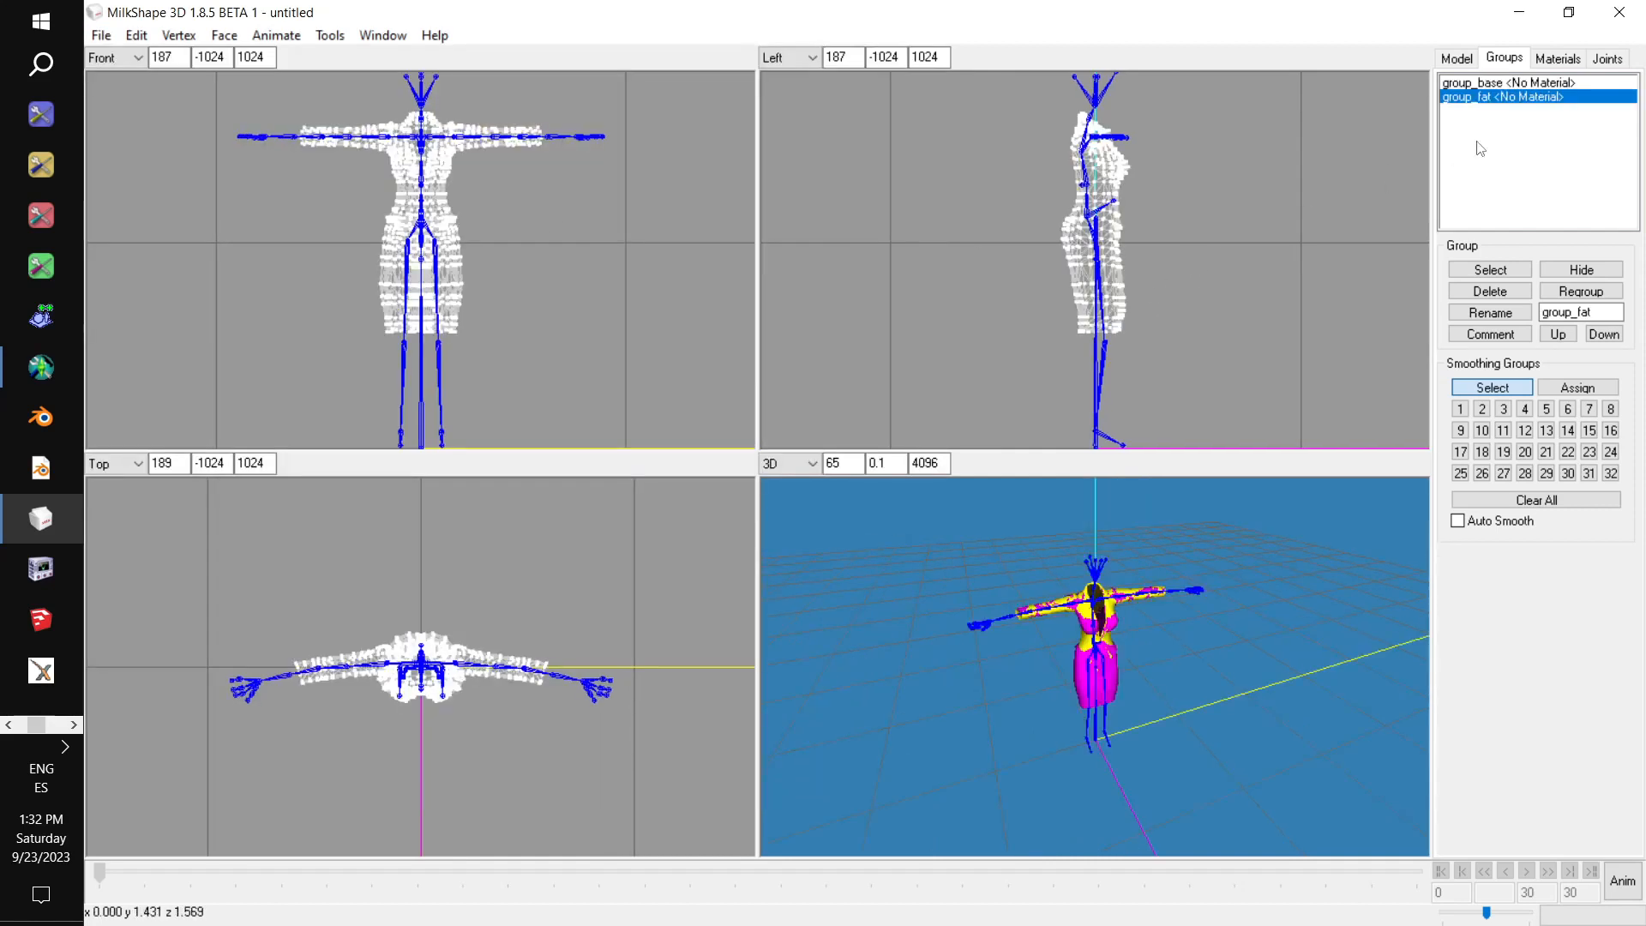
Delete the imported dress's group_base group and rename its group_fat group to group_base.
click(1488, 84)
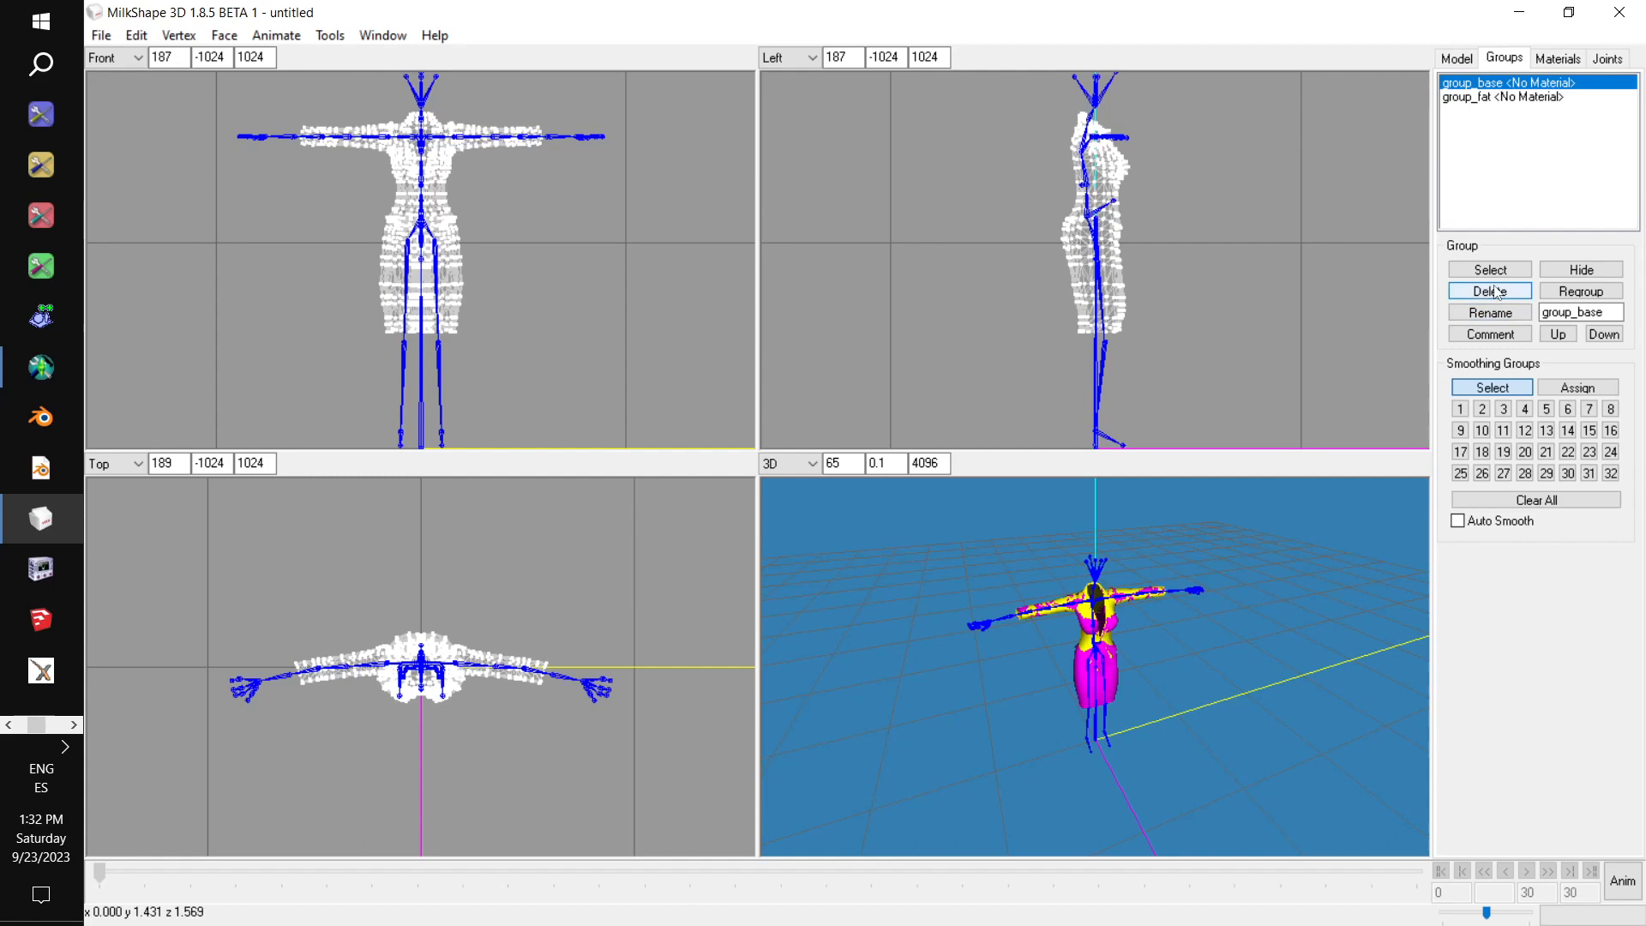
click(1497, 292)
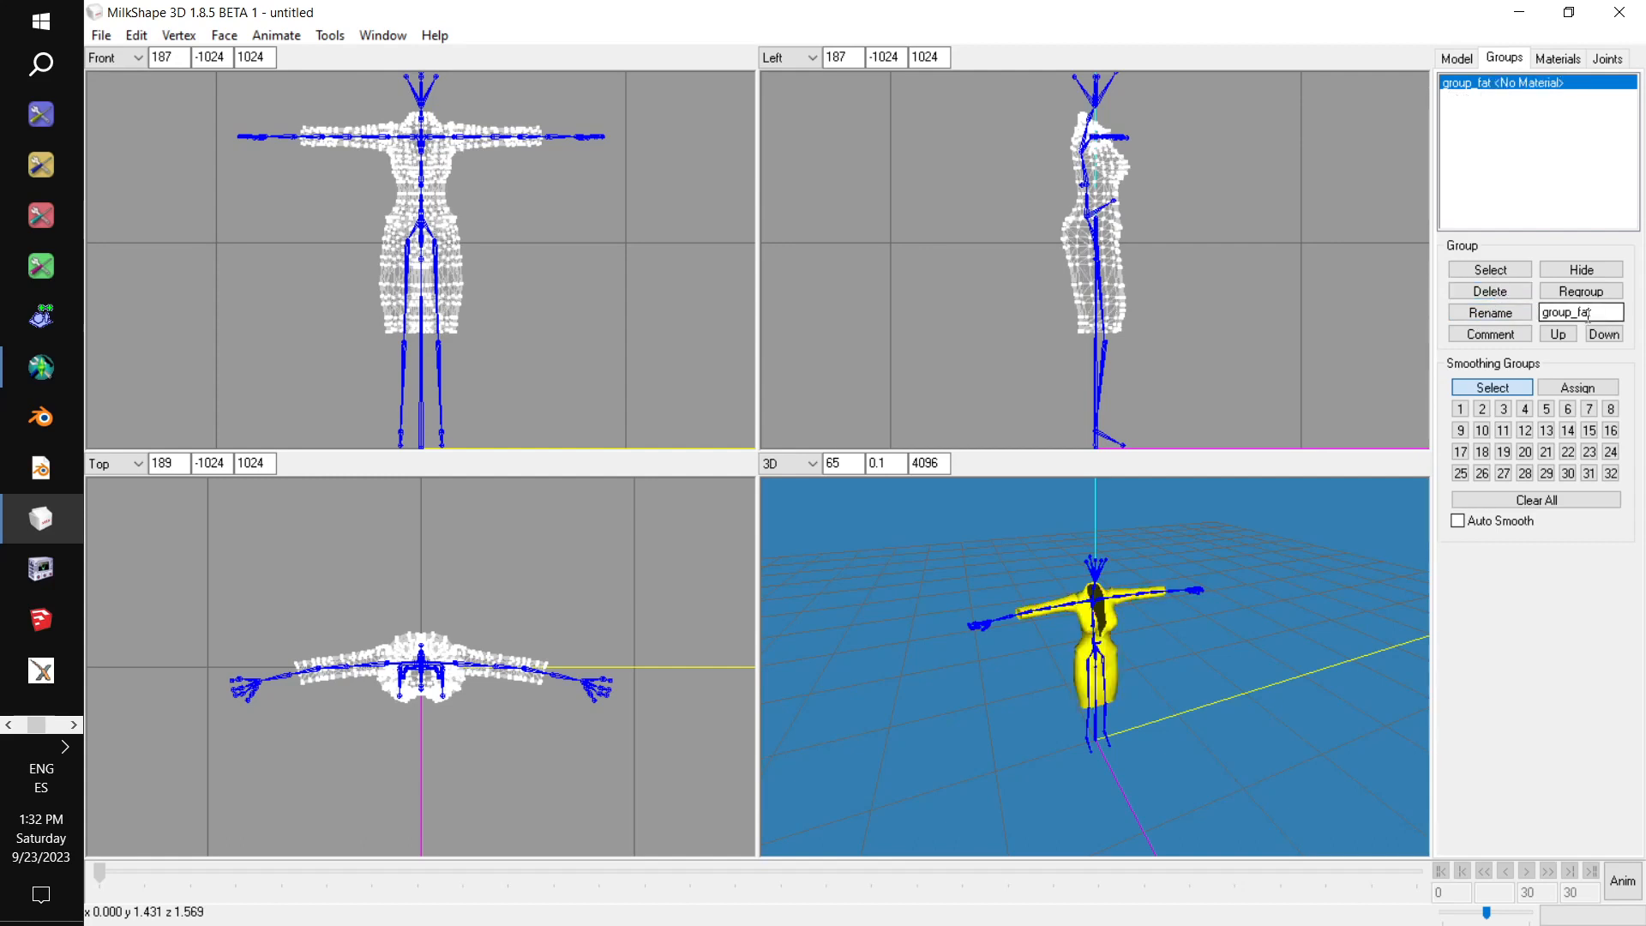
drag(1594, 312, 1575, 312)
text(base)
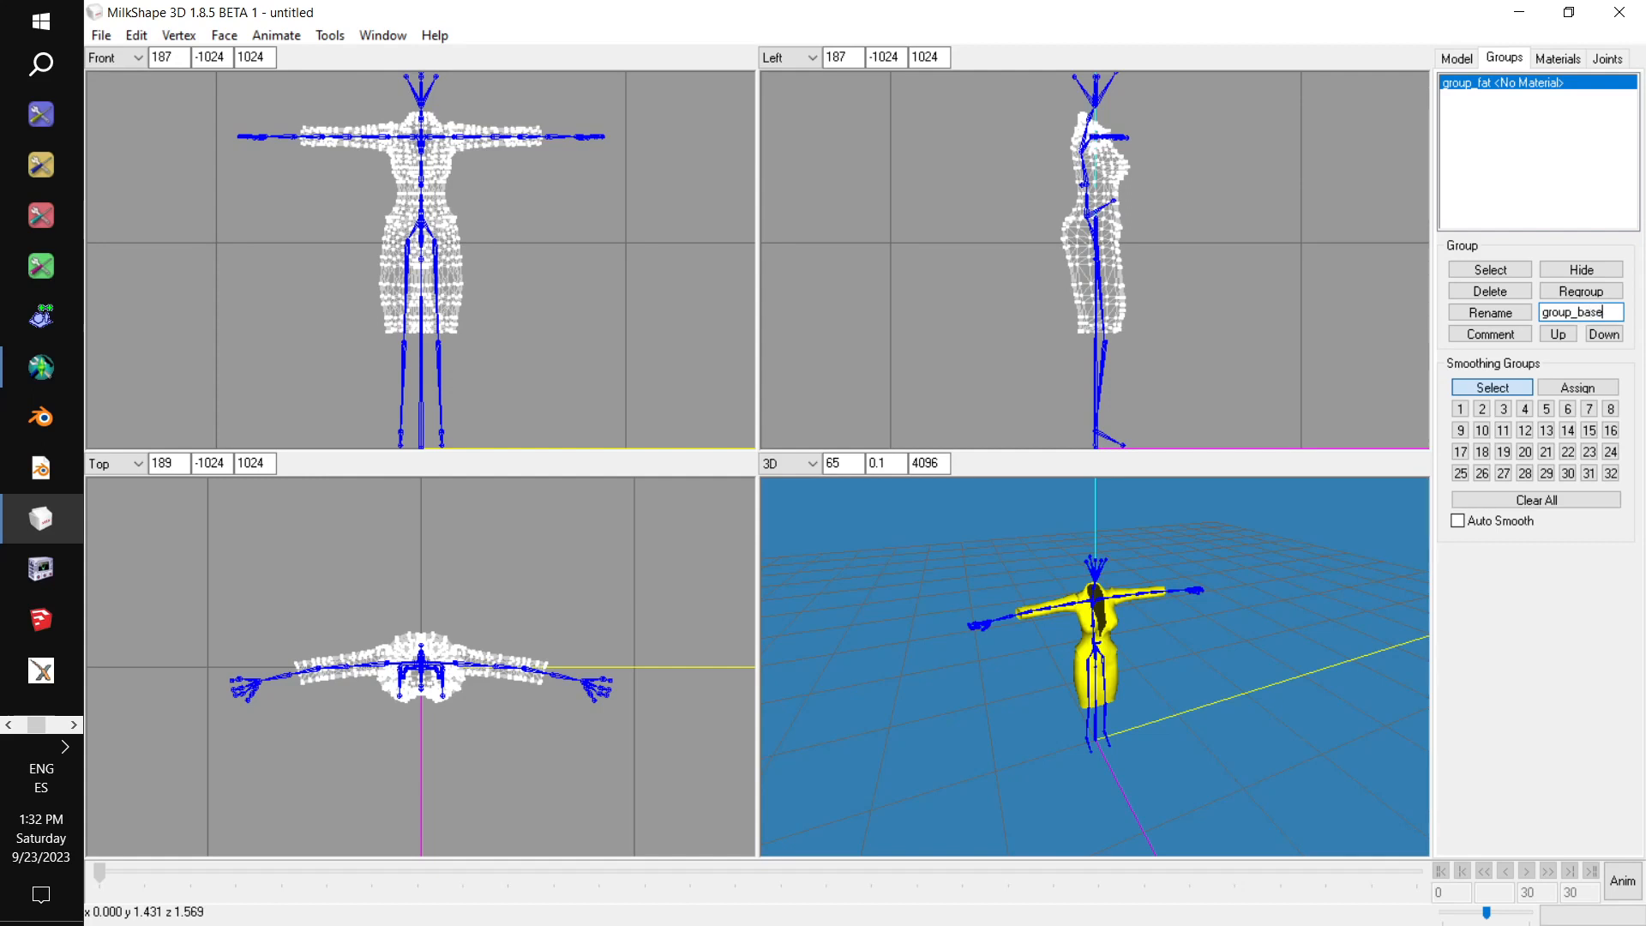
click(1490, 312)
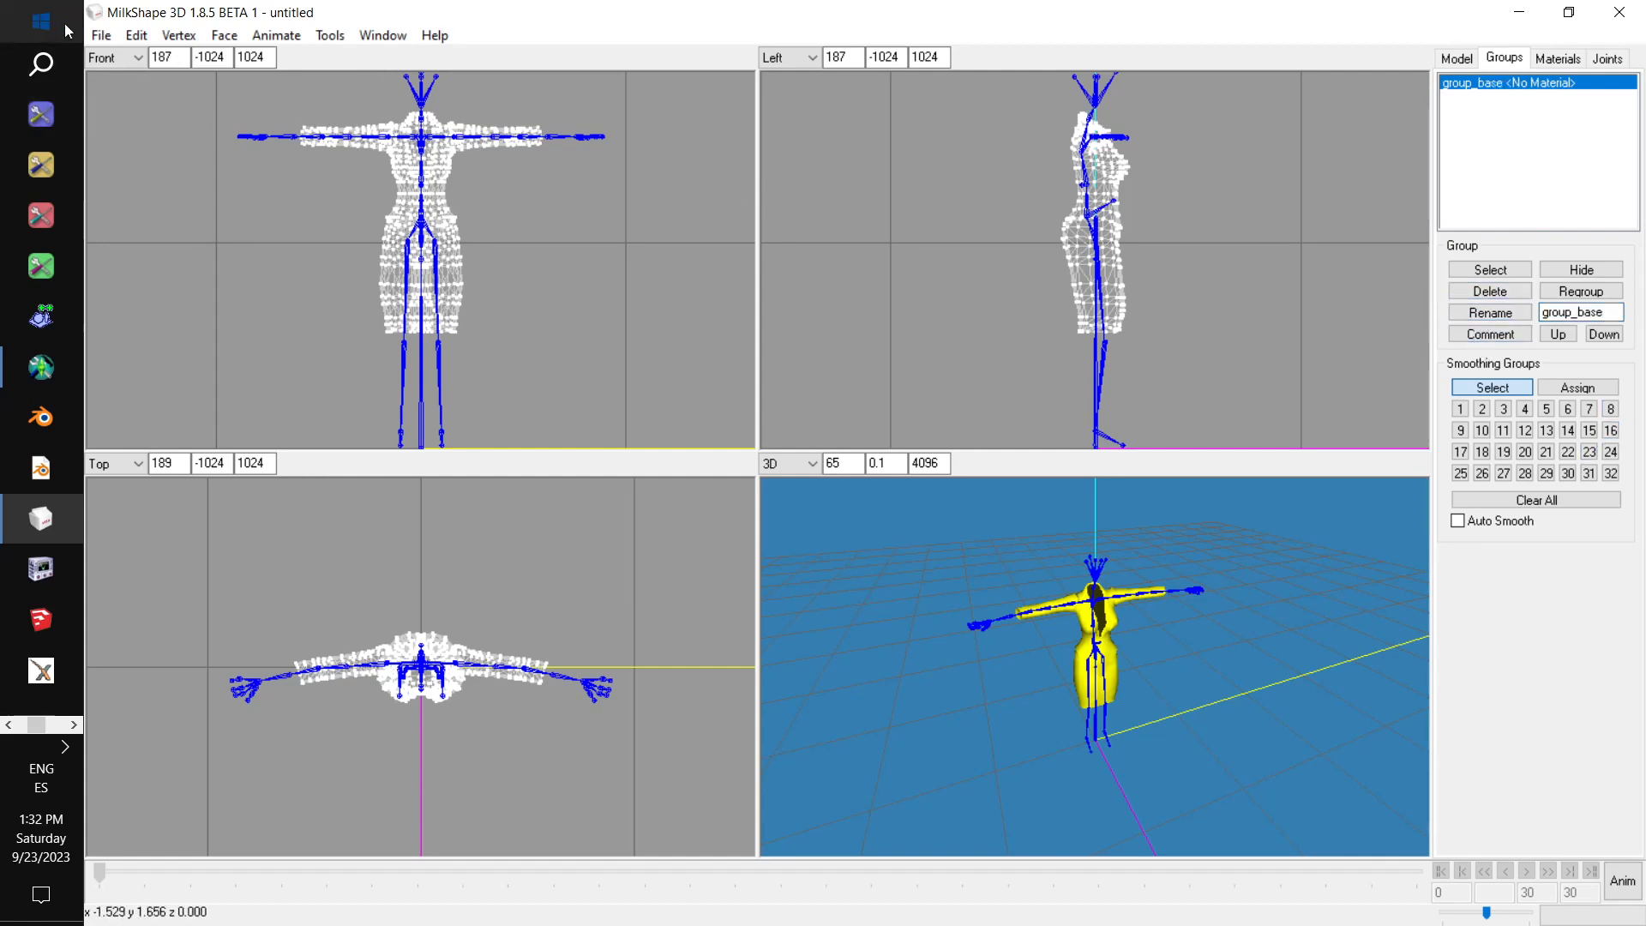
Export the dress mesh as a TSRW object, replacing Plunge Noblend Rio.wso in the Curvalicious folder.
click(101, 35)
mouse_move(202, 210)
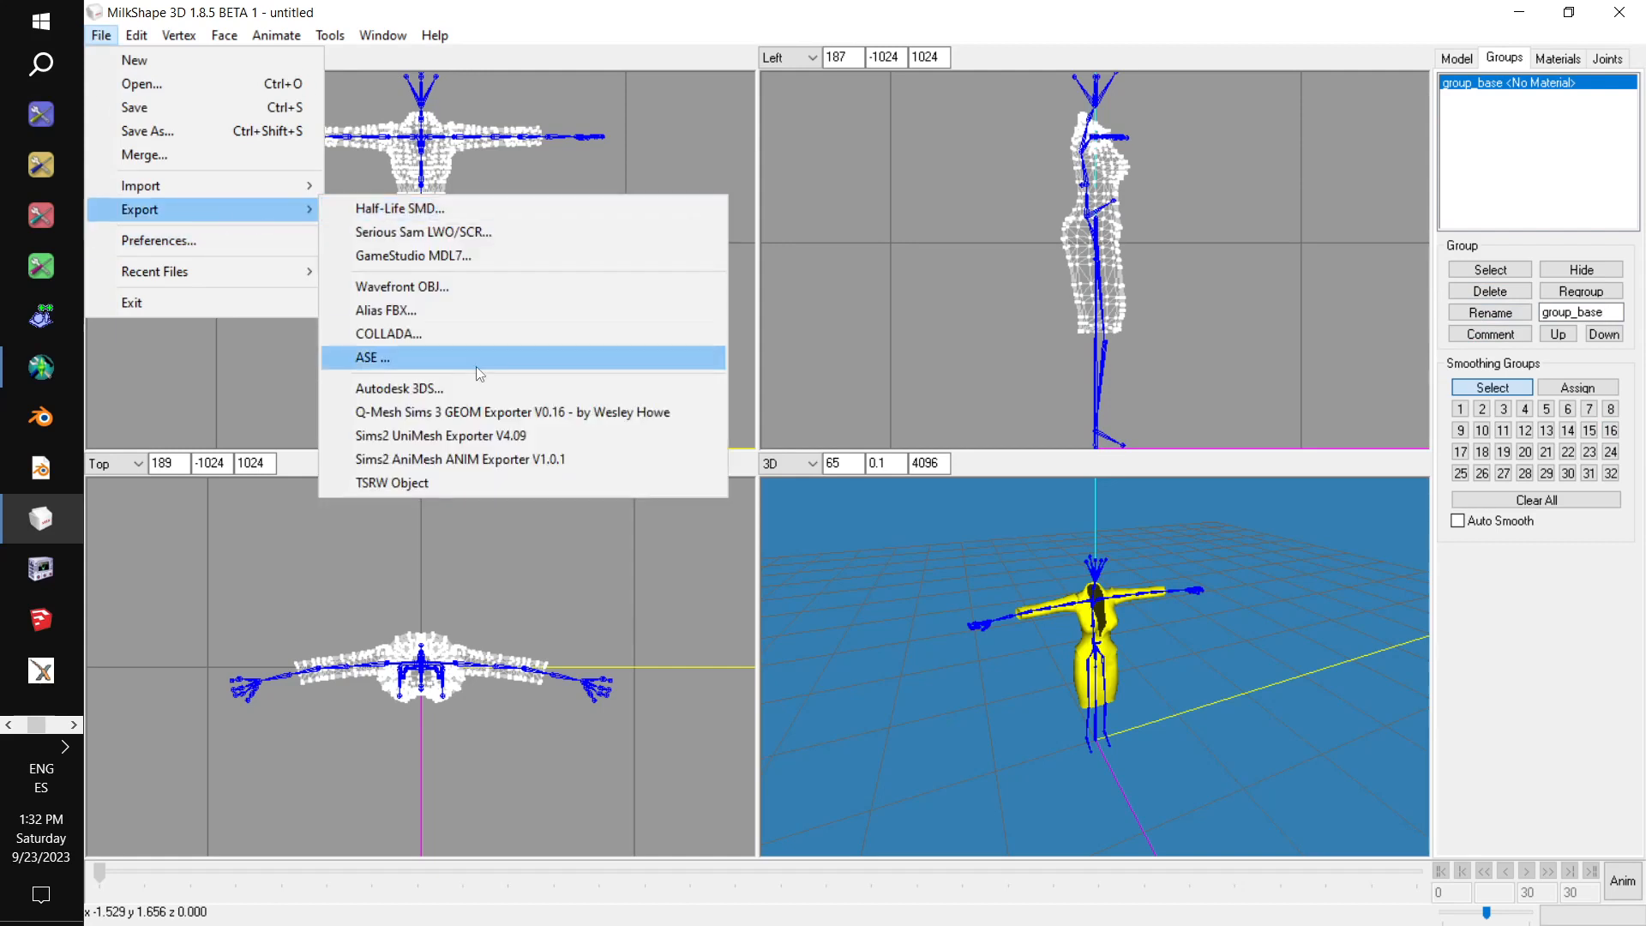
click(522, 481)
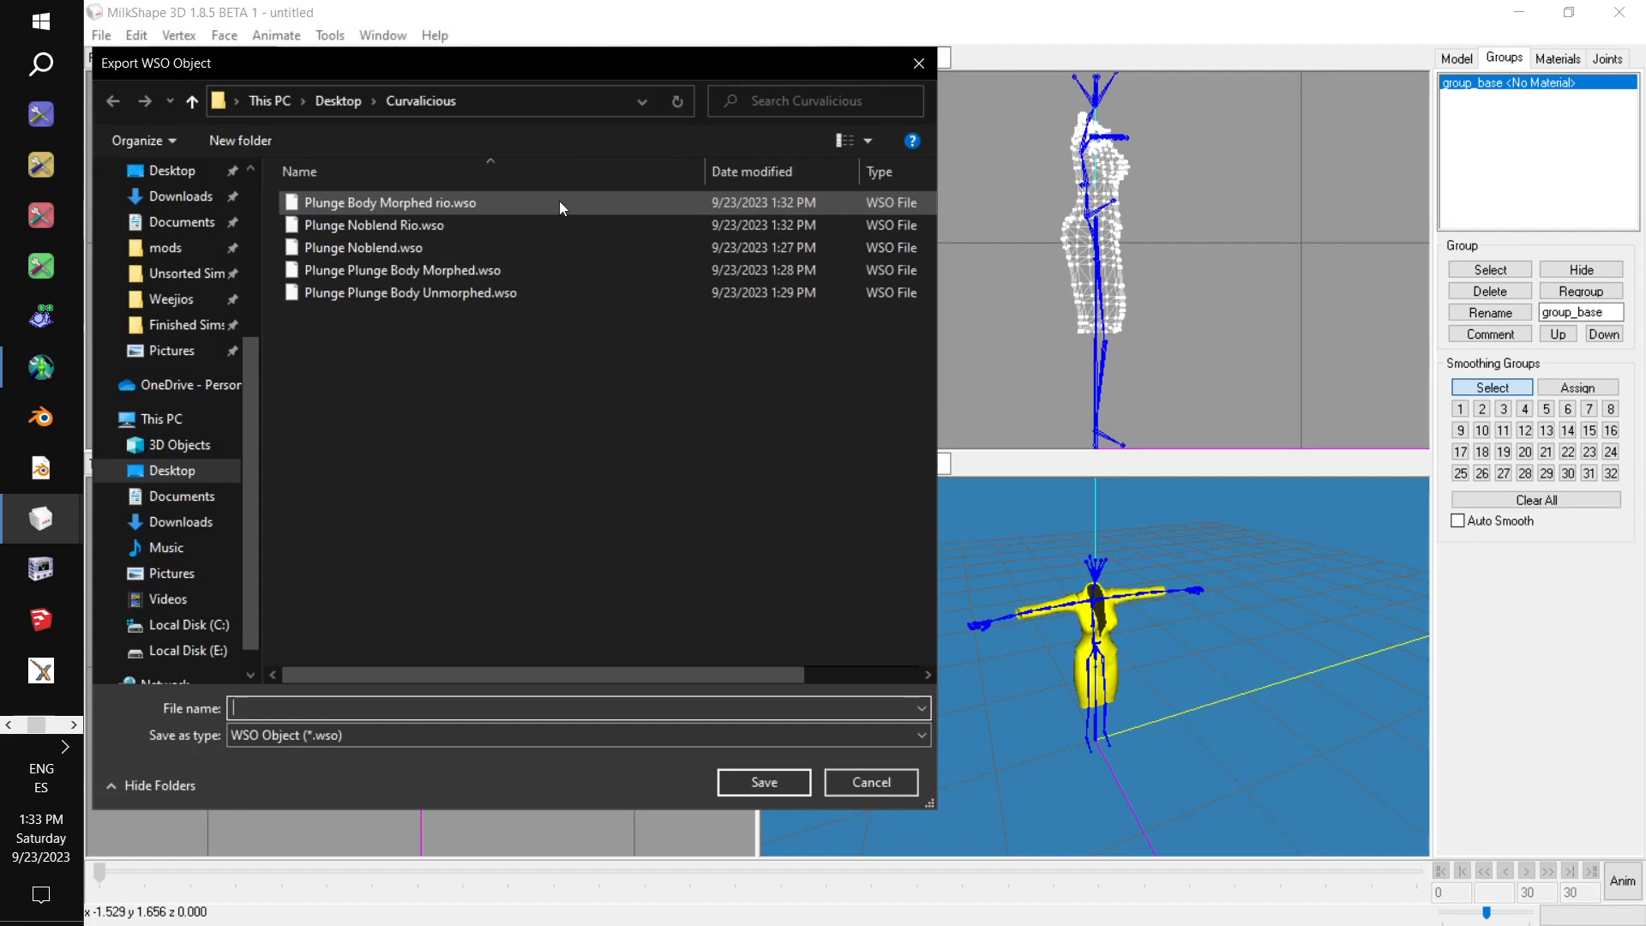
click(527, 229)
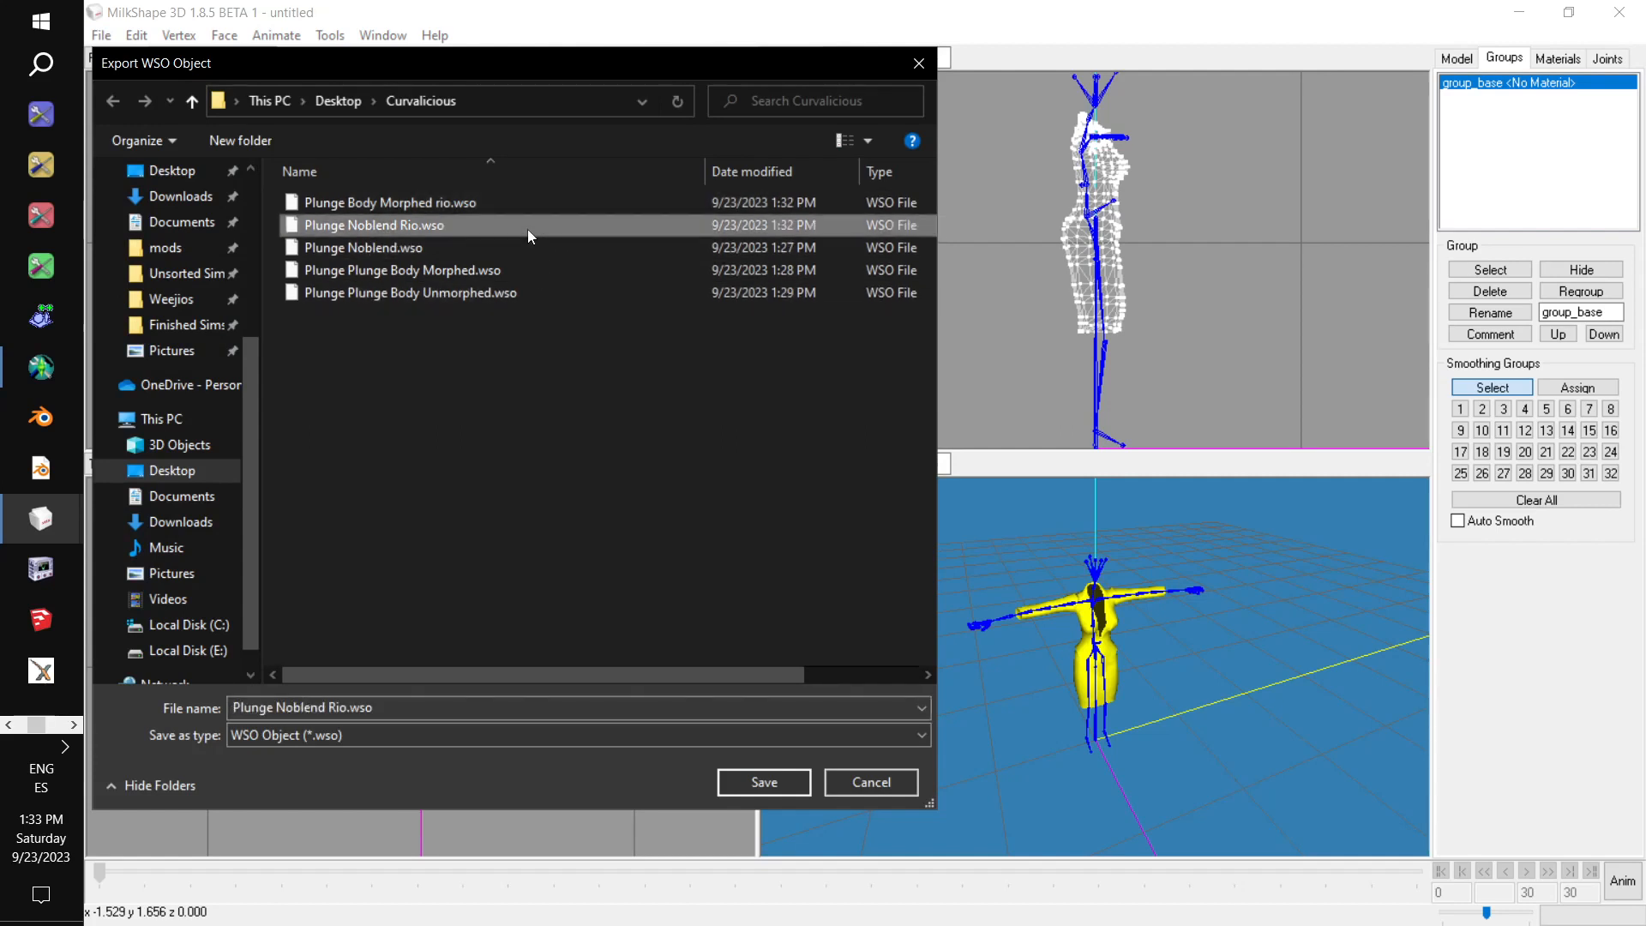
click(789, 776)
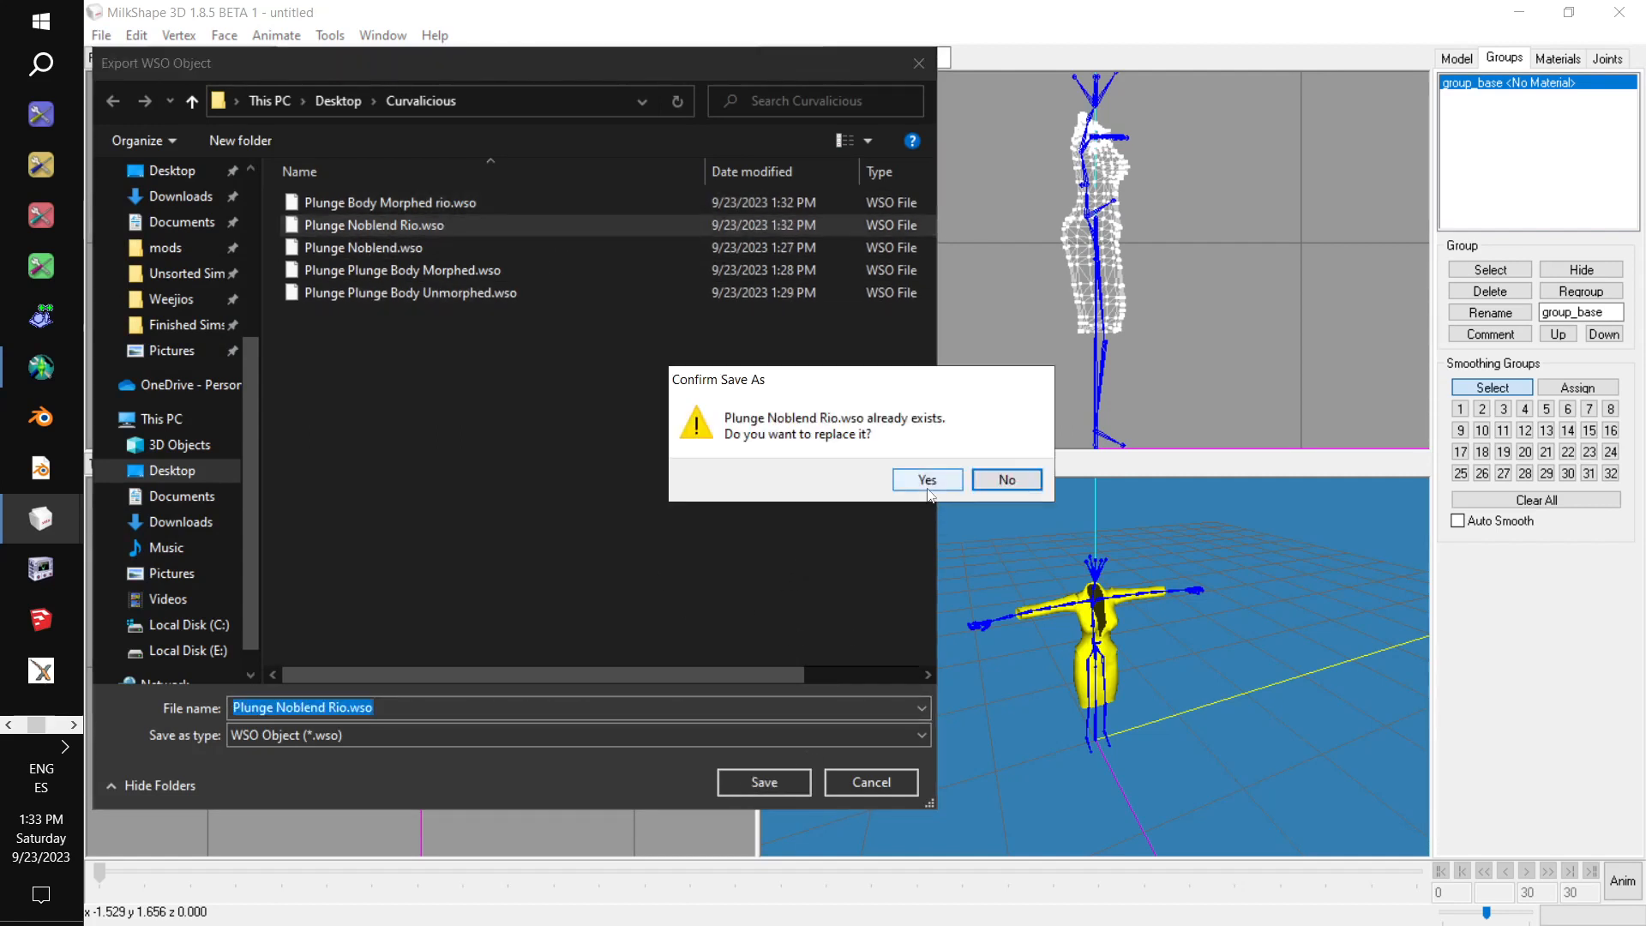
click(929, 478)
Delete the dress group and import Plunge Body Morphed rio.wso from the Curvalicious folder as a TSRW object.
click(1509, 294)
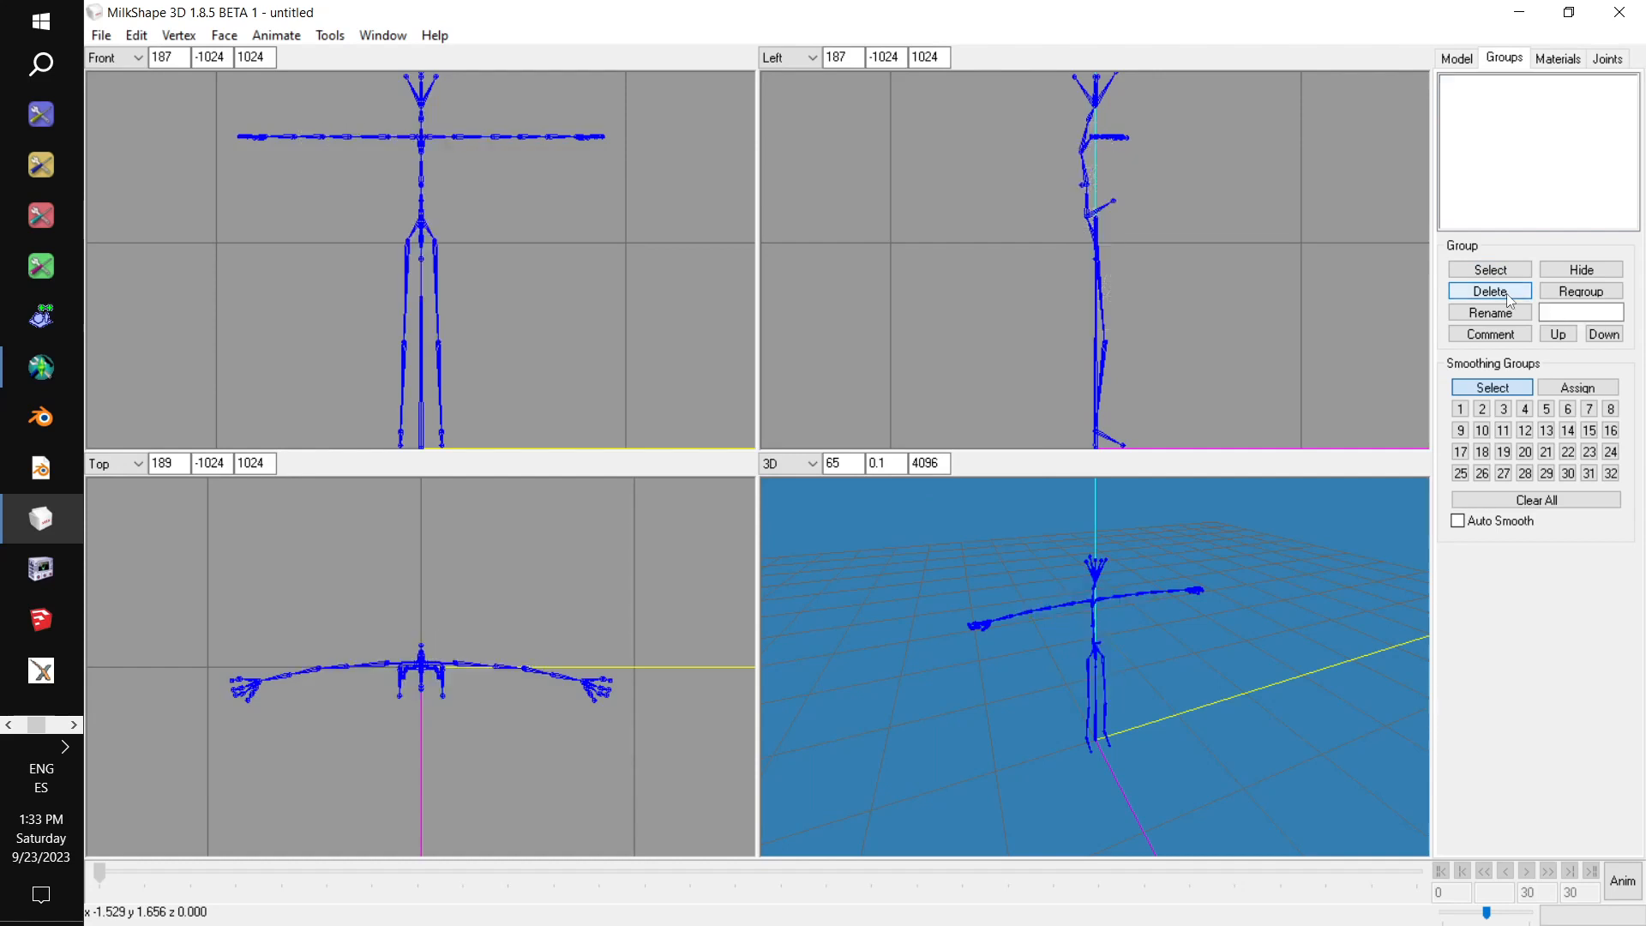
click(101, 35)
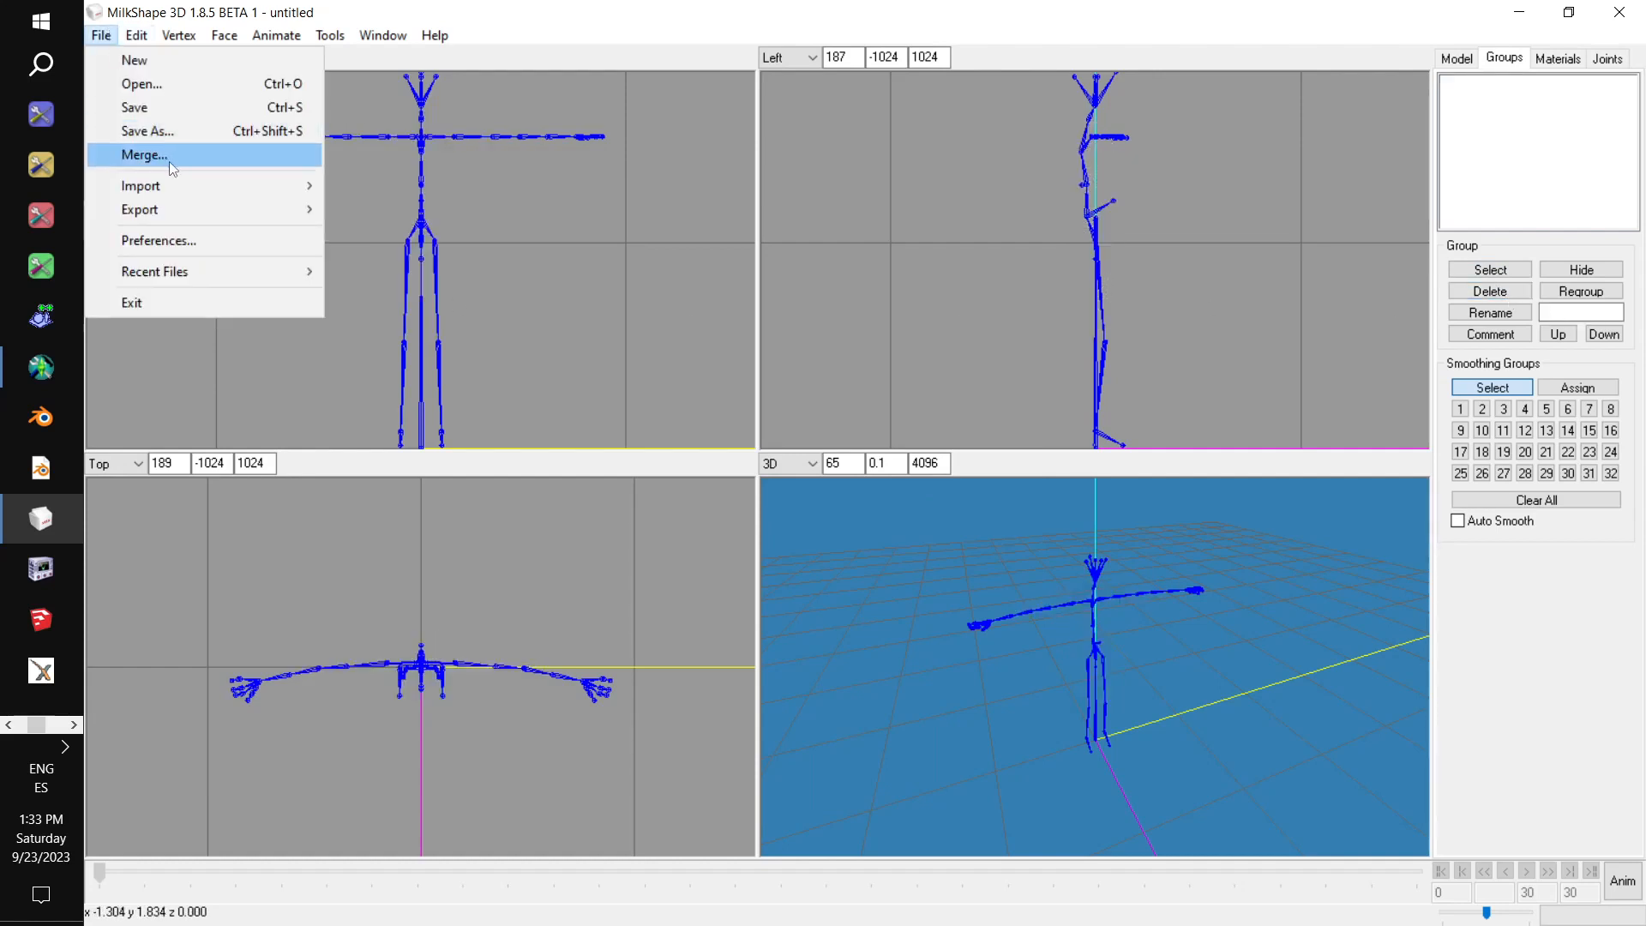
mouse_move(224, 184)
click(595, 436)
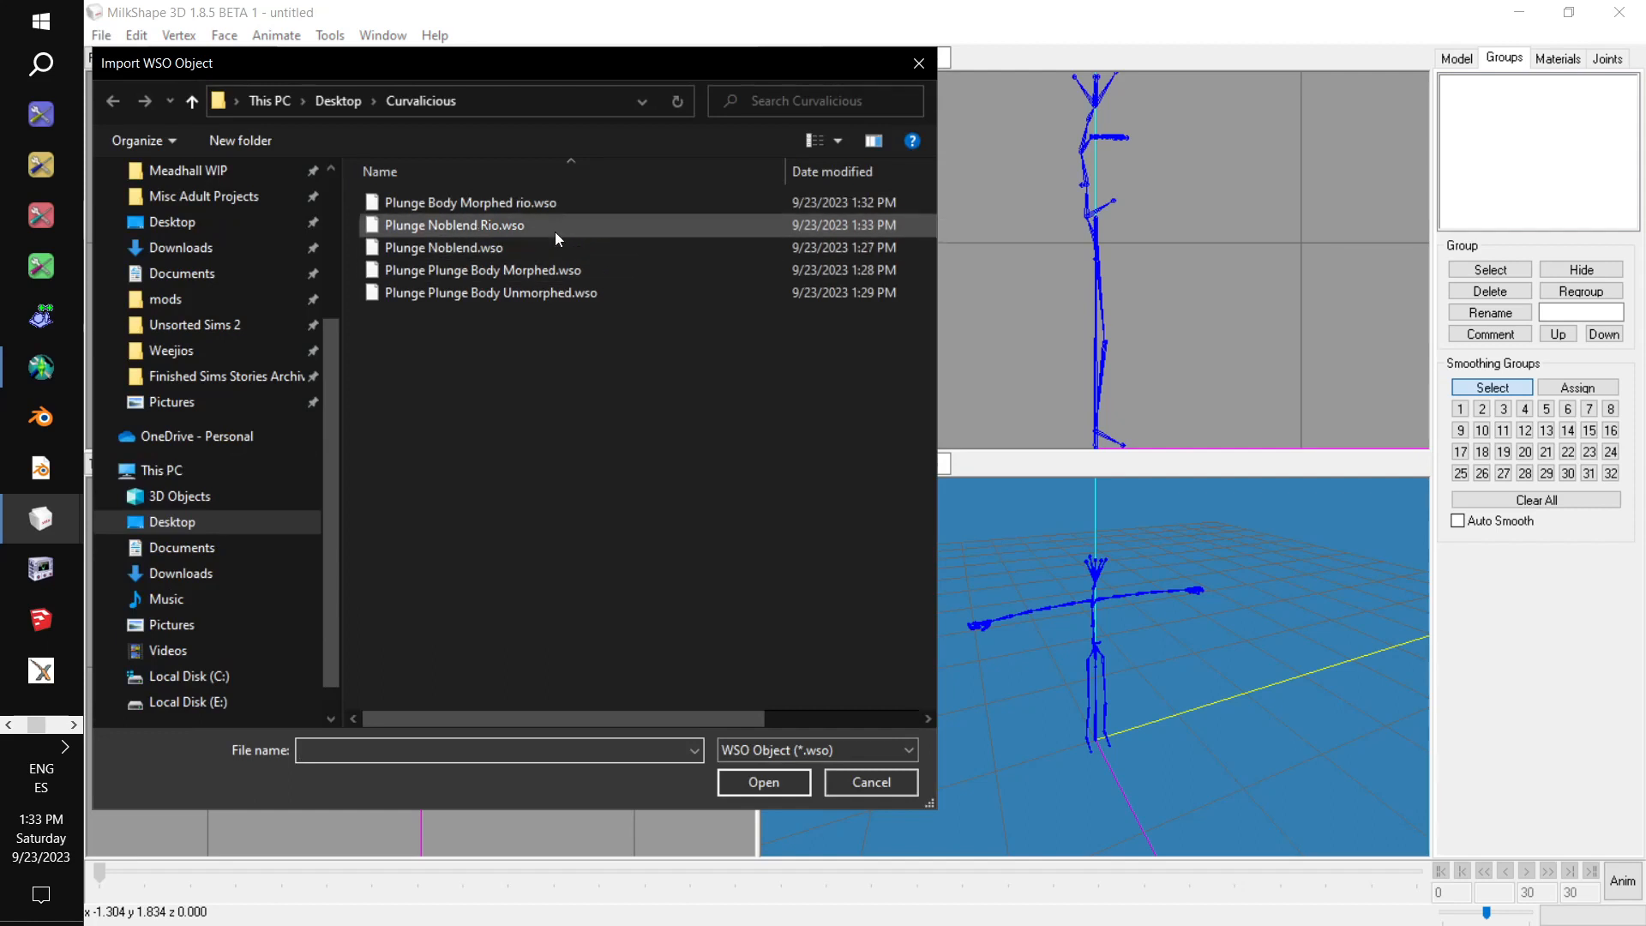
double_click(517, 211)
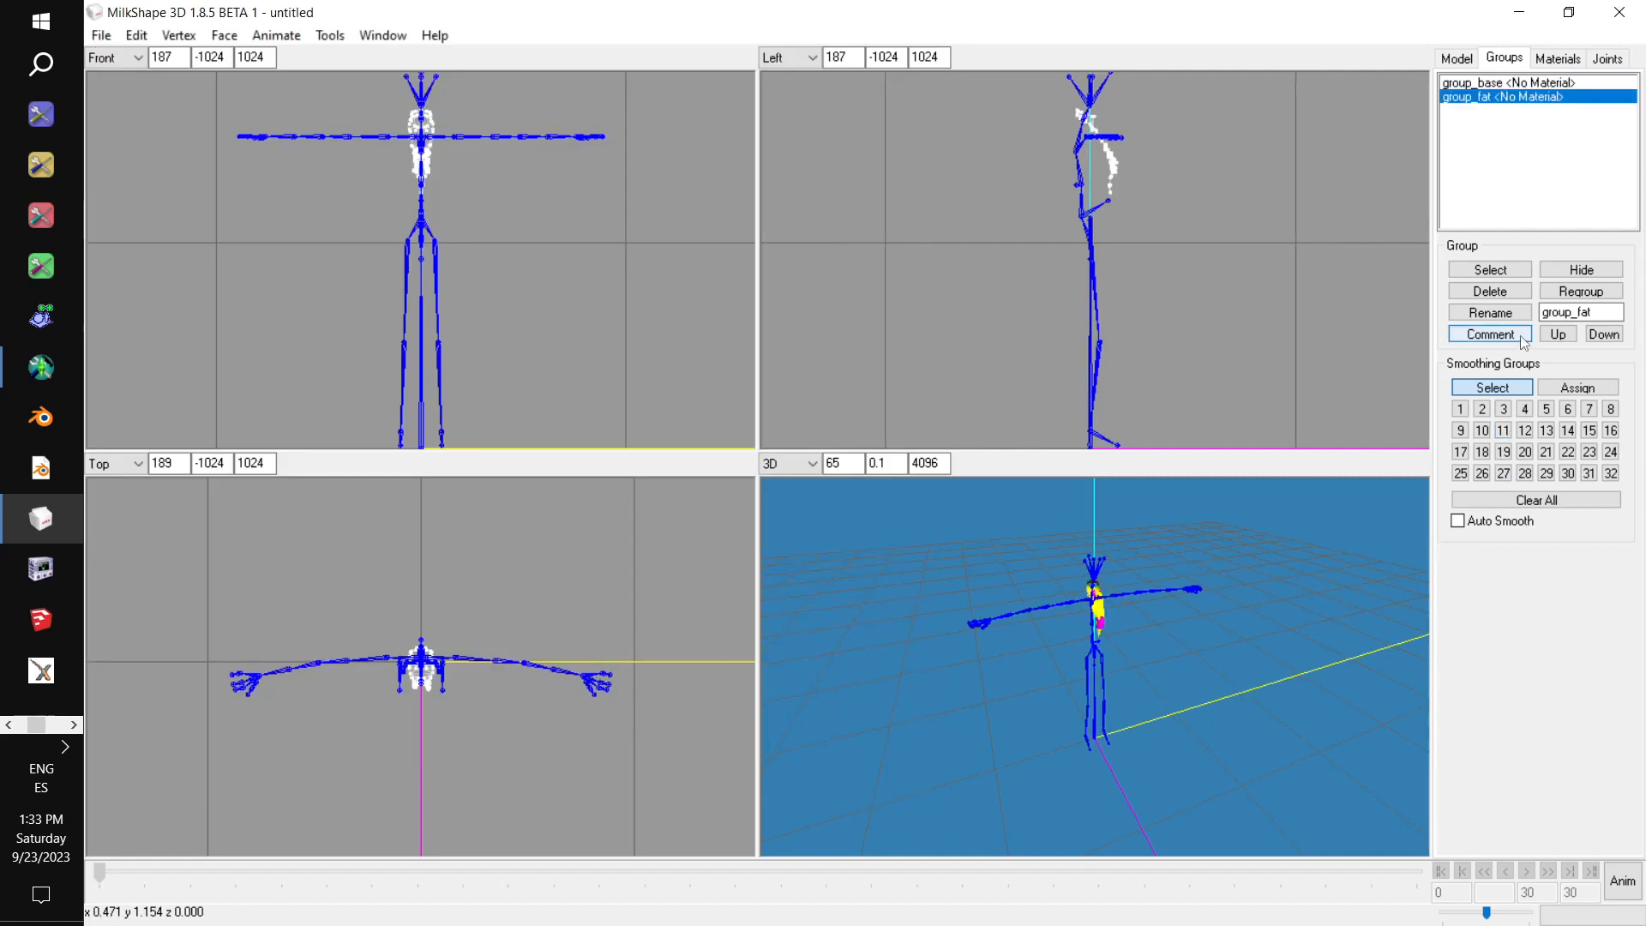
Delete the body mesh's group_base group and rename its group_fat group to group_base.
click(1496, 83)
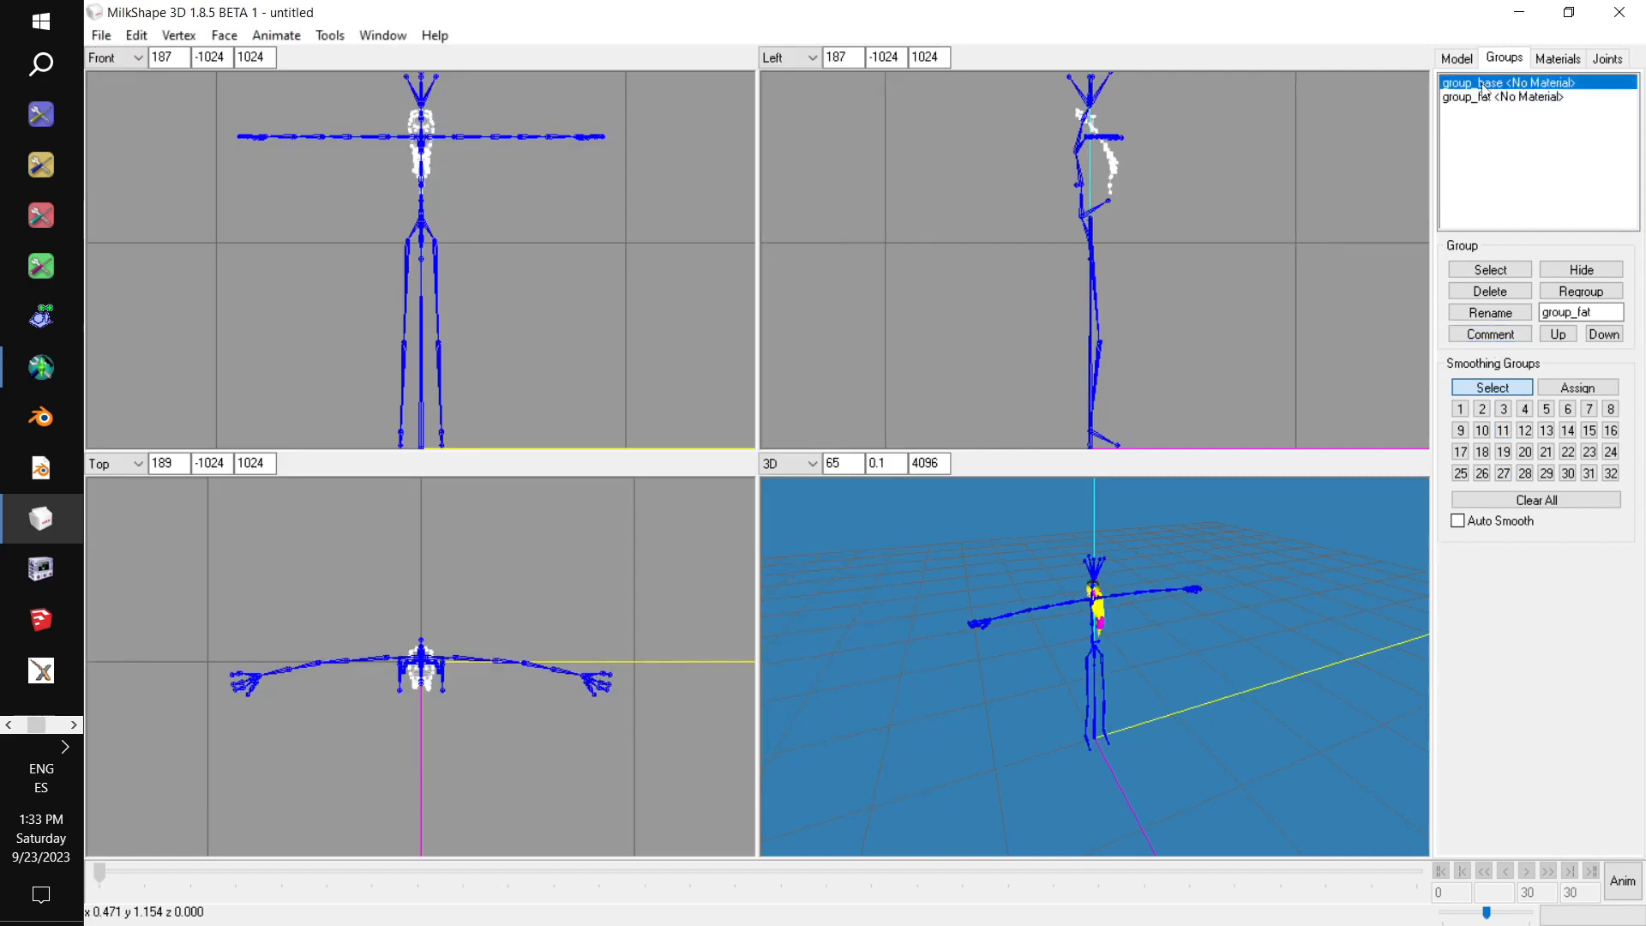
click(1491, 292)
click(1596, 312)
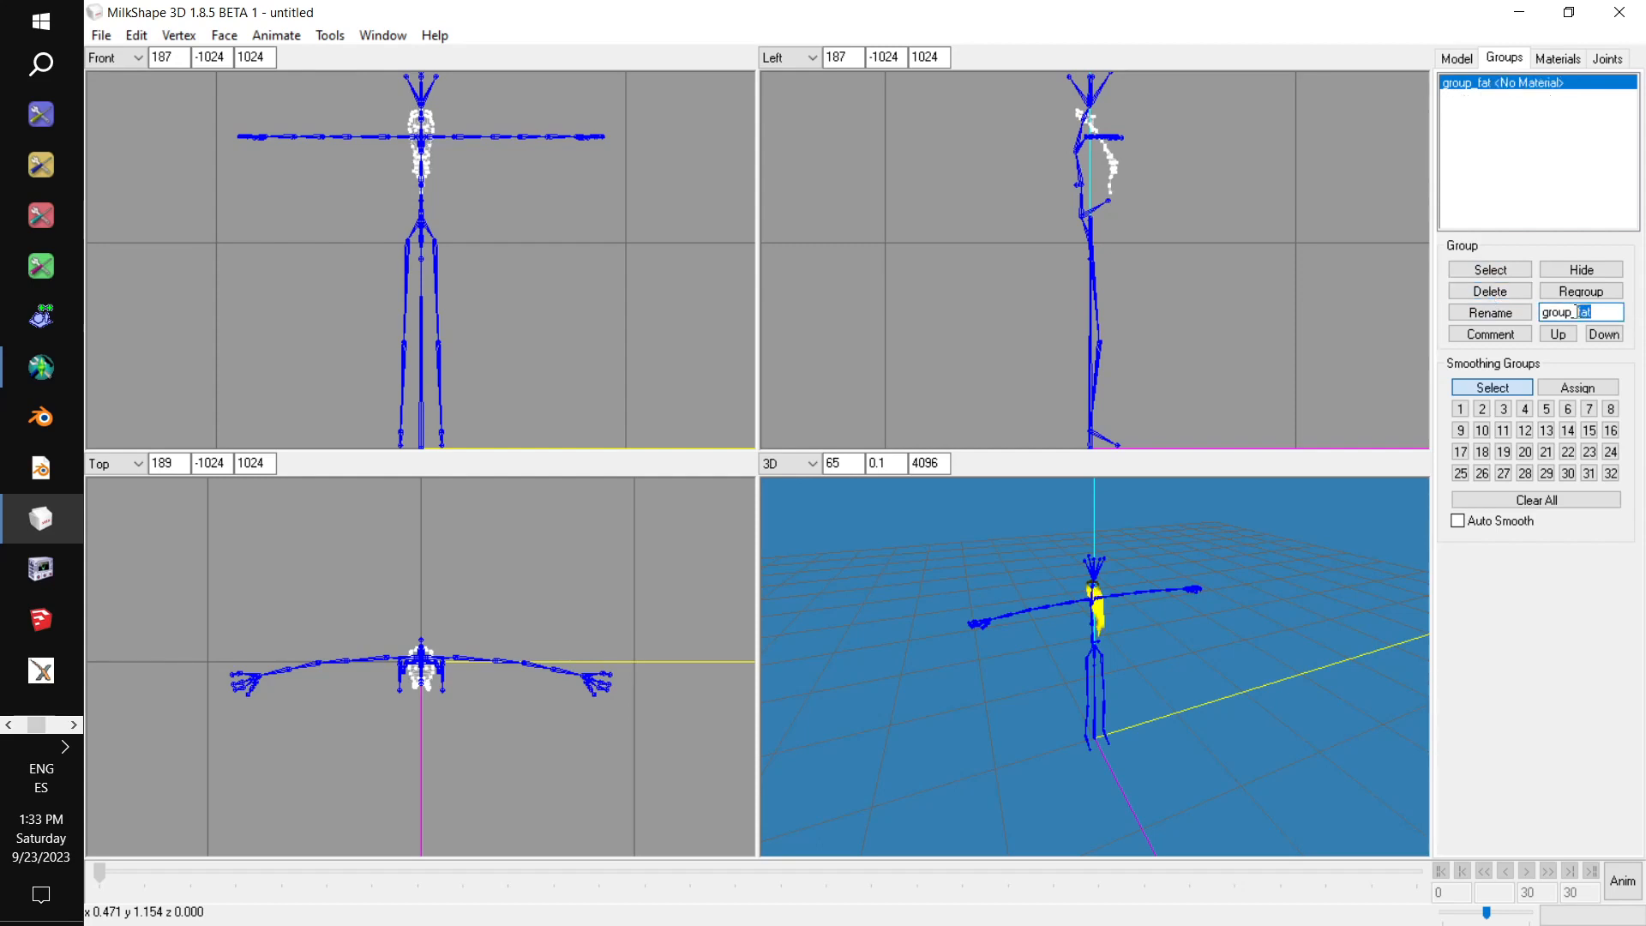
text(base)
click(1488, 315)
Export the body mesh as a TSRW object, replacing Plunge Body Morphed rio.wso in the Curvalicious folder.
click(101, 35)
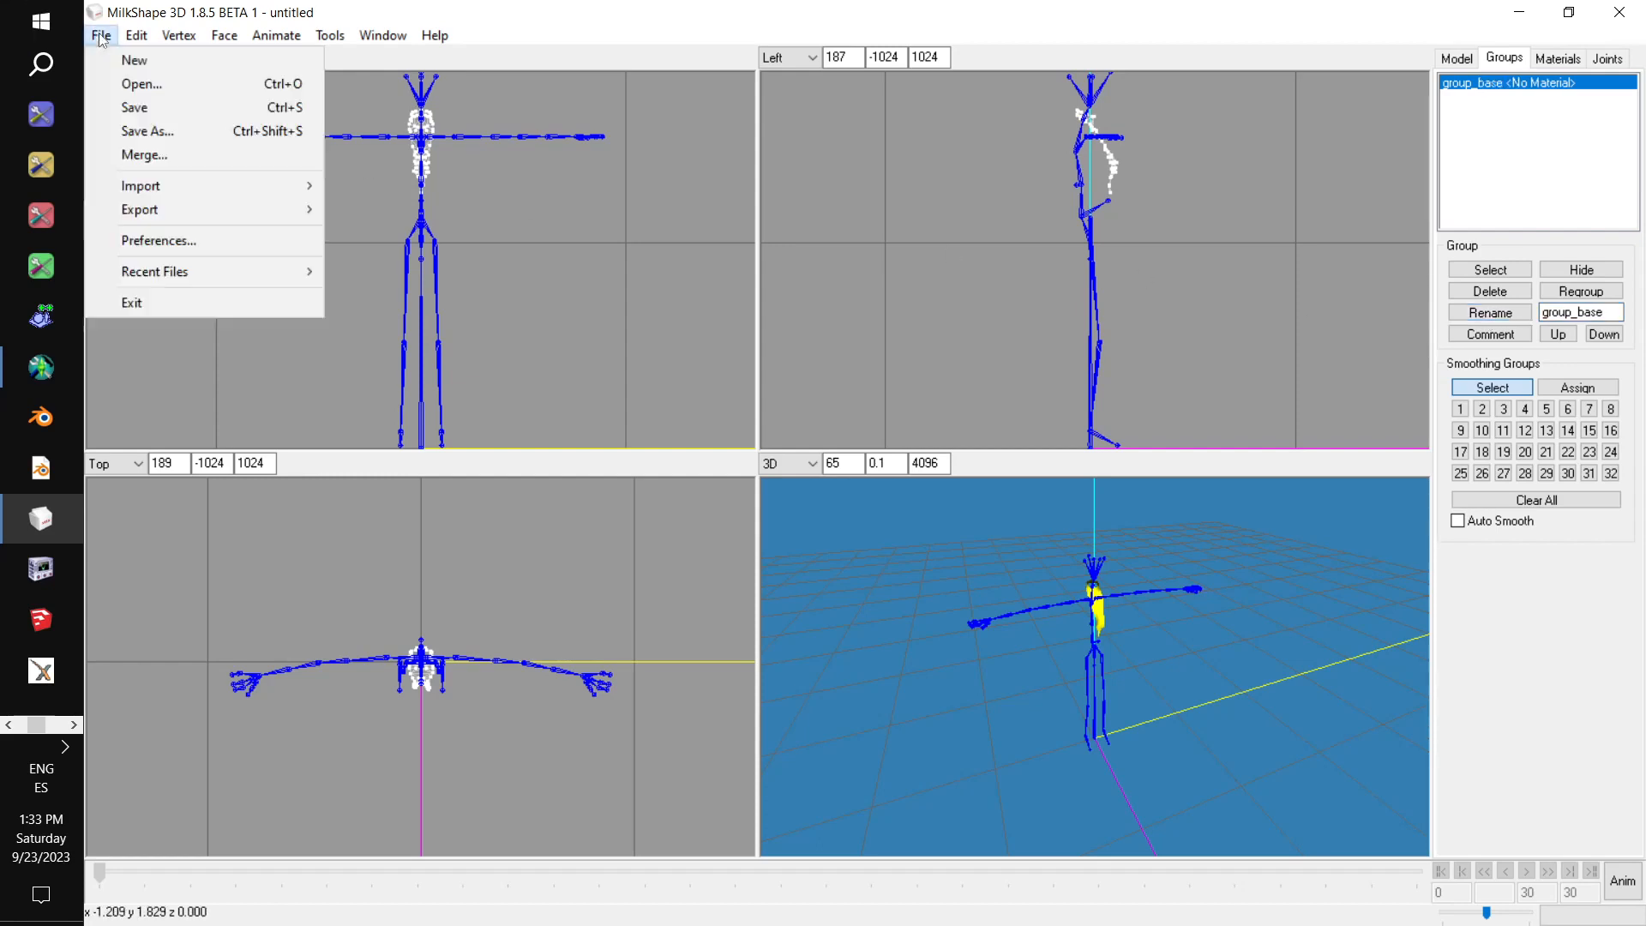
mouse_move(213, 198)
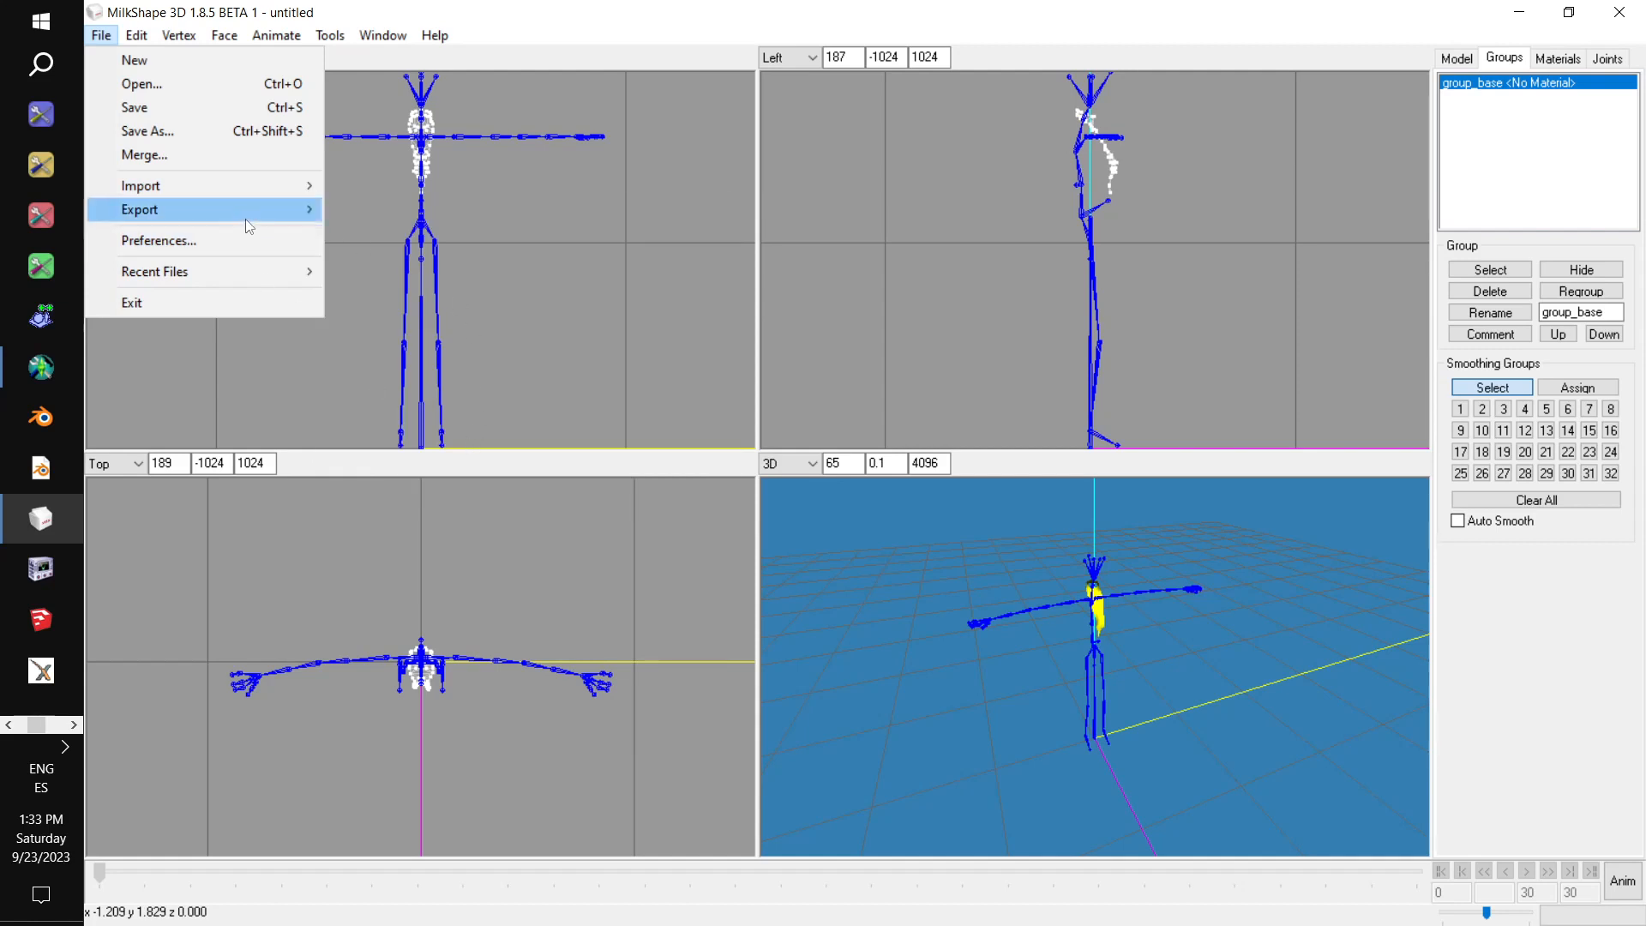
click(428, 460)
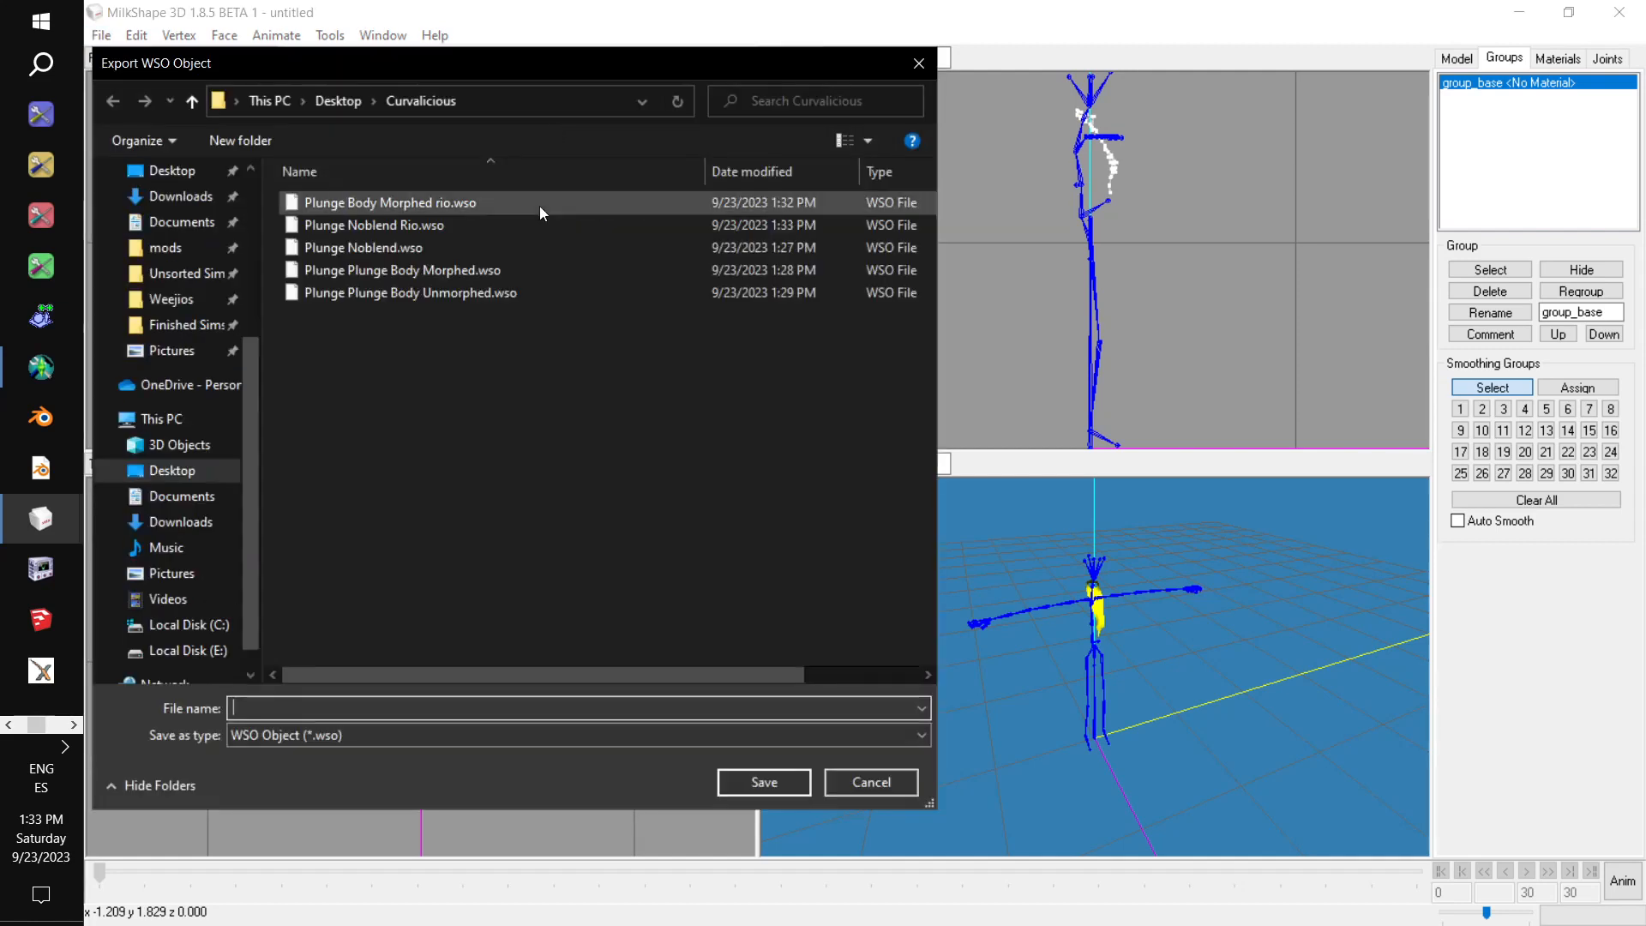
click(518, 204)
click(748, 792)
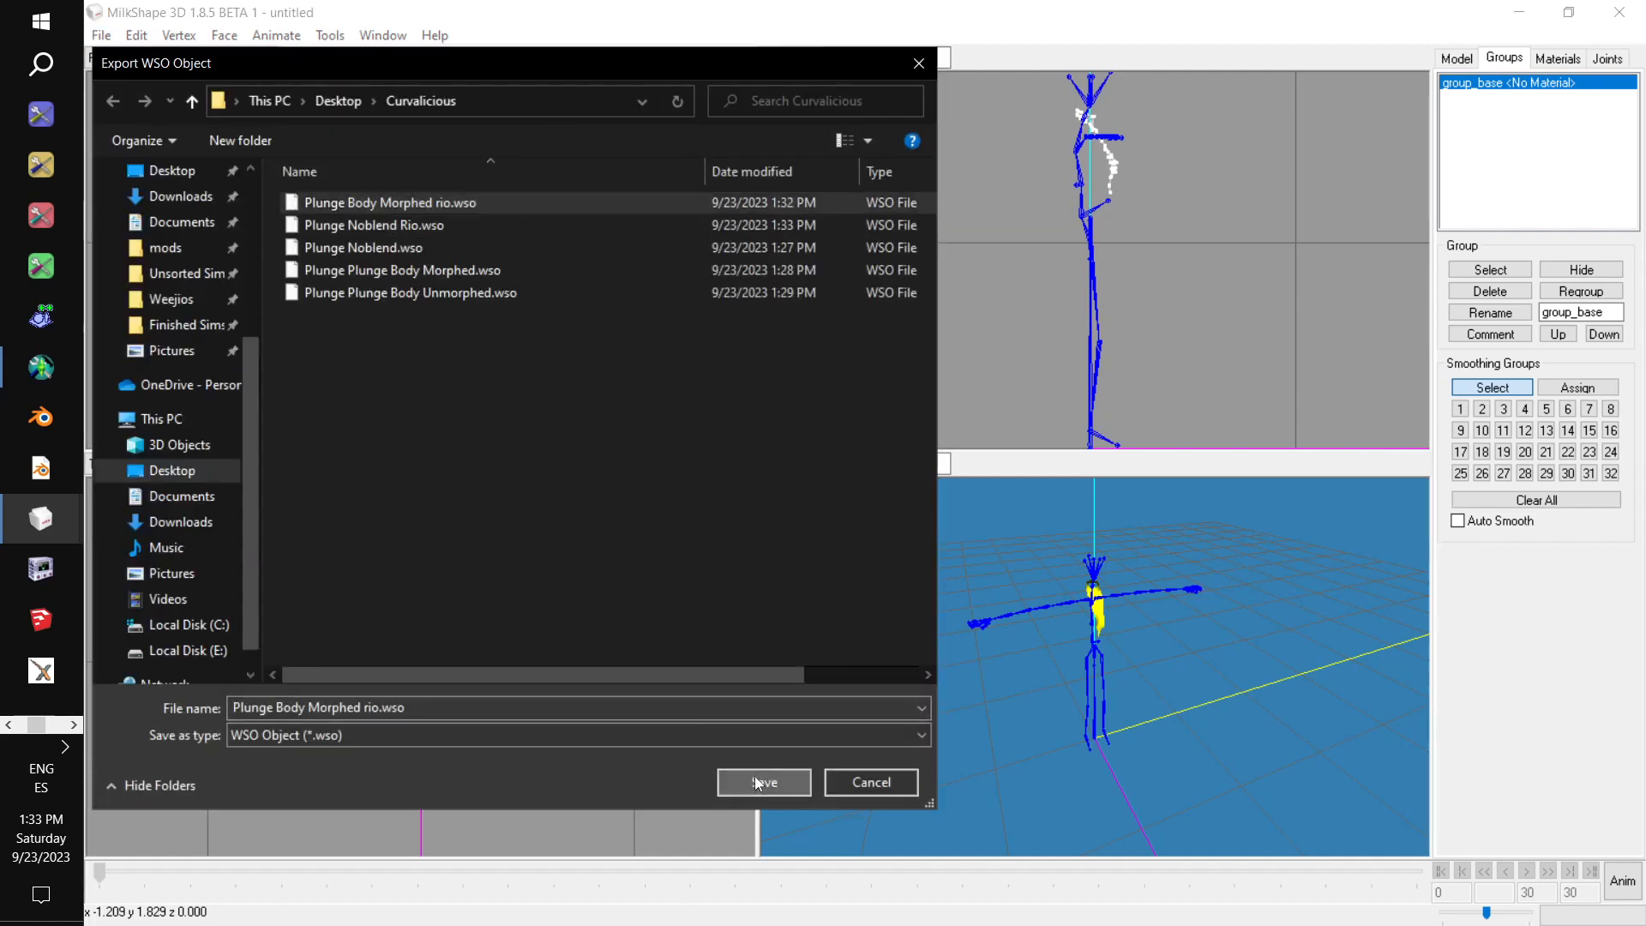
click(929, 481)
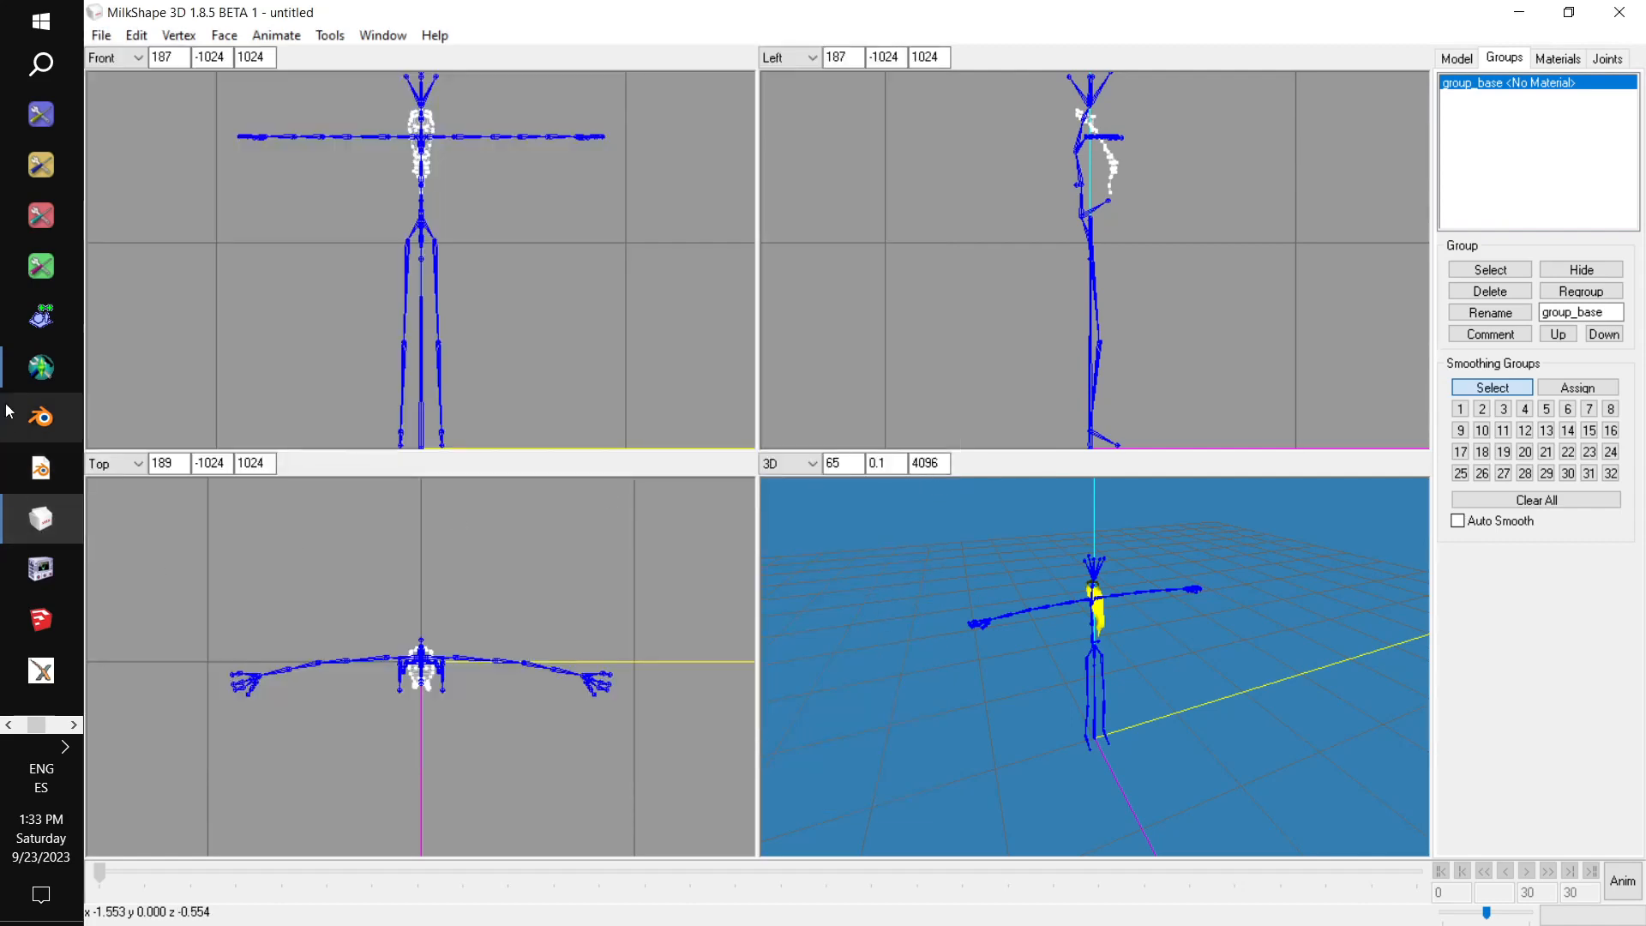
Switch to Mesh Toolkit, set Plunge Noblend Rio.wso as the mesh to morph and afbodymorphs.wso from Female Morphs as the reference.
click(40, 367)
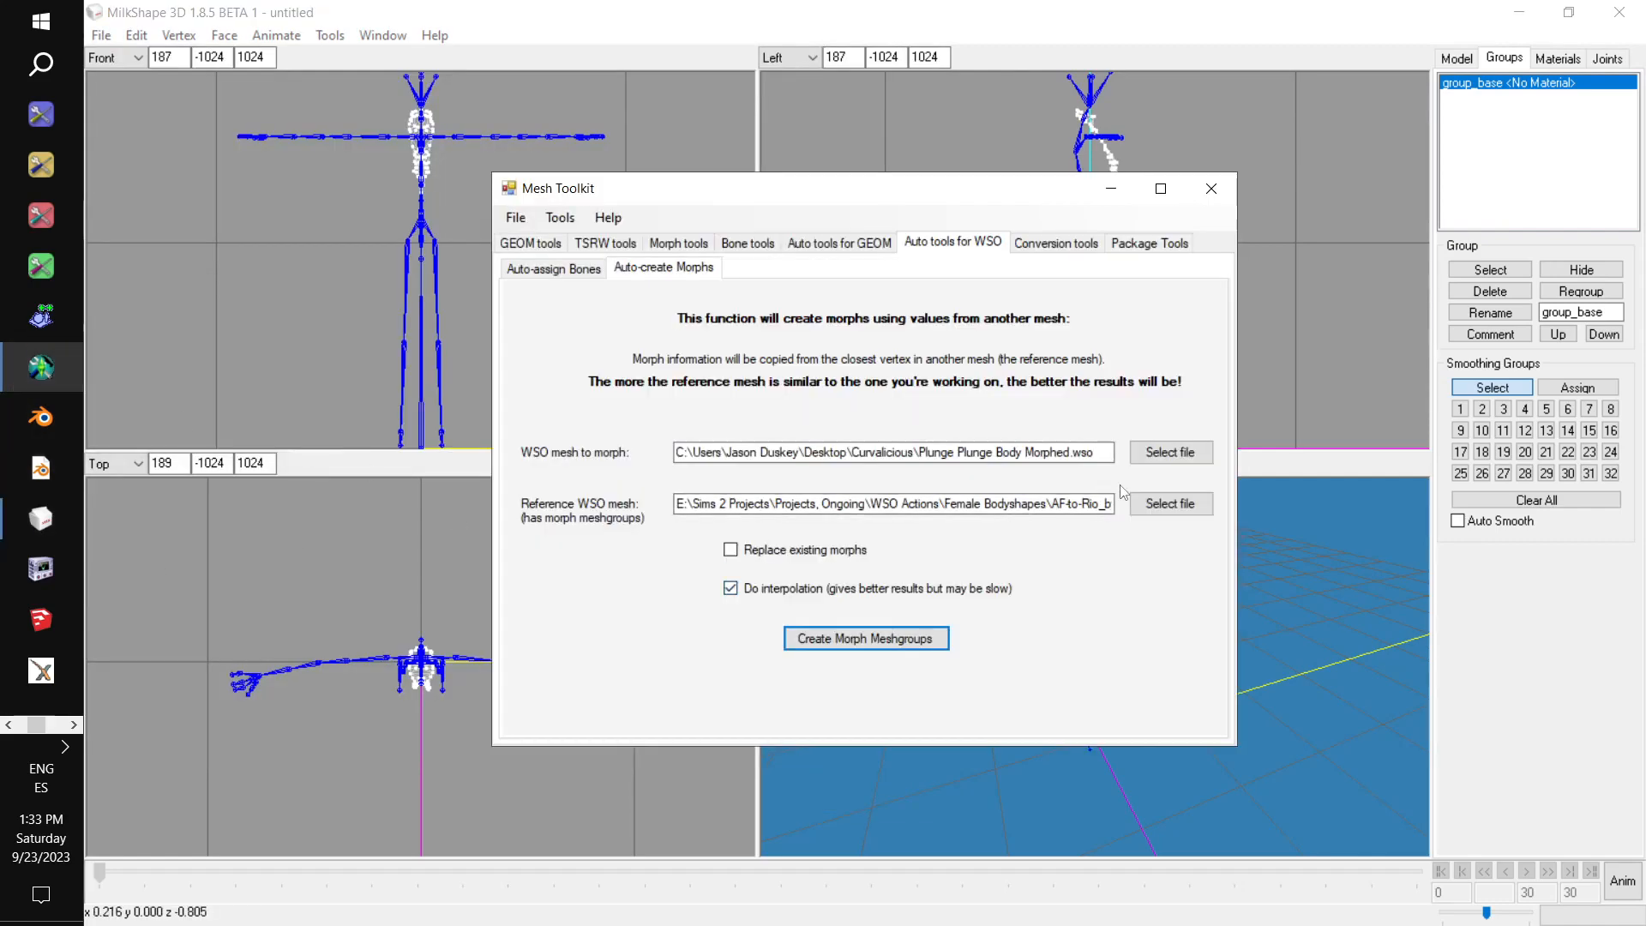
click(1170, 452)
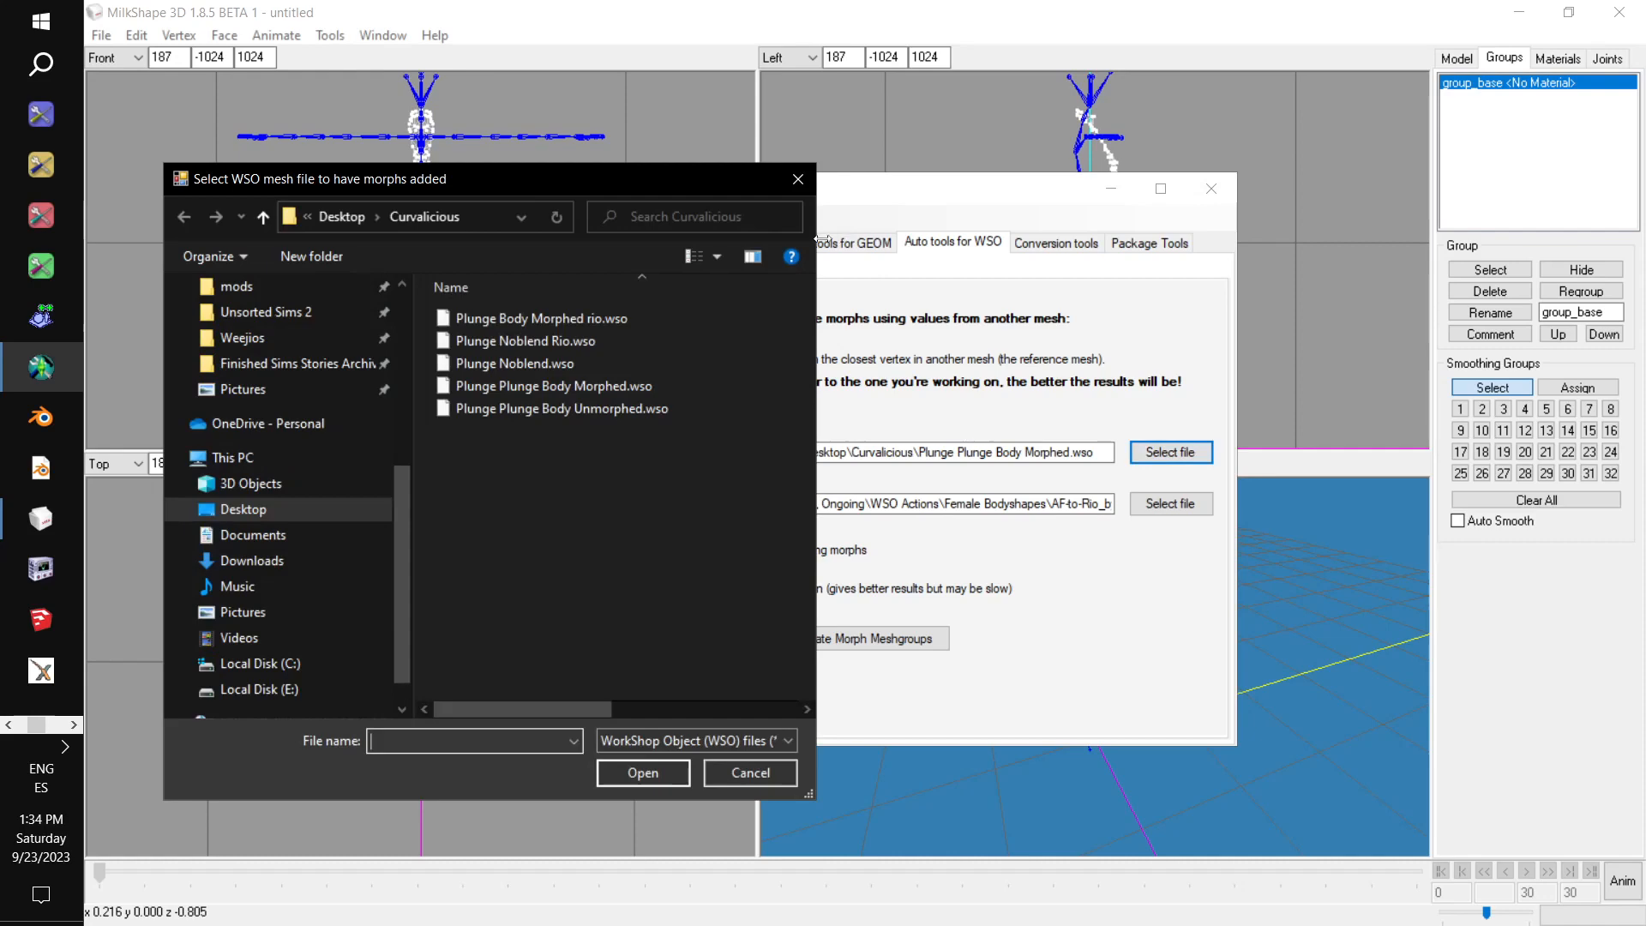
double_click(636, 342)
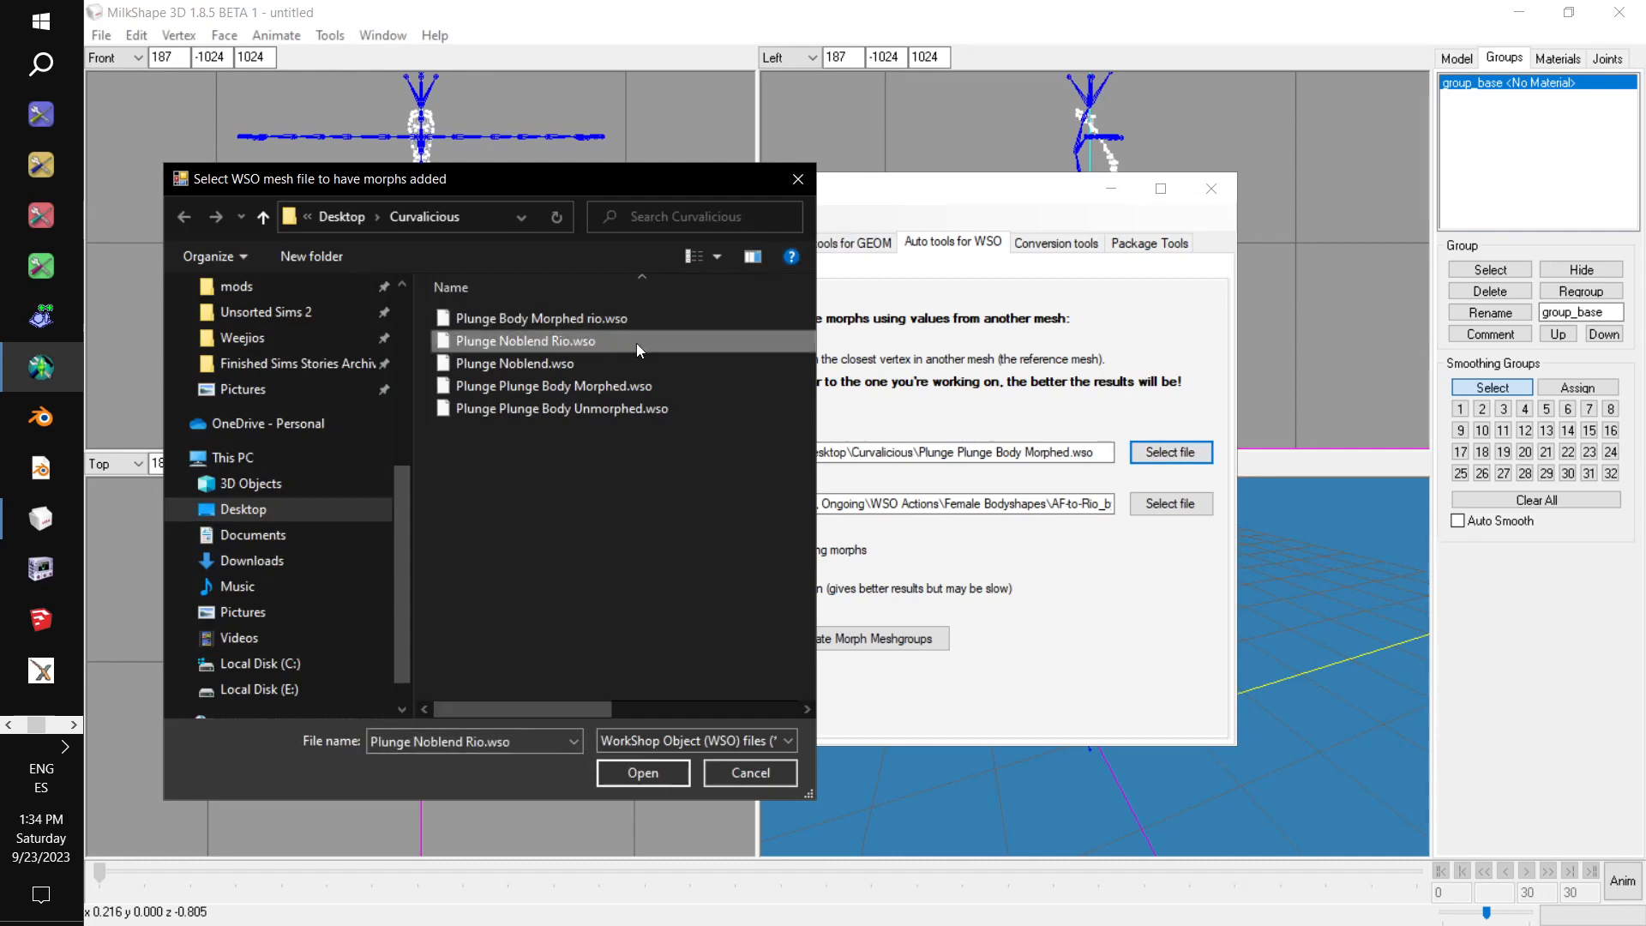
click(1169, 504)
scroll(283, 412, up, 5)
click(257, 482)
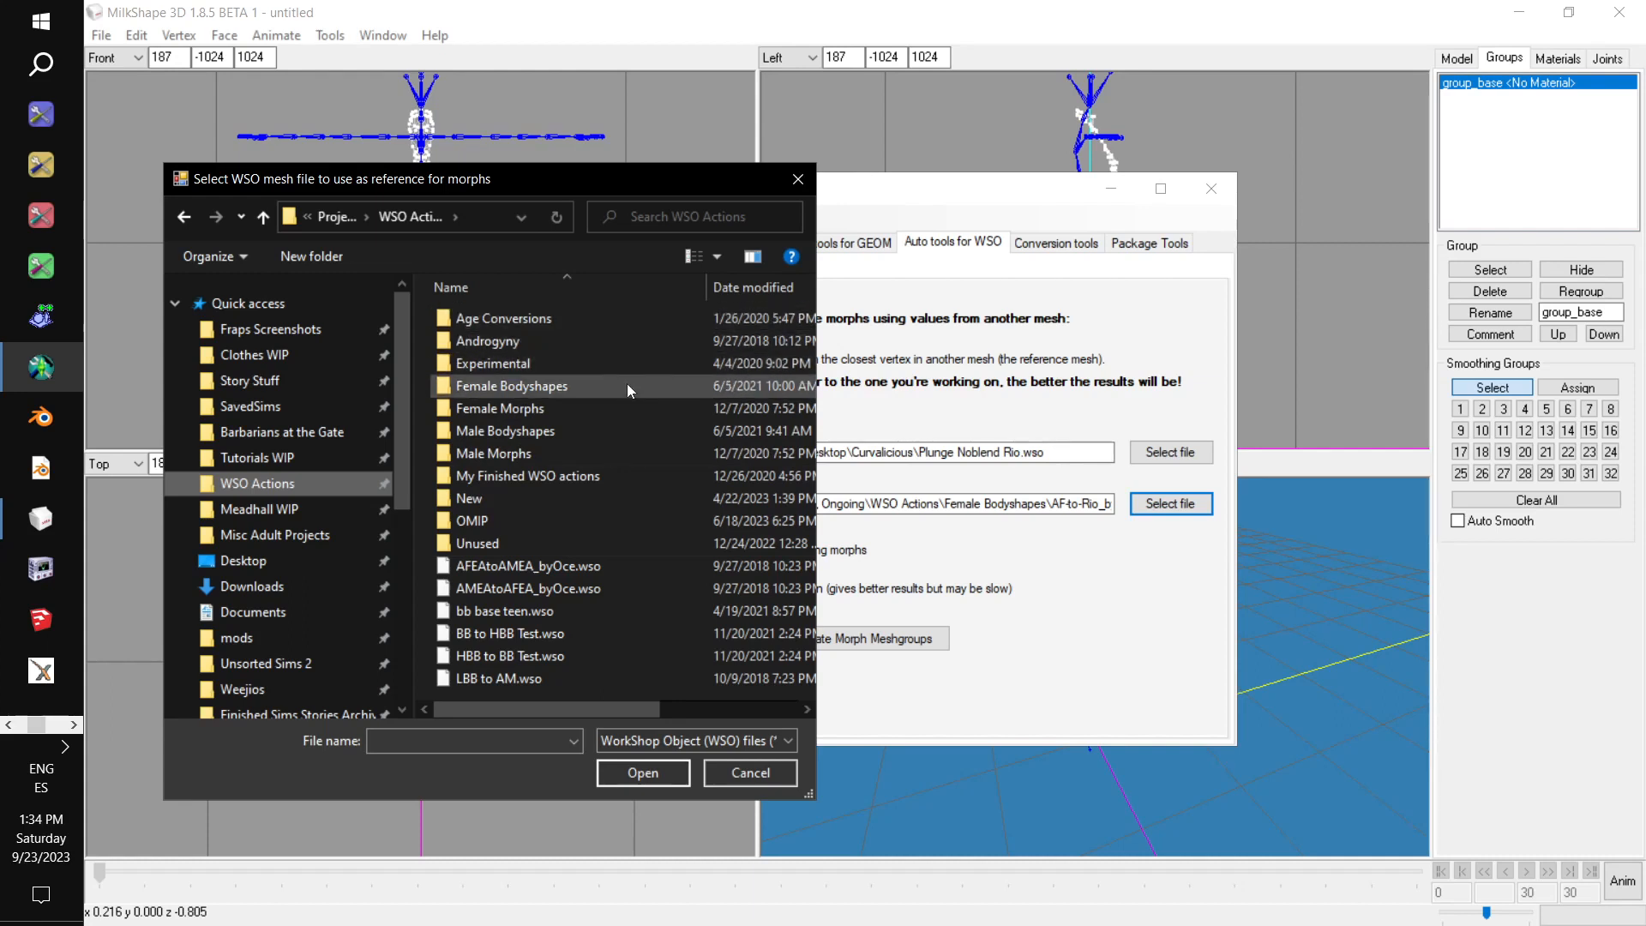
double_click(626, 407)
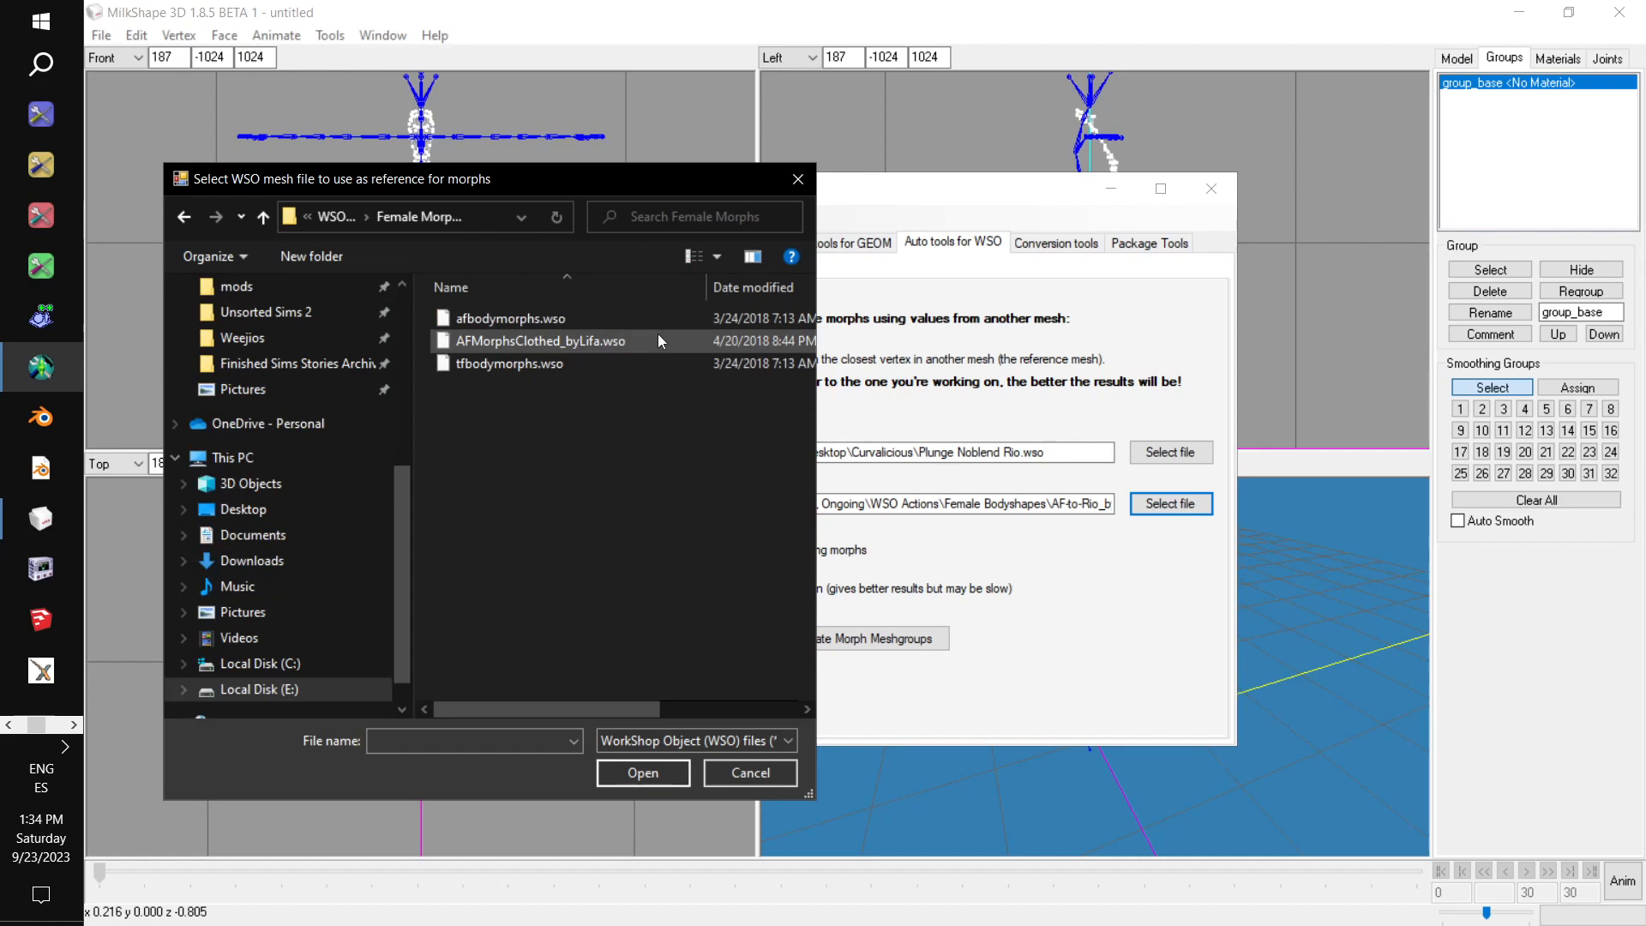
double_click(643, 317)
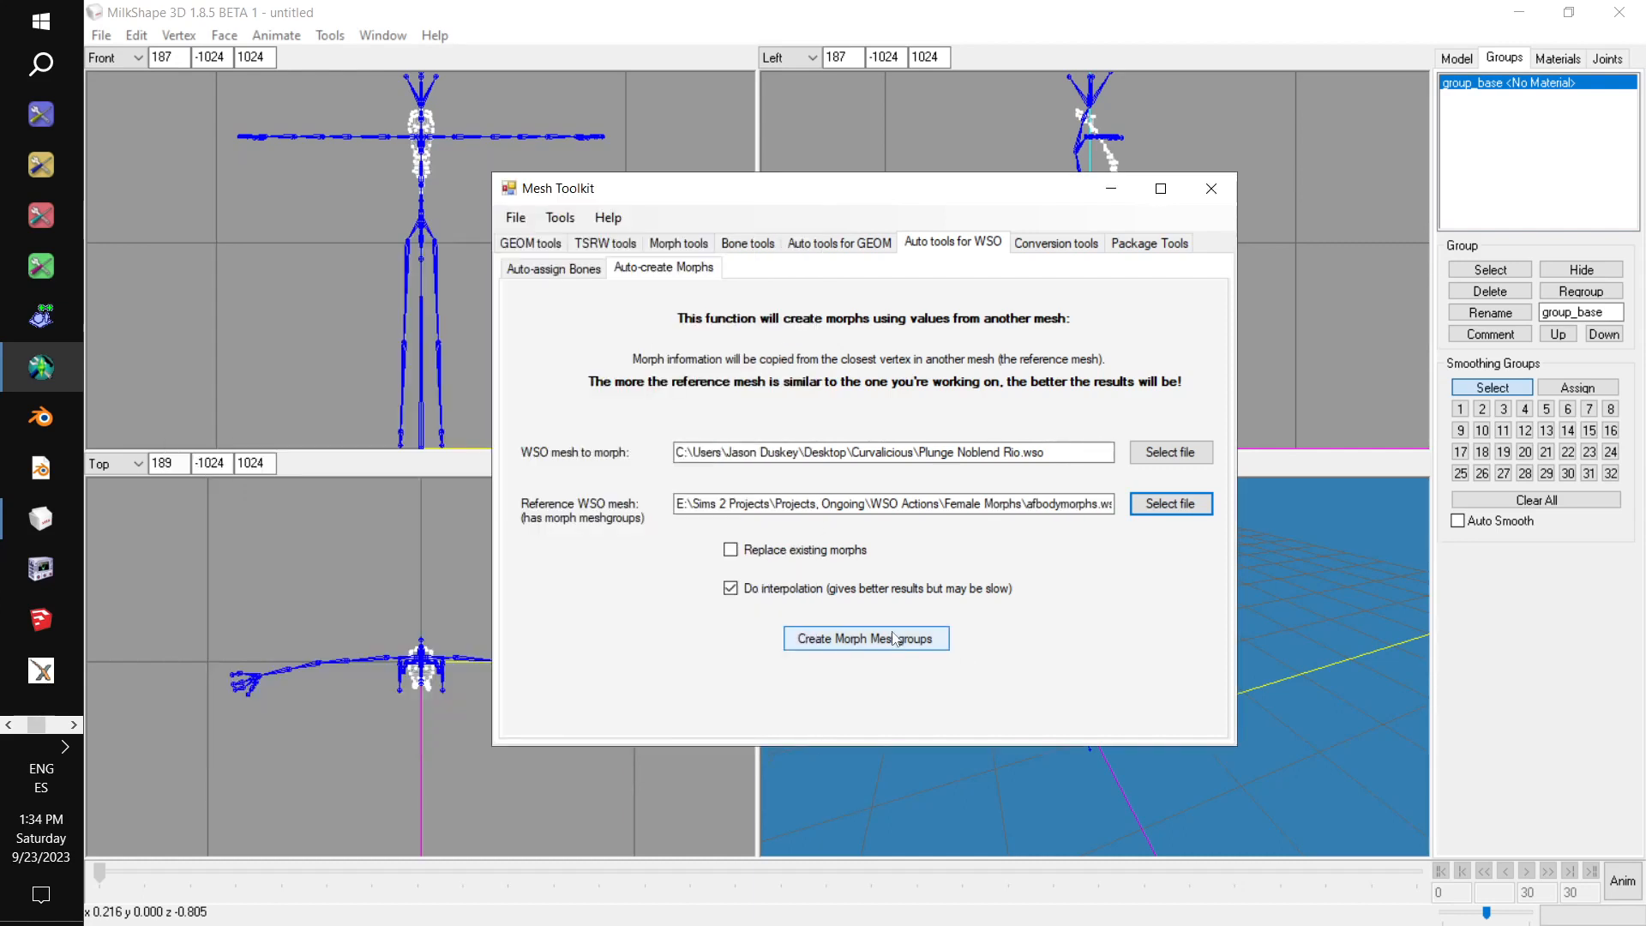
Create the morph meshgroups and save the dress mesh as Plunge Noblend Rio 001 in the desktop's Curvalicious folder.
click(924, 643)
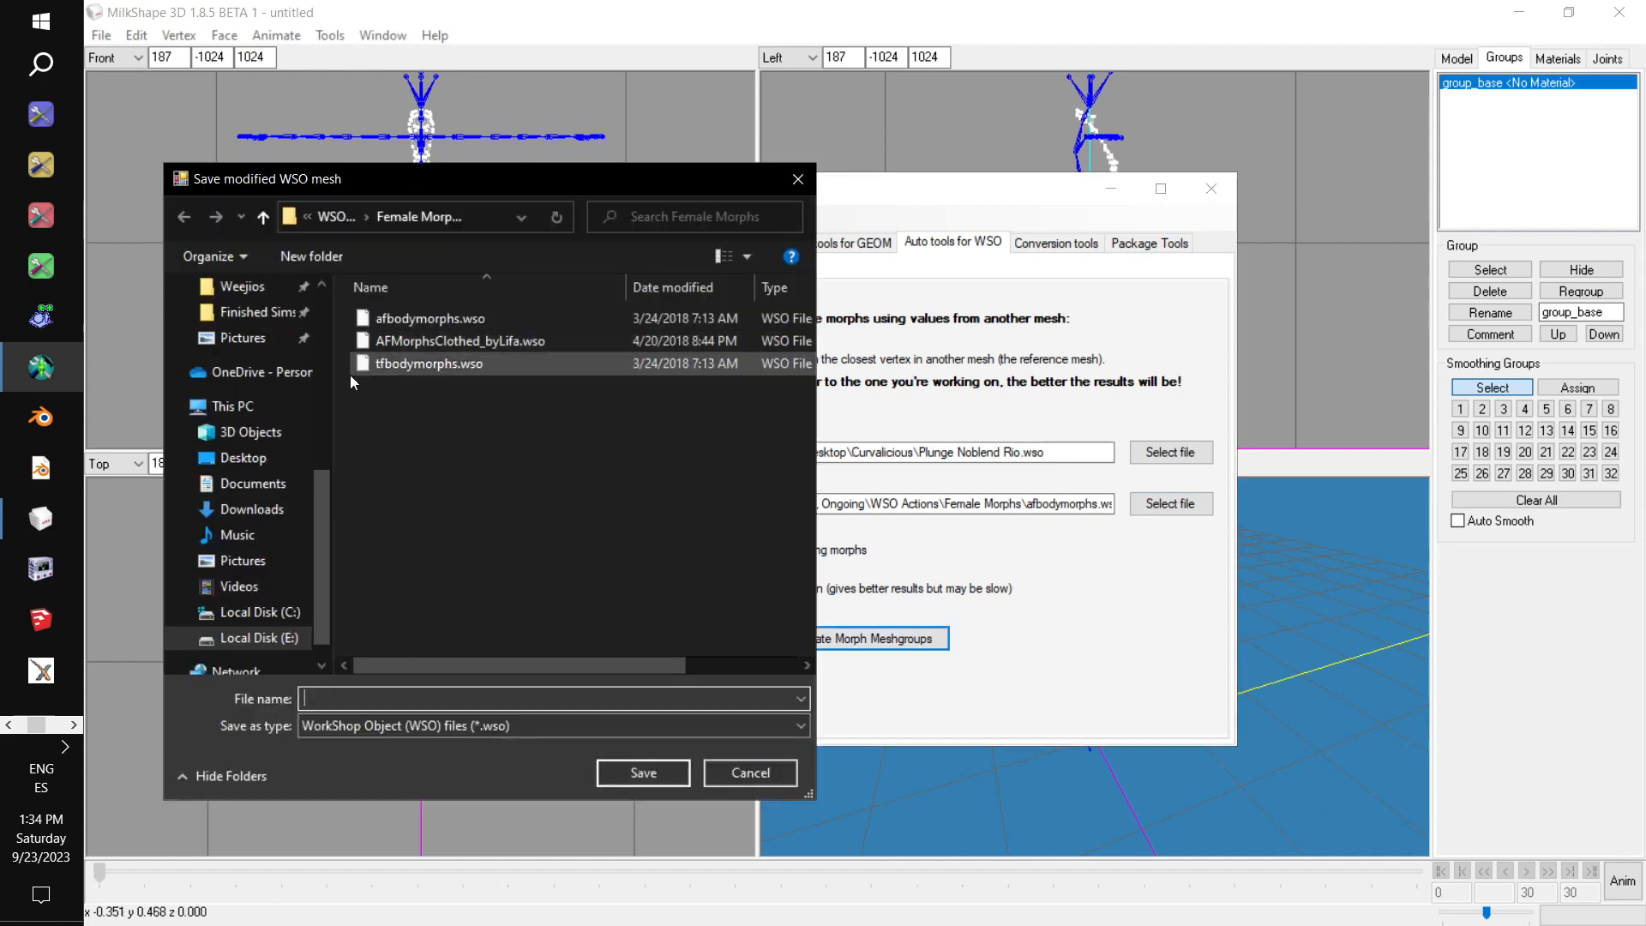
scroll(305, 464, up, 3)
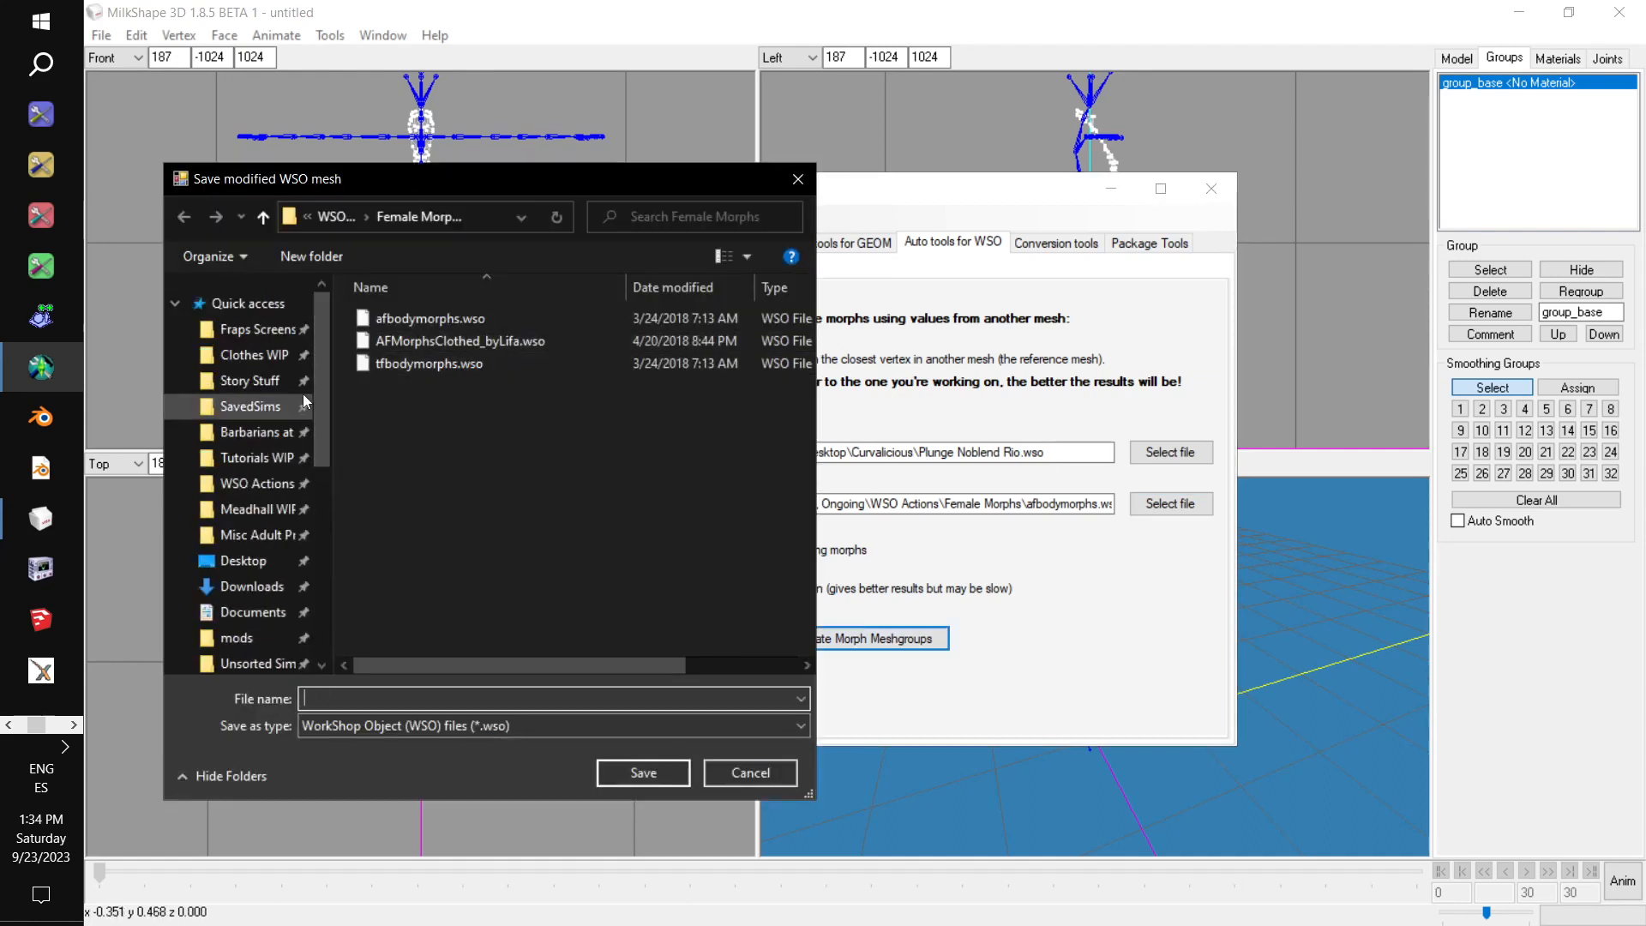
click(253, 534)
click(244, 560)
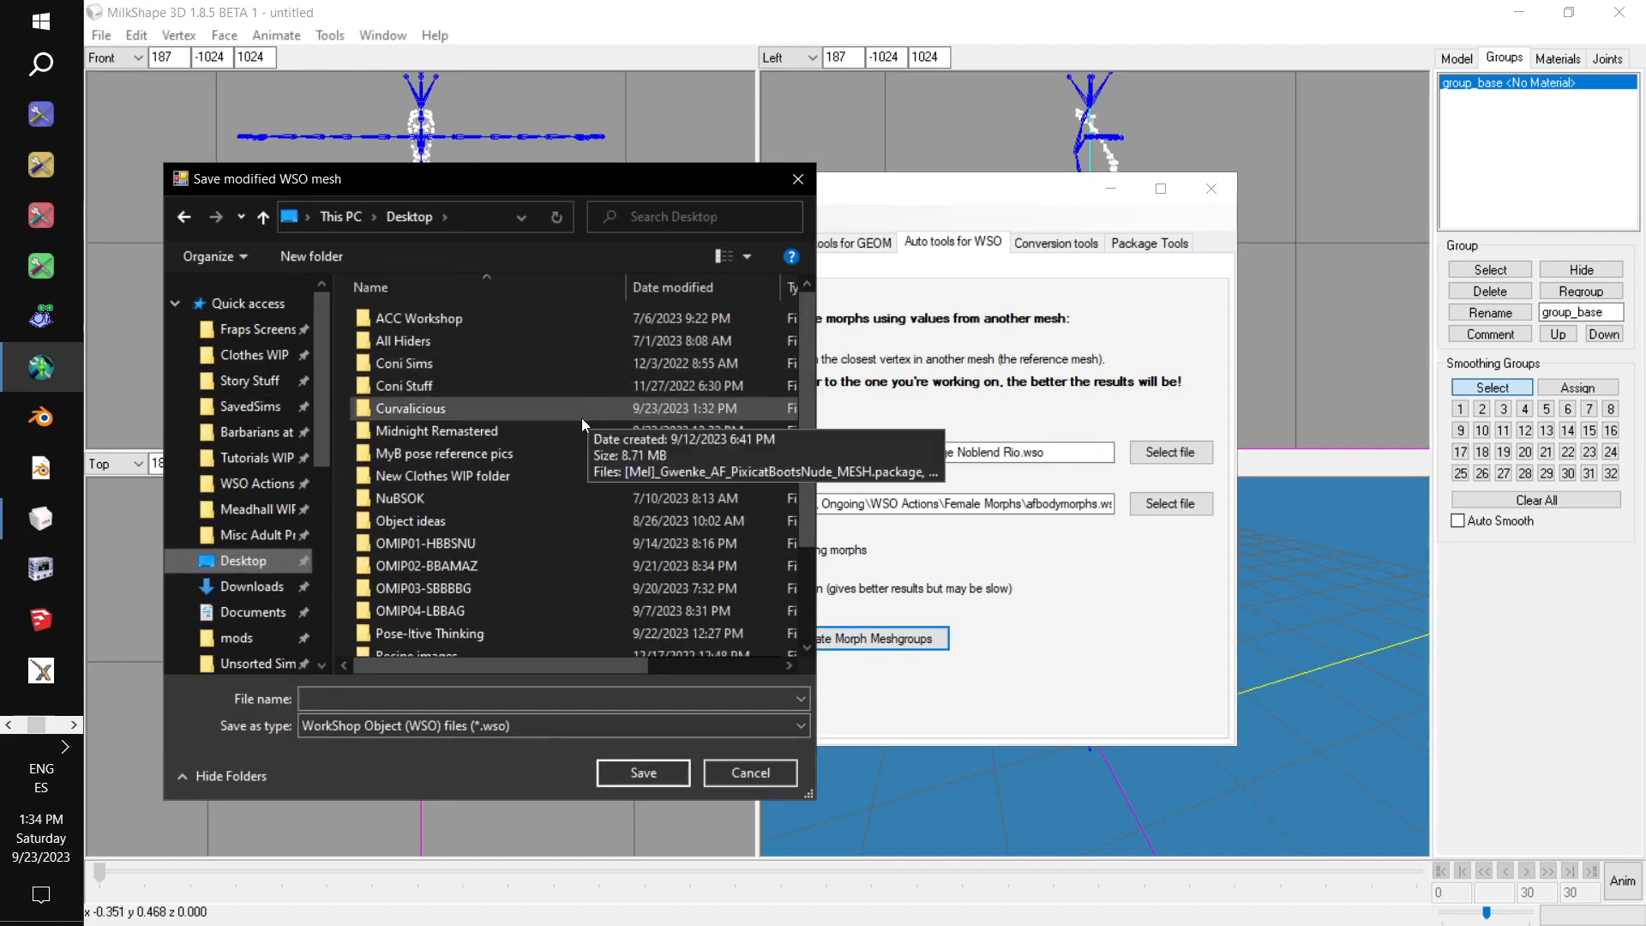
double_click(548, 409)
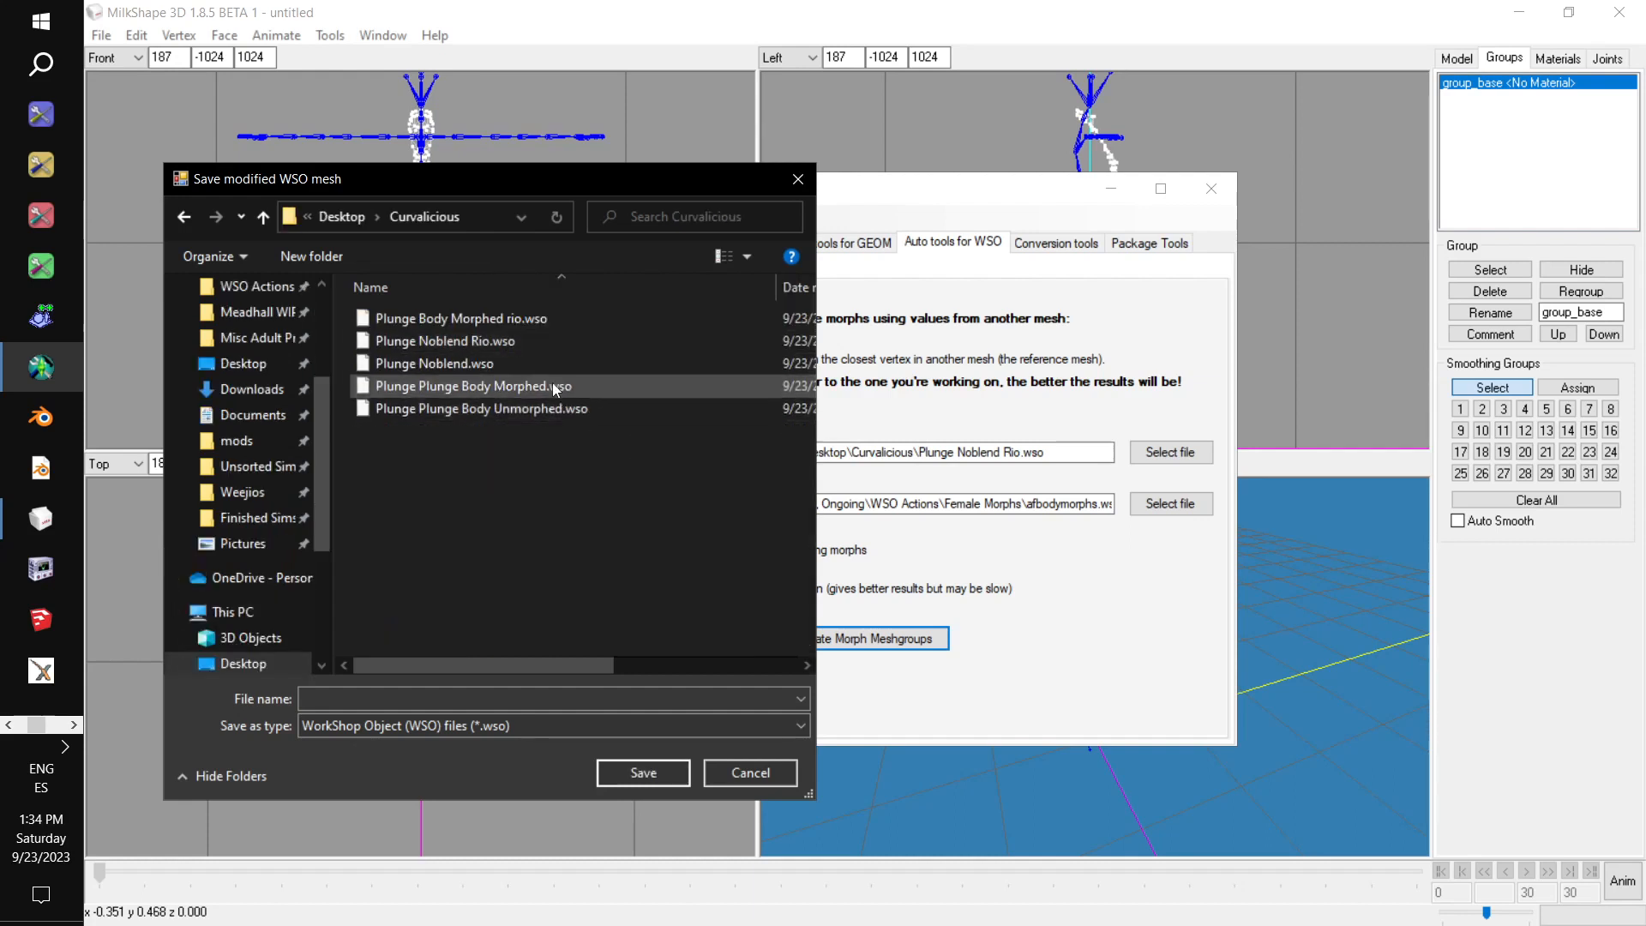
click(549, 341)
click(457, 699)
drag(457, 698, 408, 701)
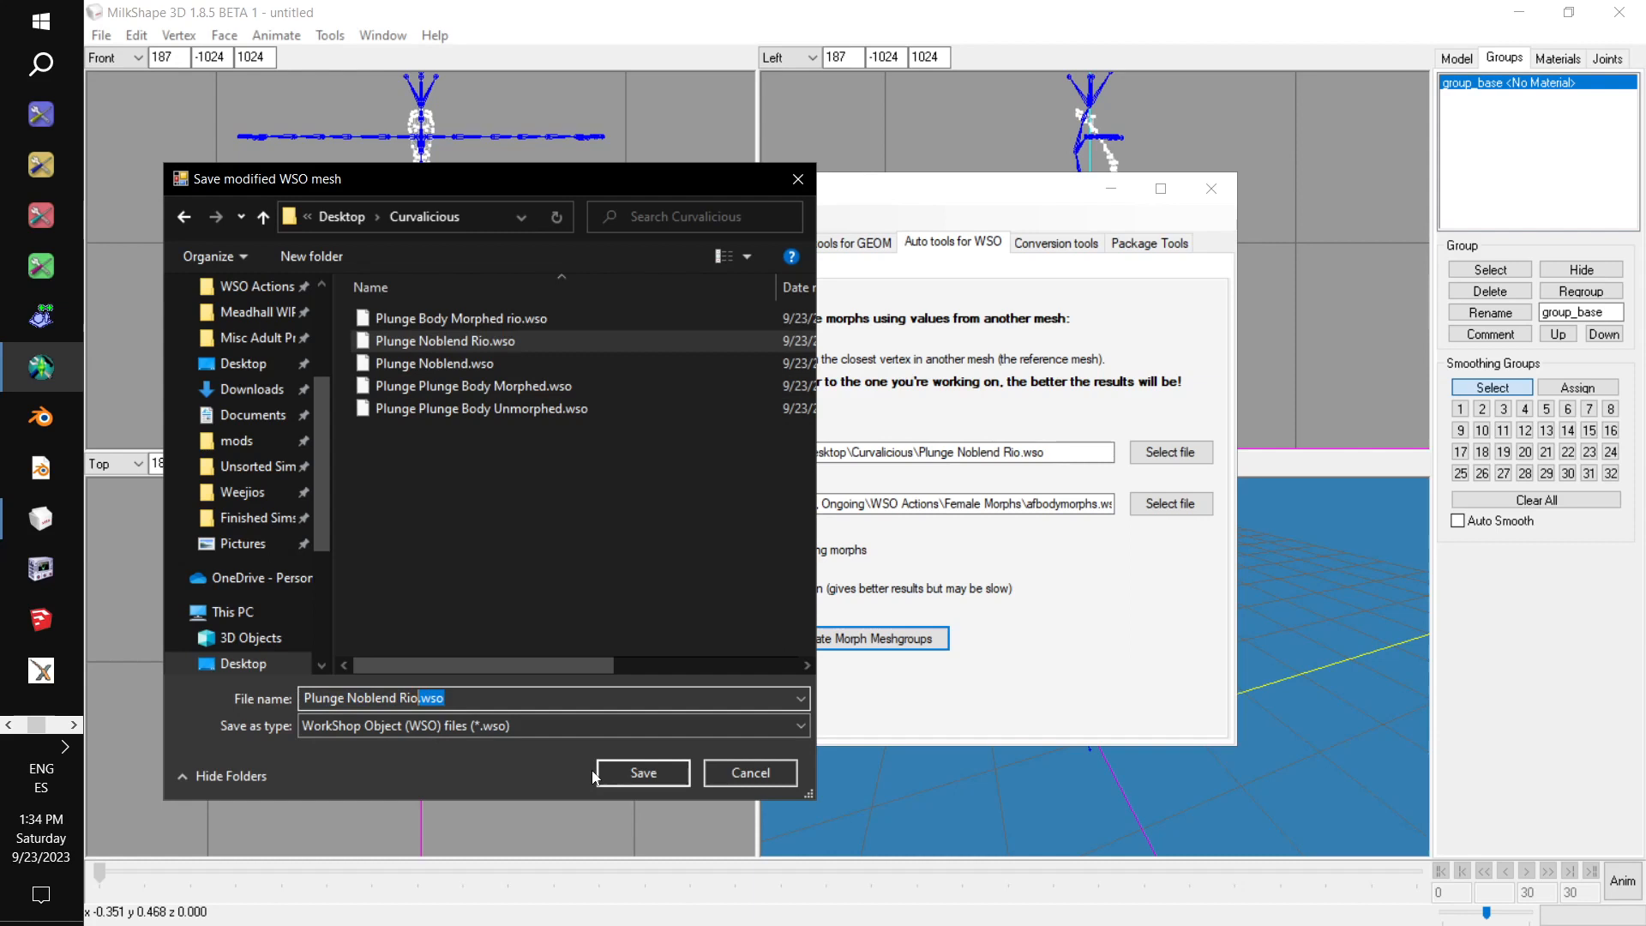
key(BackSpace)
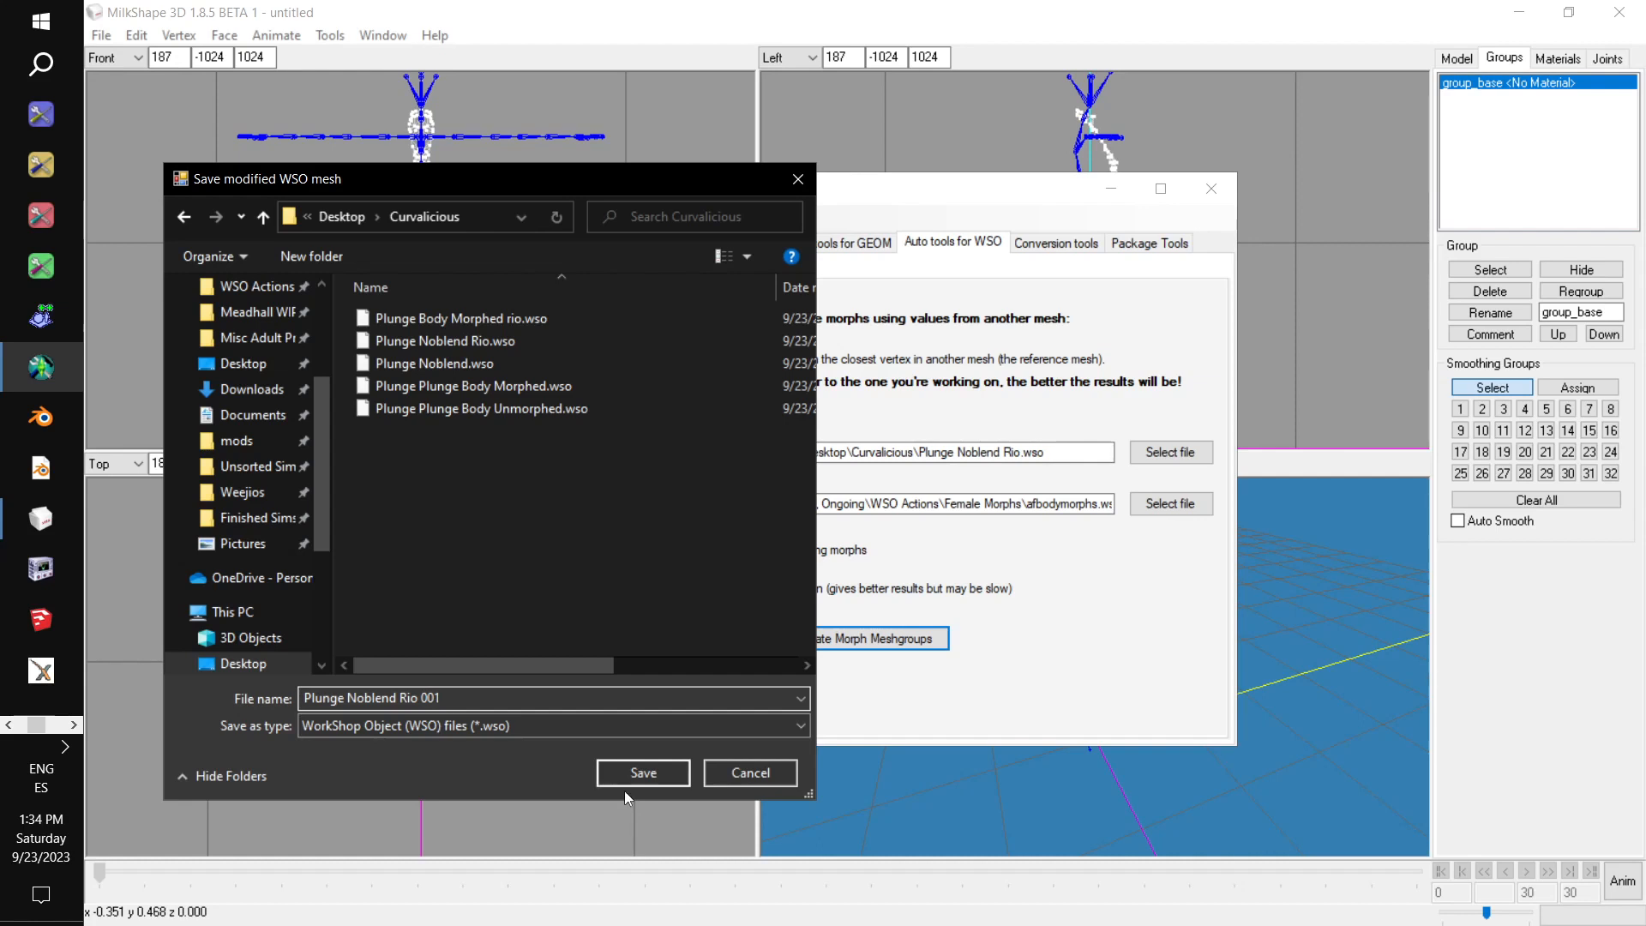
click(640, 773)
Choose Plunge Body Morphed rio.wso as the mesh to morph and save its created morph meshgroups as Plunge Body Morphed rio 001.
click(1171, 452)
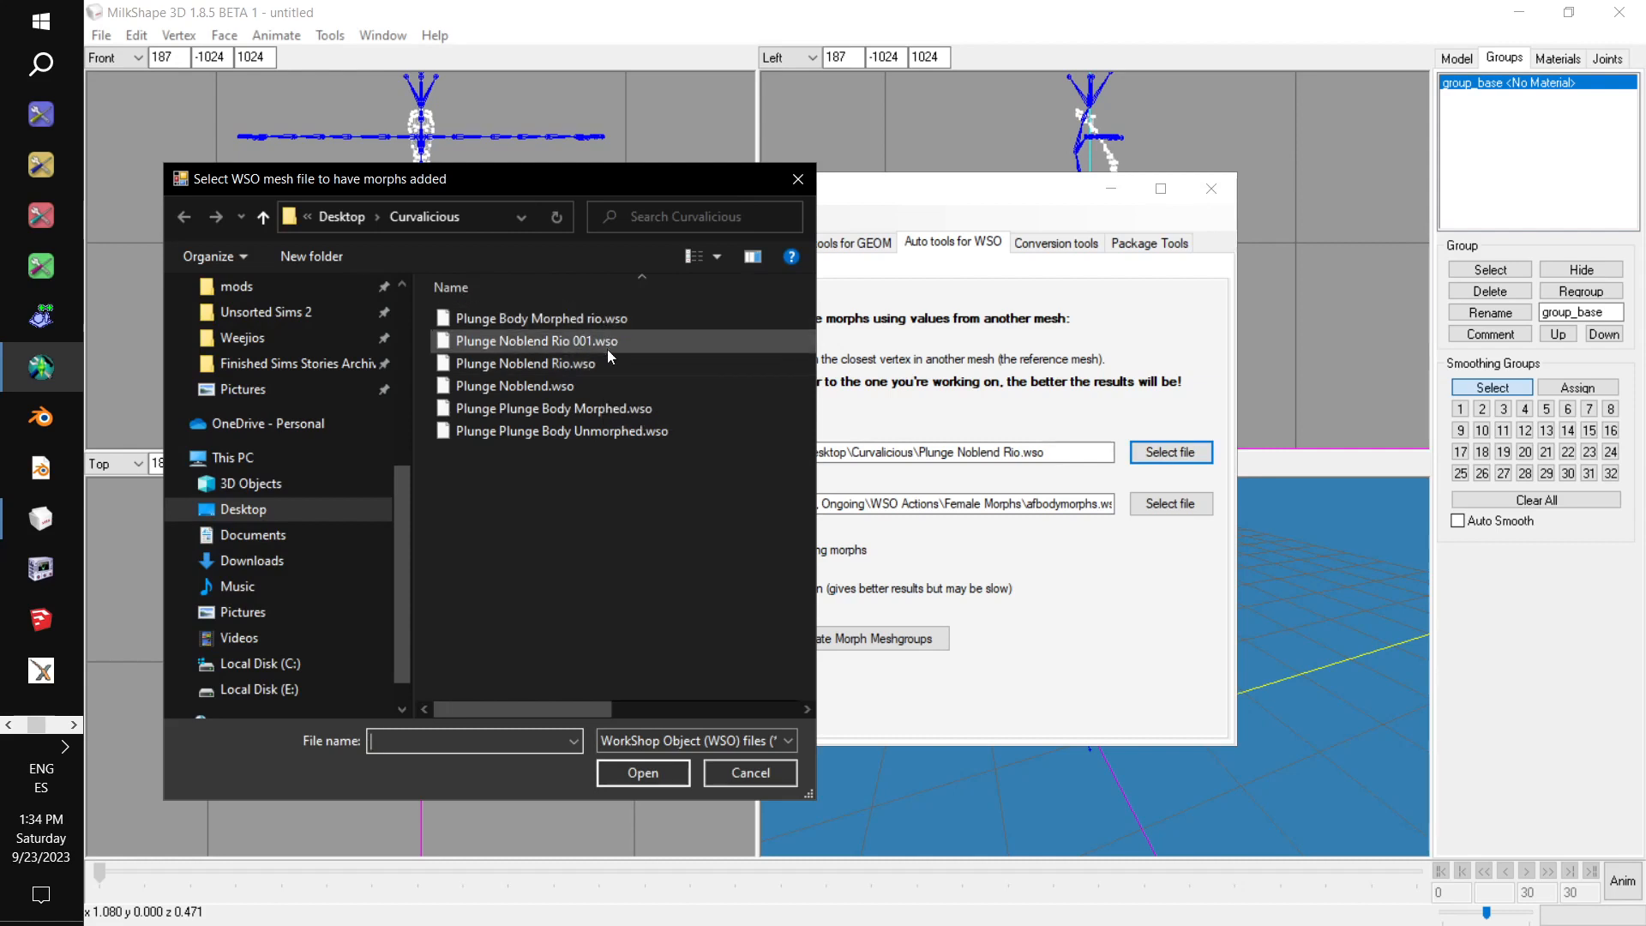
click(624, 321)
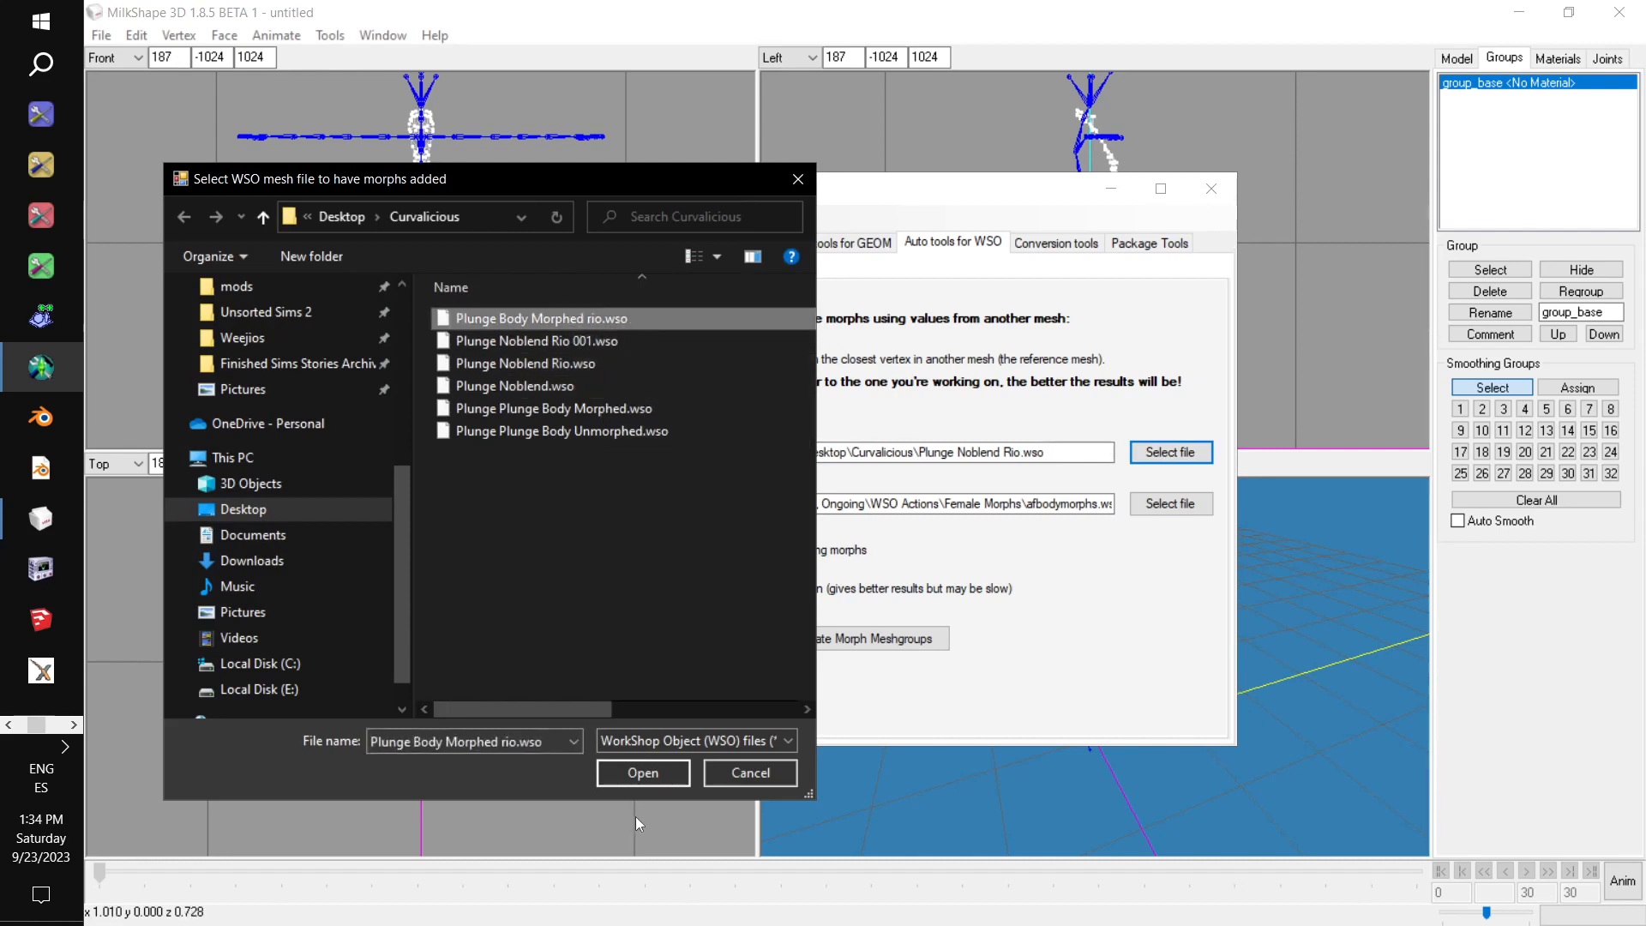
click(635, 777)
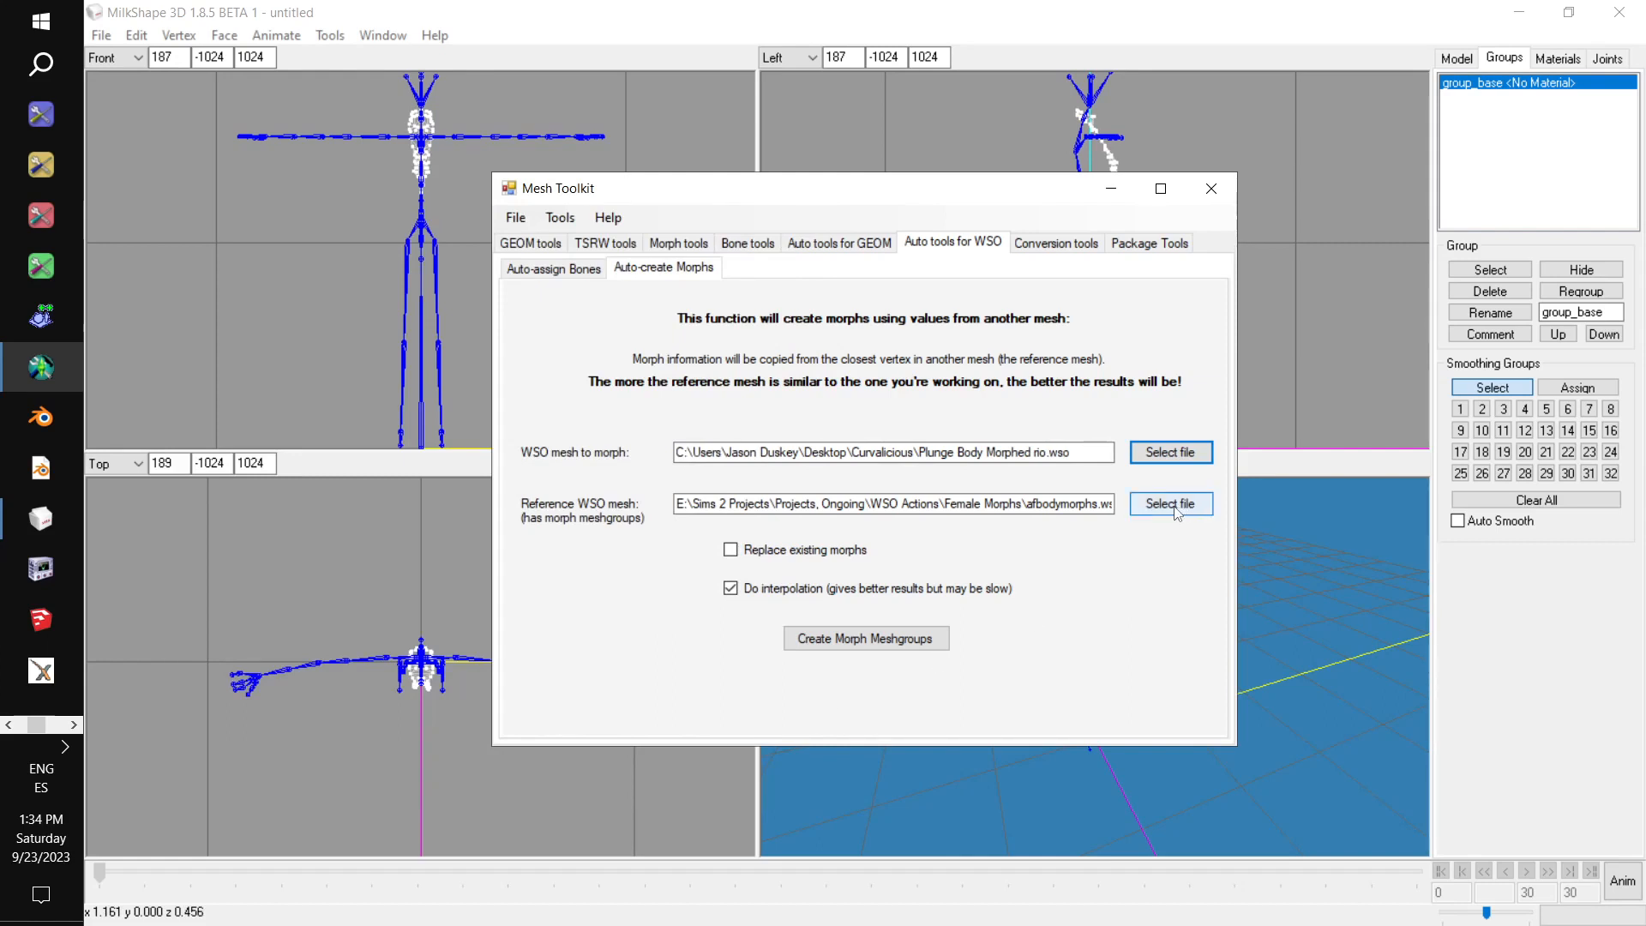
click(884, 642)
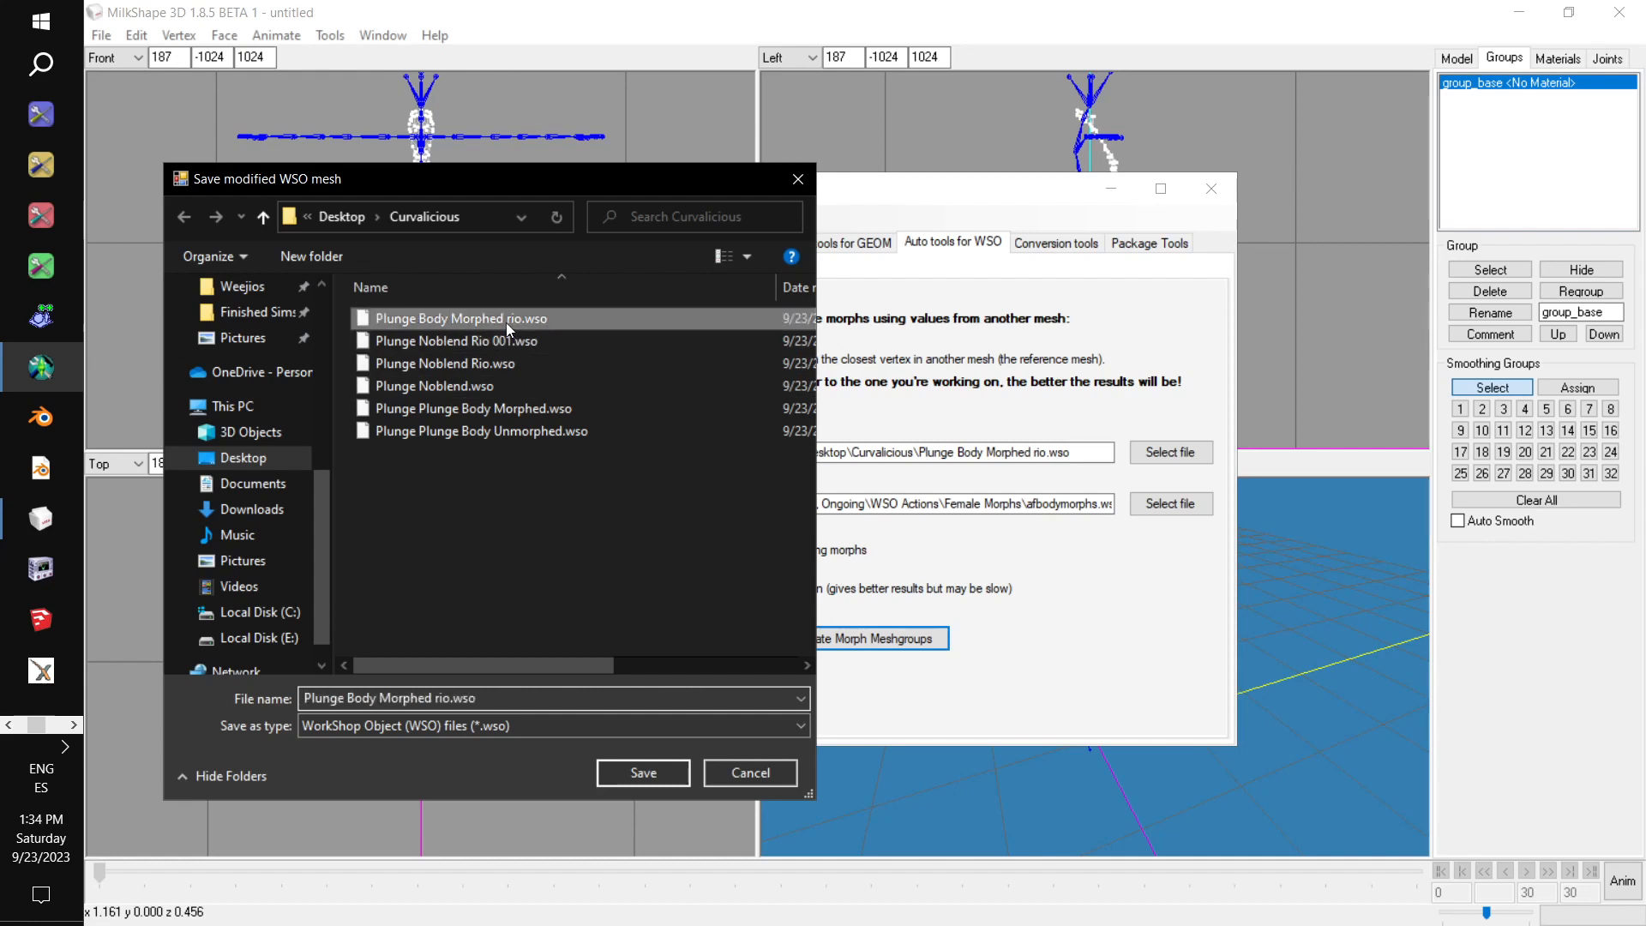
click(509, 699)
drag(478, 700, 452, 702)
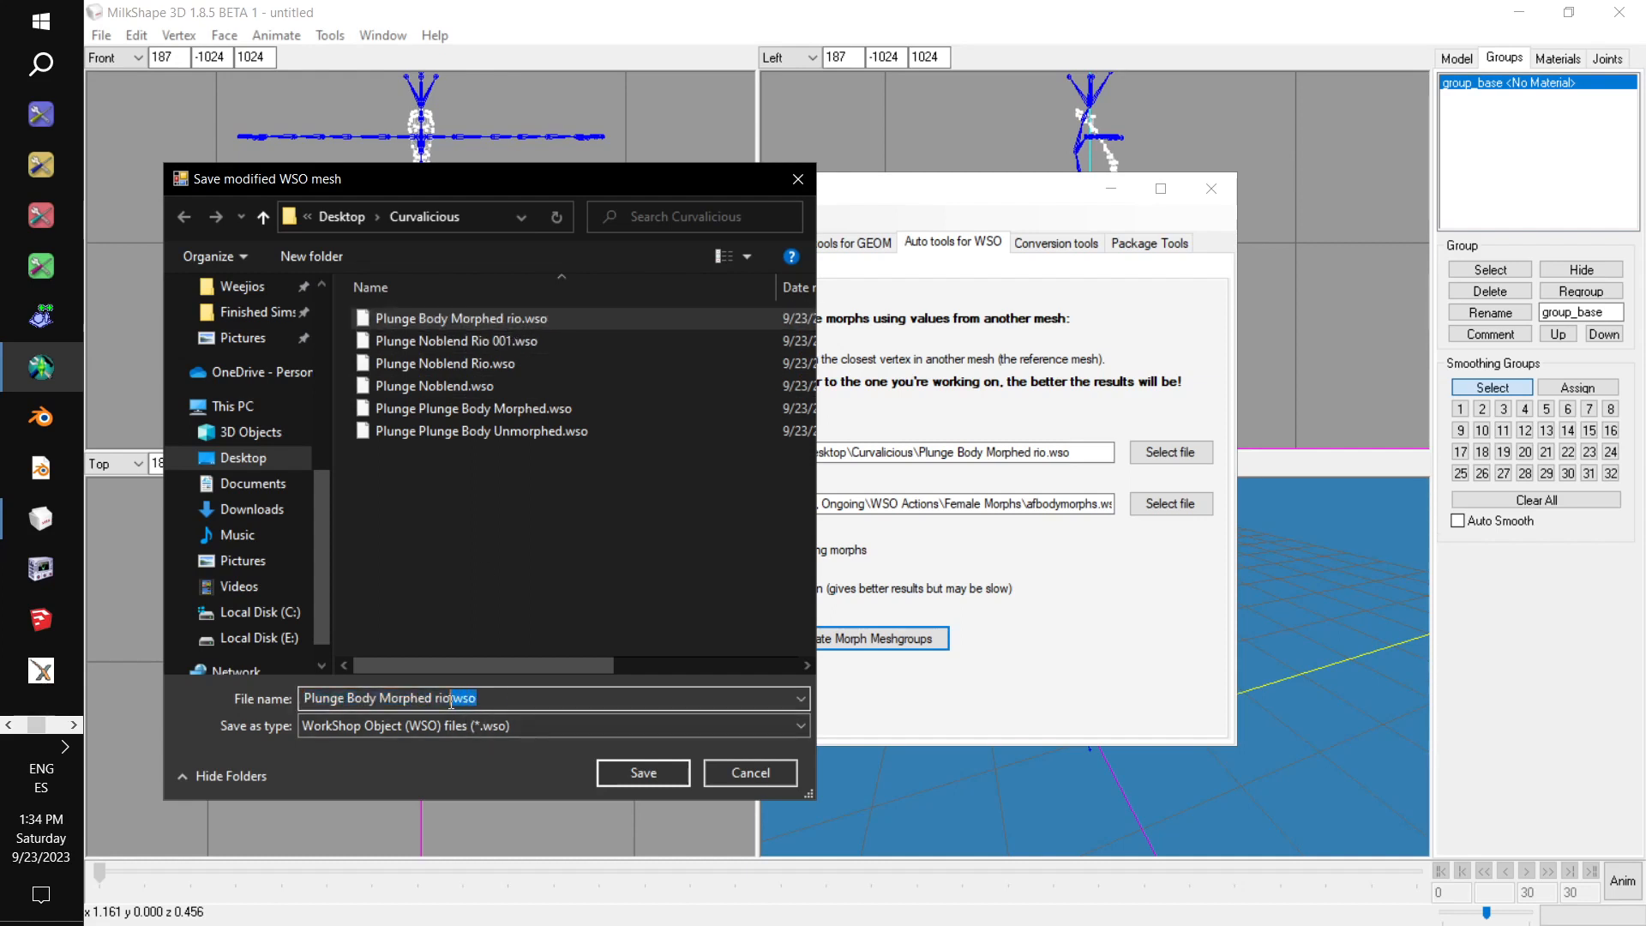
key(BackSpace)
text(001)
click(634, 771)
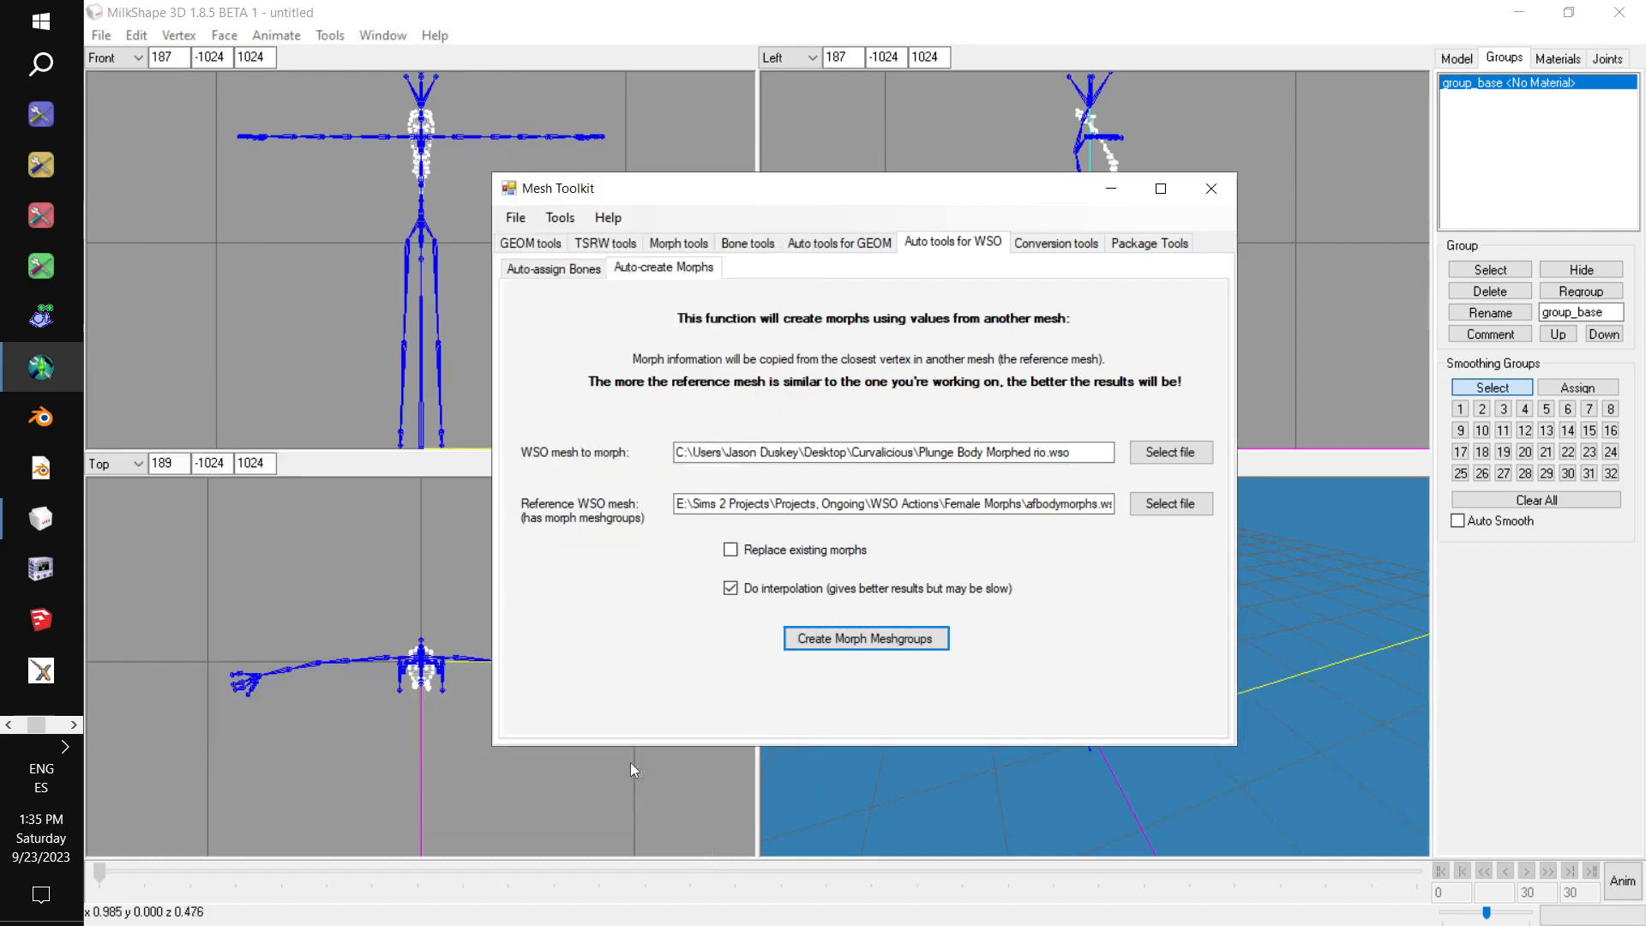
Switch to MilkShape 3D, delete the remaining group_base group, and import Plunge Noblend Rio 001.wso as a TSRW object.
click(619, 5)
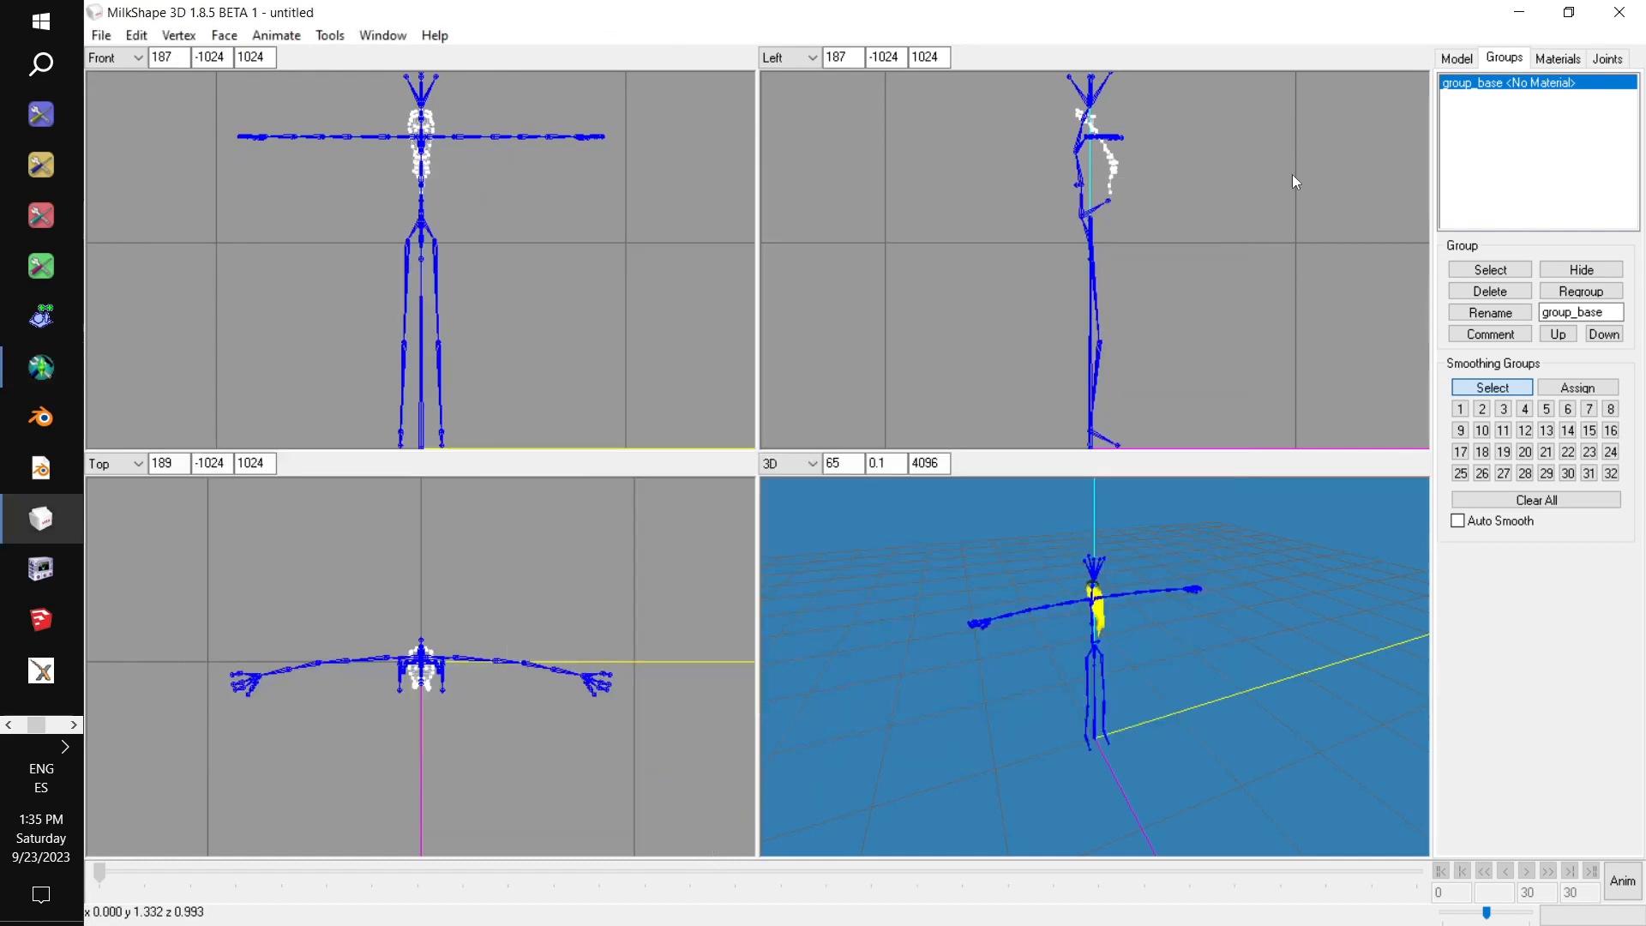
click(1491, 291)
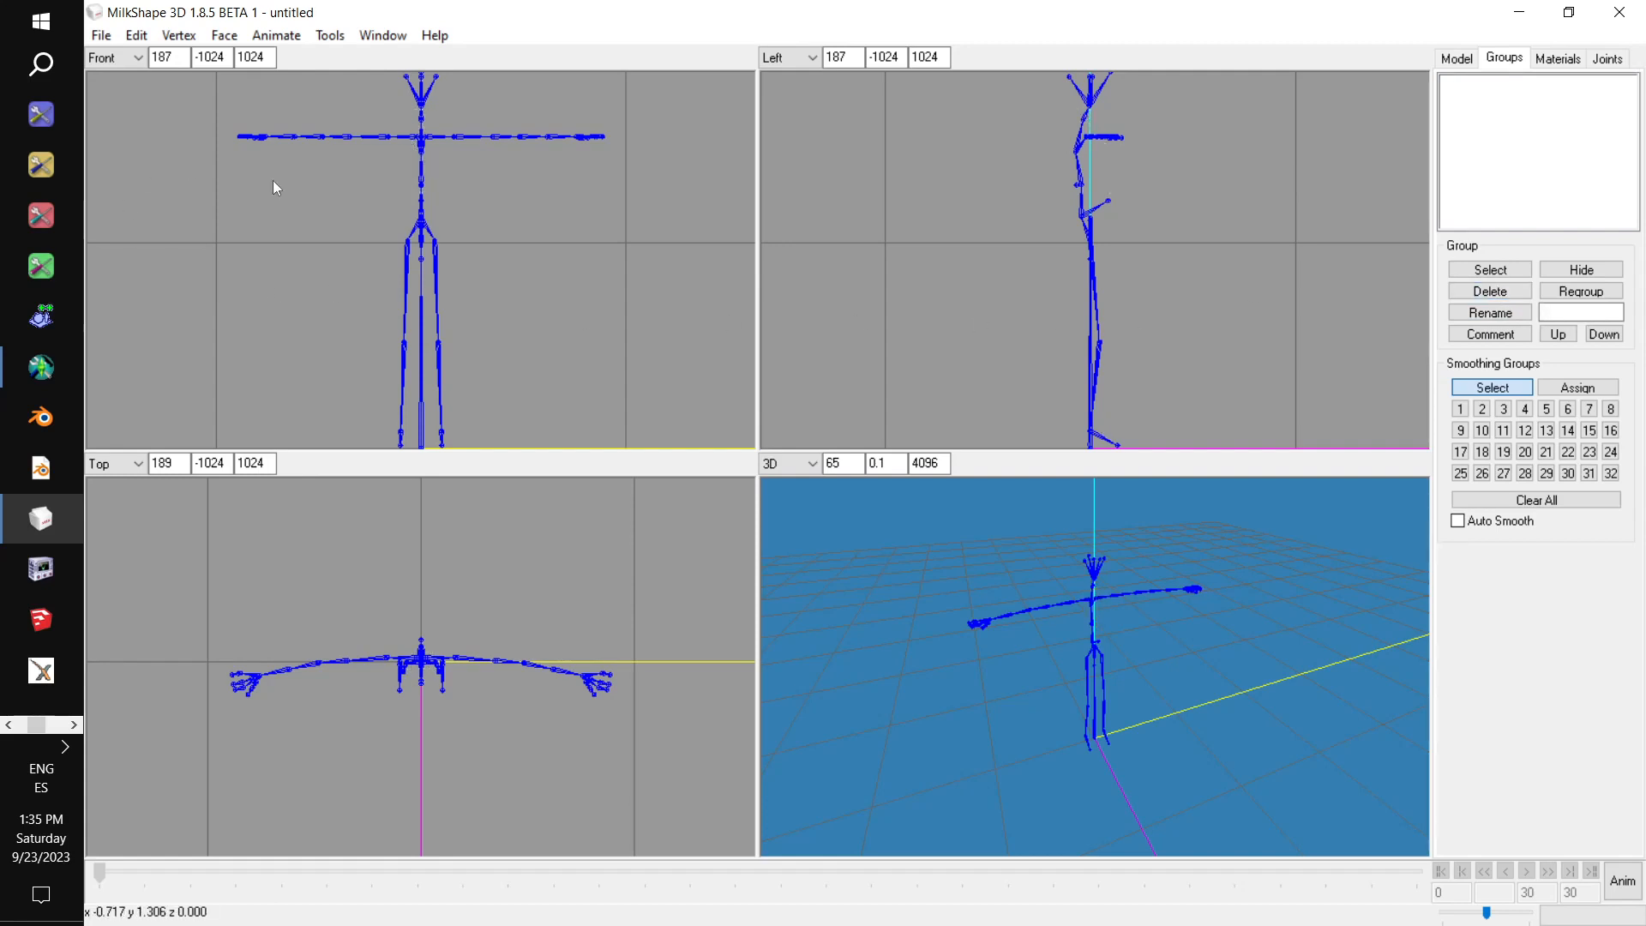
click(106, 39)
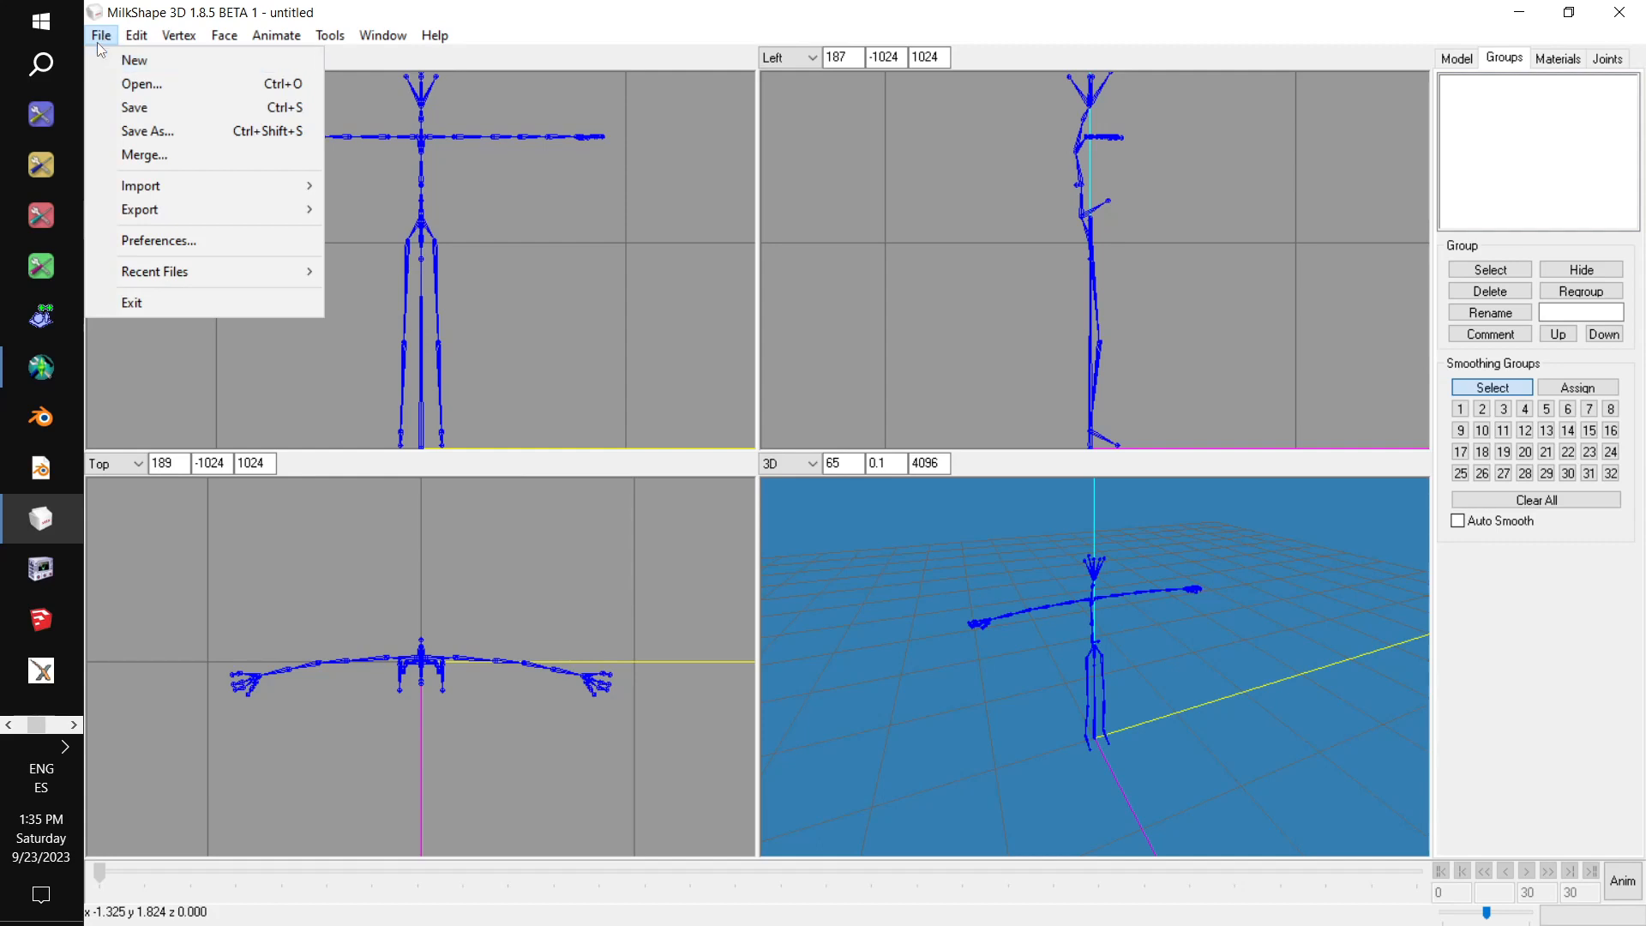
mouse_move(201, 196)
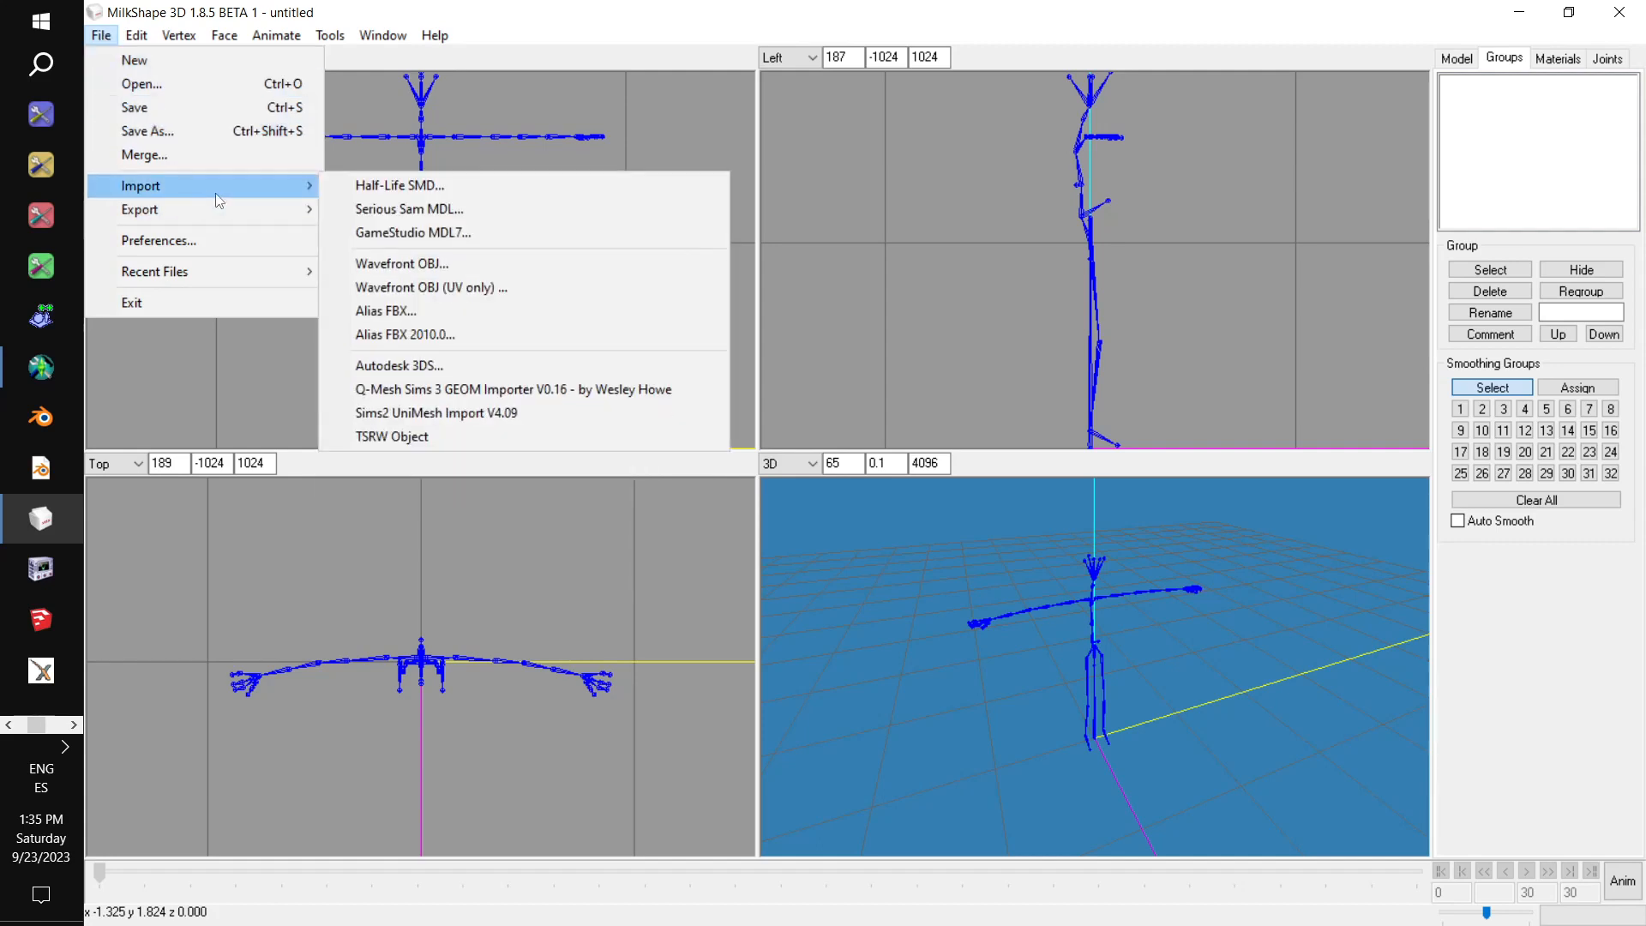
click(471, 437)
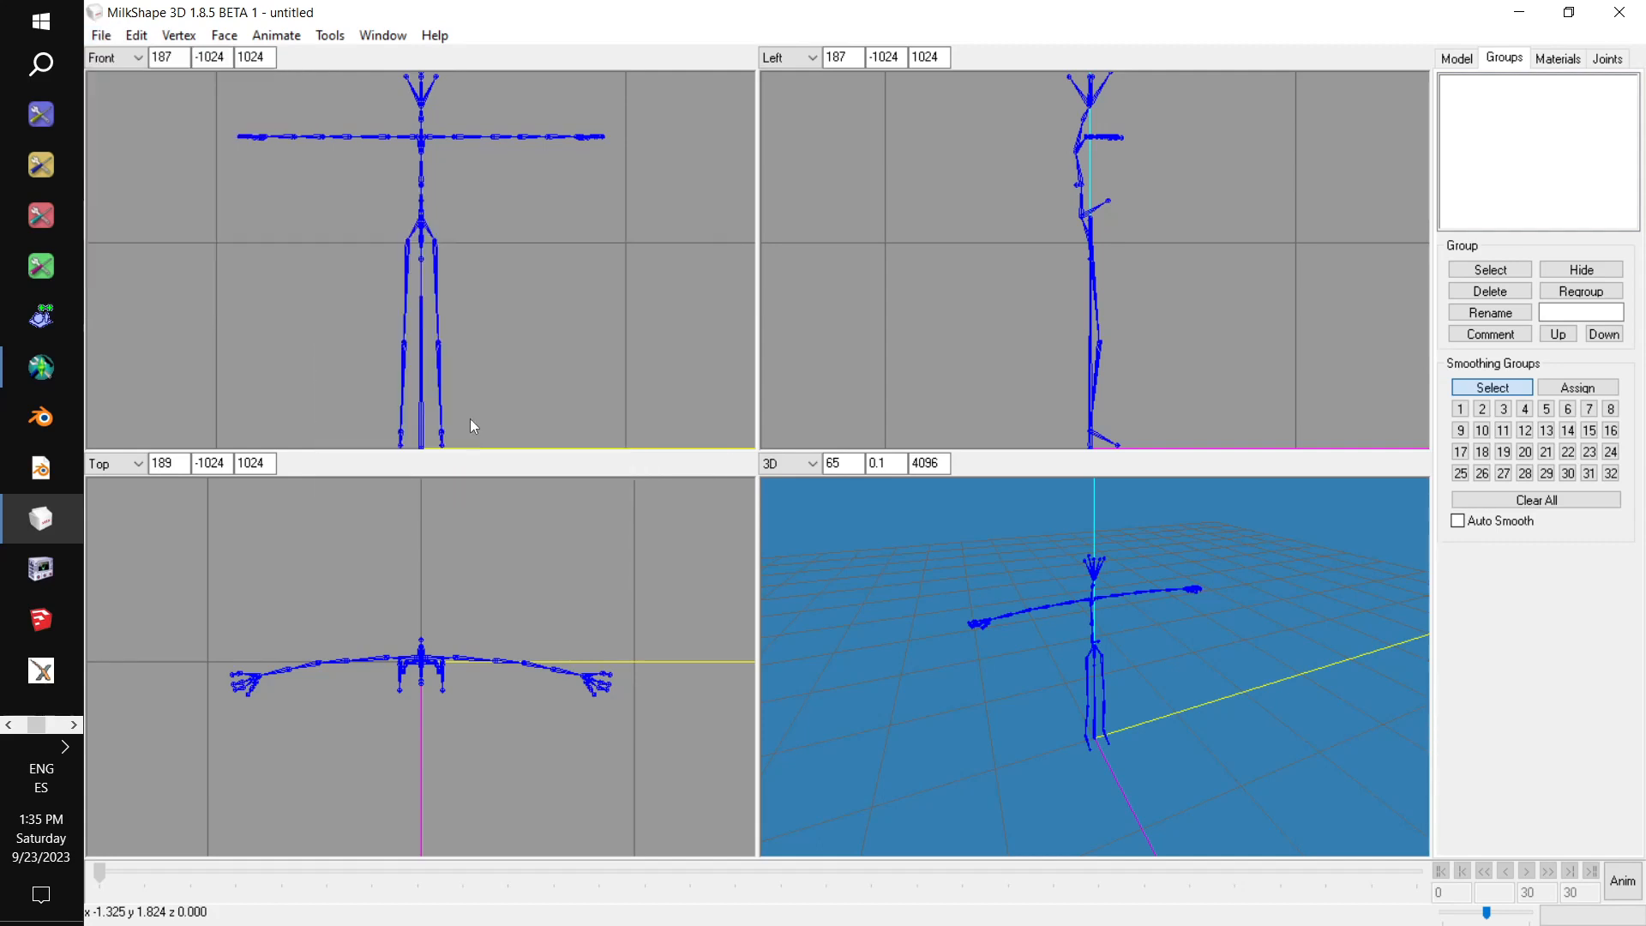
double_click(543, 246)
drag(1256, 623, 1137, 675)
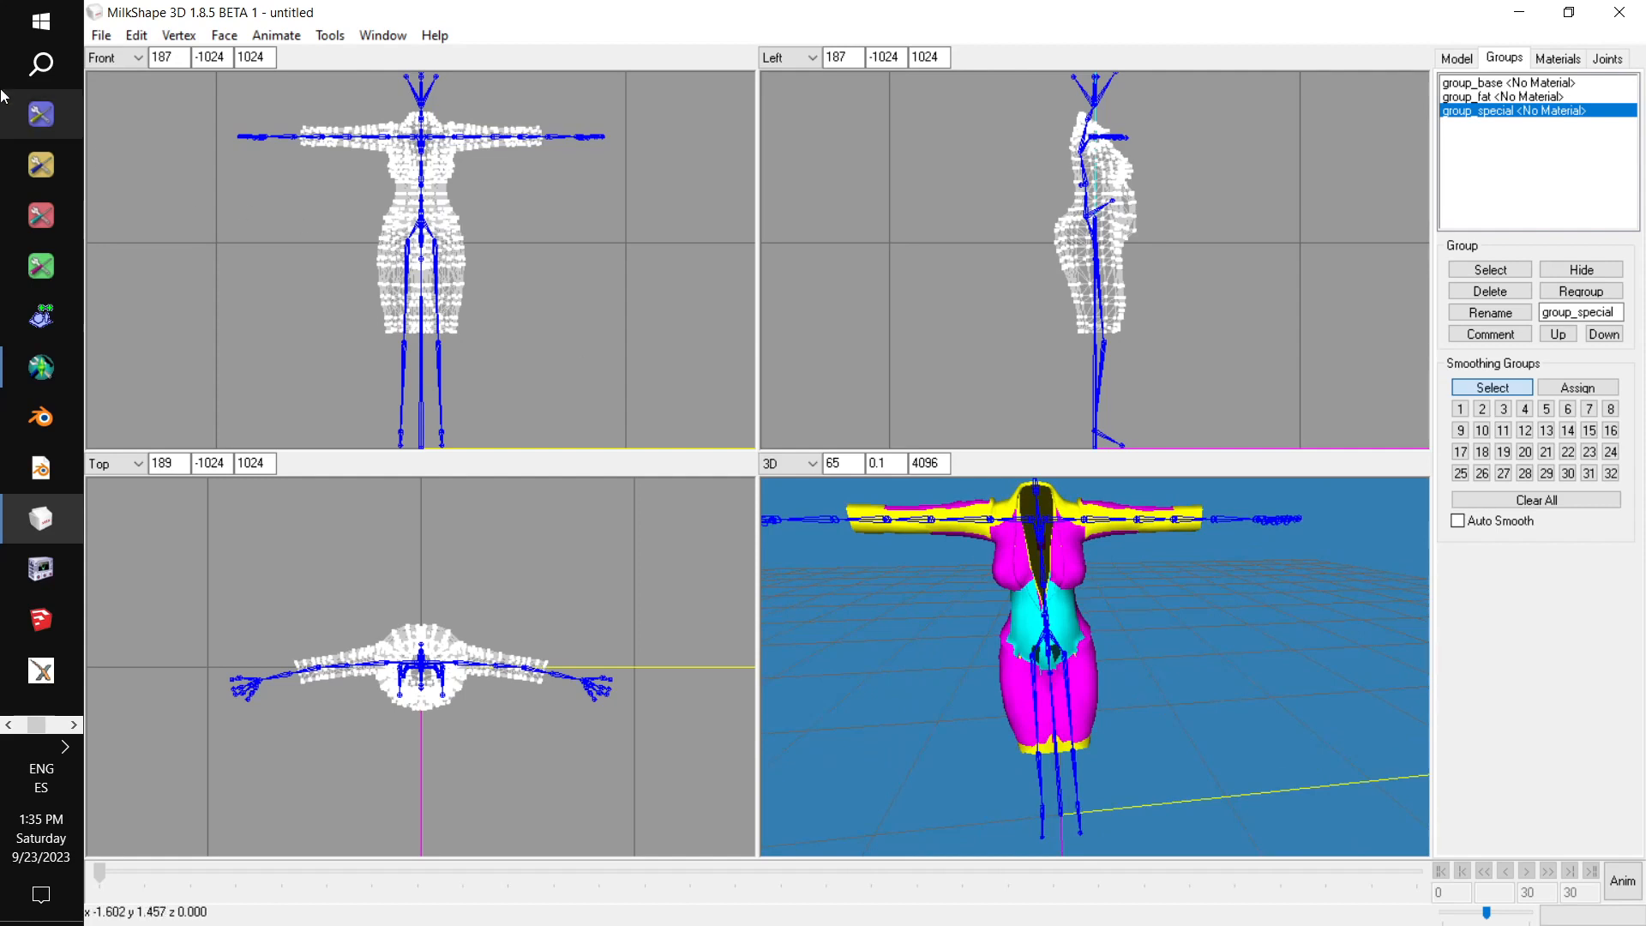
Import Plunge Body Morphed rio 001.wso as a TSRW object alongside the dress groups.
click(101, 35)
mouse_move(145, 186)
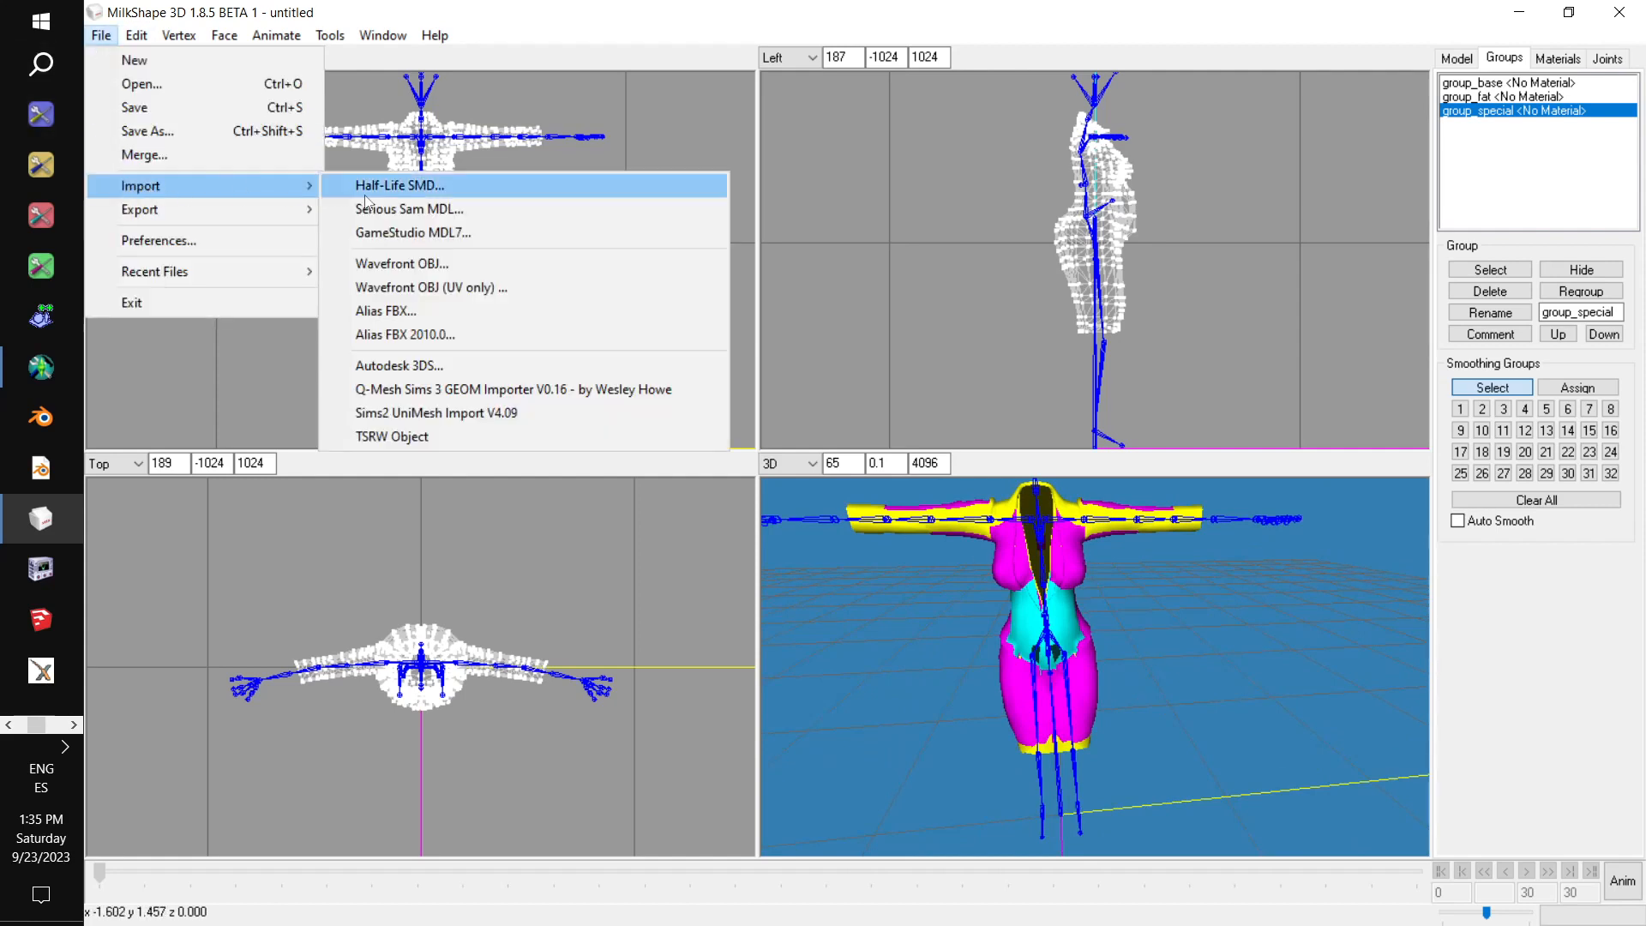
click(471, 438)
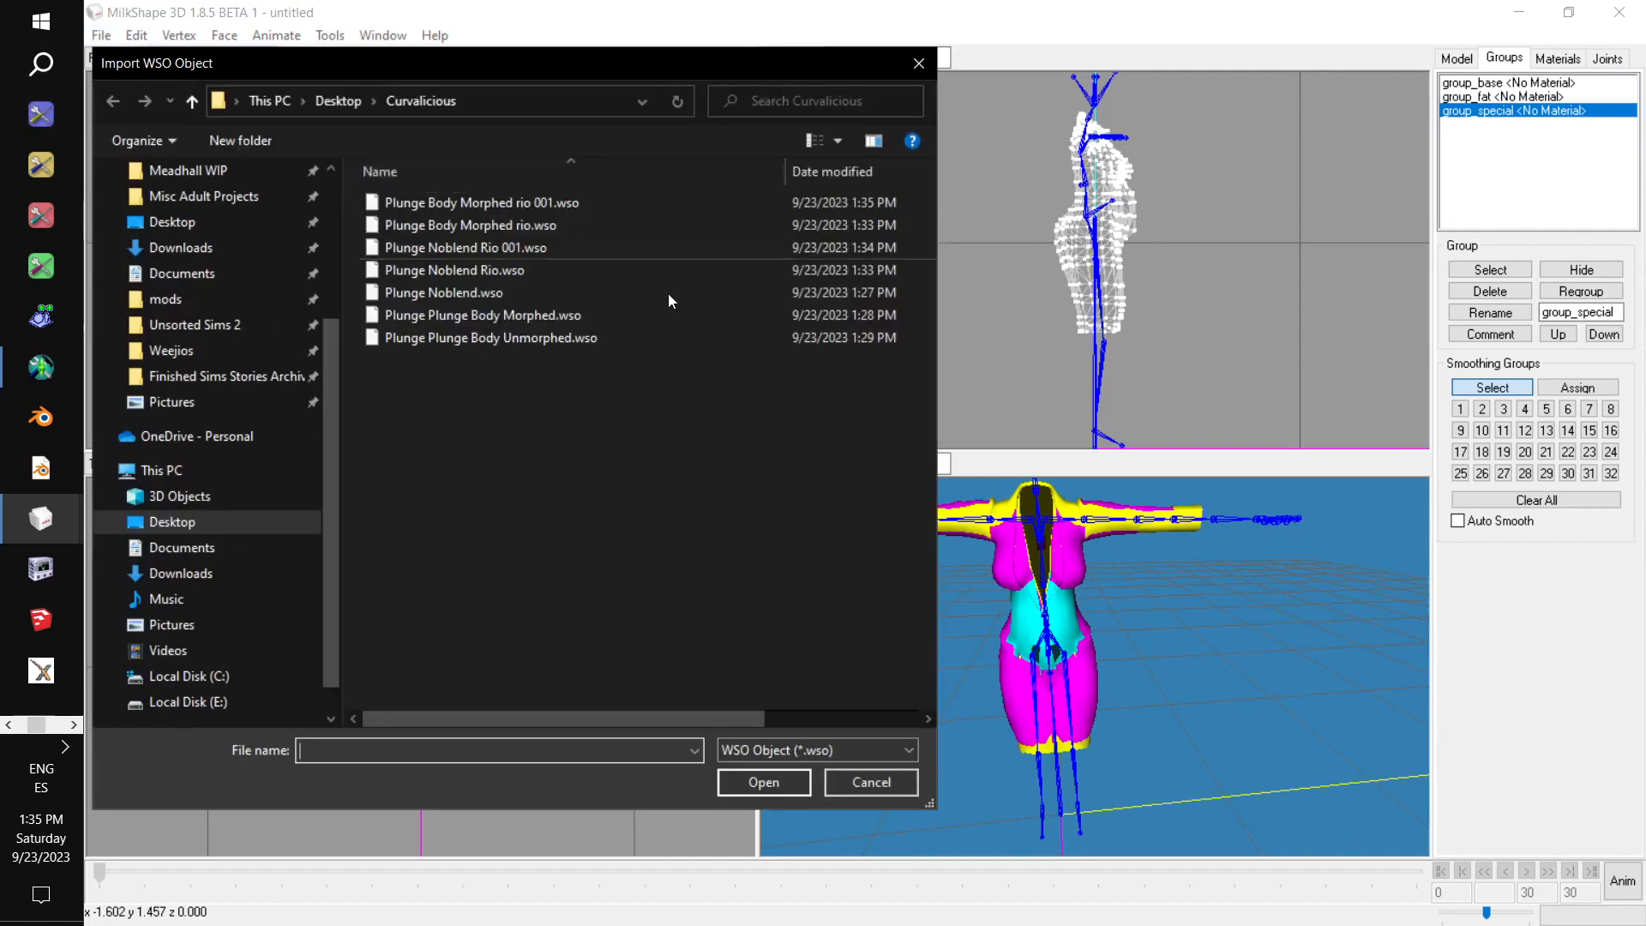
double_click(631, 208)
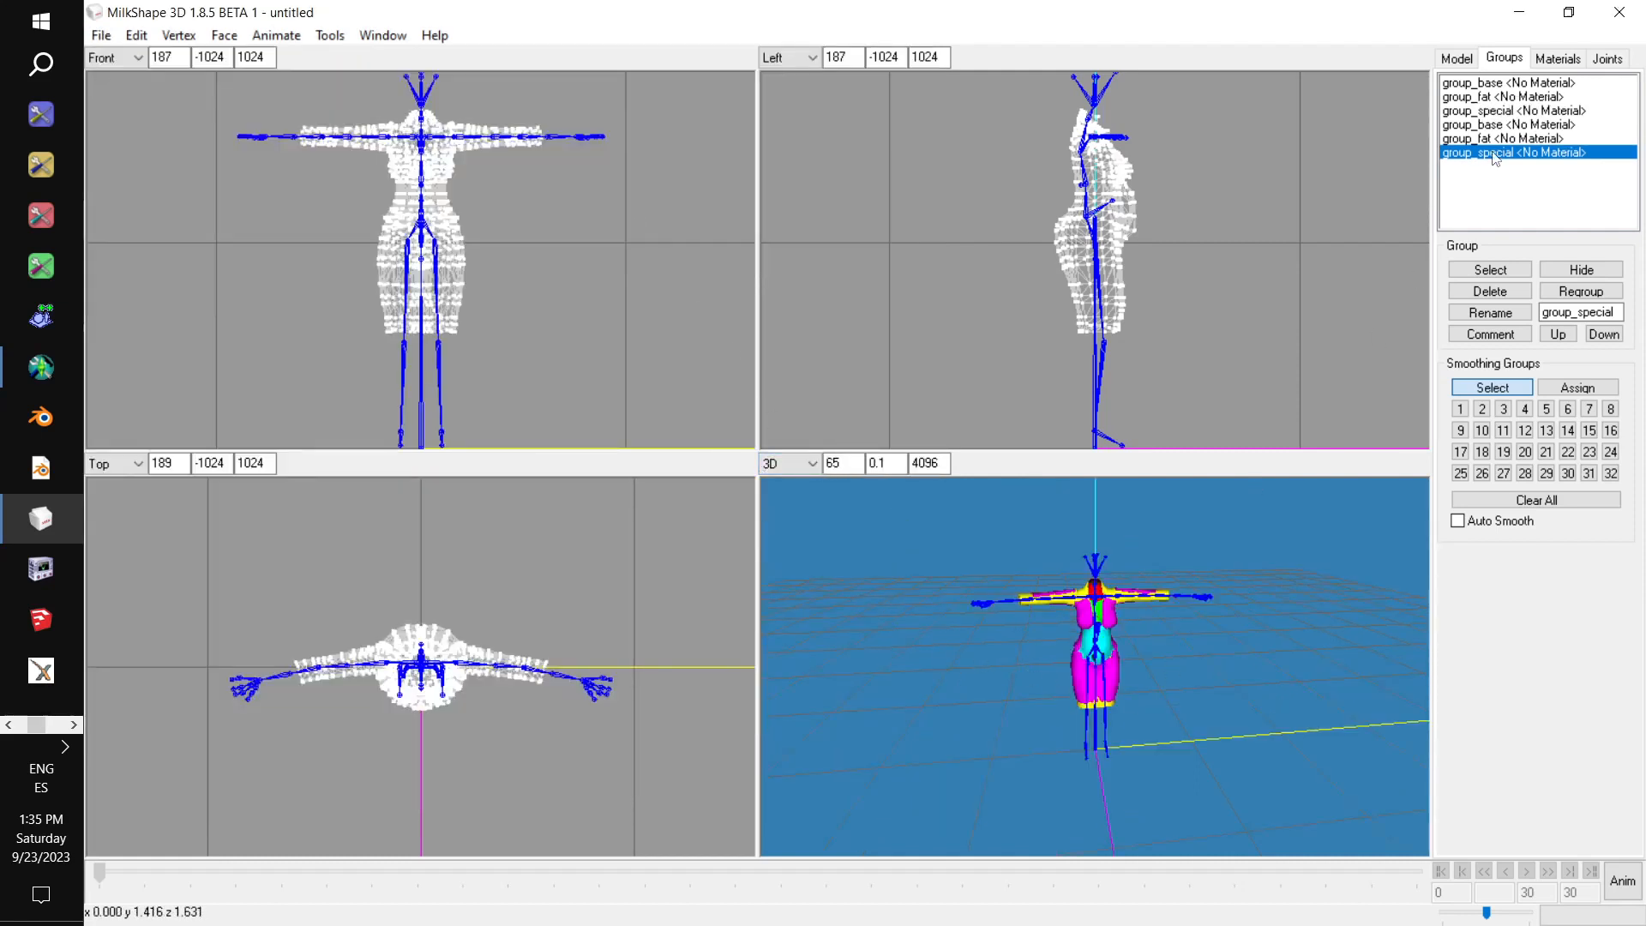
Import Plunge Plunge Body Unmorphed.wso as a TSRW object alongside the morphed dress and body groups.
click(102, 36)
mouse_move(128, 183)
click(466, 433)
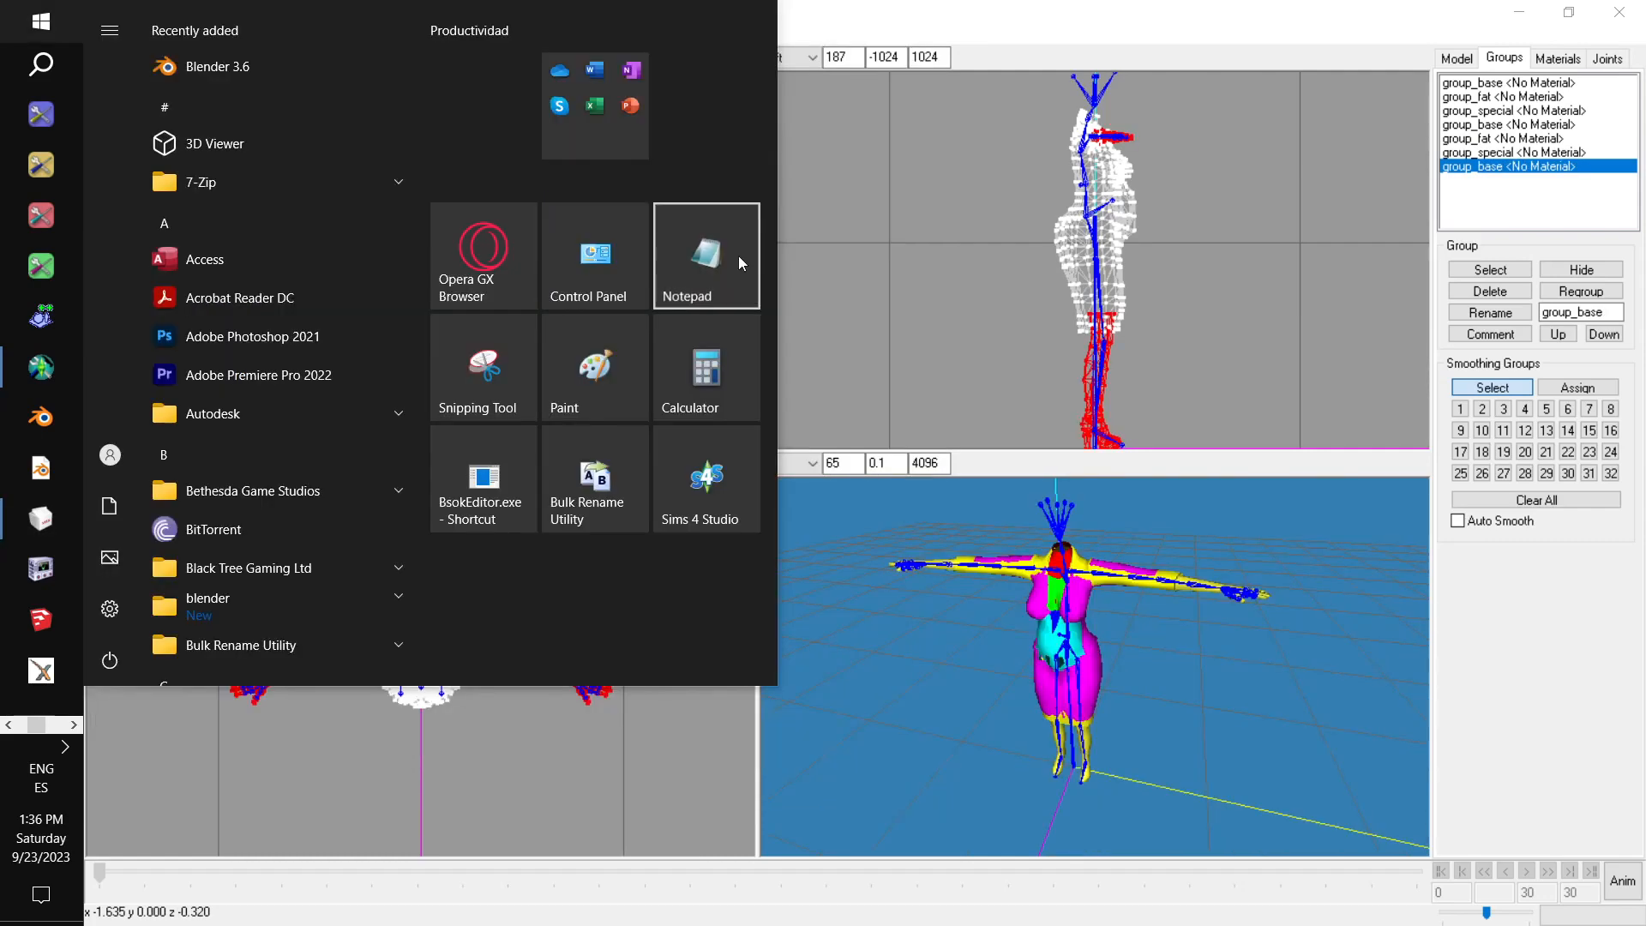
Open Quick Copy notes for morphs.txt in Notepad and copy the body comment block from ModelName through MorphRefNum: 0.
right_click(738, 256)
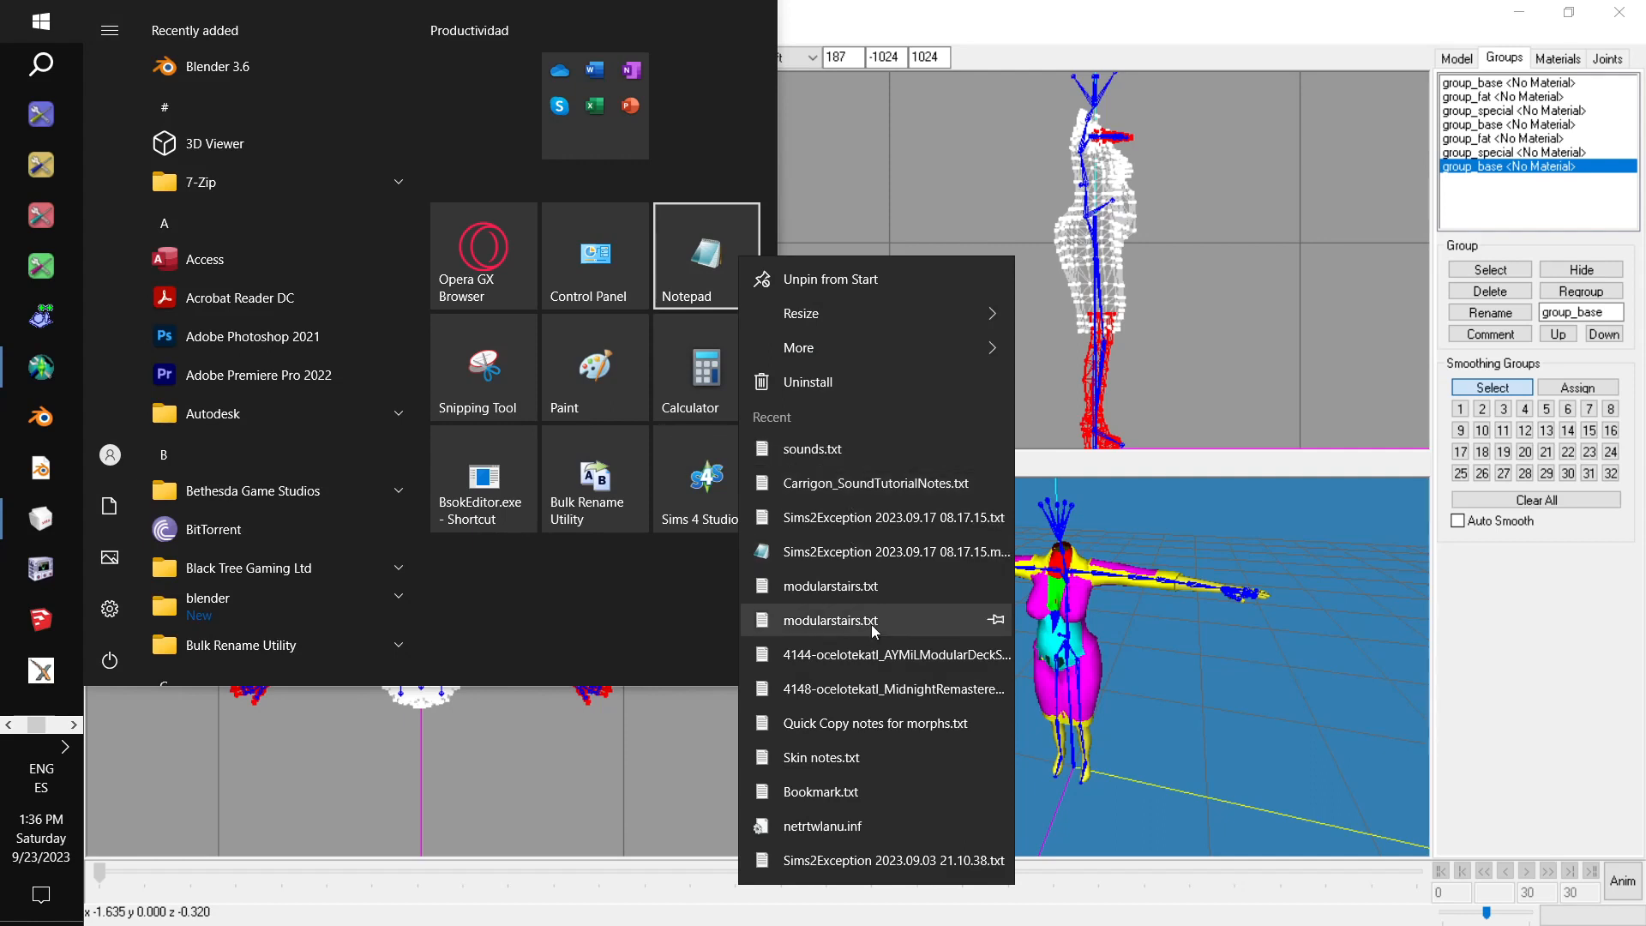
click(869, 729)
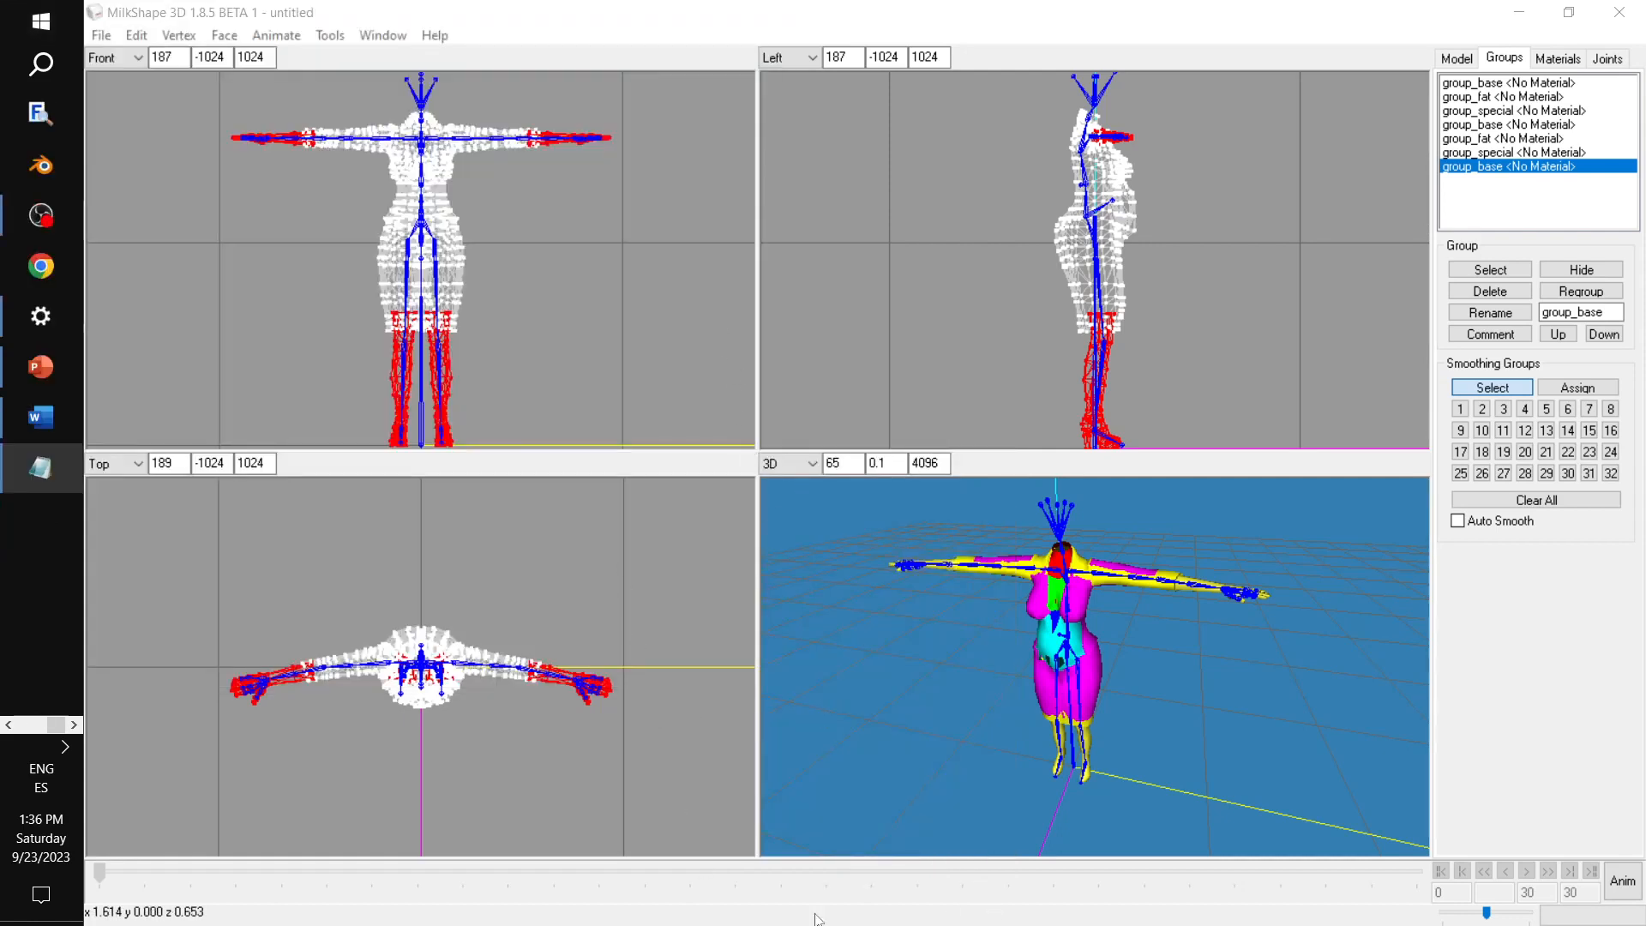
drag(531, 512, 478, 154)
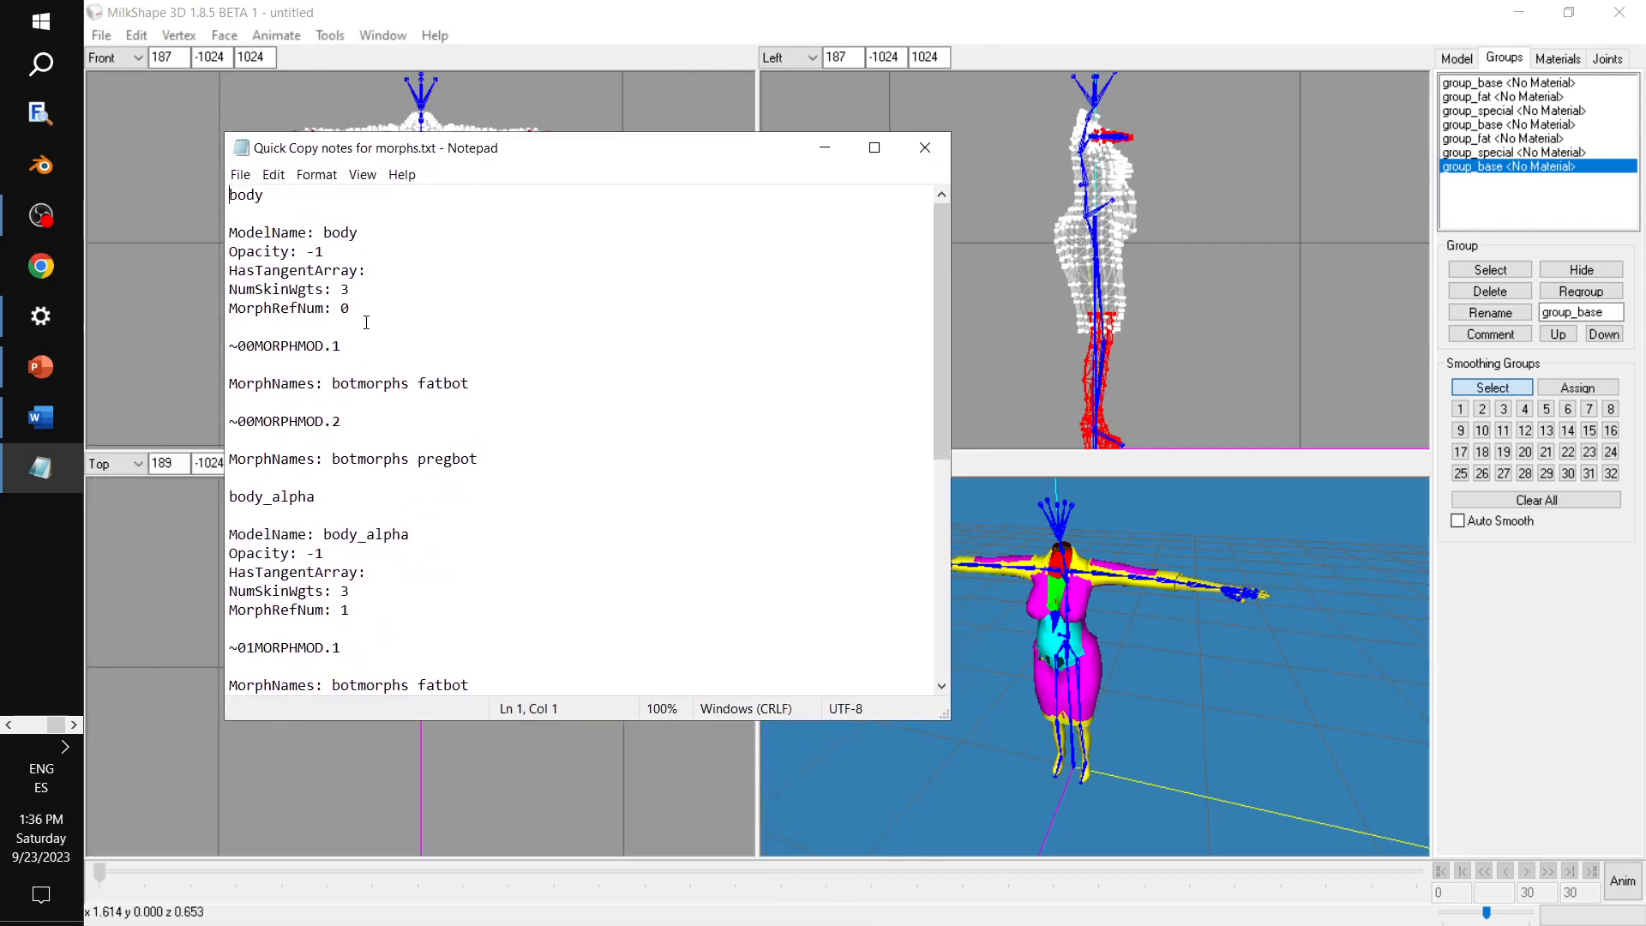
drag(350, 308, 261, 221)
key(ctrl+c)
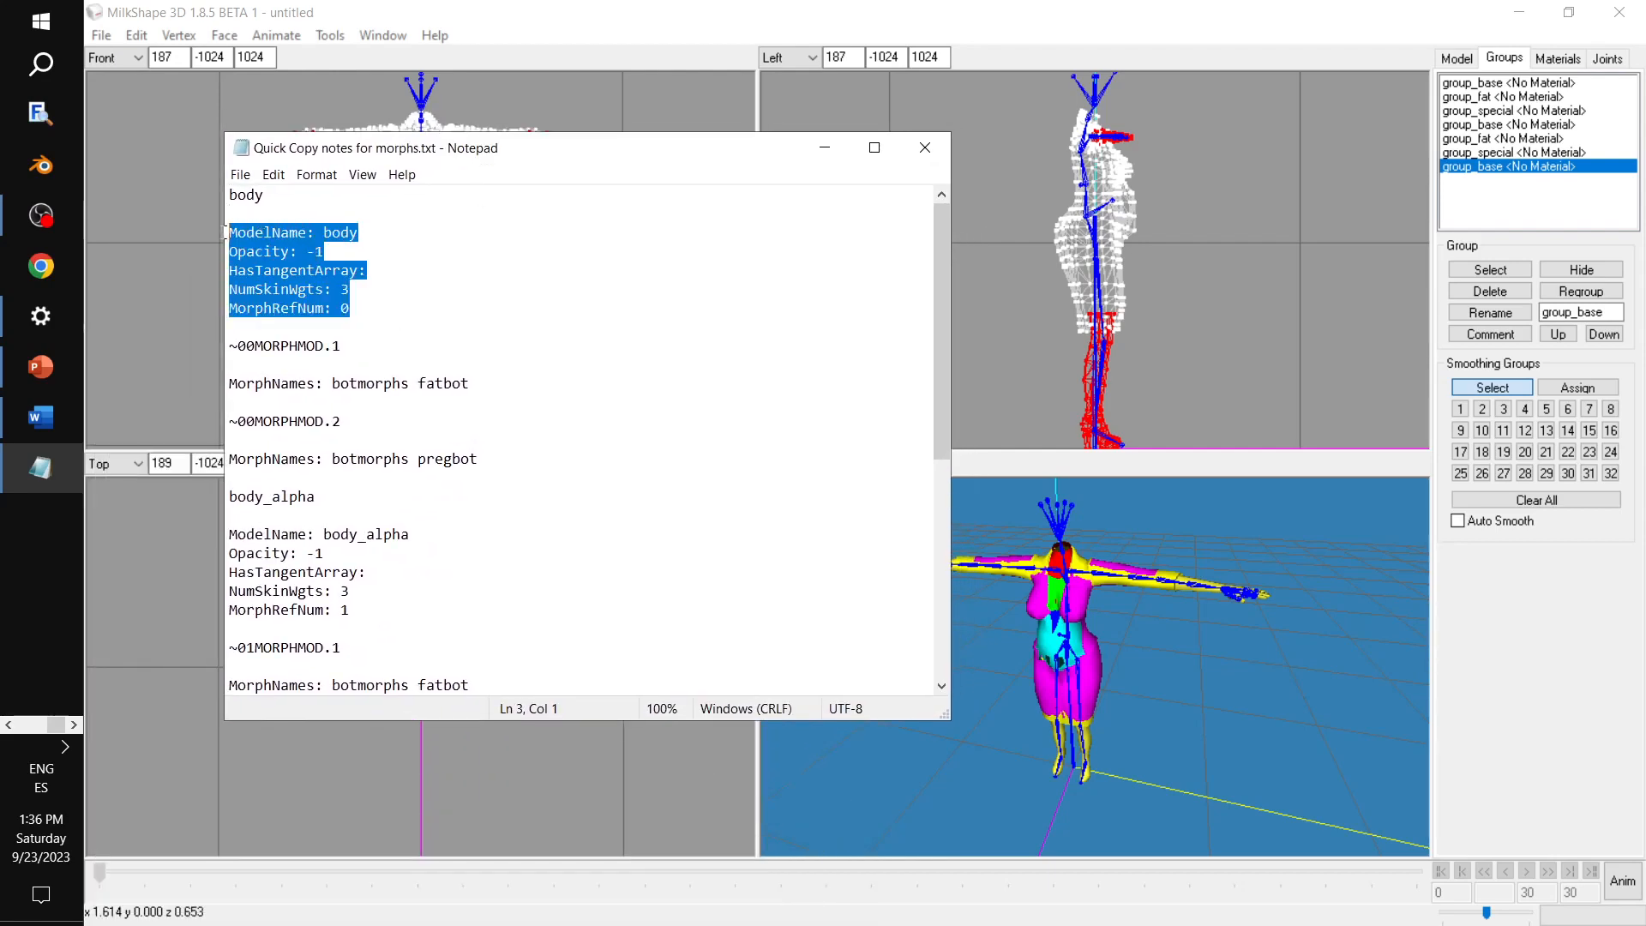
In MilkShape 3D, rename the first group_base group as noblend.
click(1468, 83)
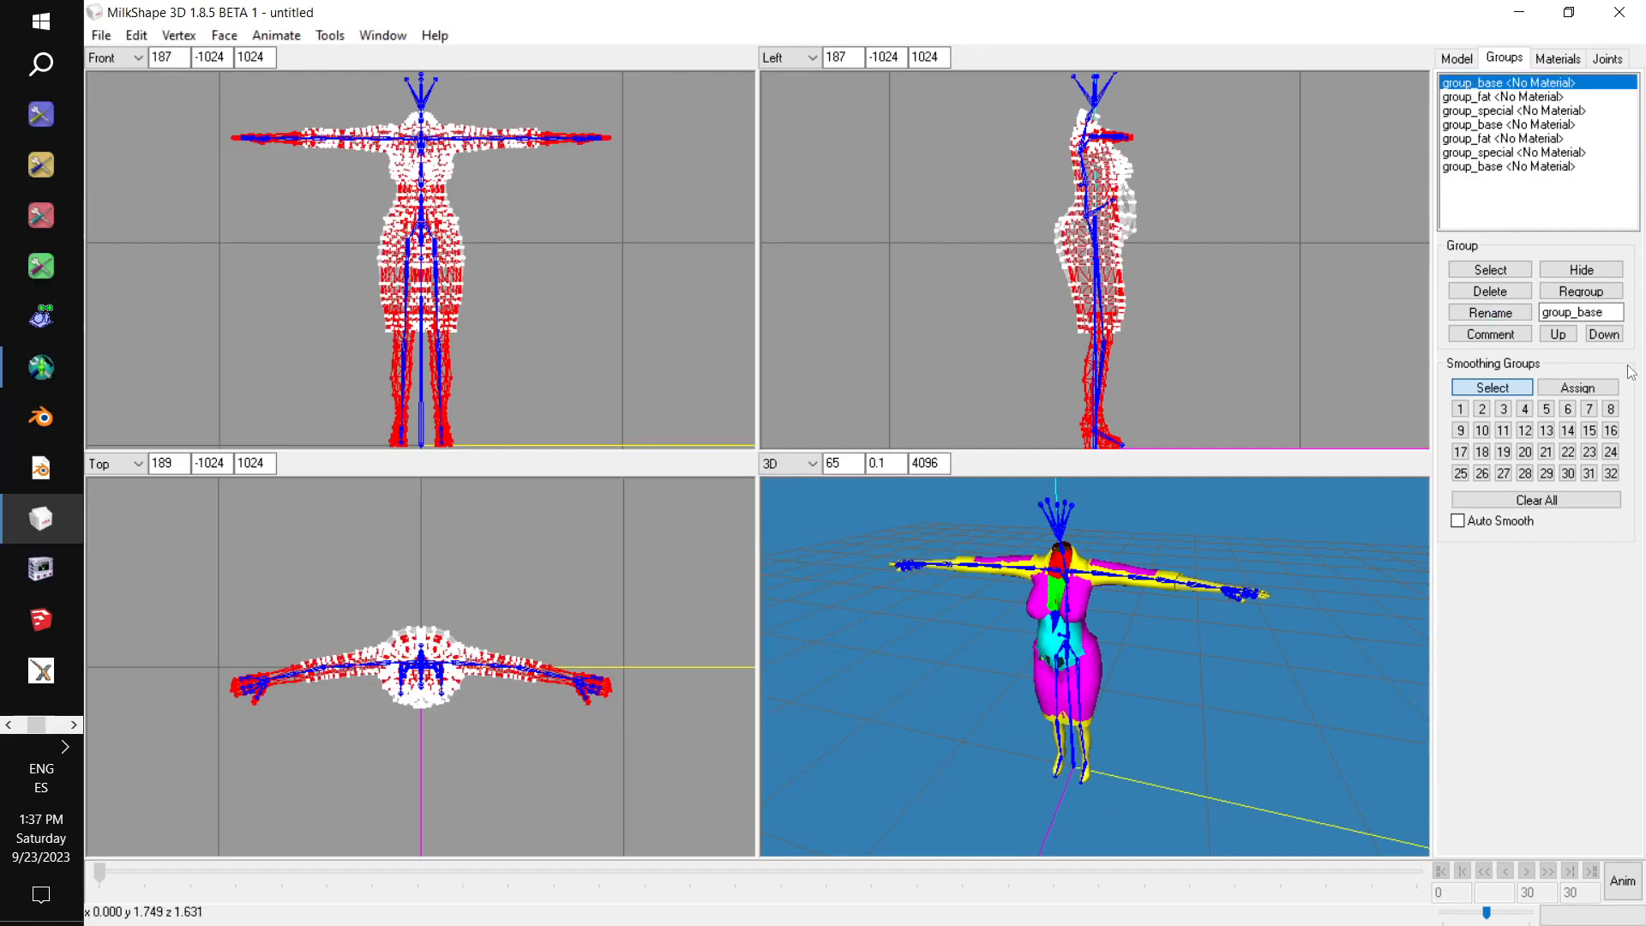
double_click(1593, 312)
text(noblend)
click(1503, 315)
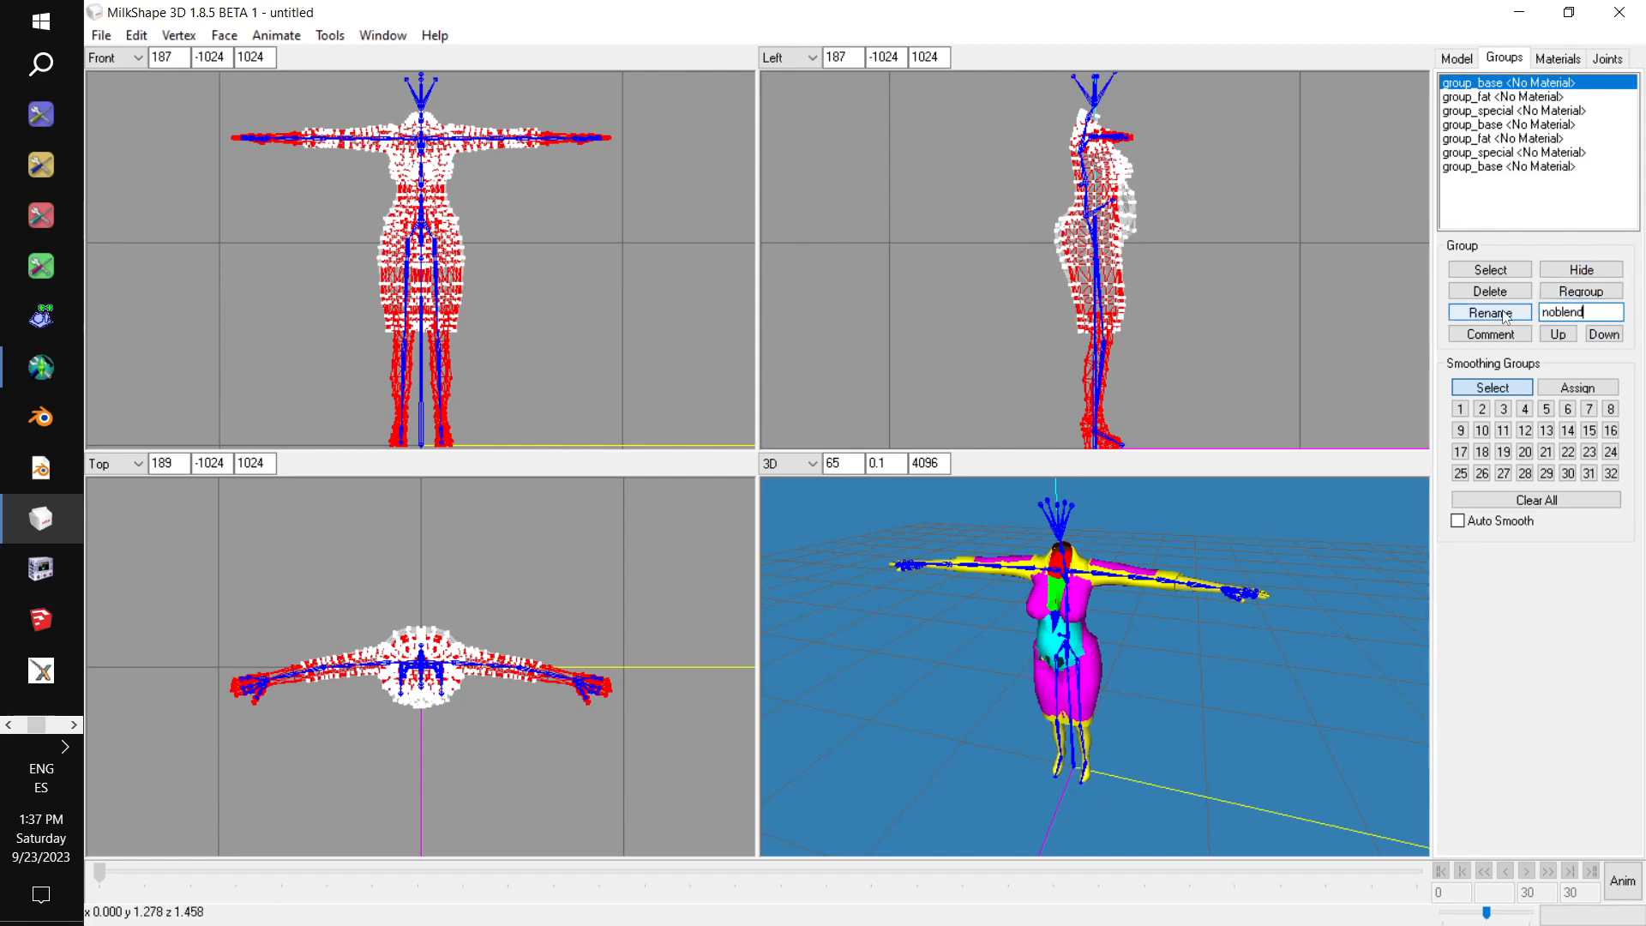
Fill the noblend group's comment with the copied block (ModelName: body, Opacity: -1, HasTangentArray, NumSkinWgts: 3, MorphRefNum: 0) and recheck it.
click(1492, 335)
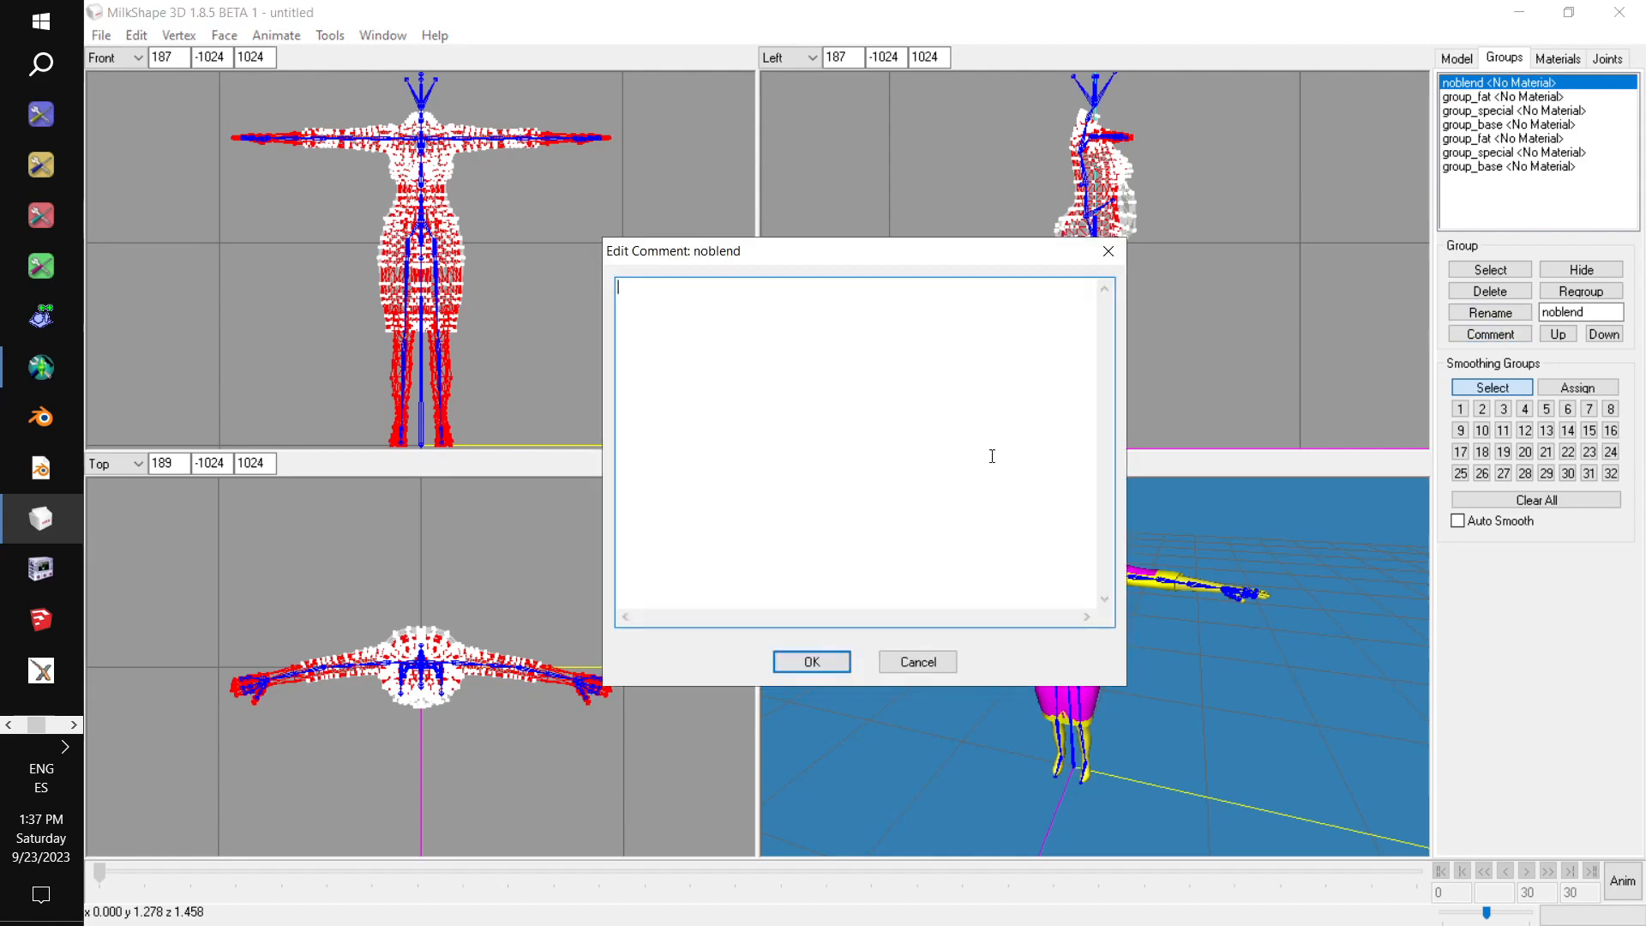
key(ctrl+v)
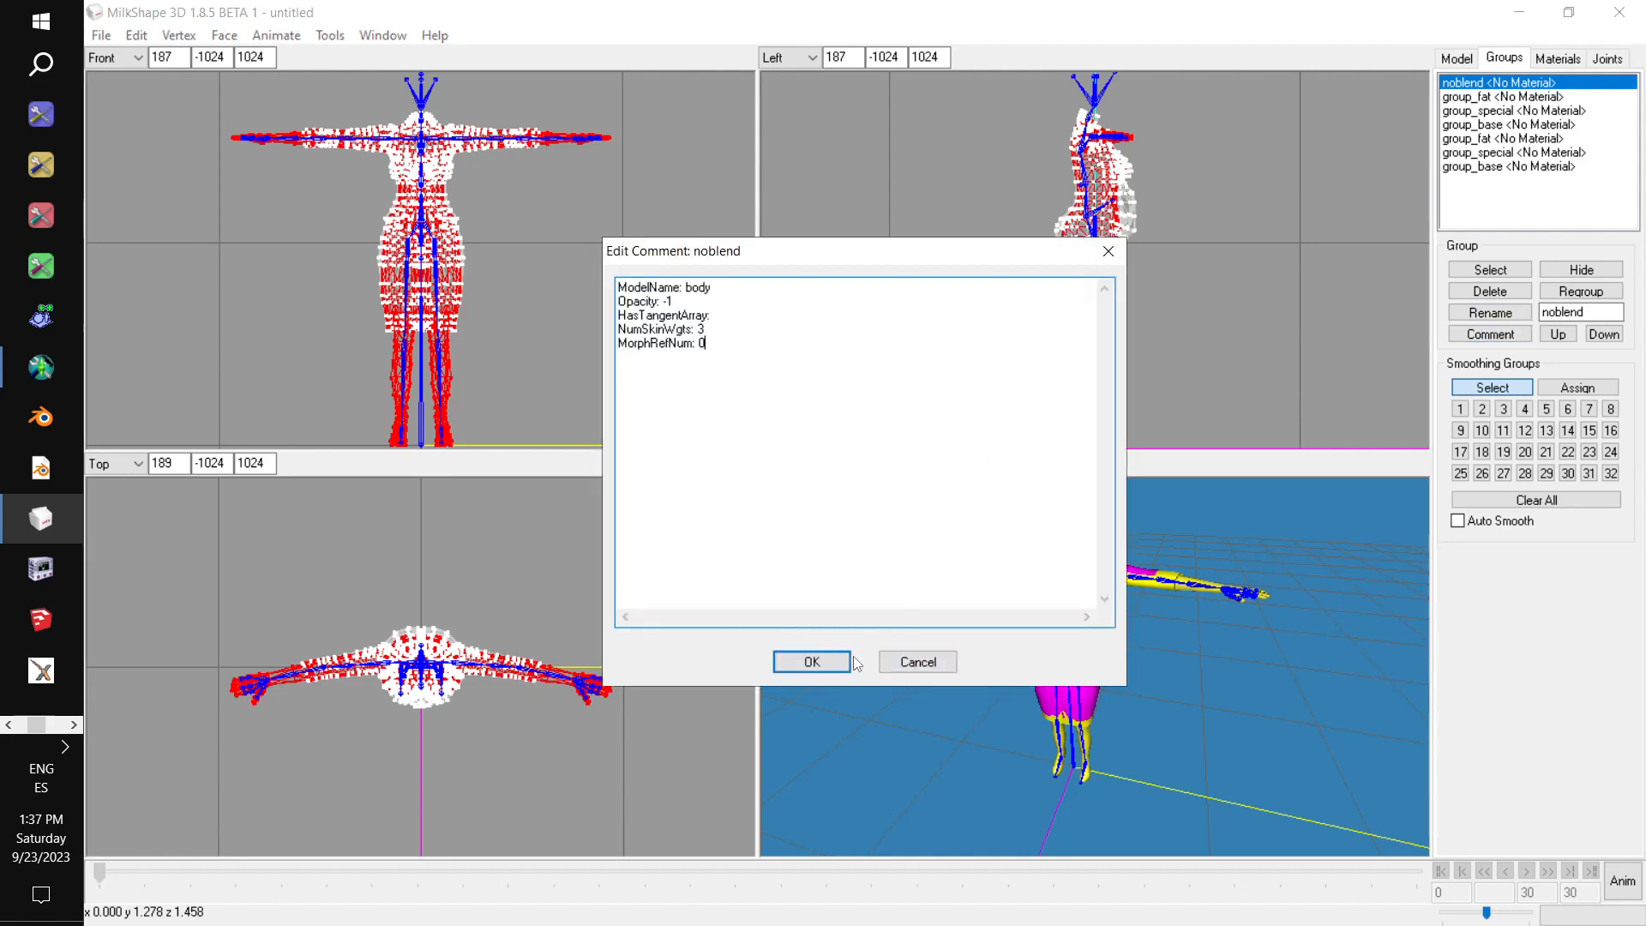
click(826, 666)
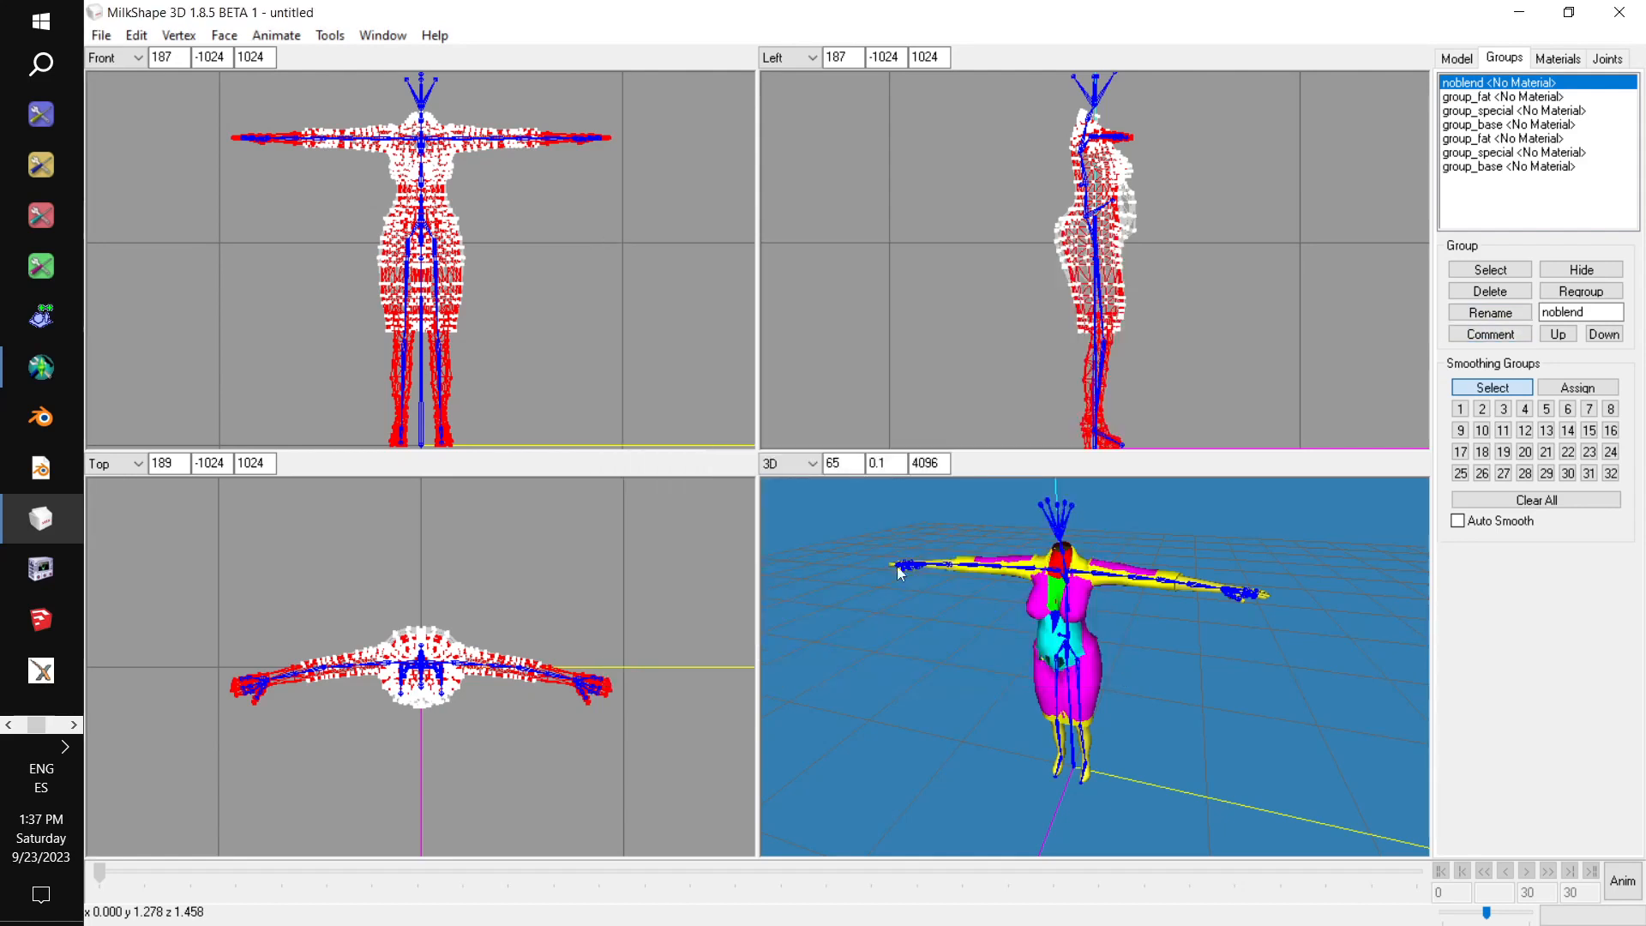
click(1499, 96)
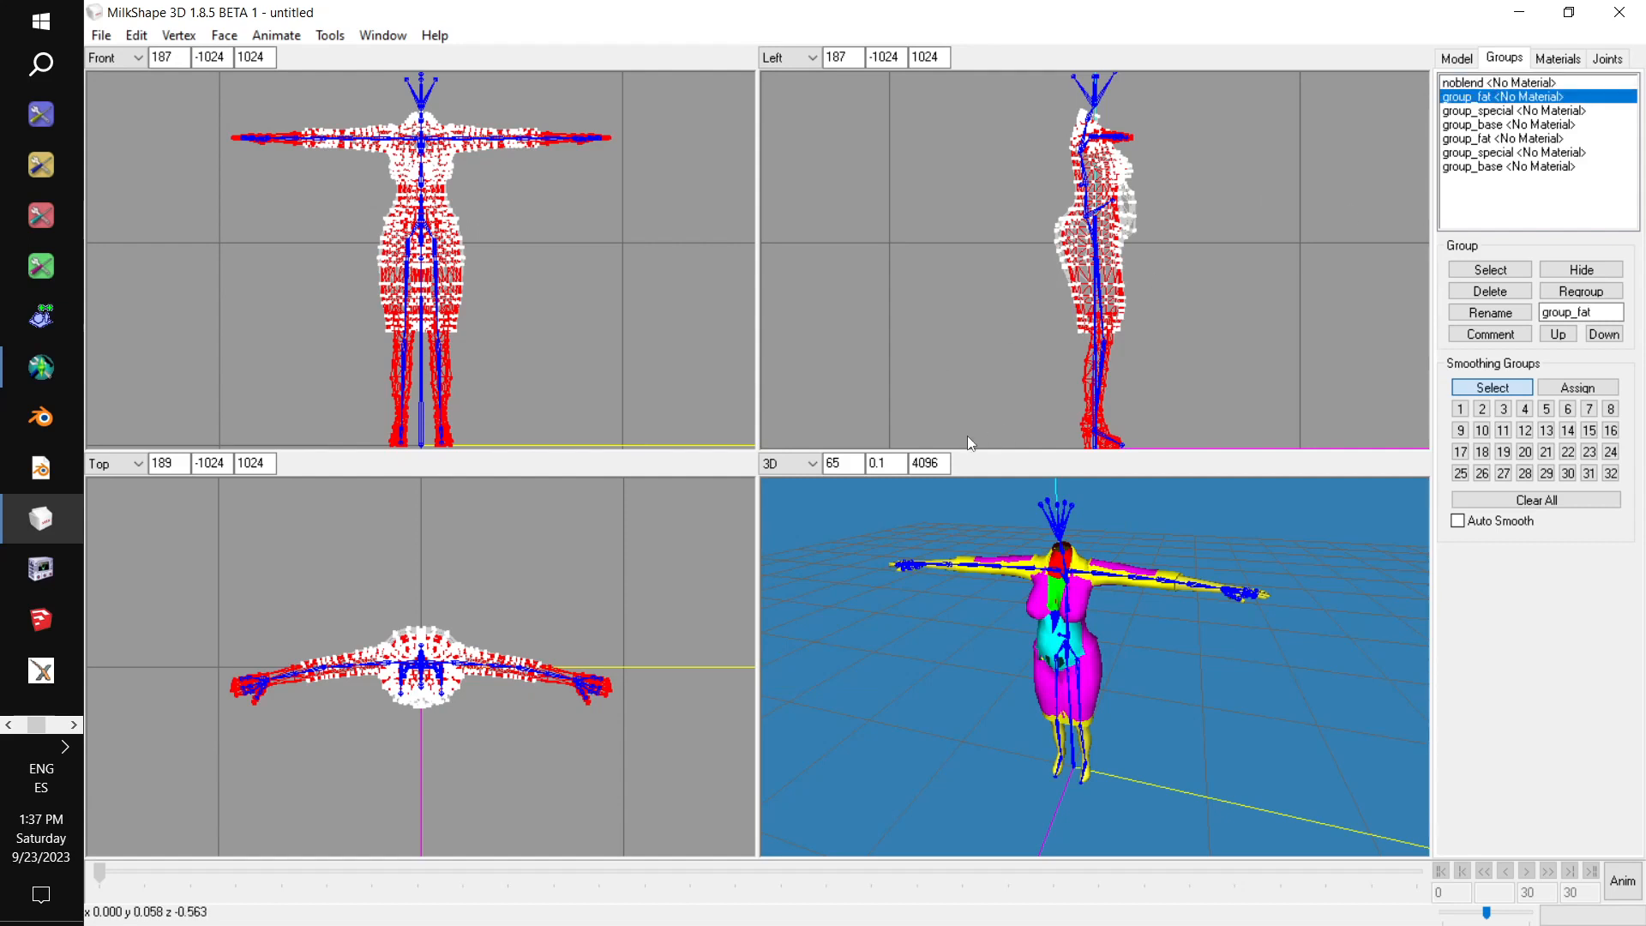
key(alt)
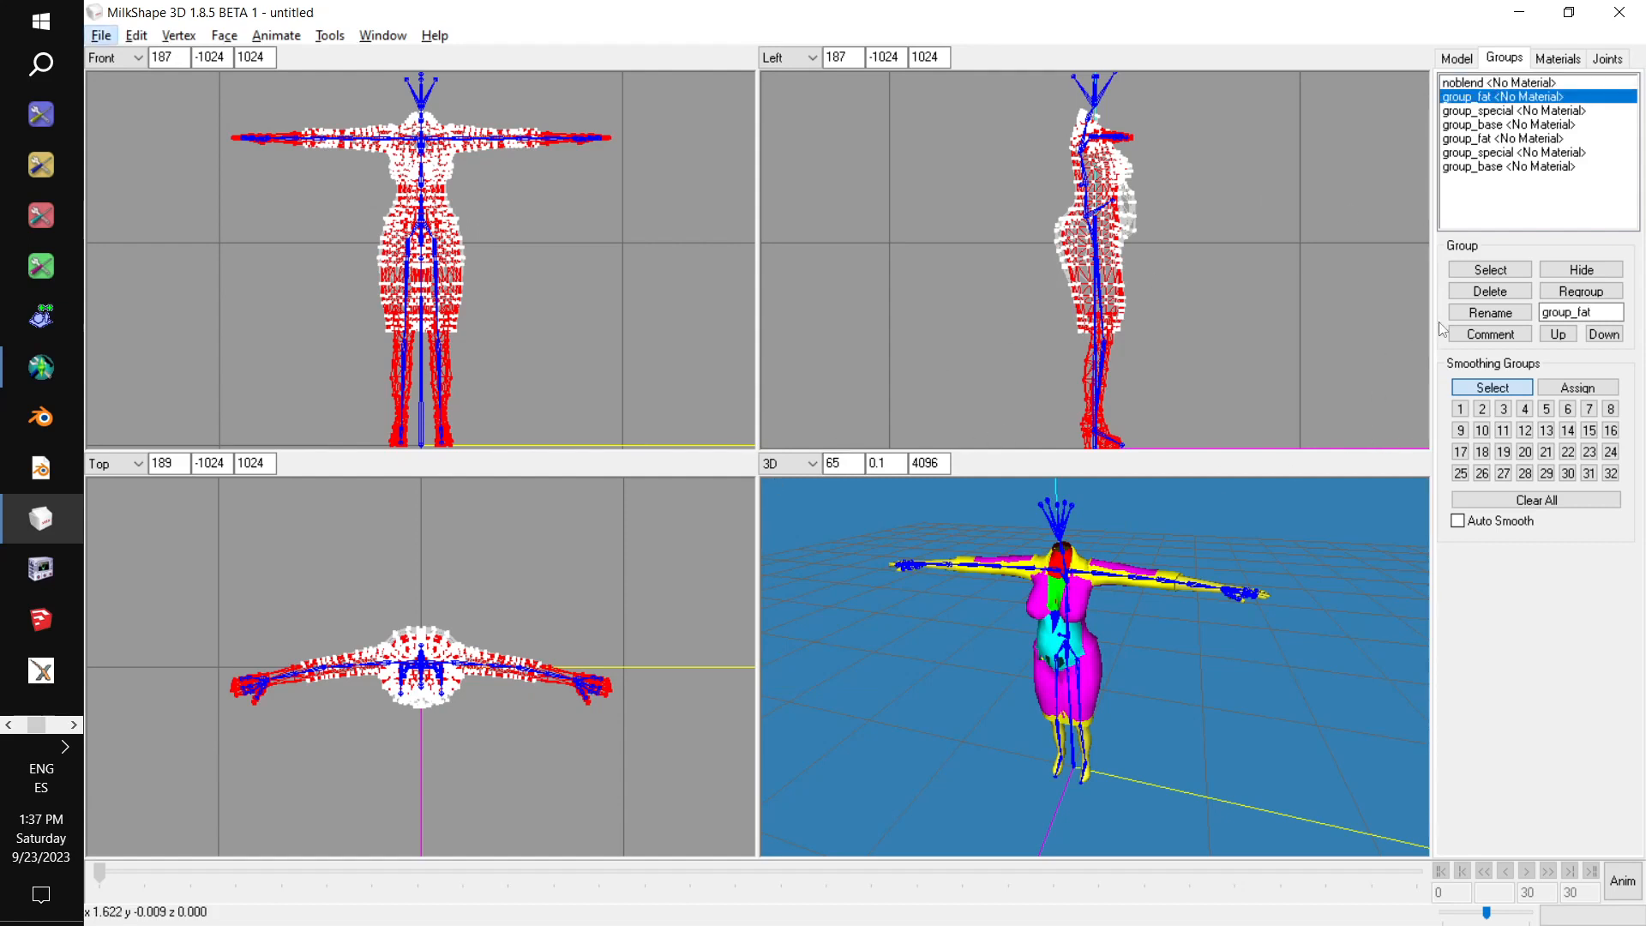
click(1499, 83)
click(1491, 333)
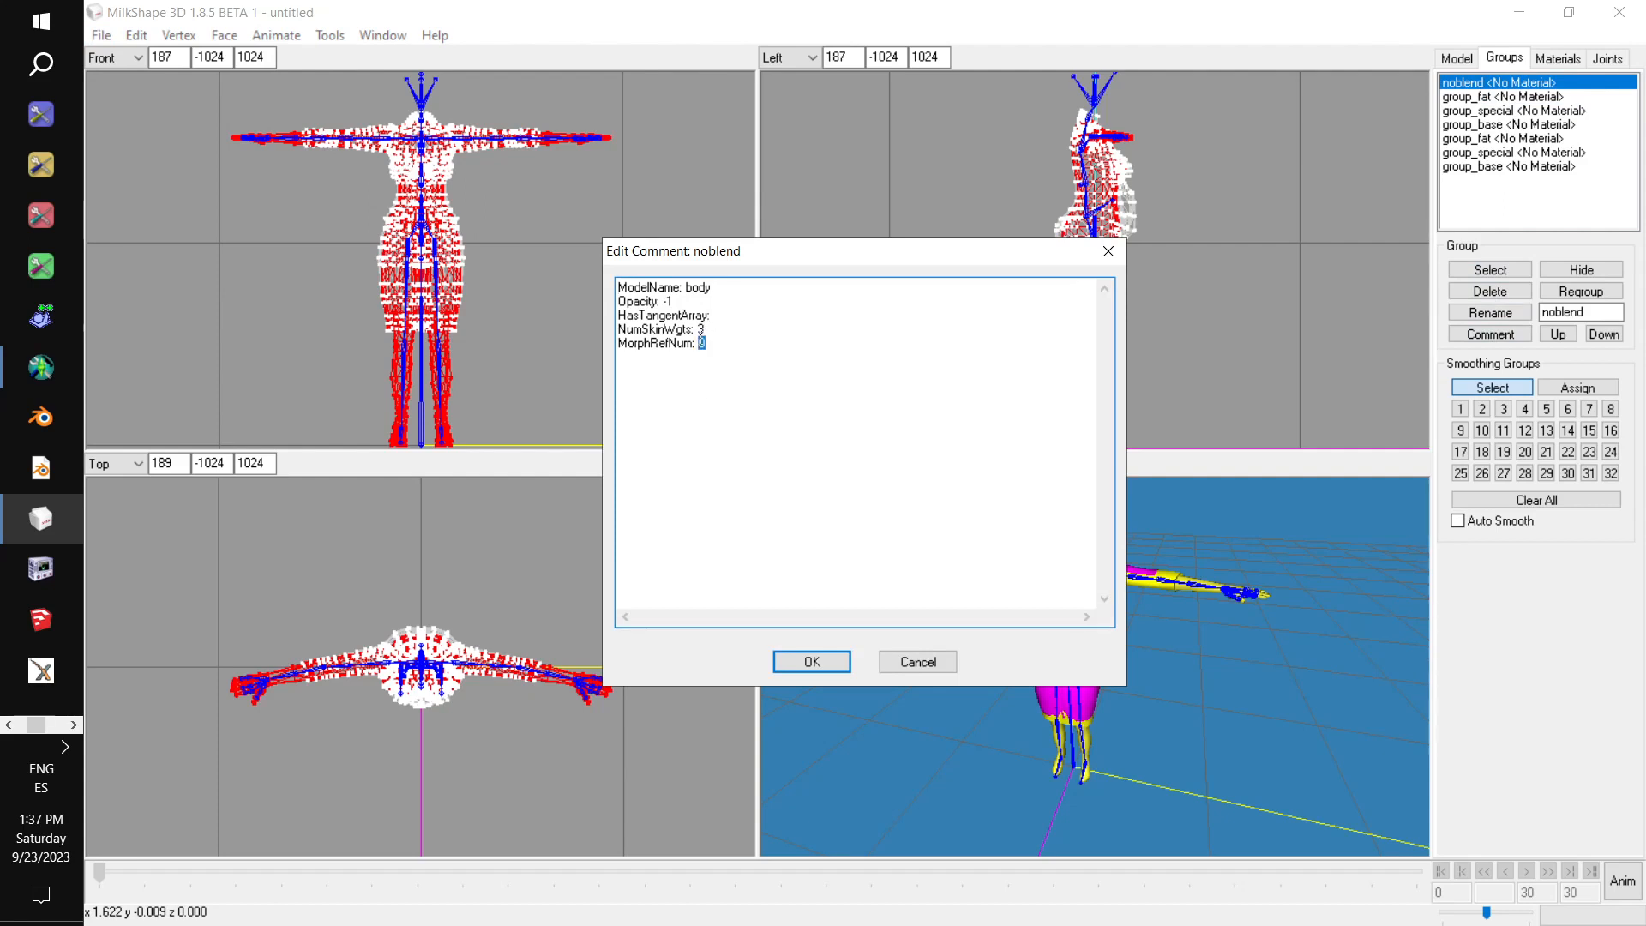
click(820, 659)
Copy ~00MORPHMOD.1 from the notes and rename the first group_fat group with it.
key(alt+Tab)
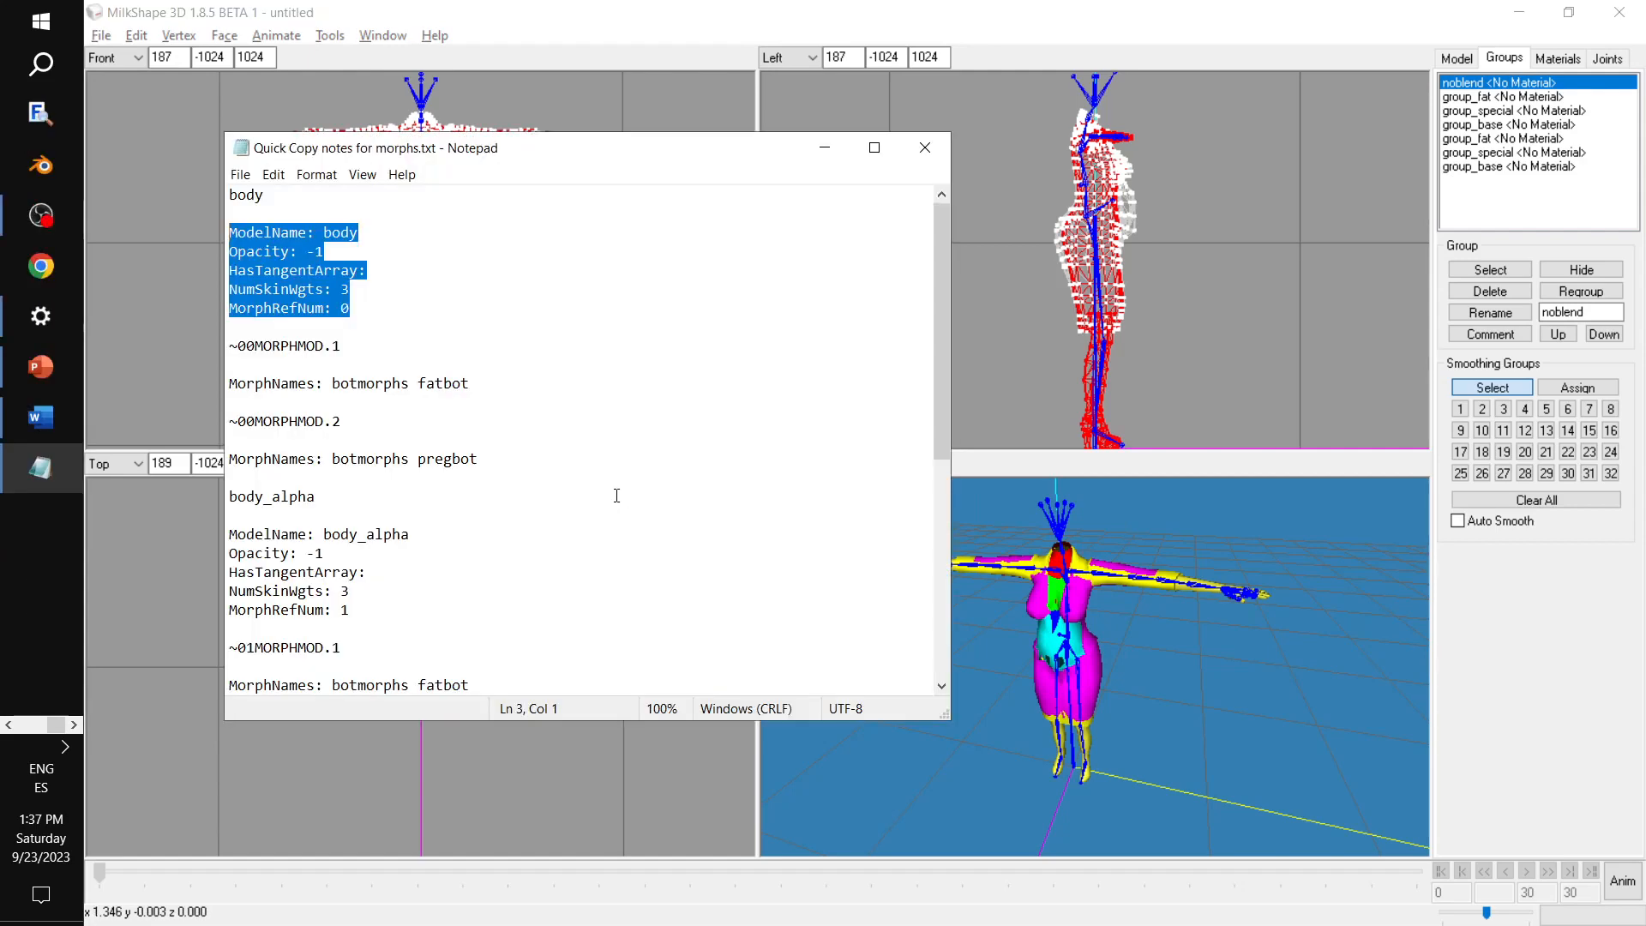
drag(340, 346, 226, 346)
key(ctrl+c)
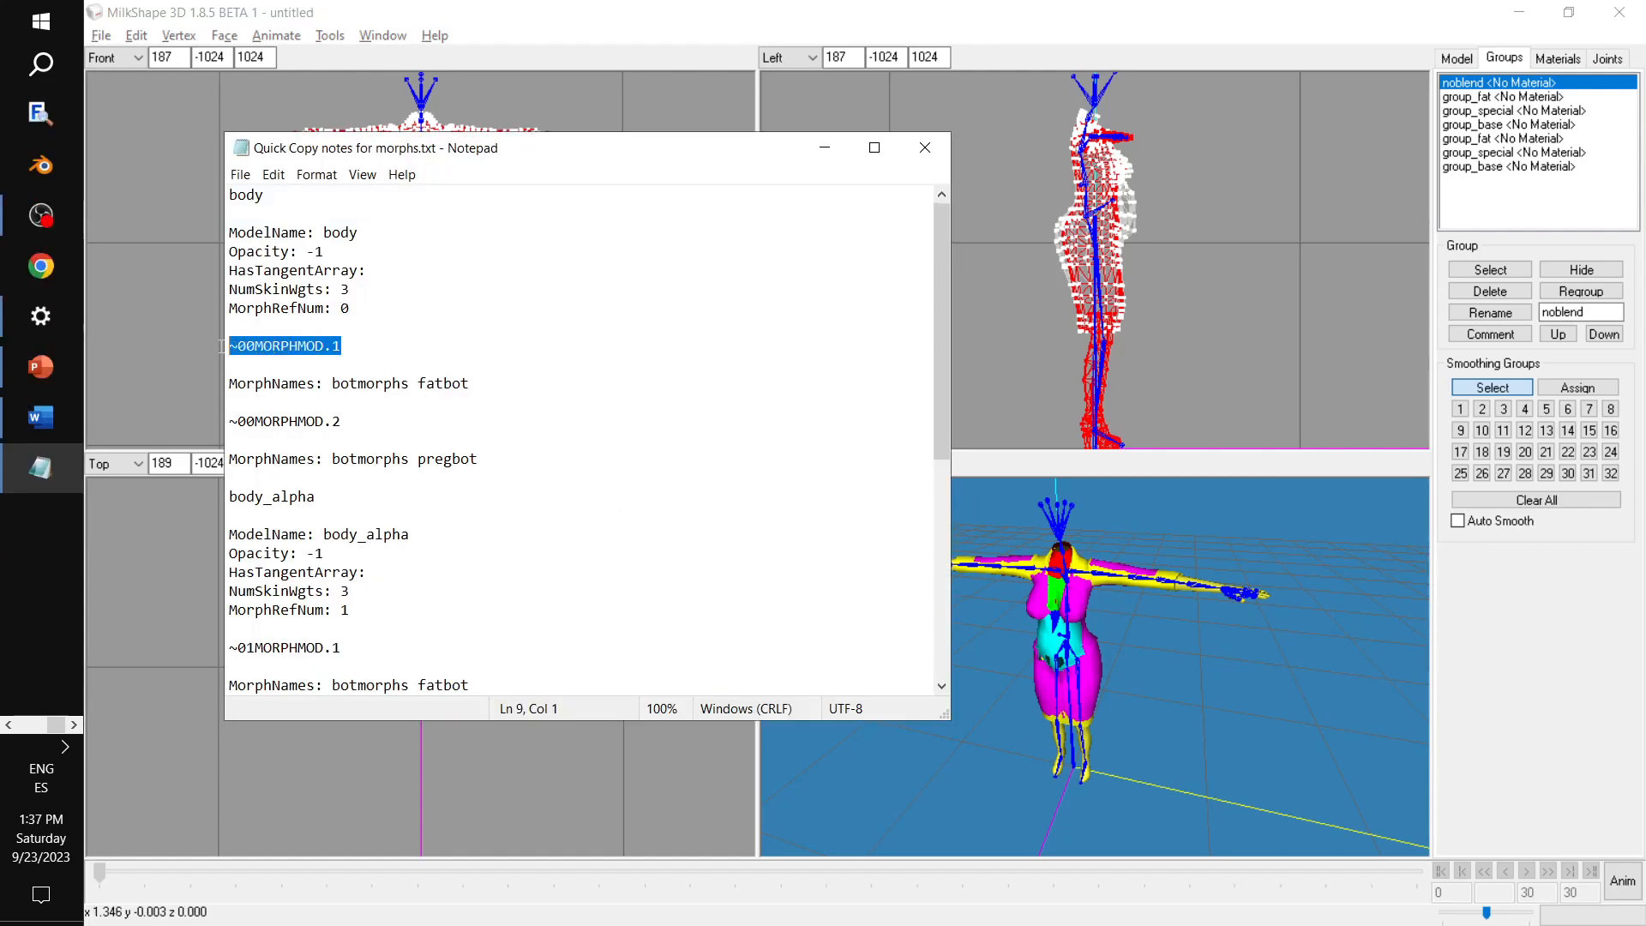
click(1501, 100)
drag(1602, 314, 1089, 319)
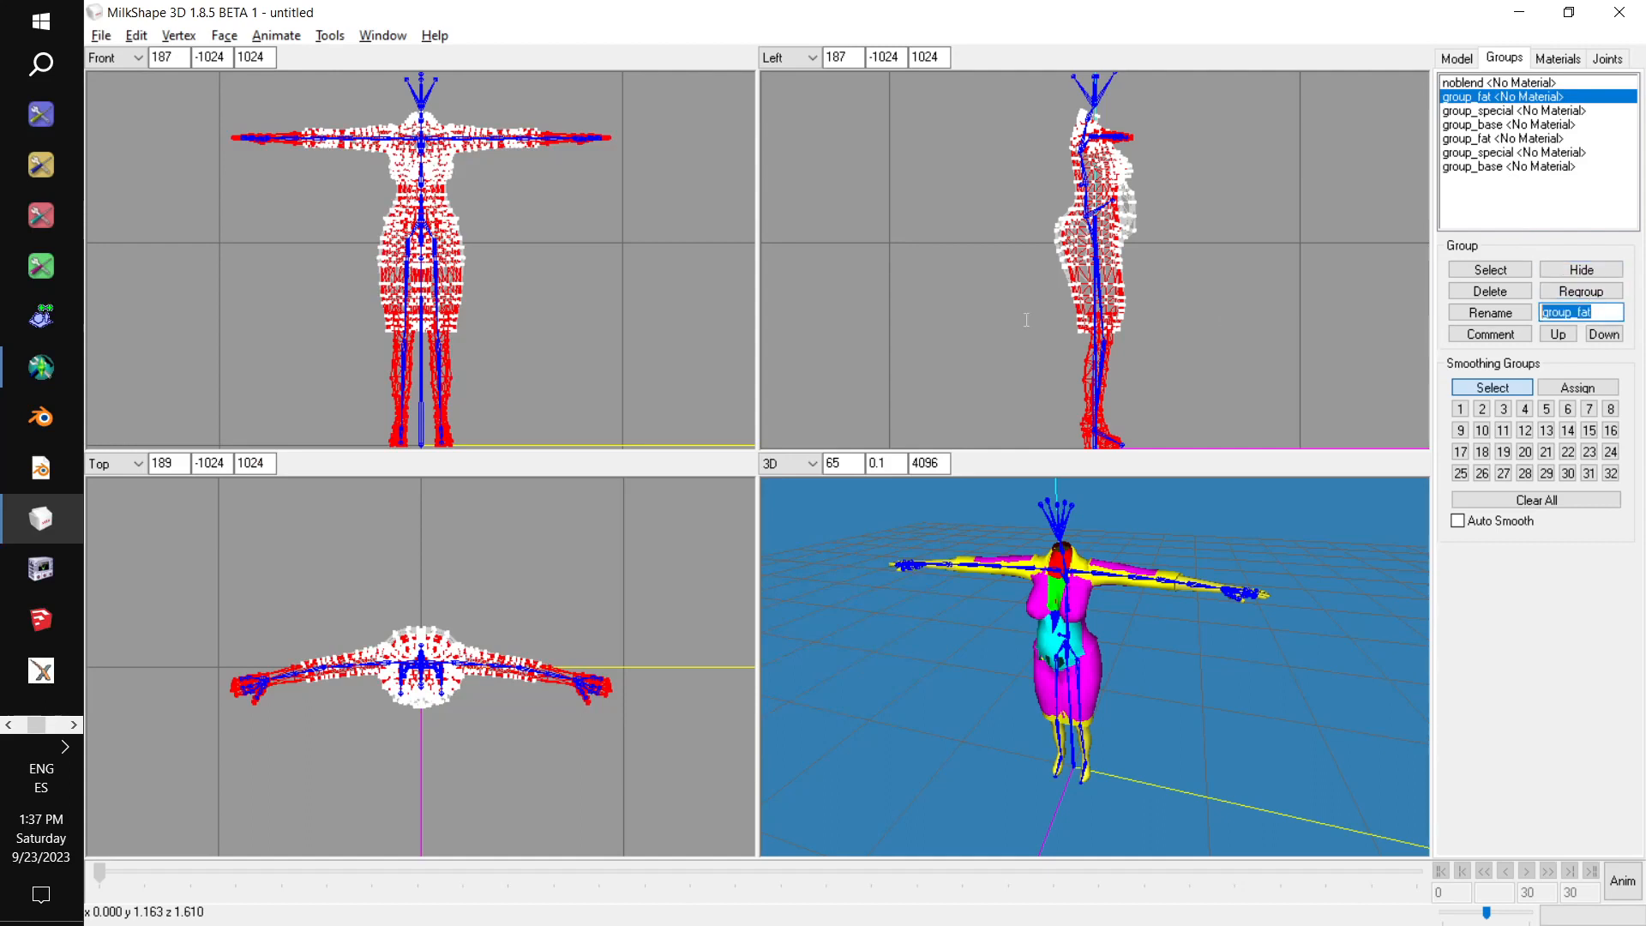
key(ctrl+v)
click(1490, 313)
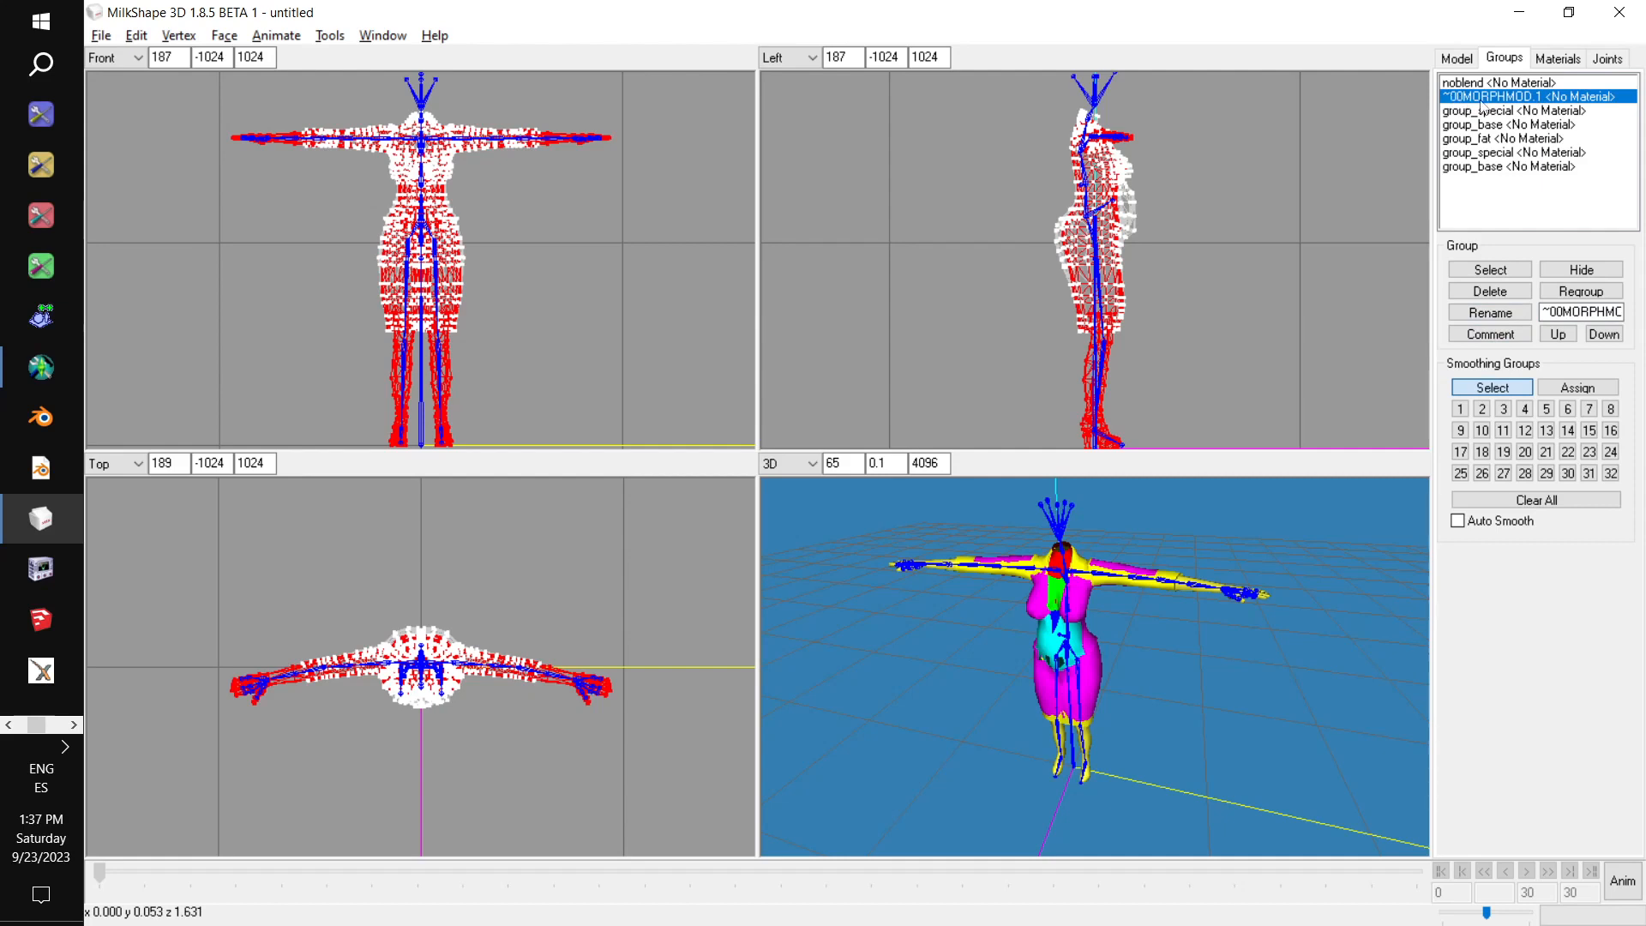
Rename the first group_special group as ~00MORPHMOD.2.
click(1541, 112)
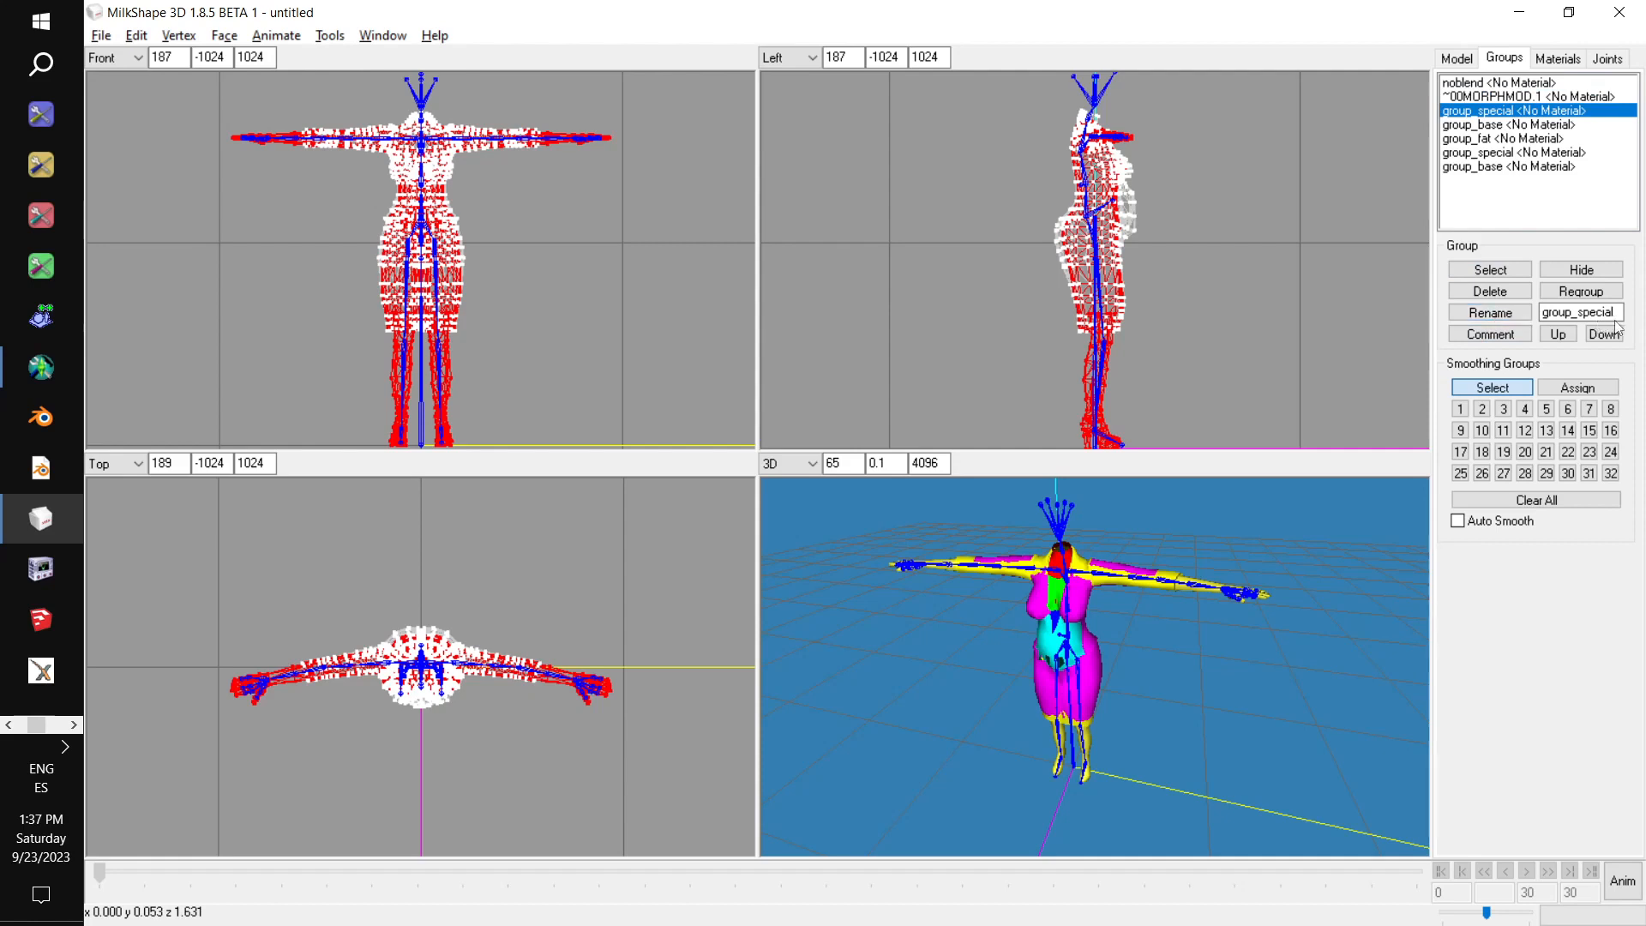
drag(1617, 314, 1427, 307)
key(ctrl+v)
key(BackSpace)
text(2)
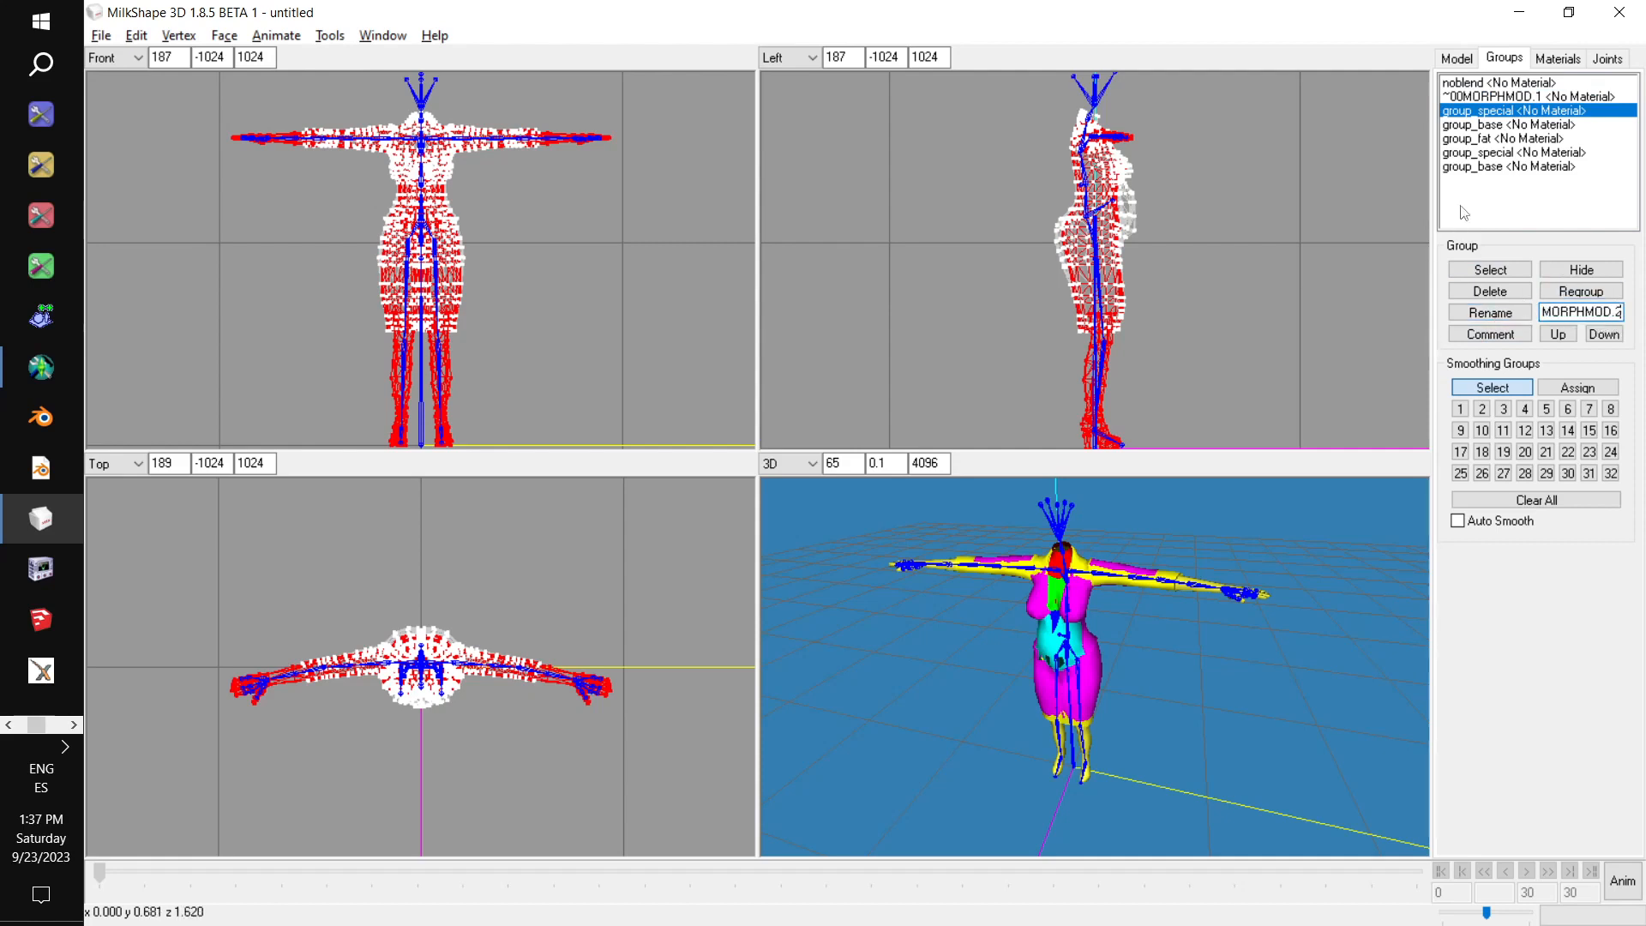
click(1499, 313)
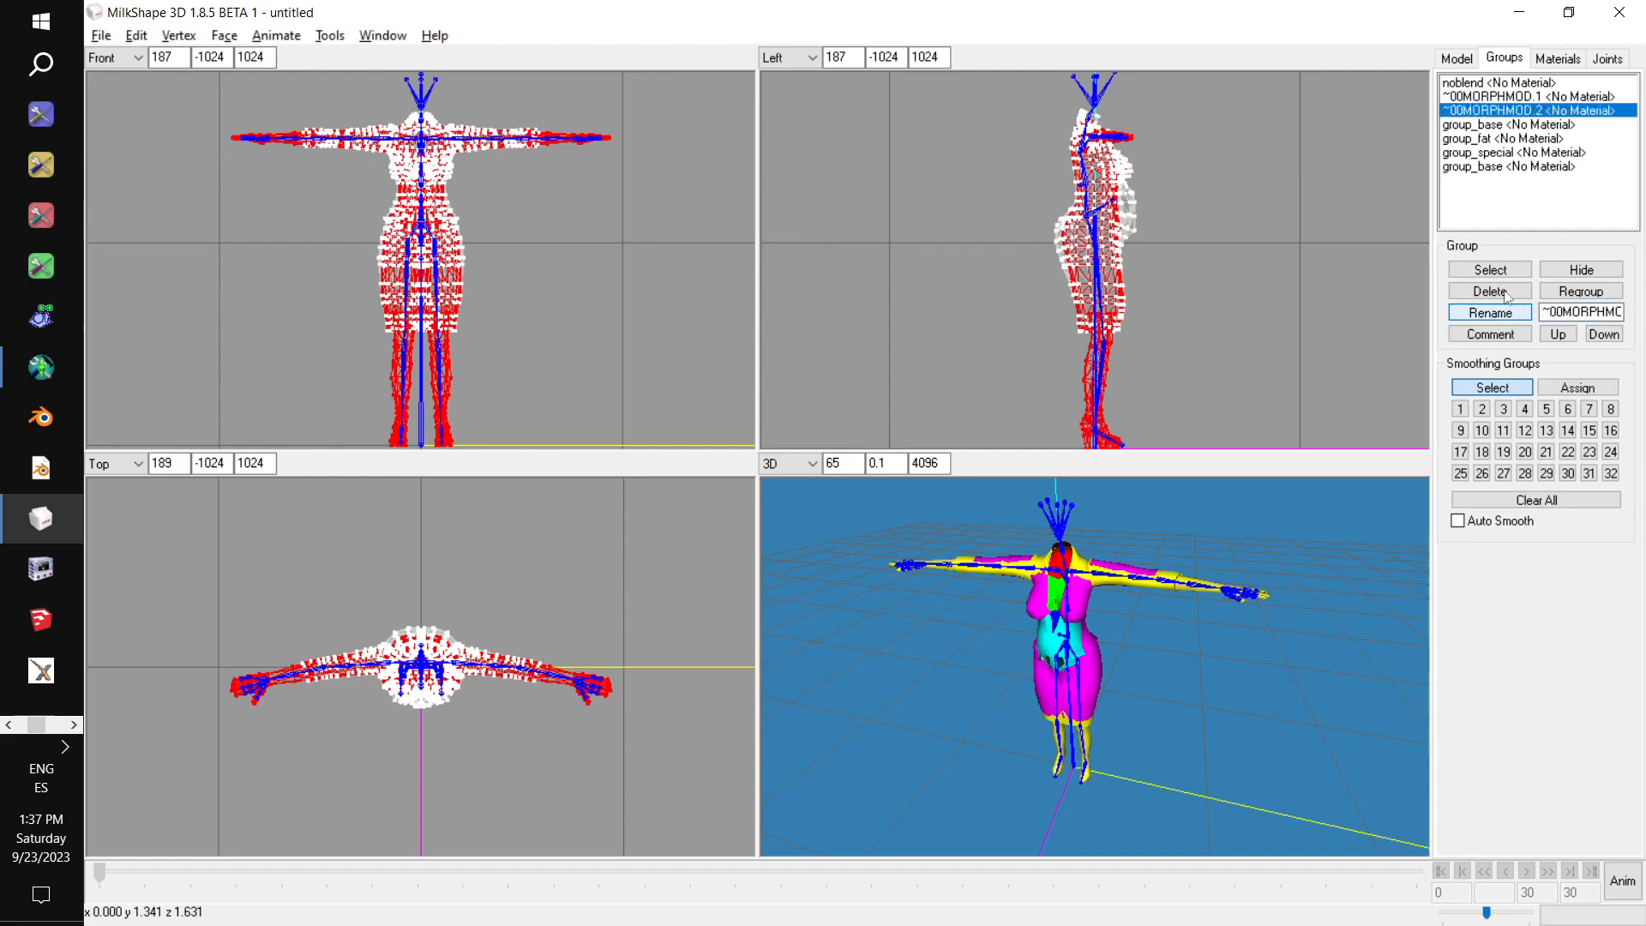
Copy "MorphNames: botmorphs fatbot" from the notes into the comment of the ~00MORPHMOD.1 group.
click(1526, 97)
key(alt+Tab)
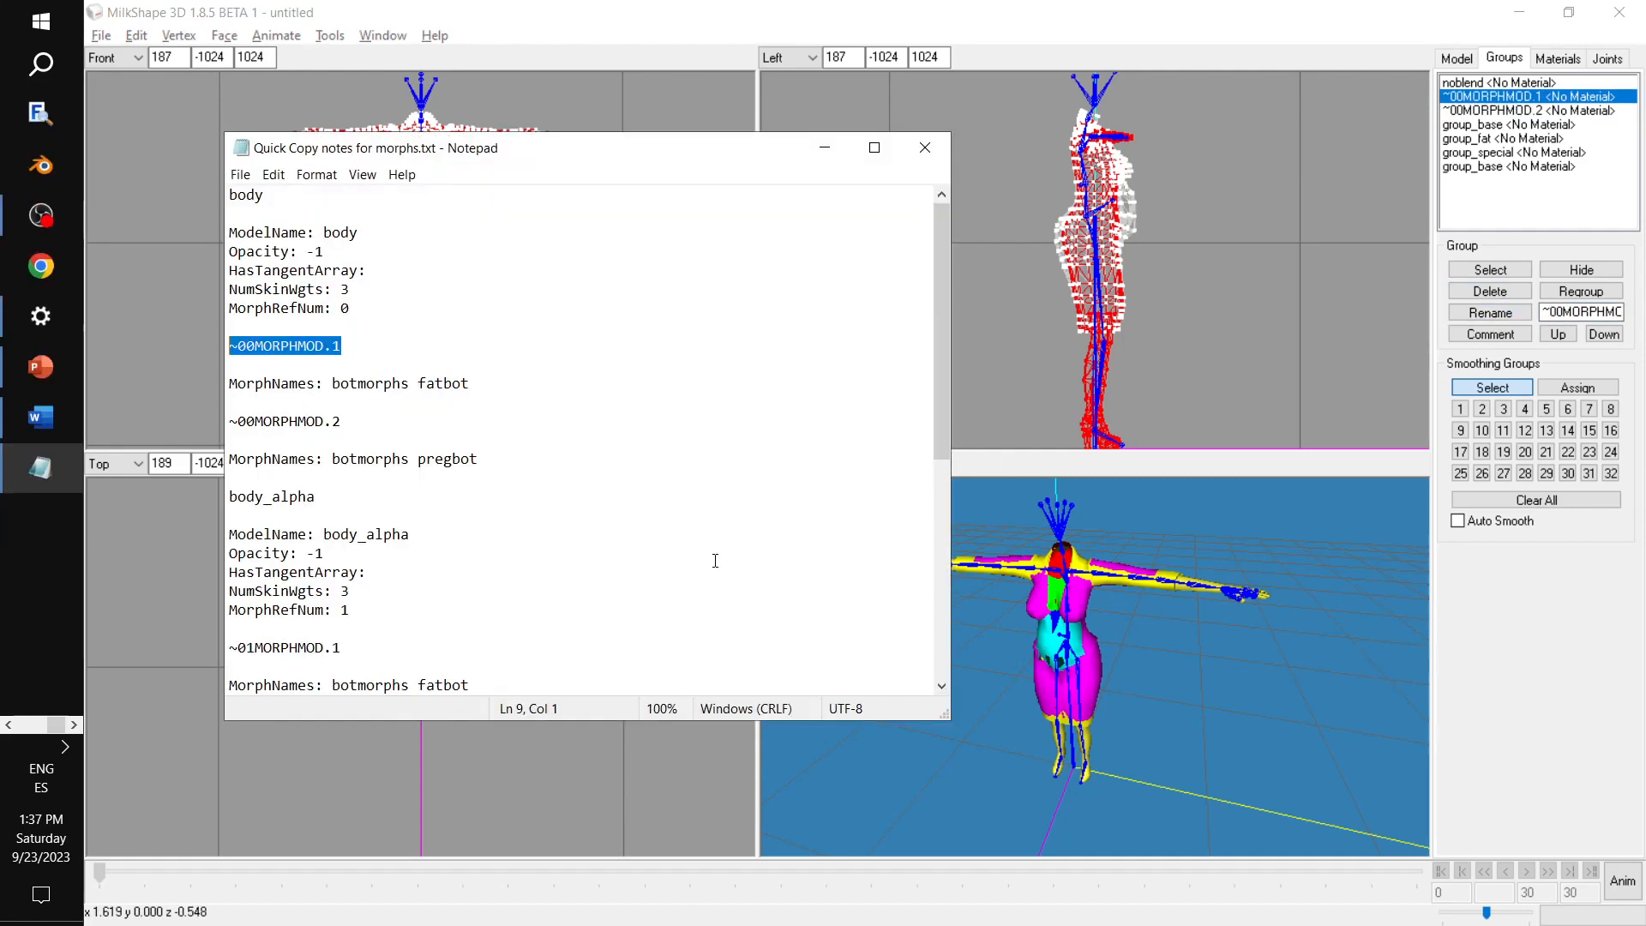
drag(471, 385, 228, 388)
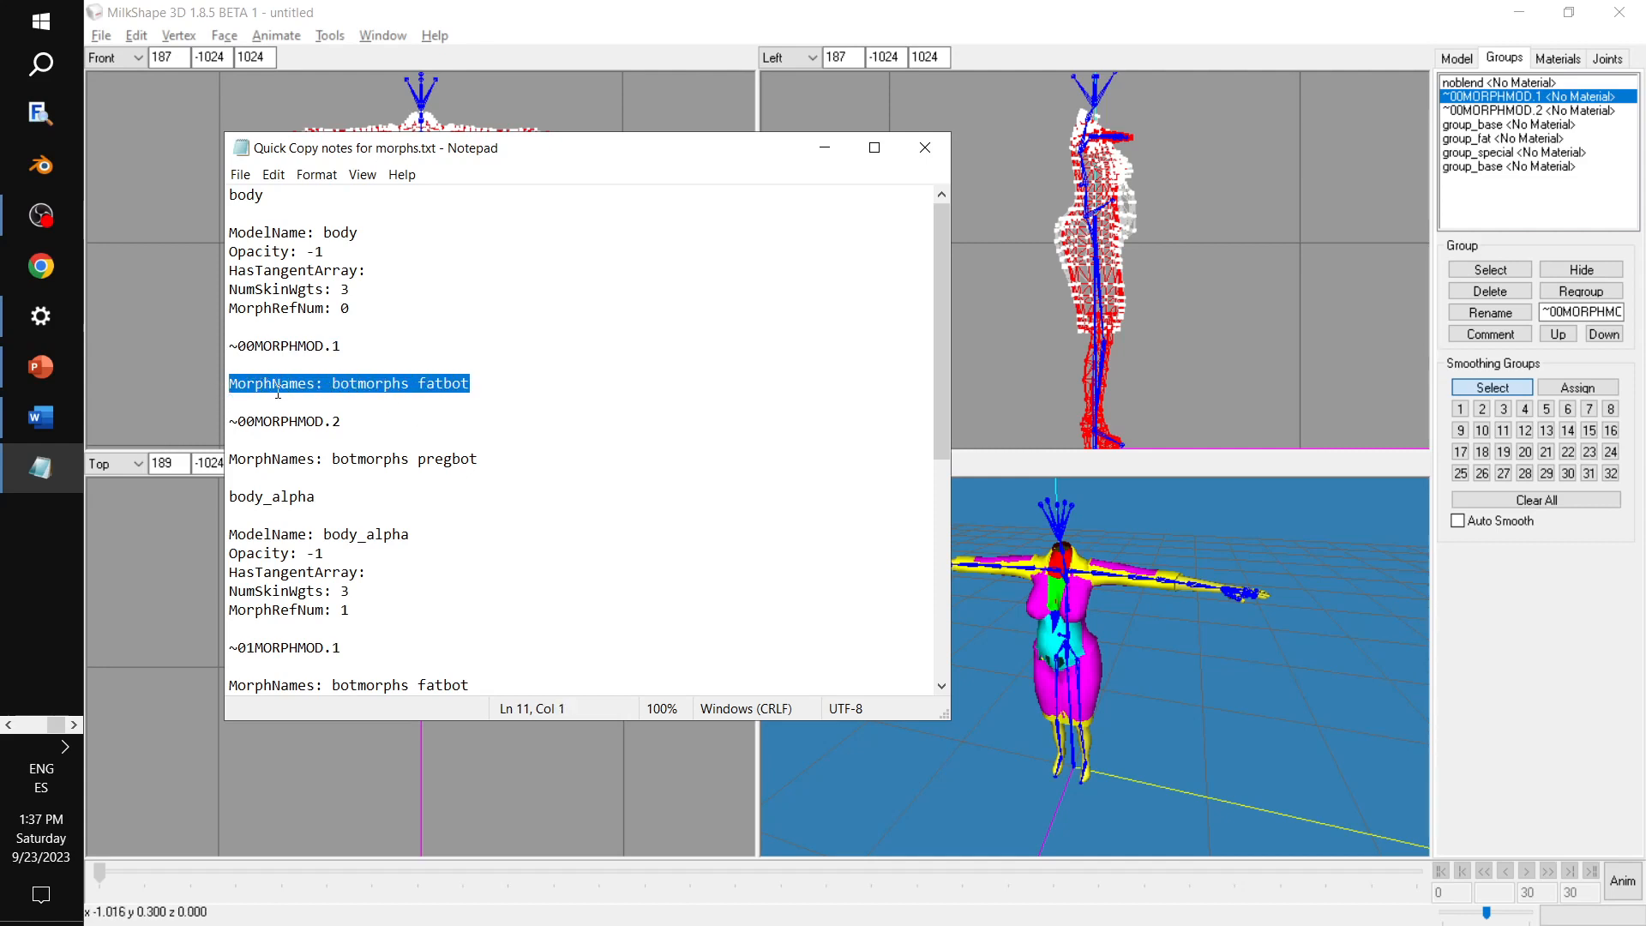
click(1487, 101)
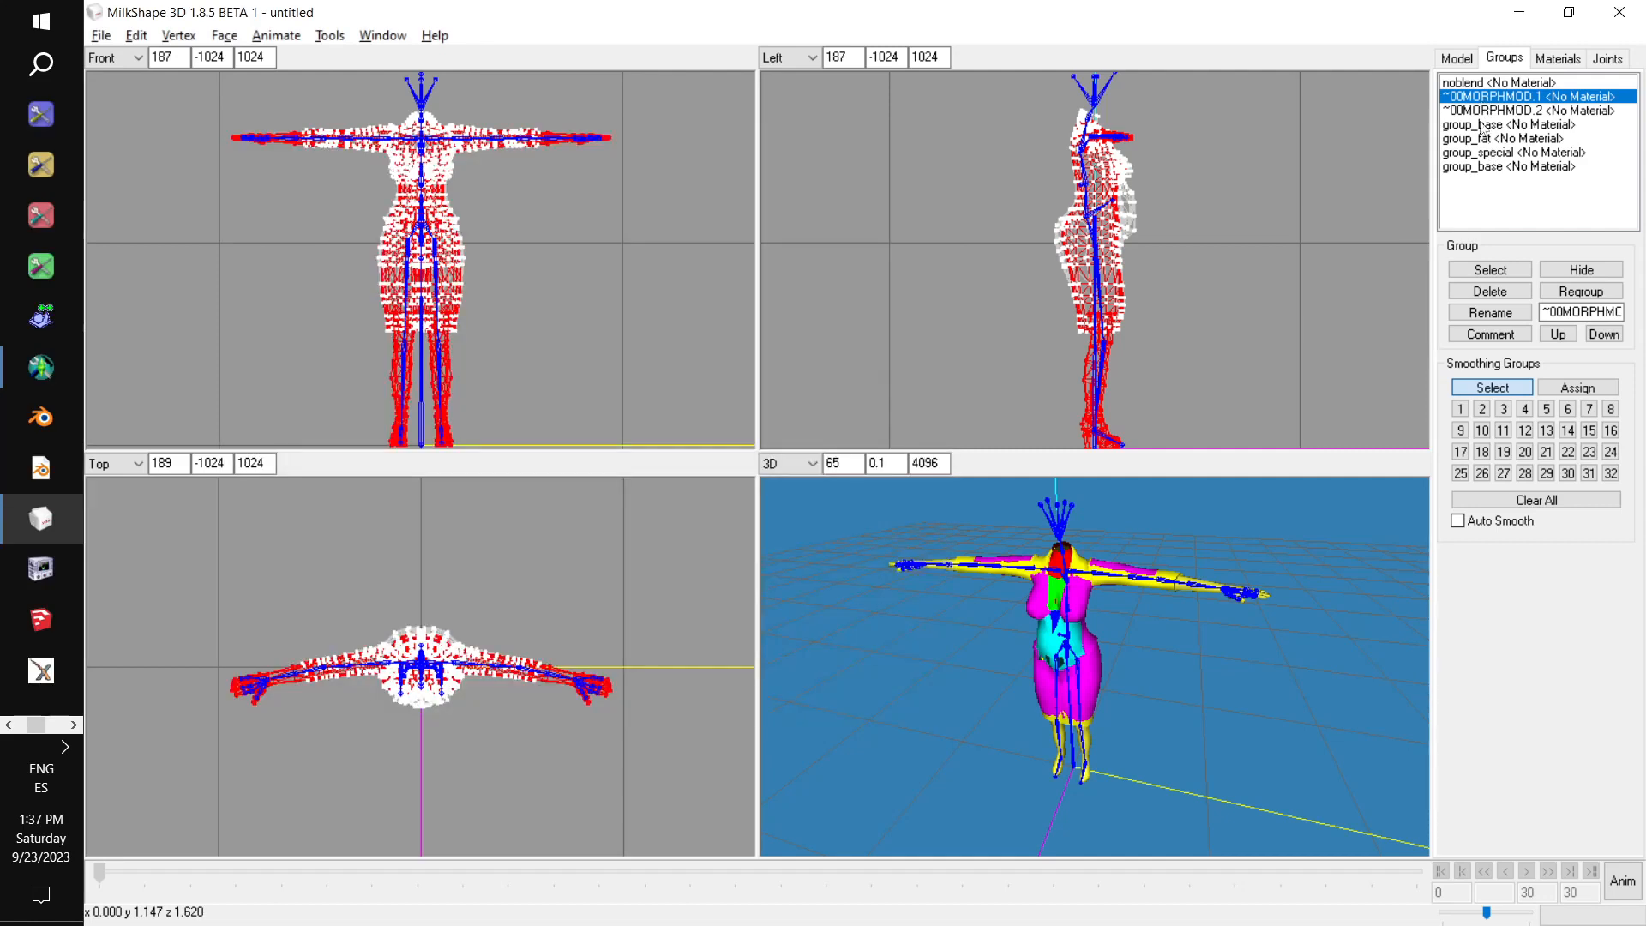
click(1472, 337)
key(ctrl+v)
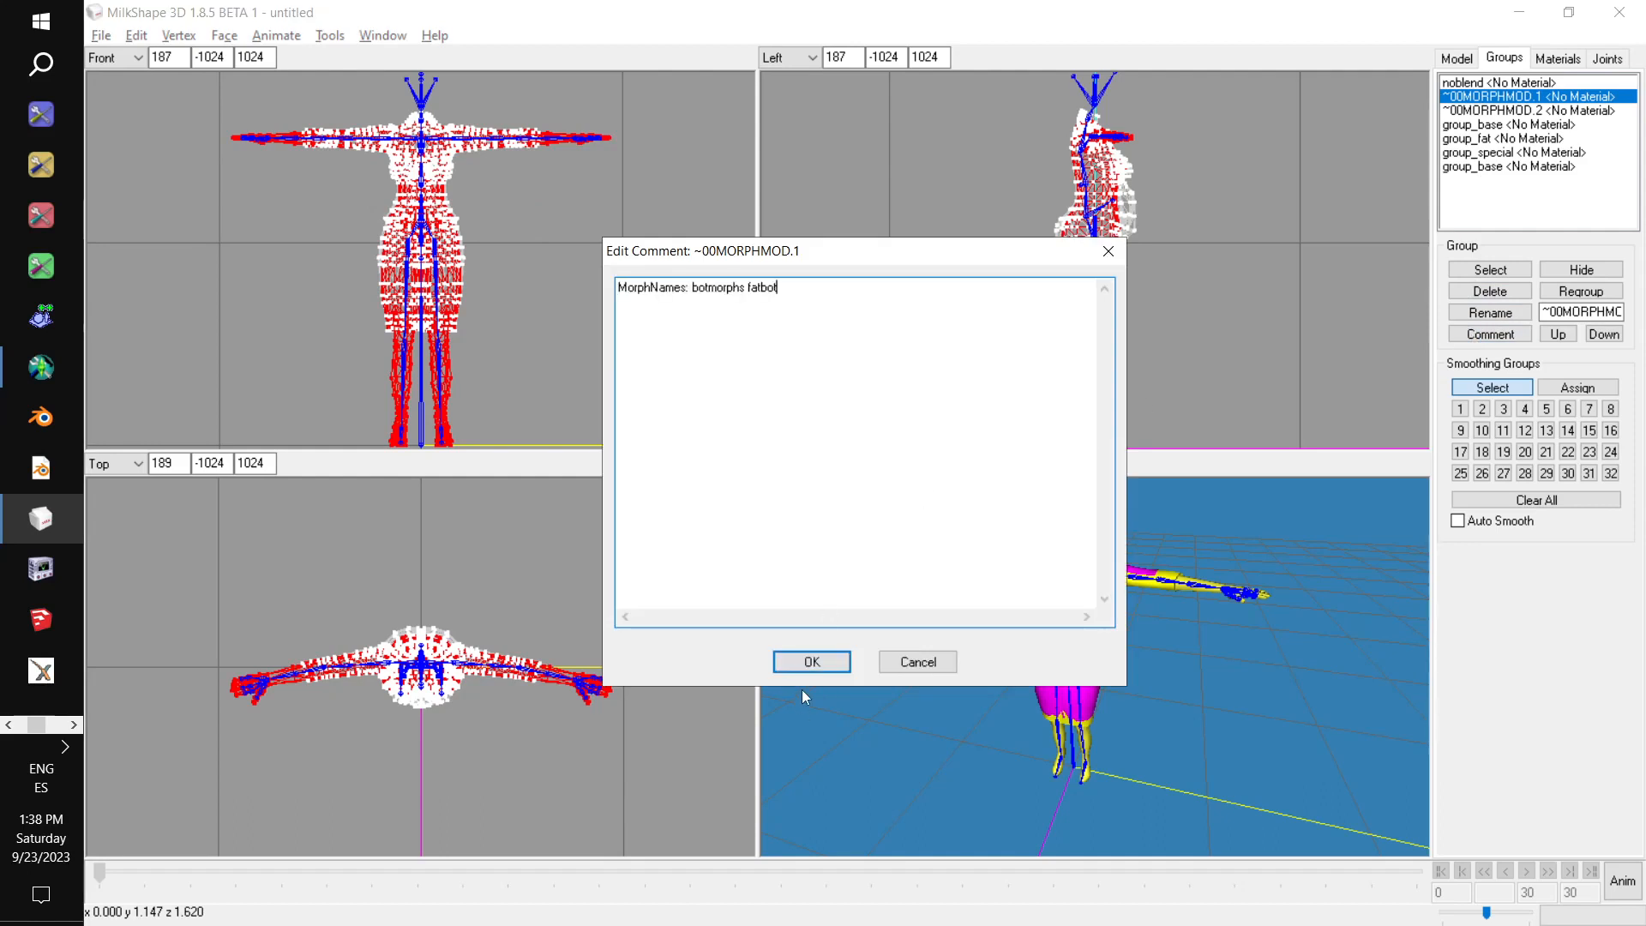
click(811, 662)
Copy "MorphNames: botmorphs pregbot" from the notes into the comment of the ~00MORPHMOD.2 group.
key(alt+Tab)
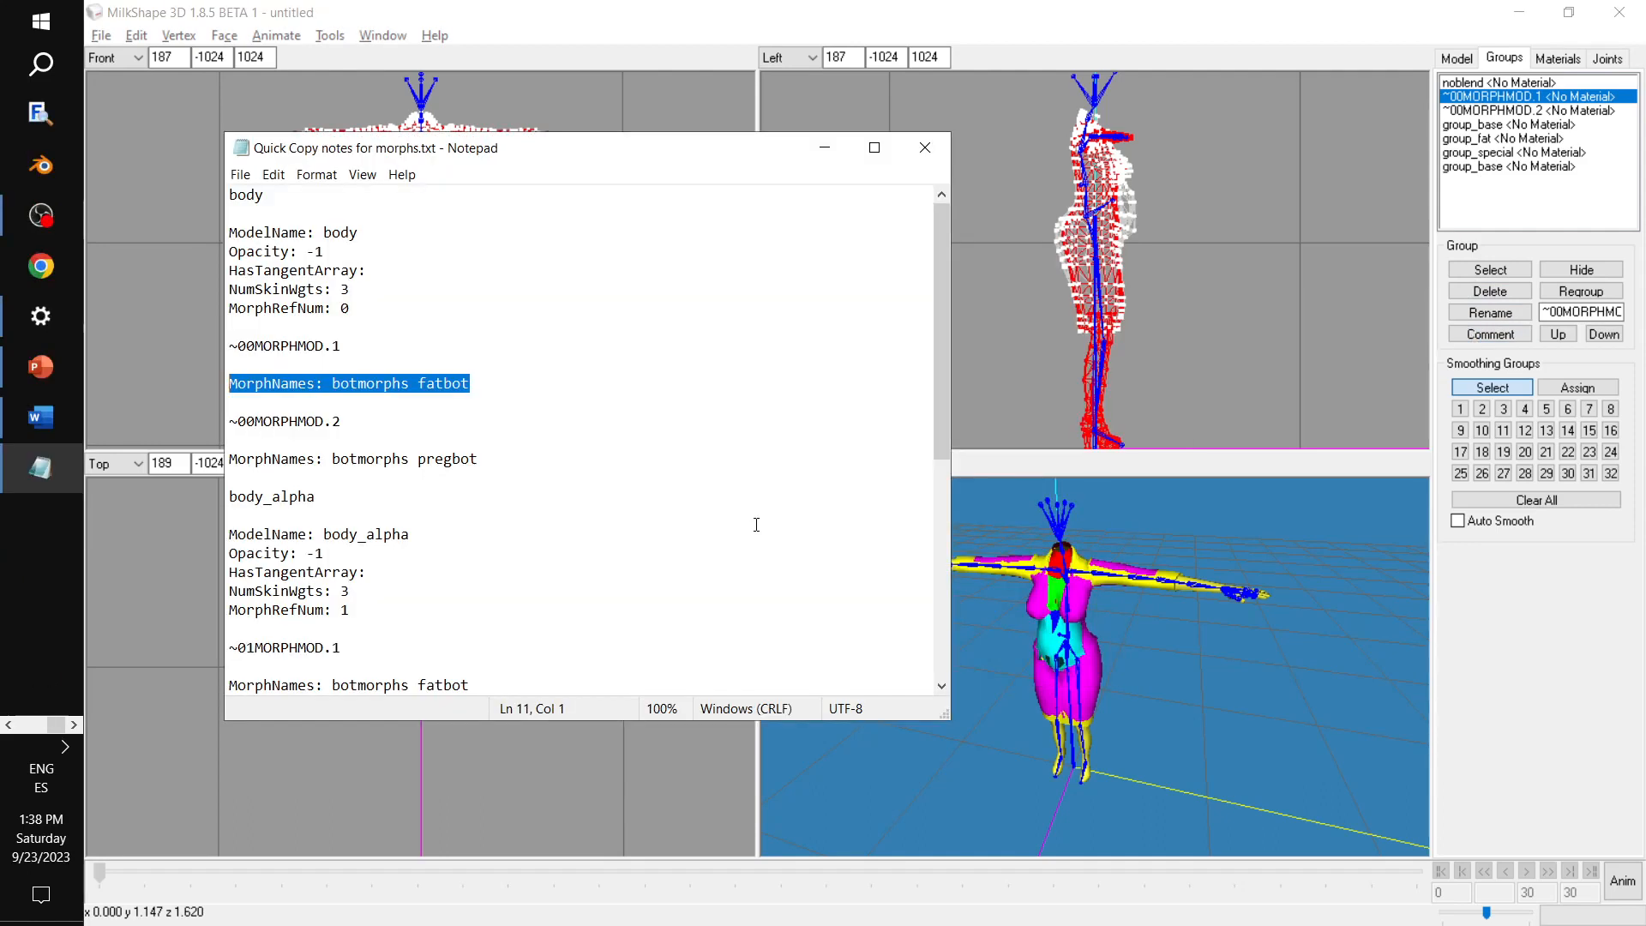
drag(482, 464, 222, 464)
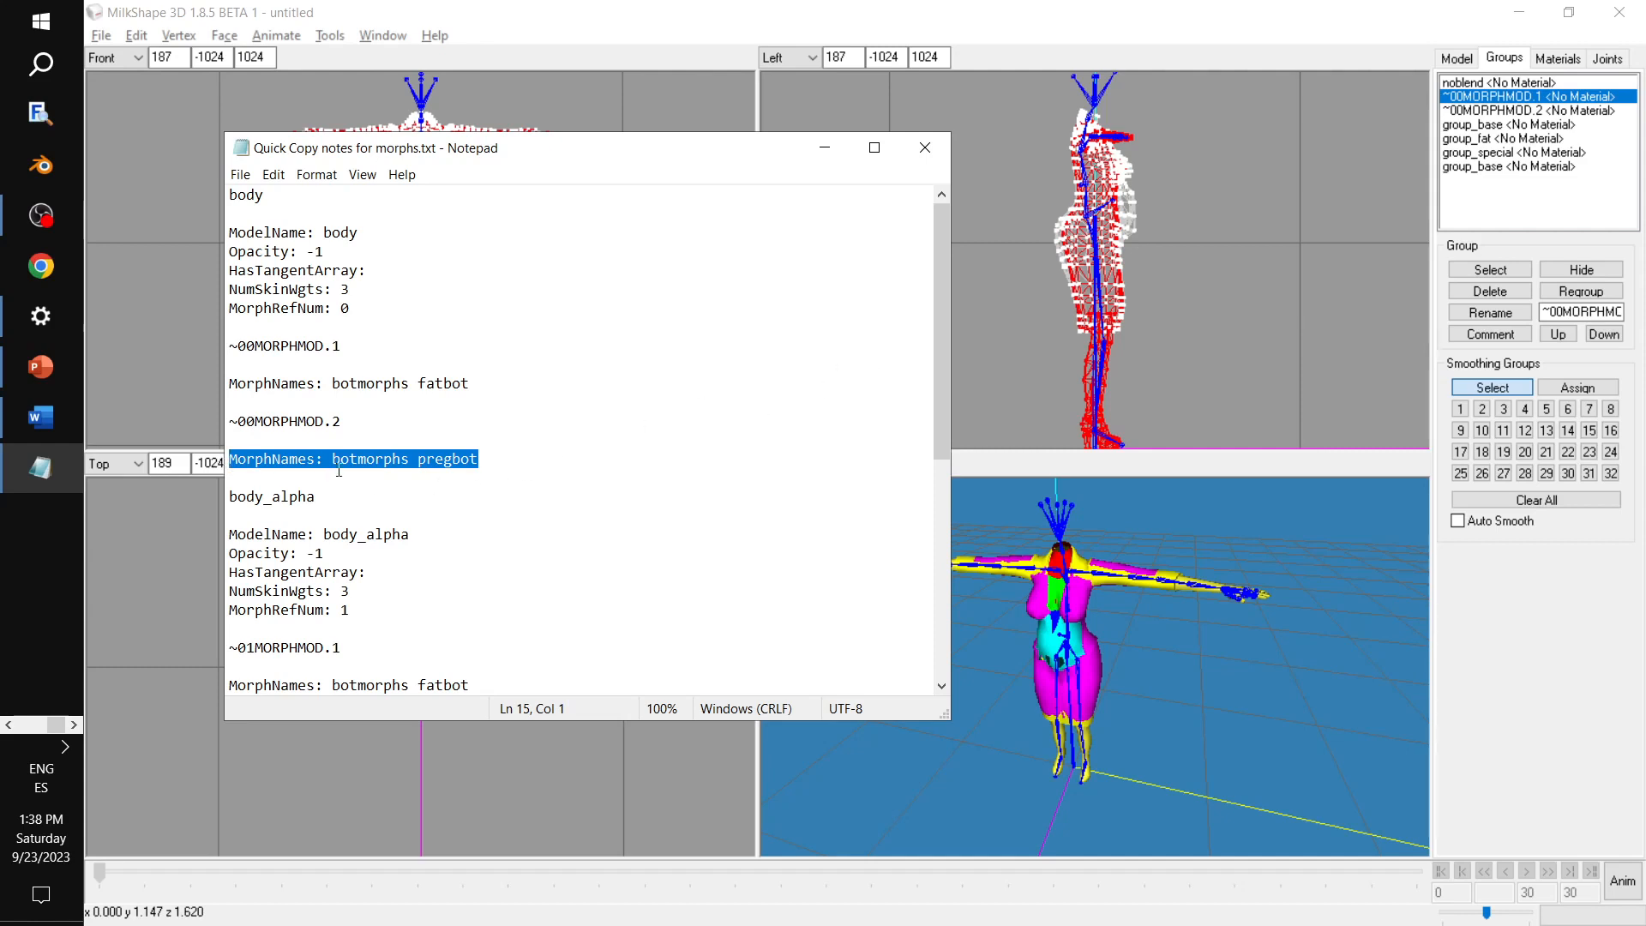
click(1507, 111)
click(1491, 334)
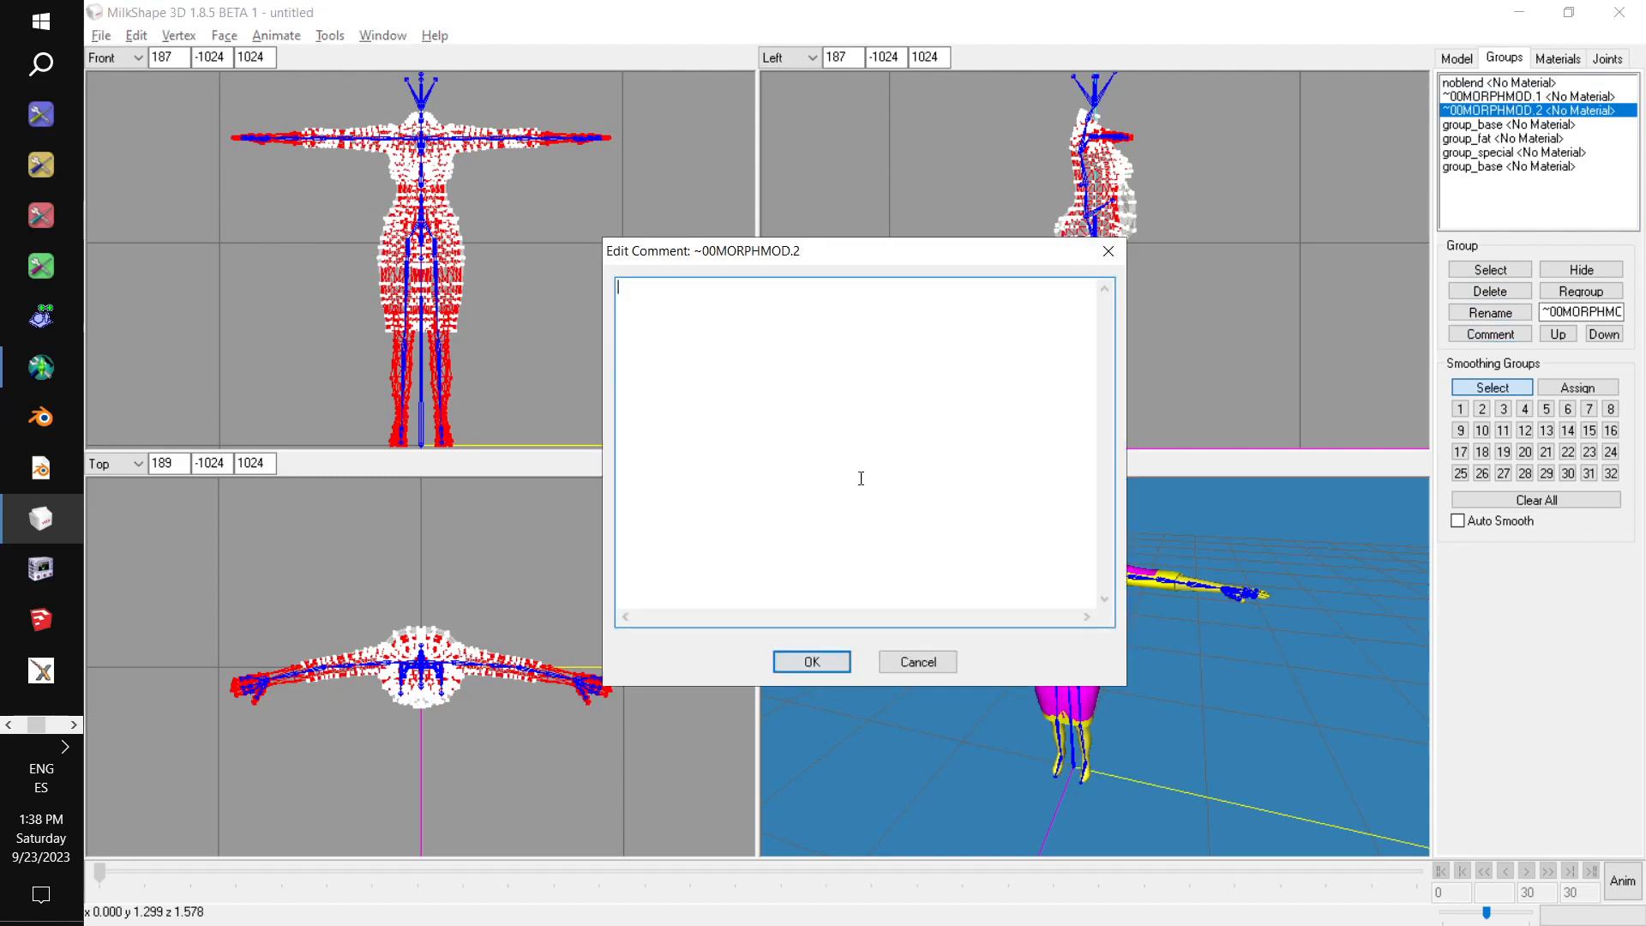
key(ctrl+v)
click(811, 662)
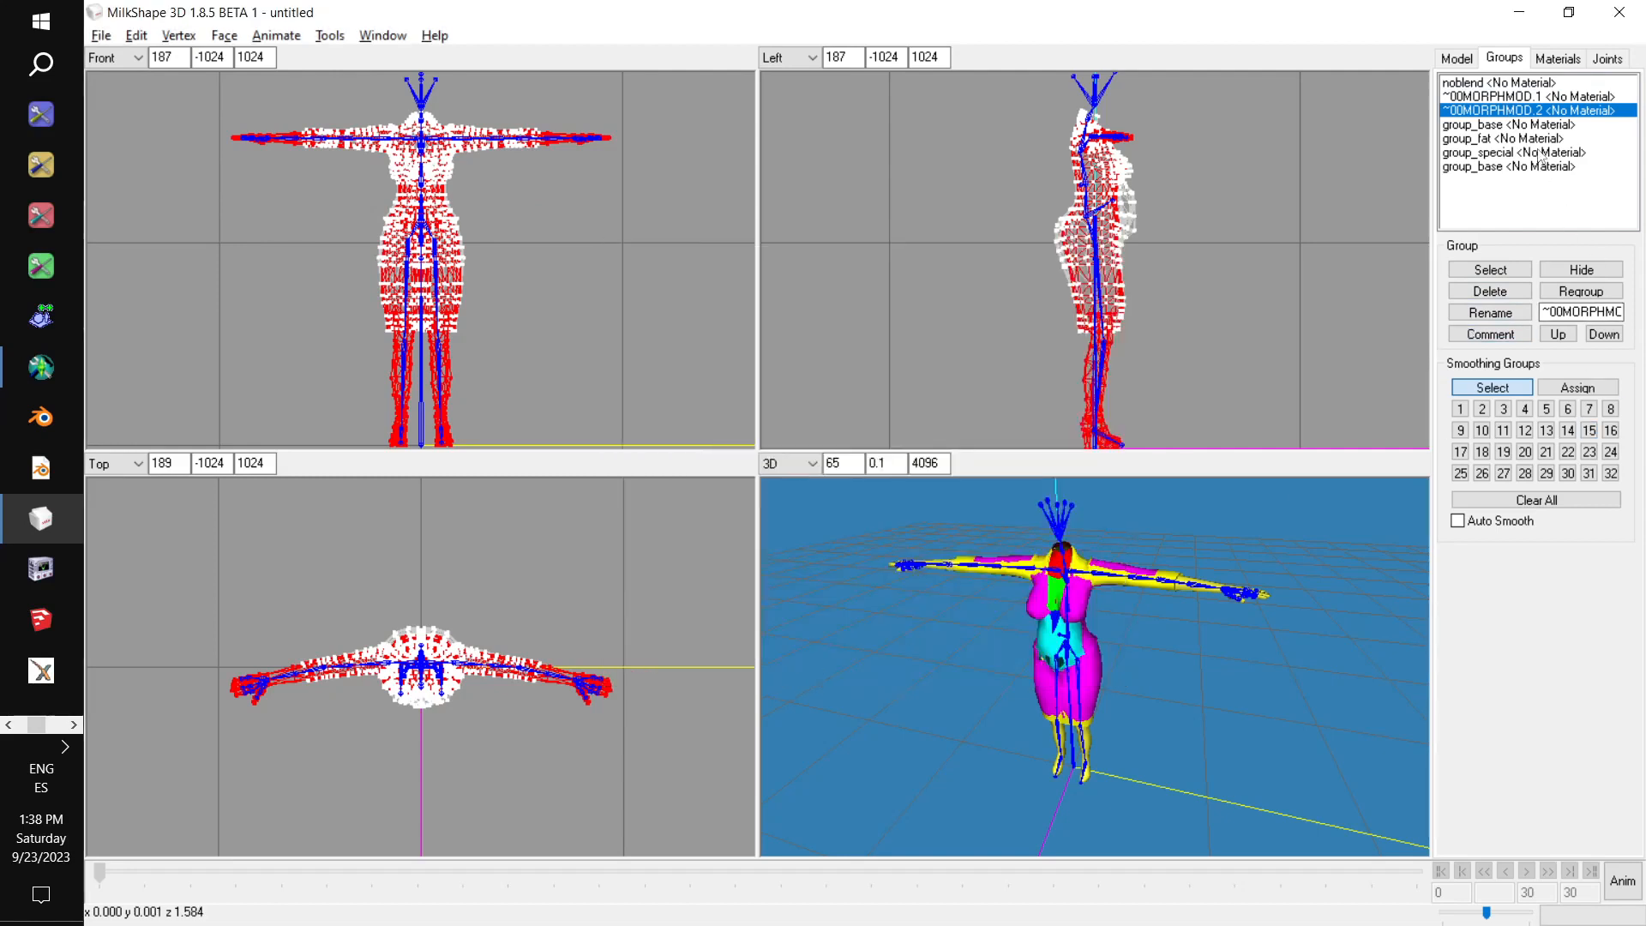
Paste the notes' body_alpha block with MorphRefNum: 1 into the comment of the group_base below ~00MORPHMOD.2, changing its ModelName to body.
click(1532, 125)
key(alt+Tab)
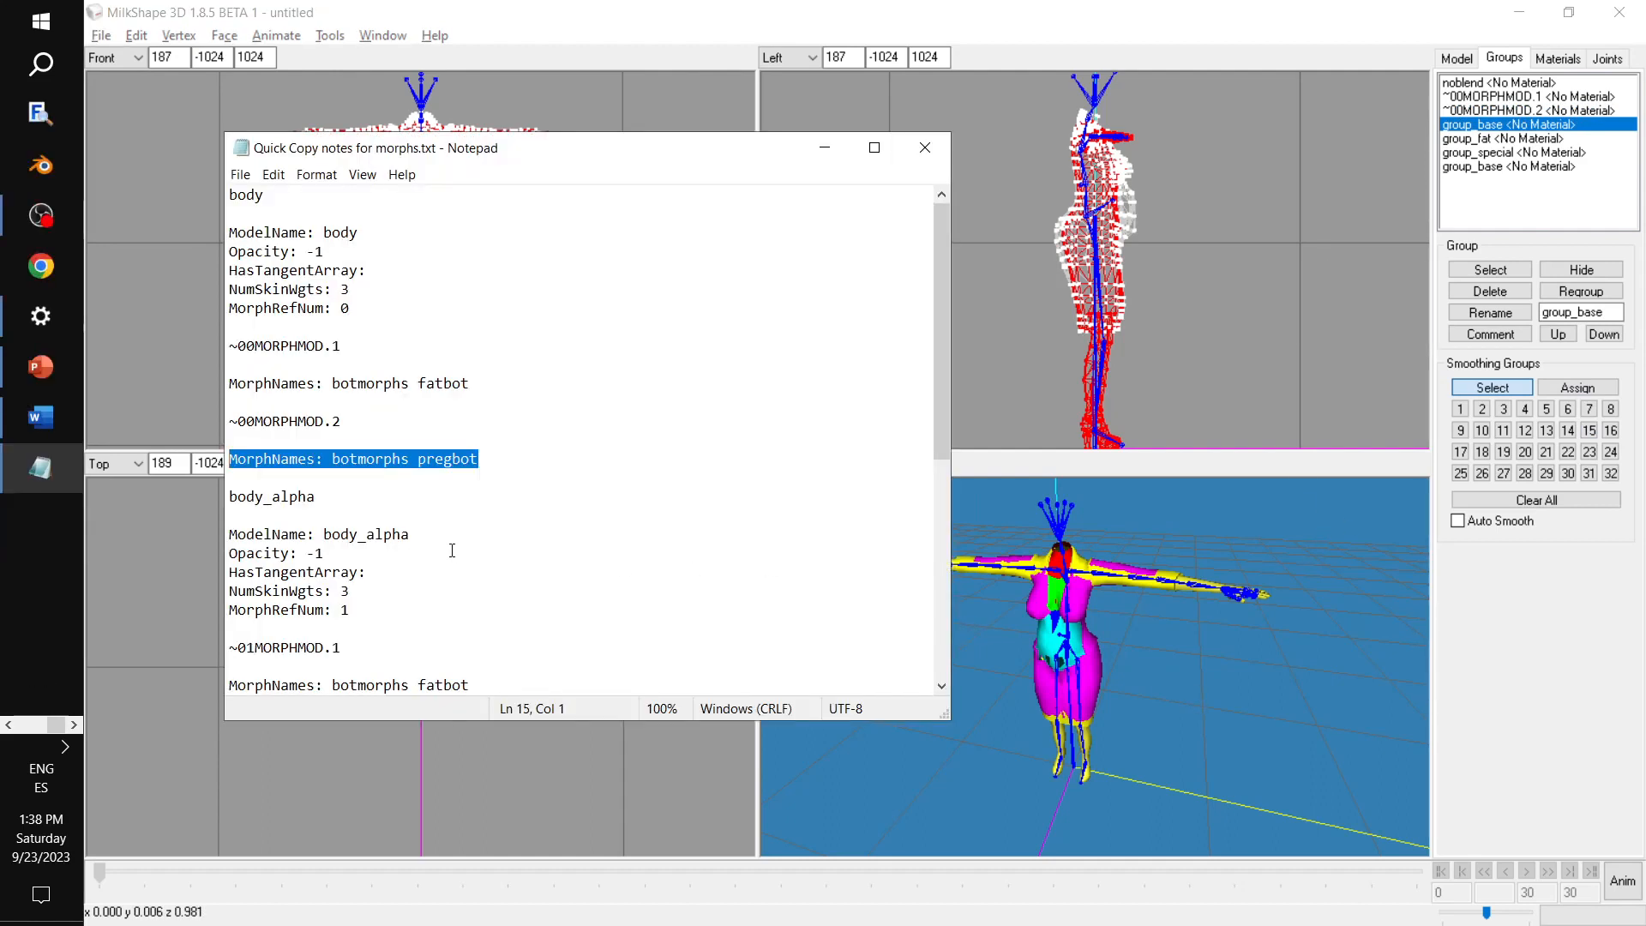
drag(366, 614, 221, 542)
key(ctrl+c)
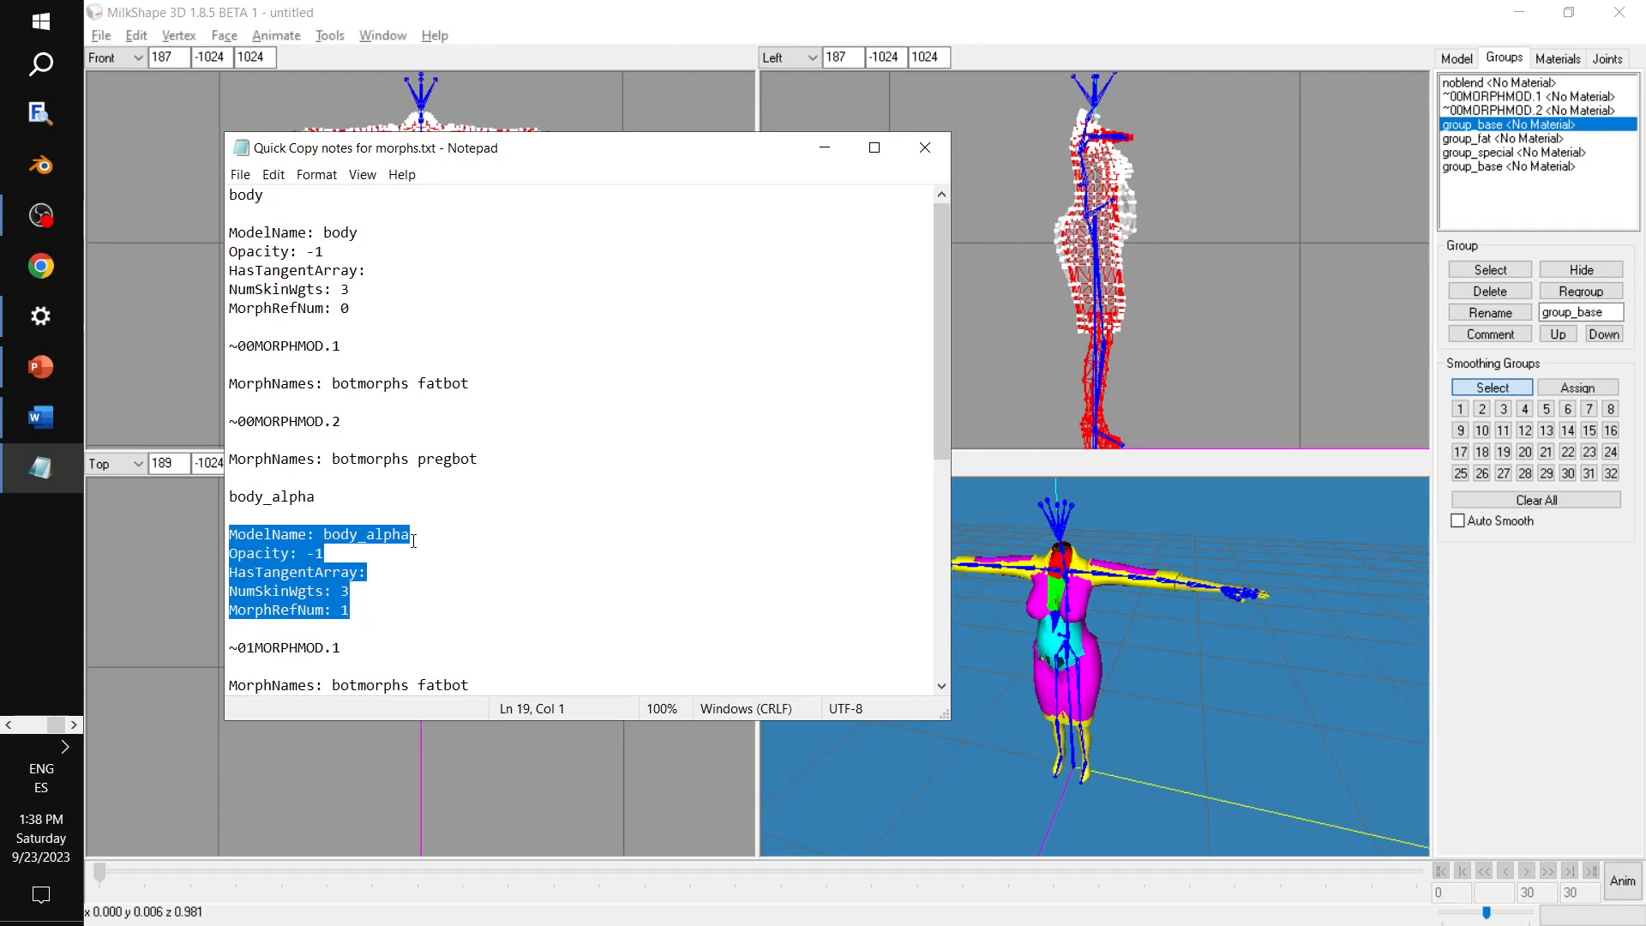
scroll(352, 547, down, 1)
scroll(297, 482, up, 1)
click(1491, 336)
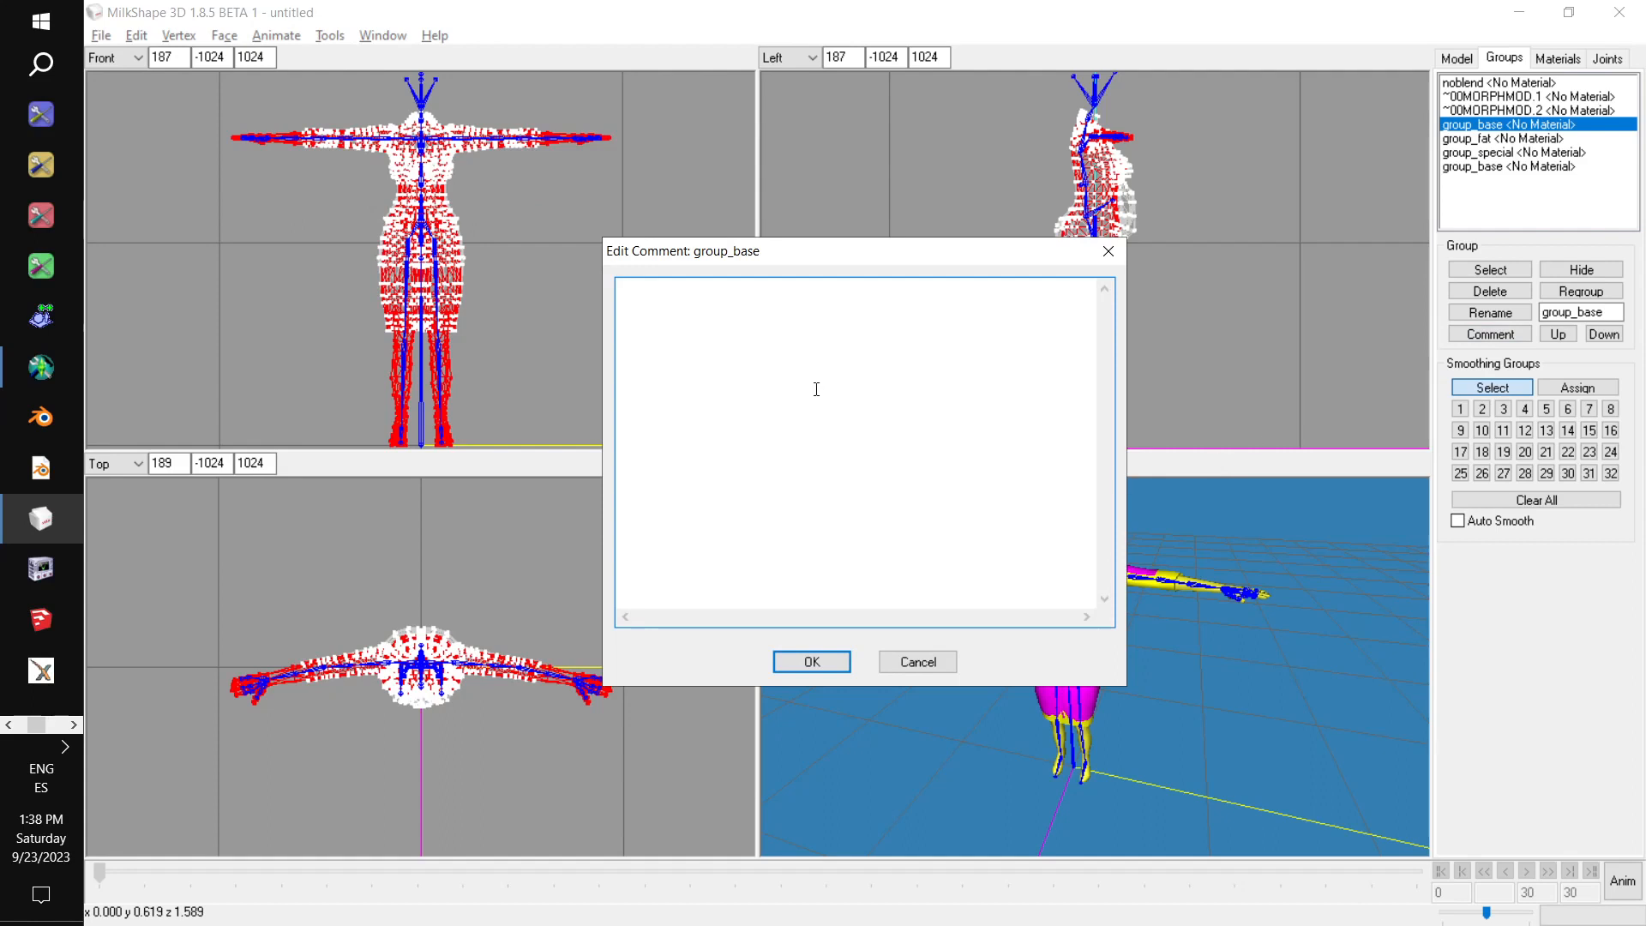
key(ctrl+v)
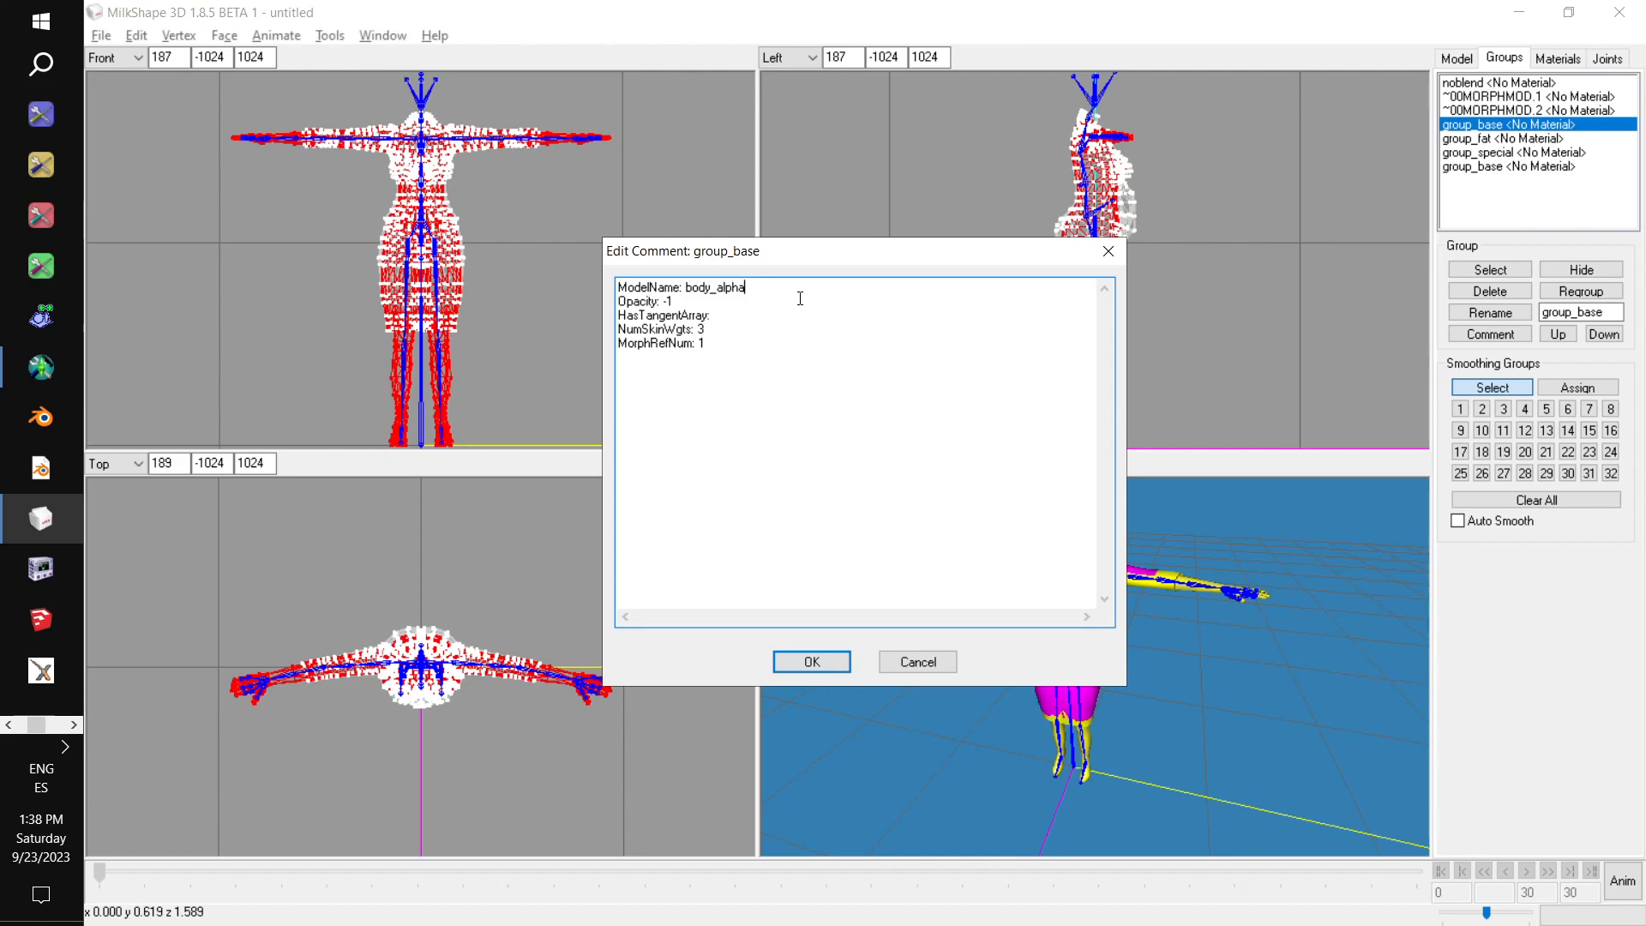
key(BackSpace)
key(BackSpace)
key(BackSpace)
key(BackSpace)
key(BackSpace)
key(BackSpace)
click(834, 666)
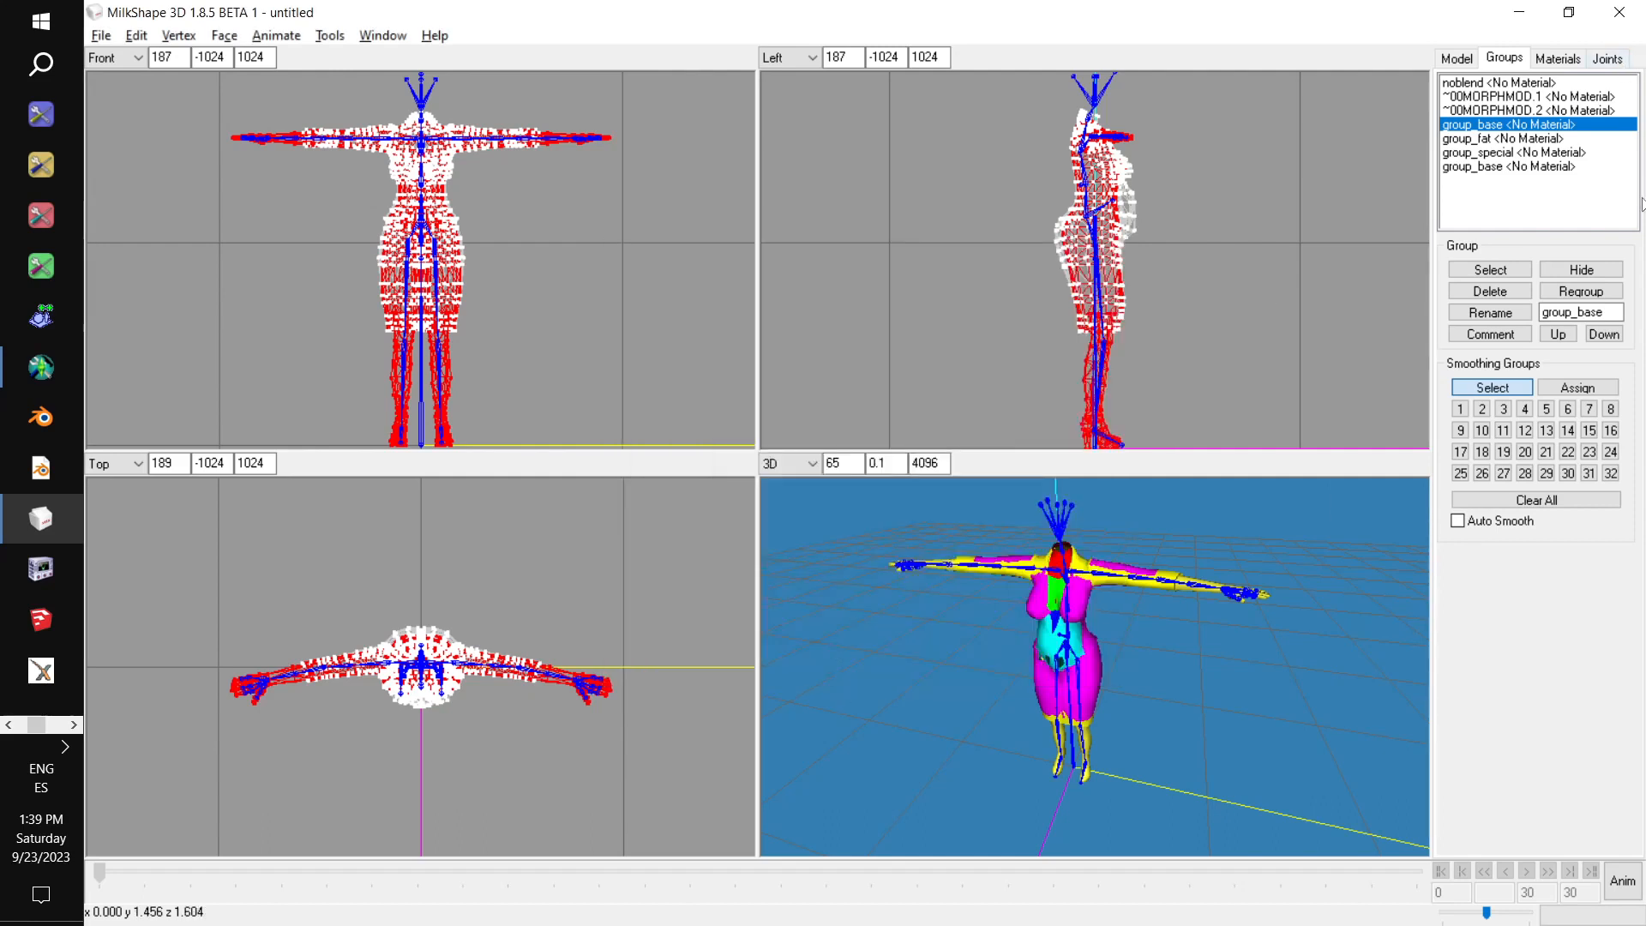
Rename the group_base group below ~00MORPHMOD.2 as body.
double_click(1578, 312)
text(body)
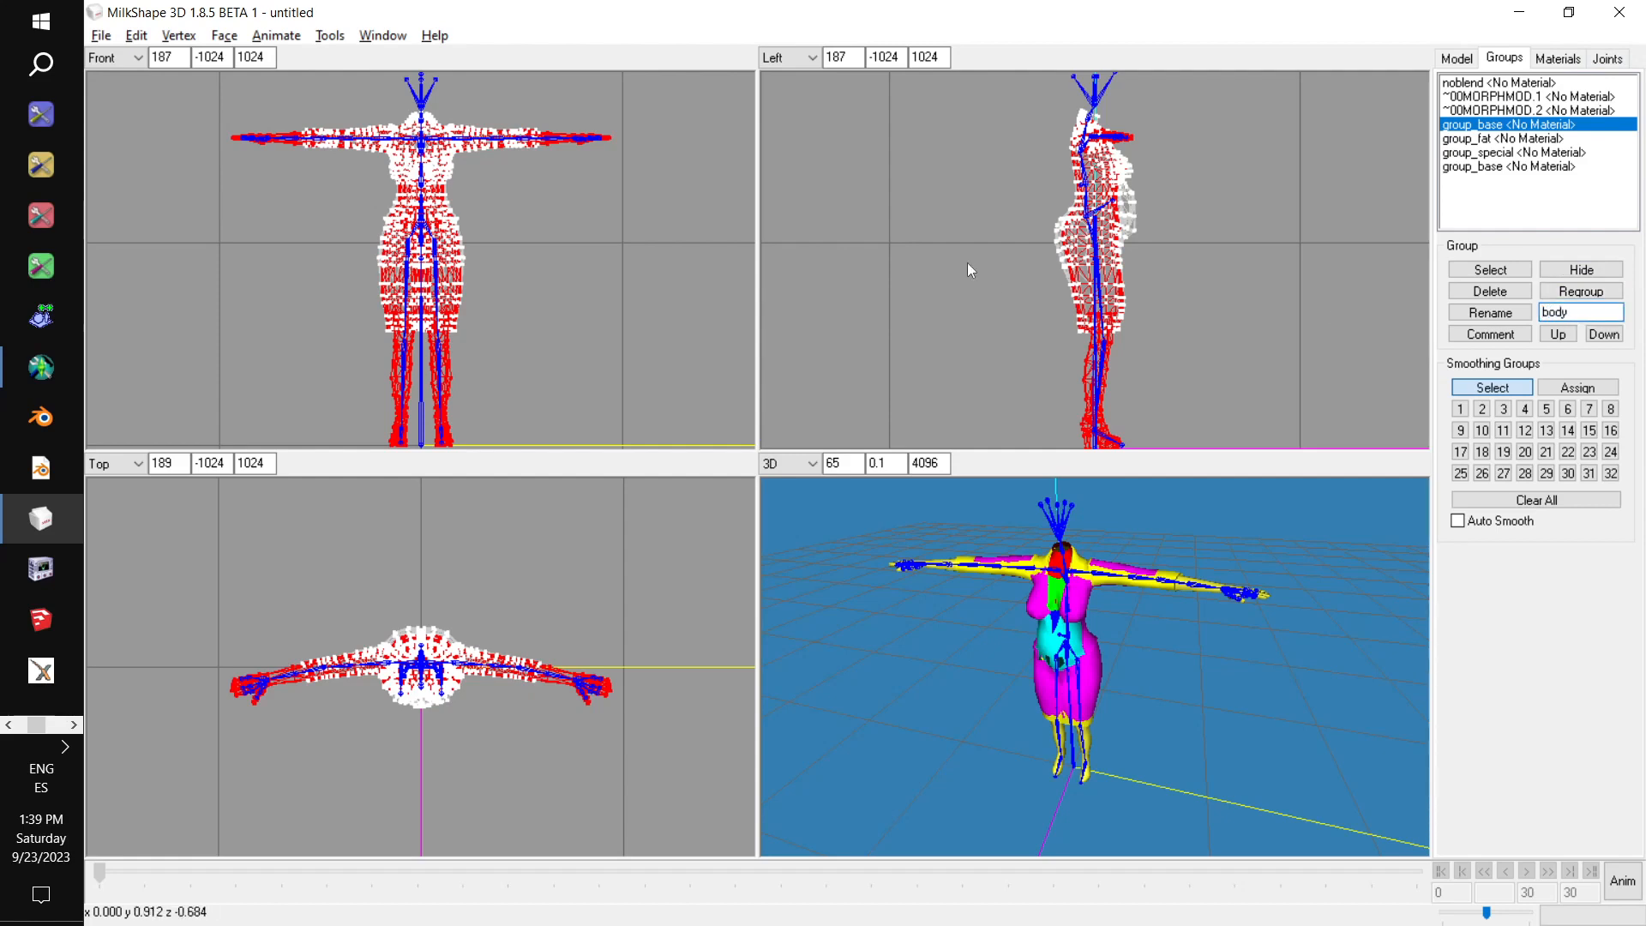
click(1490, 315)
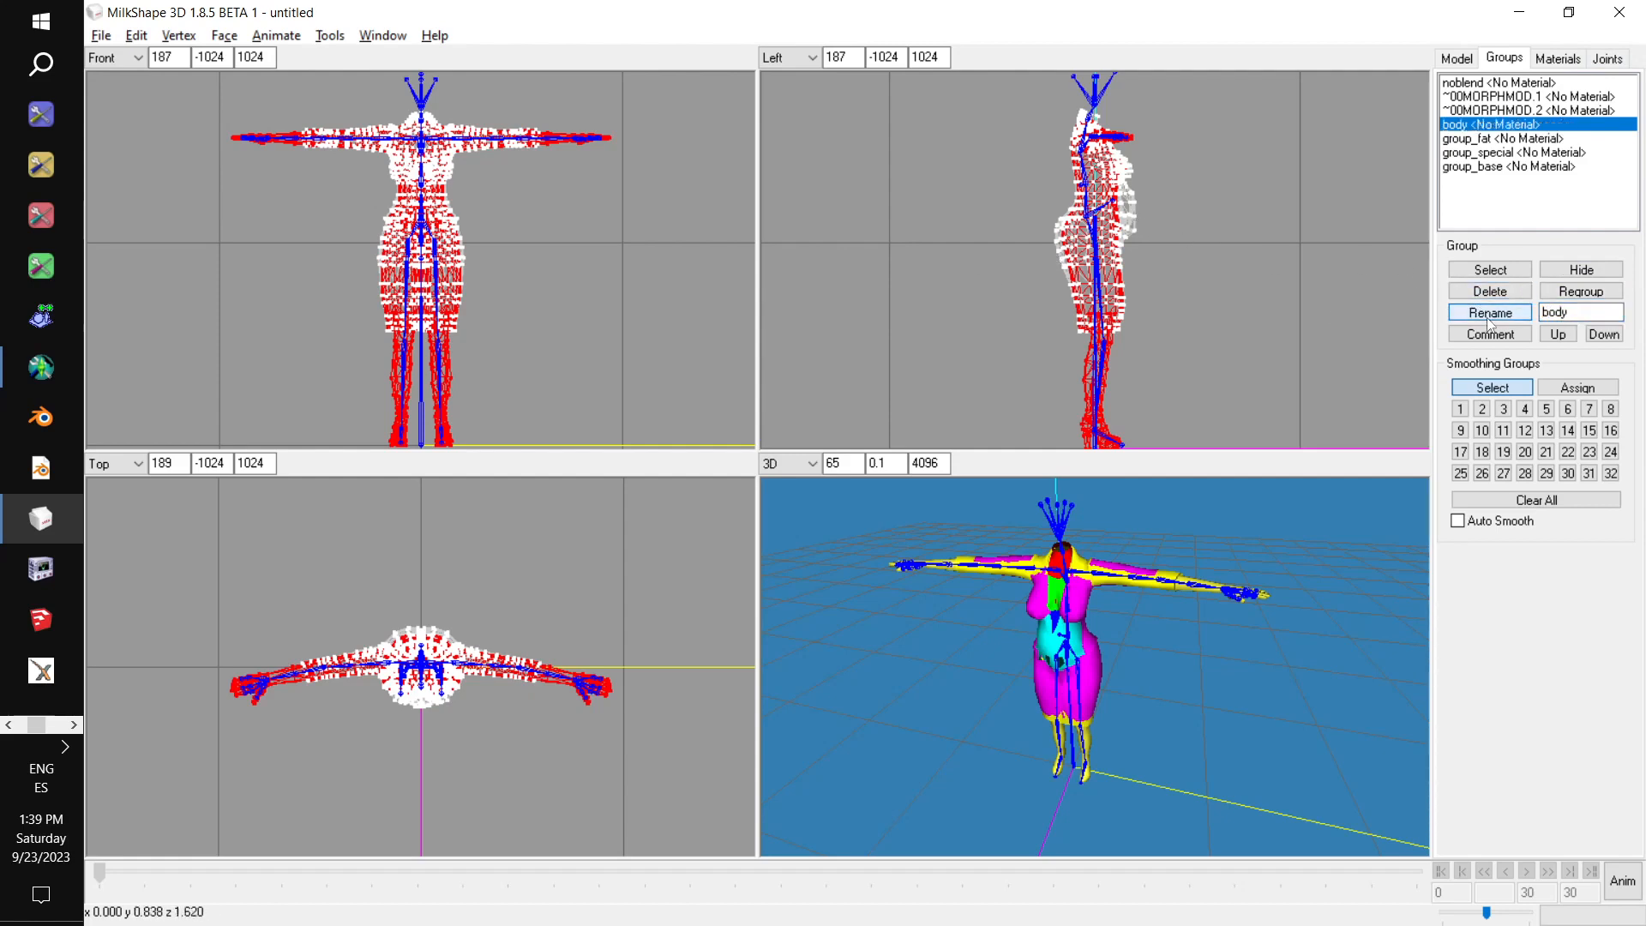
Copy the name ~01MORPHMOD.1 from the morph notes and rename the group_fat group with it.
click(1463, 140)
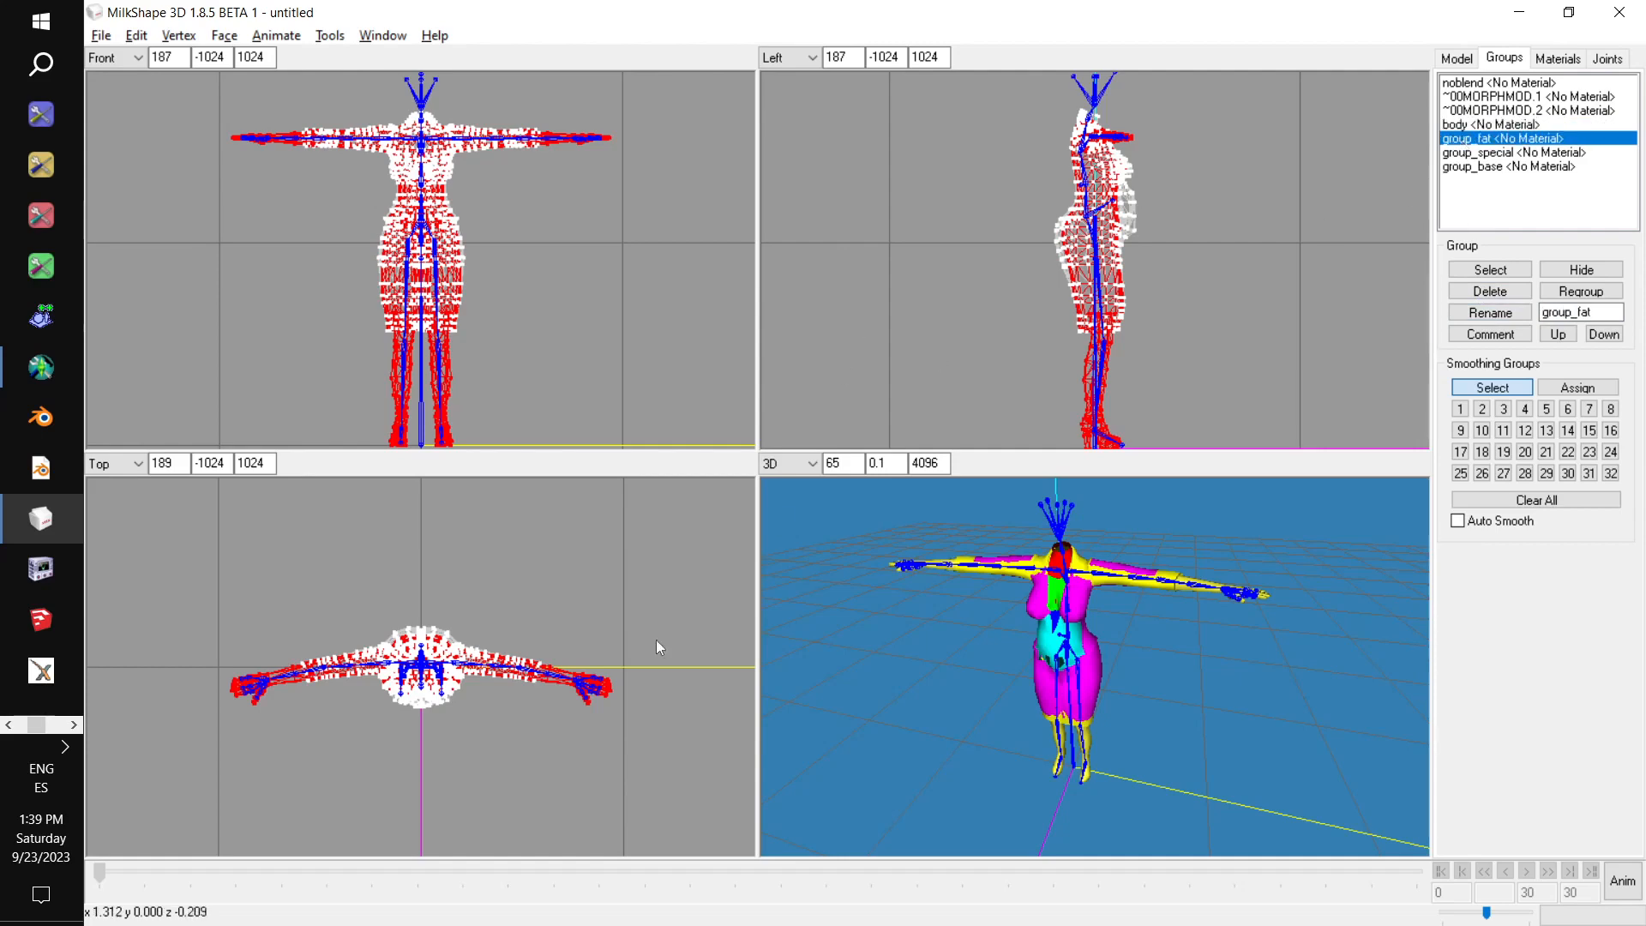
key(alt+Tab)
scroll(398, 637, down, 2)
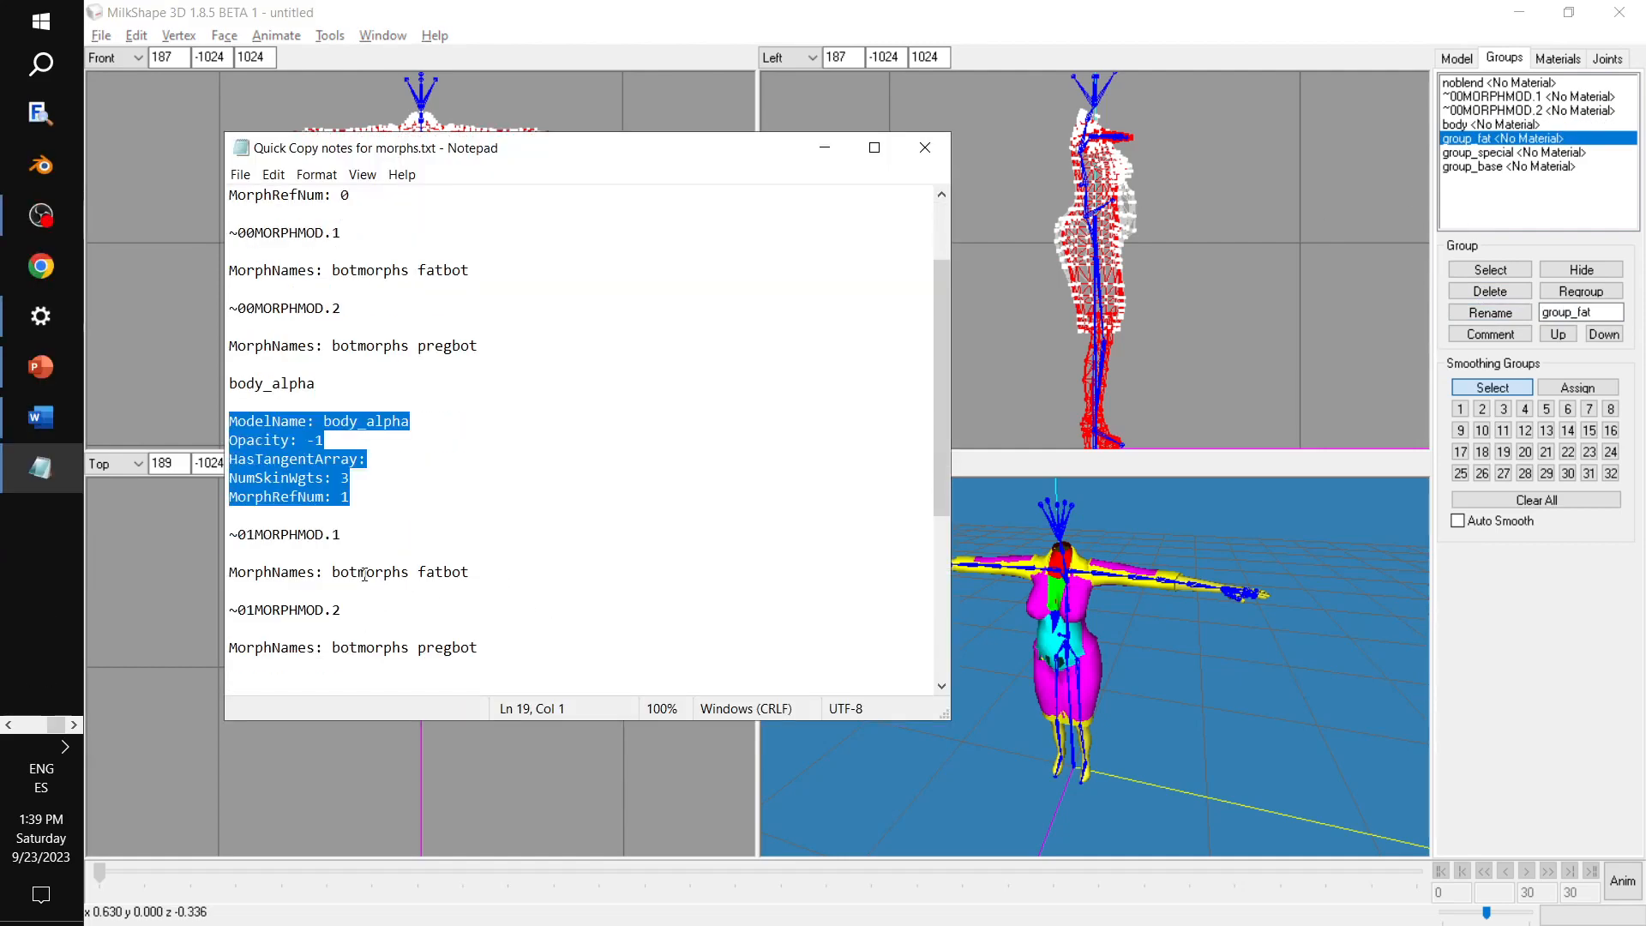
drag(343, 535, 218, 528)
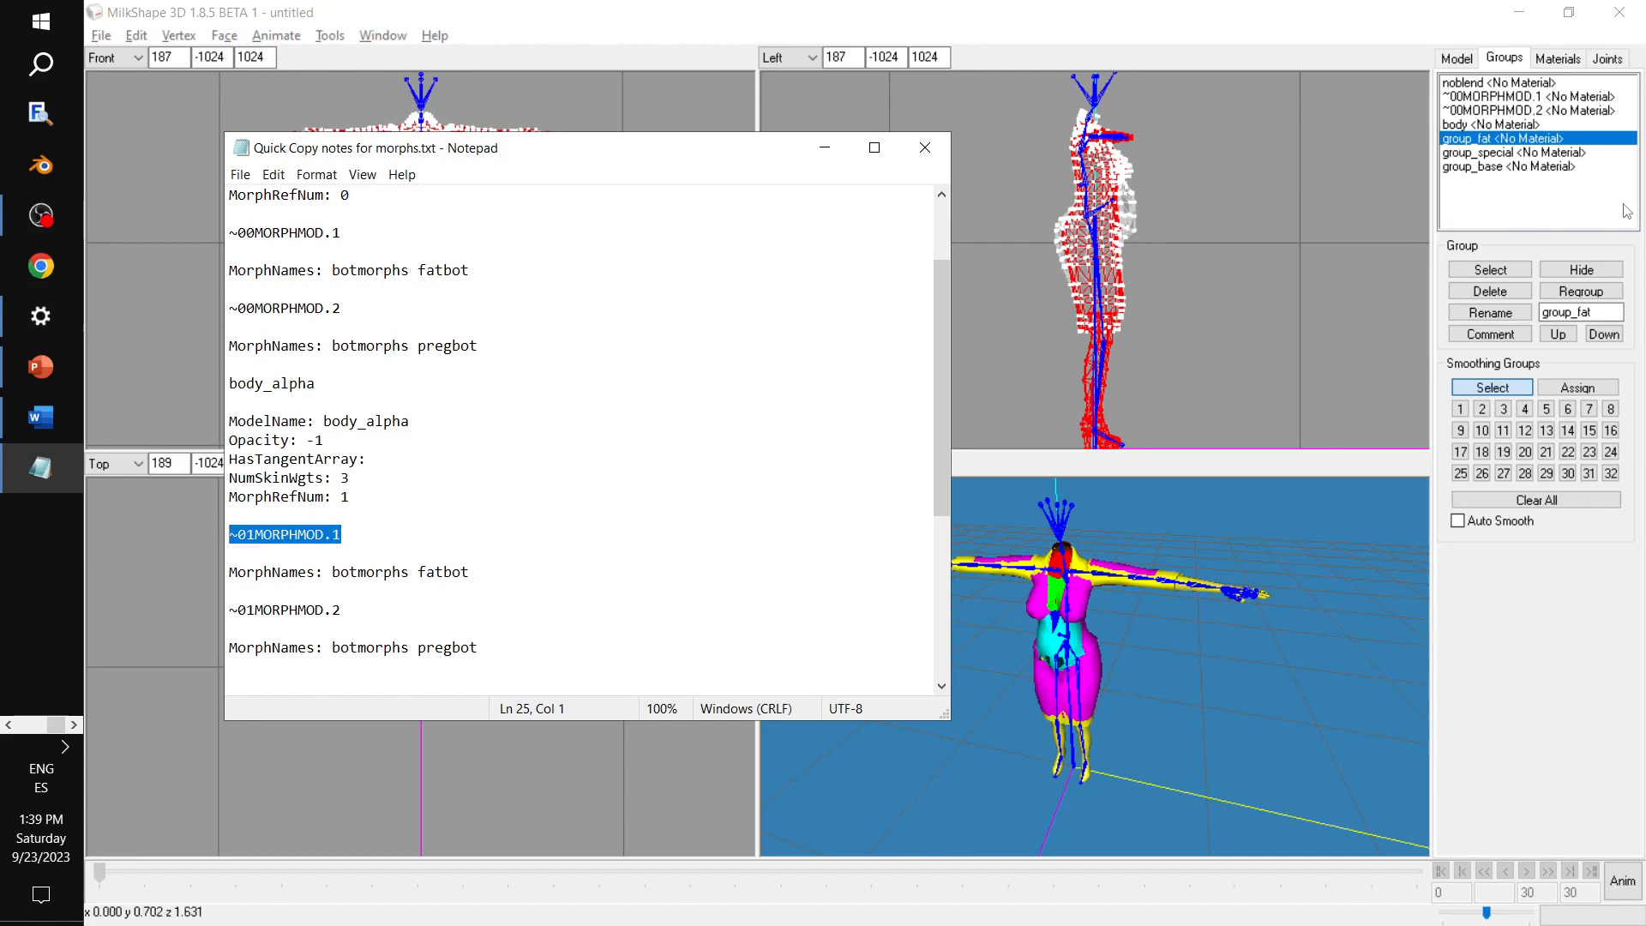
click(1466, 143)
double_click(1562, 312)
key(ctrl+v)
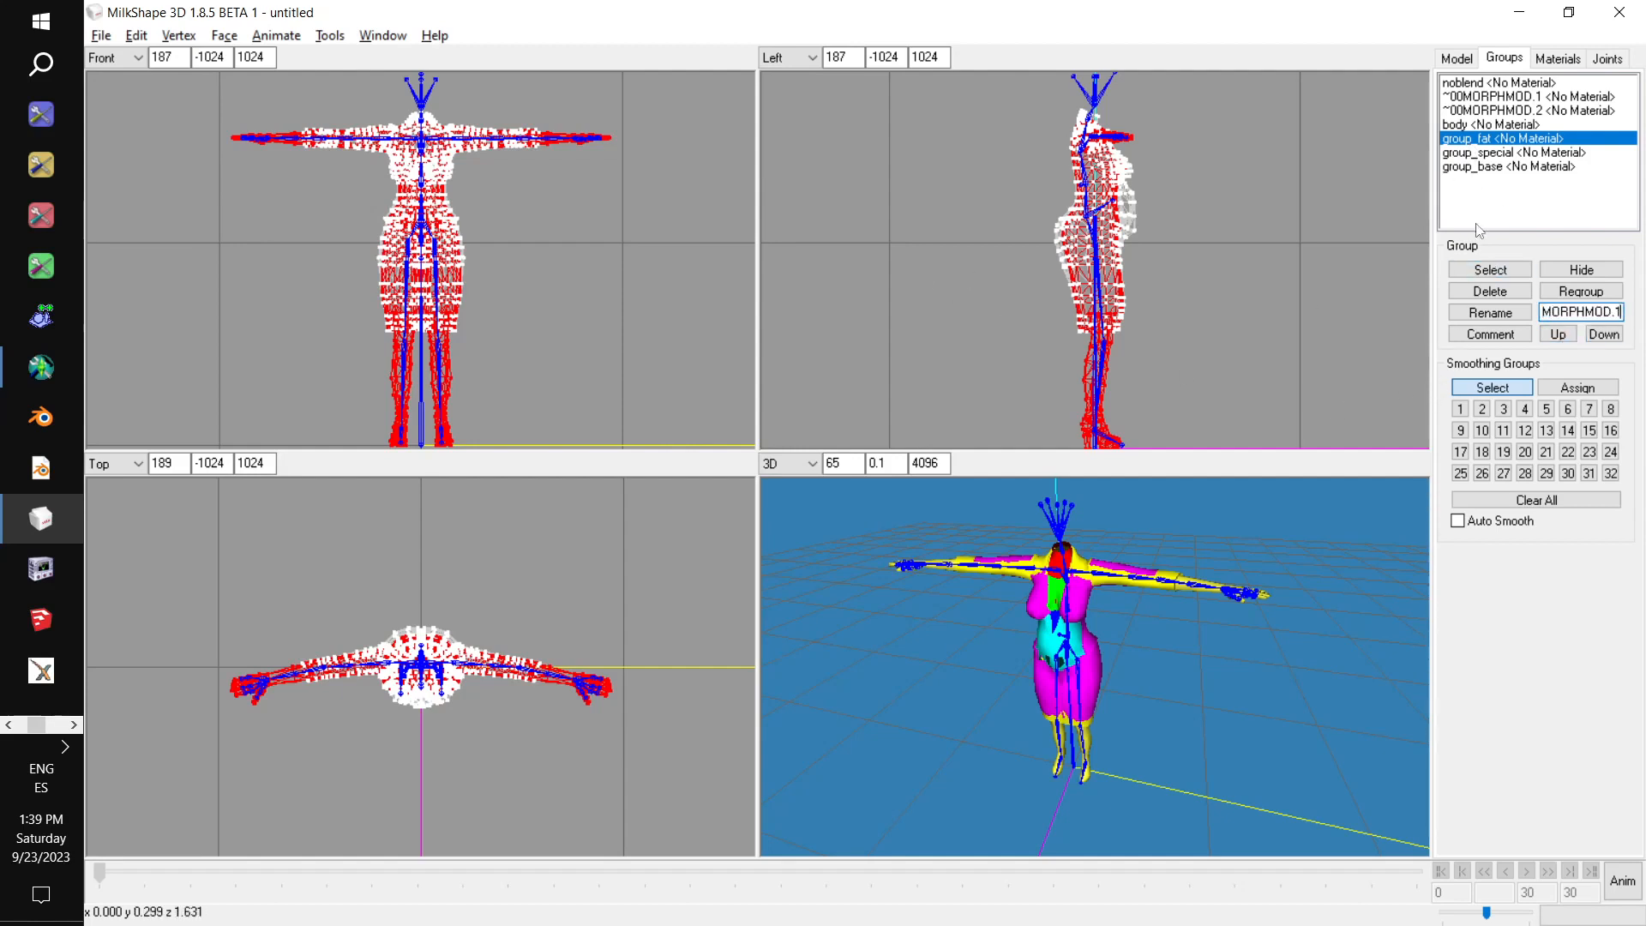
click(1507, 315)
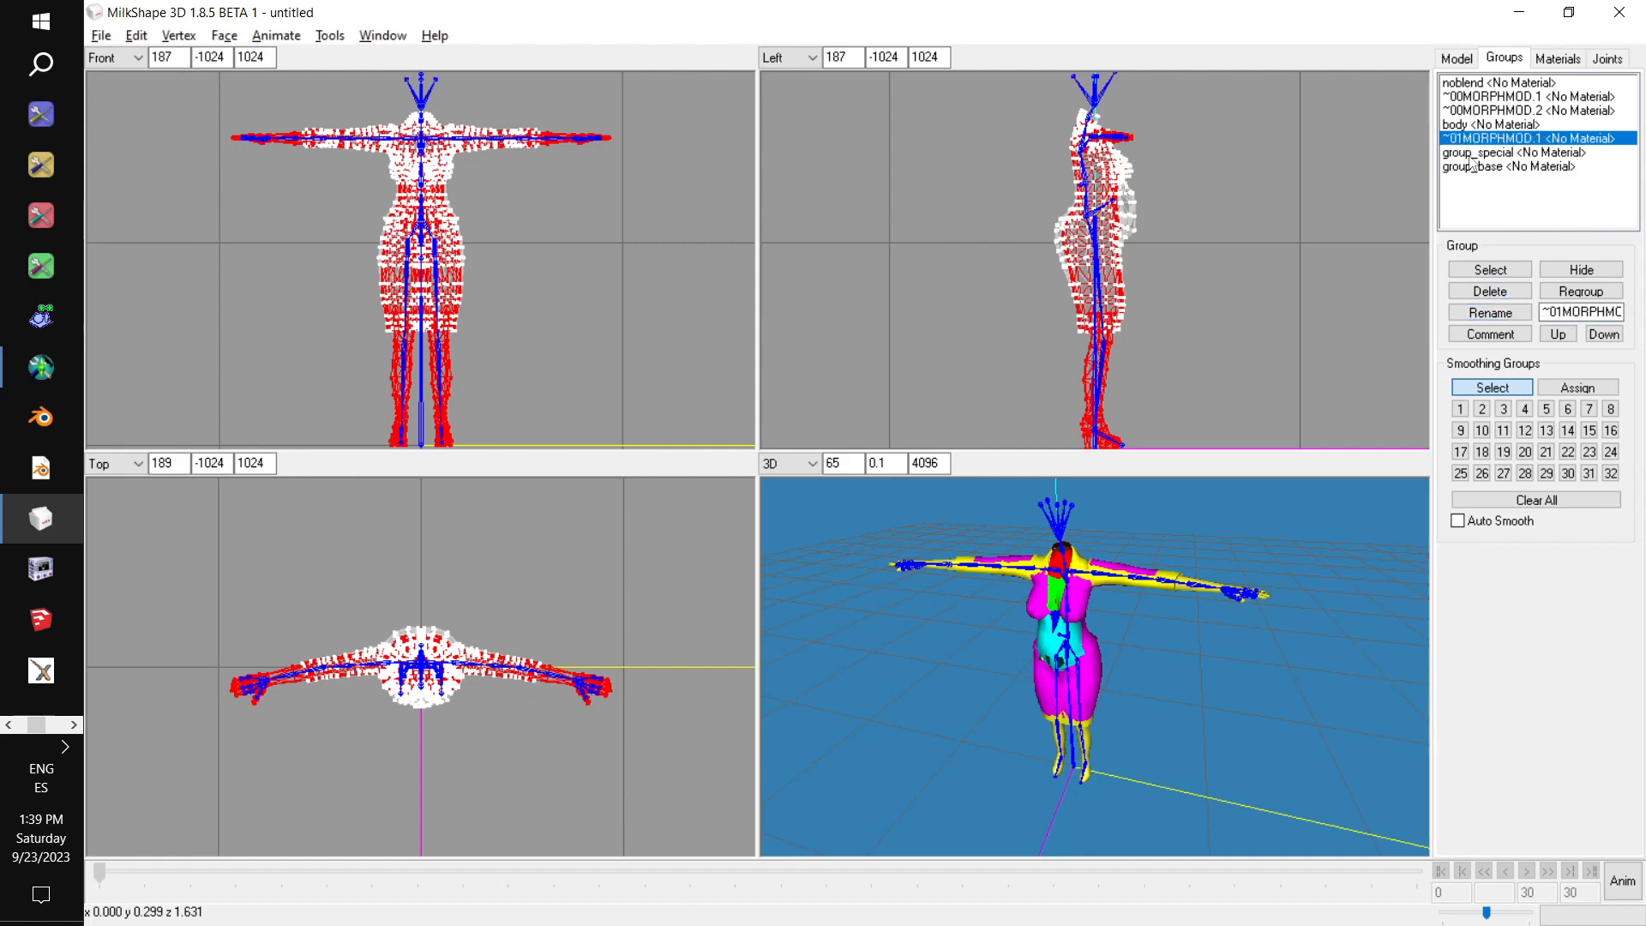
Rename the remaining group_special group as ~01MORPHMOD.2.
click(1471, 155)
double_click(1621, 312)
key(ctrl+v)
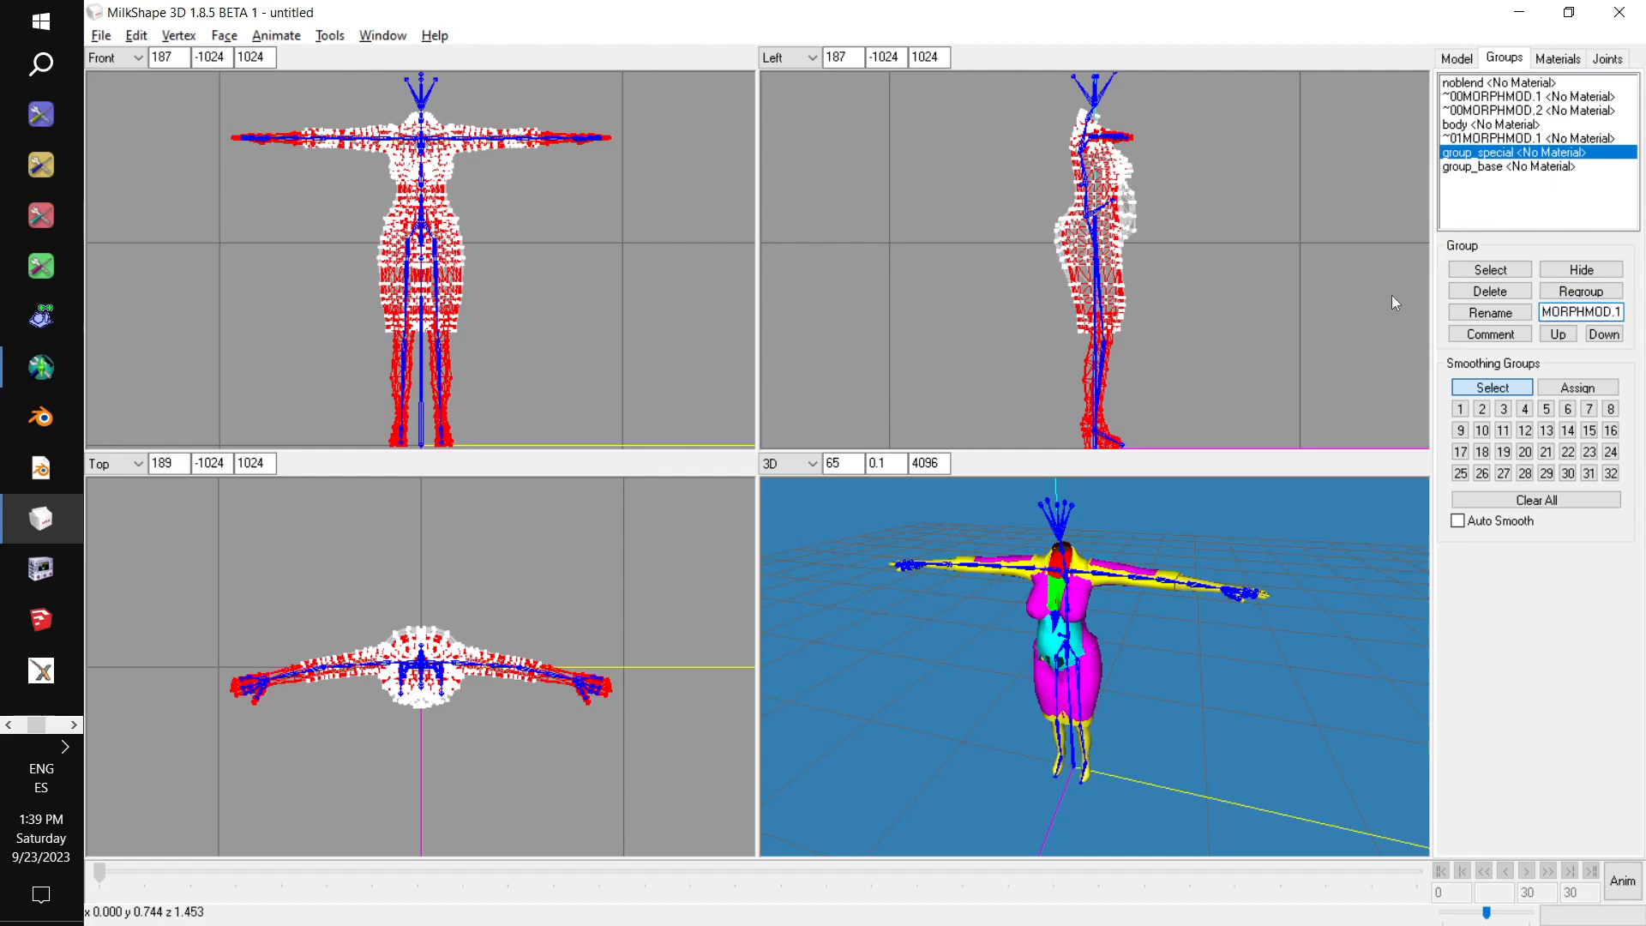
key(BackSpace)
text(2)
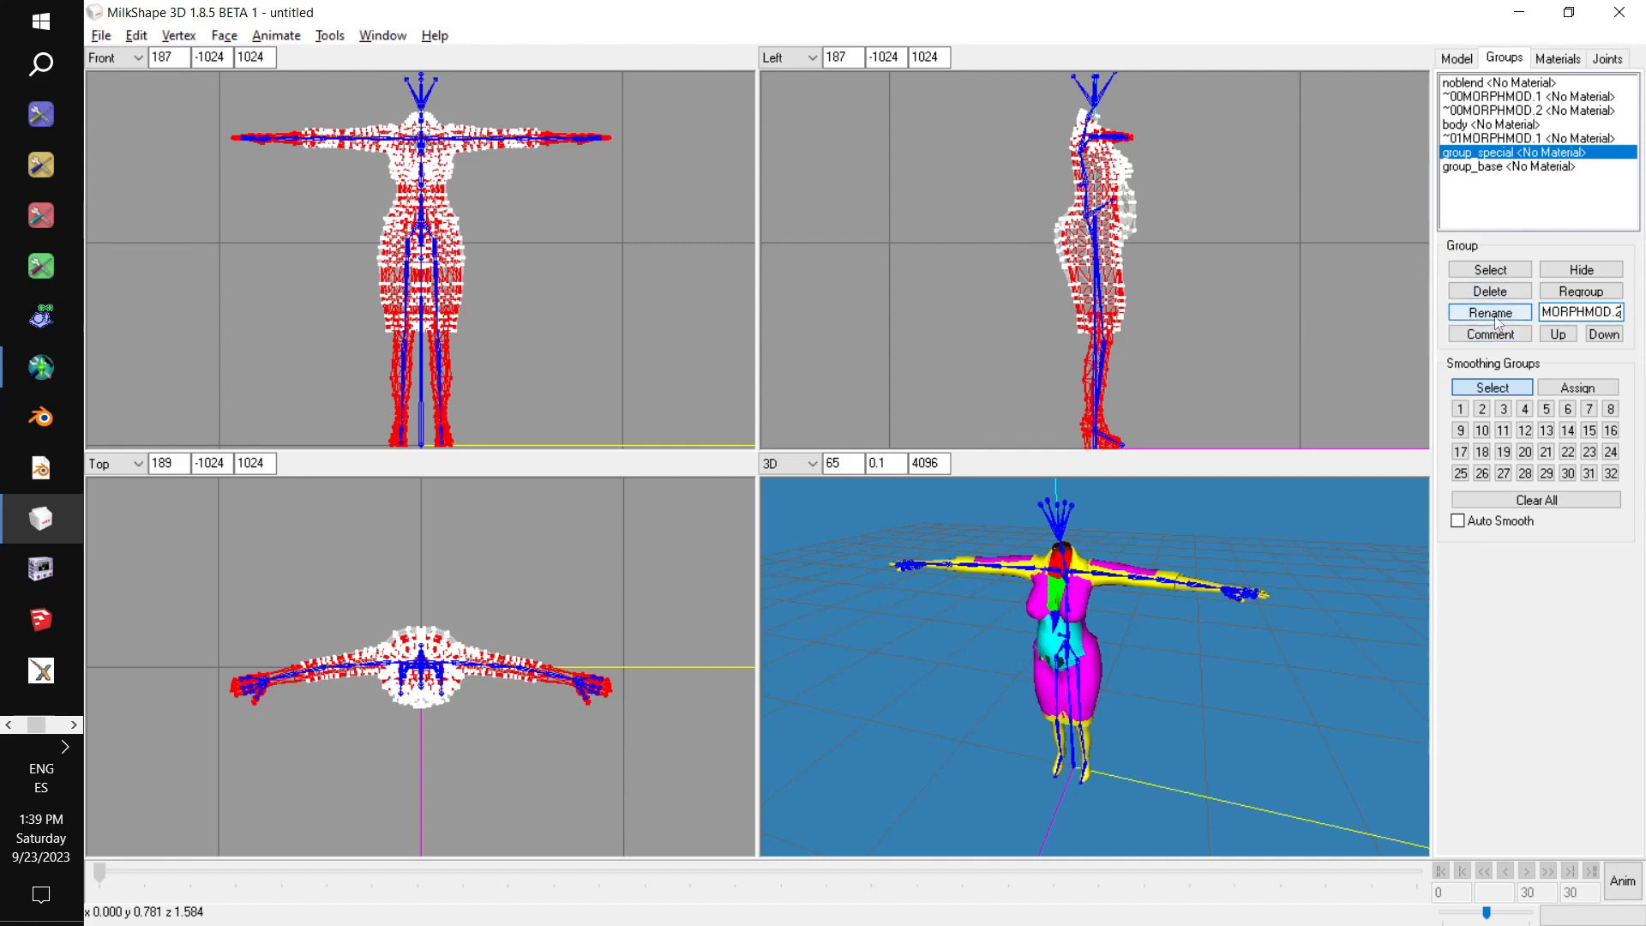
click(1497, 319)
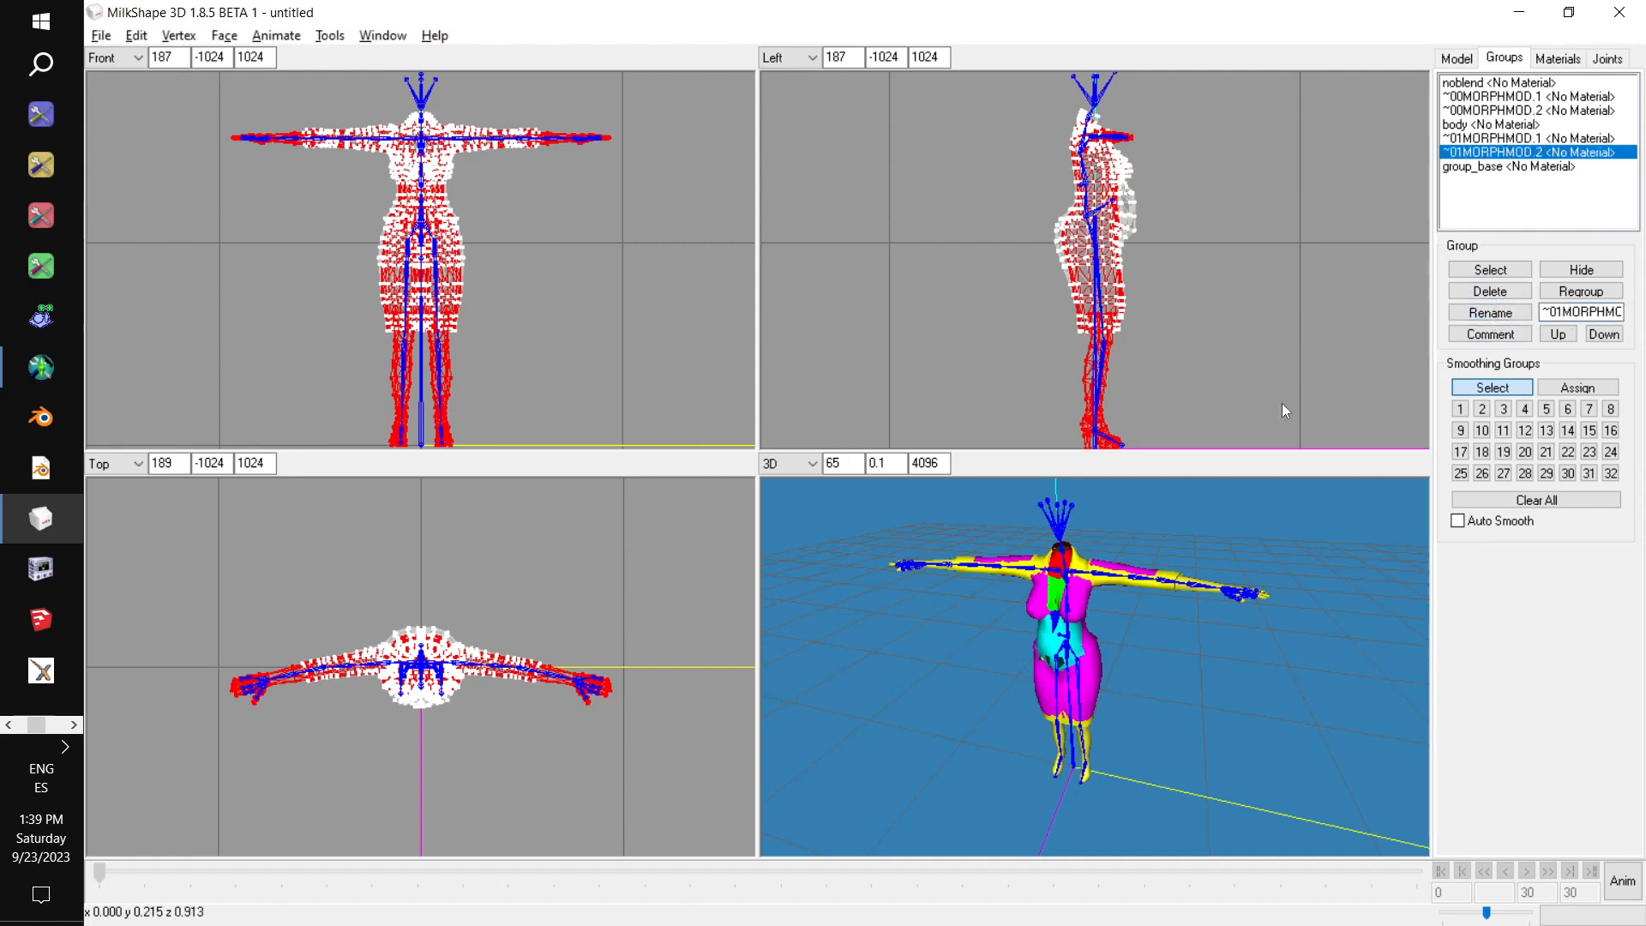
Copy "MorphNames: botmorphs fatbot" from the notes into the comment of the ~01MORPHMOD.1 group.
key(alt+Tab)
click(471, 573)
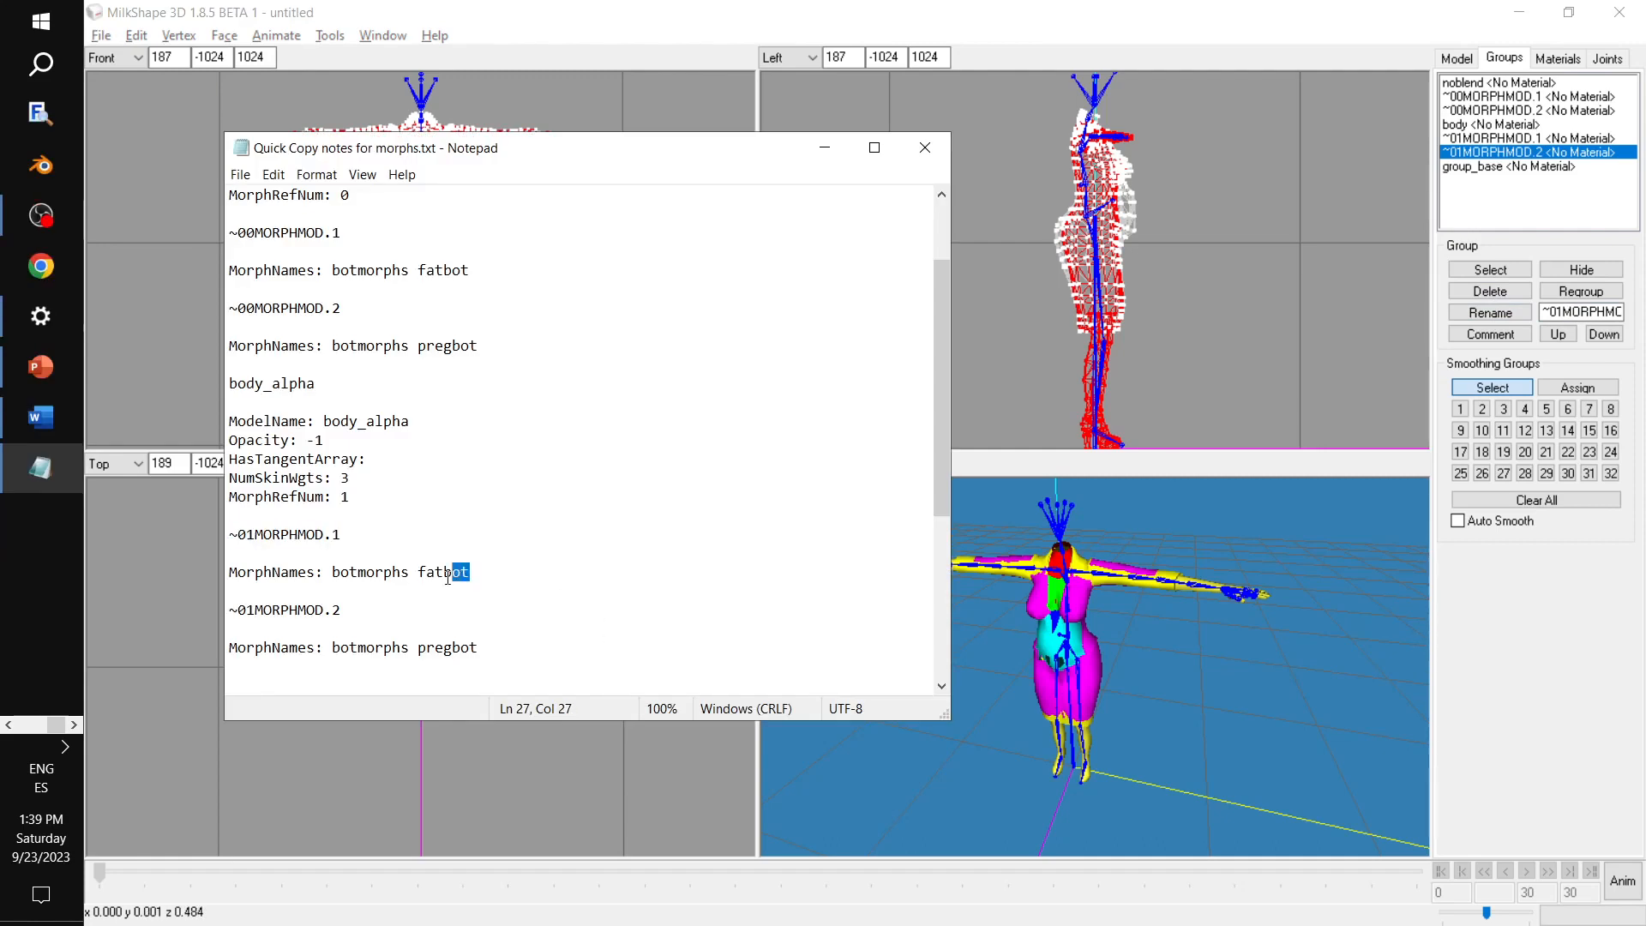
drag(471, 573, 225, 570)
key(ctrl+c)
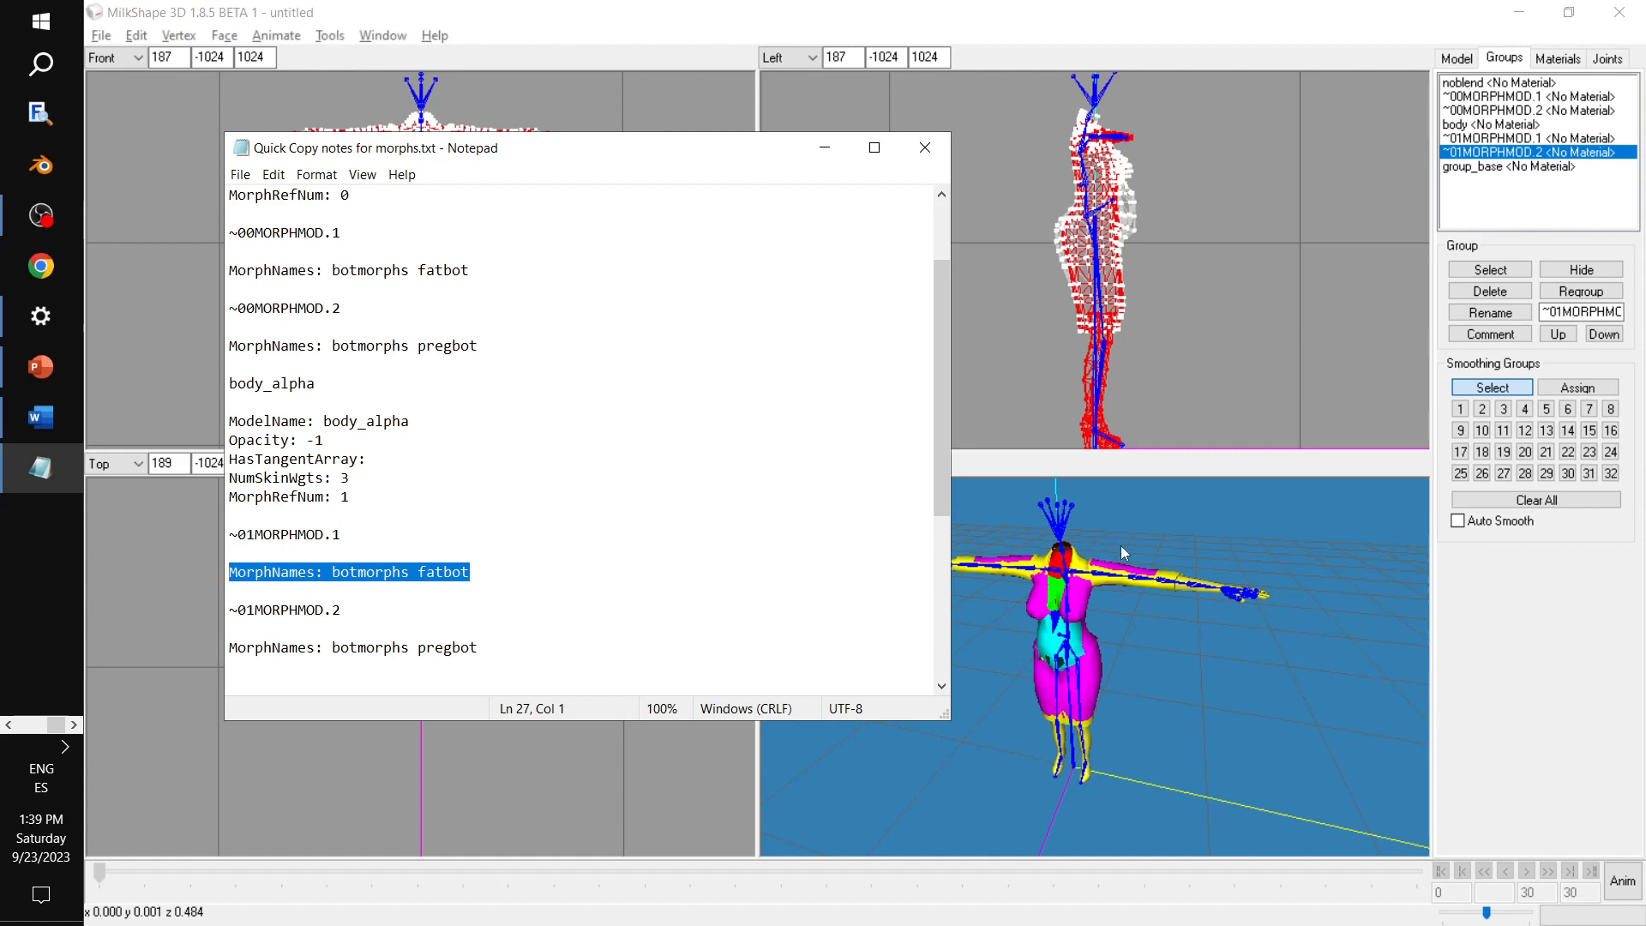
click(1469, 139)
click(1486, 334)
key(ctrl+v)
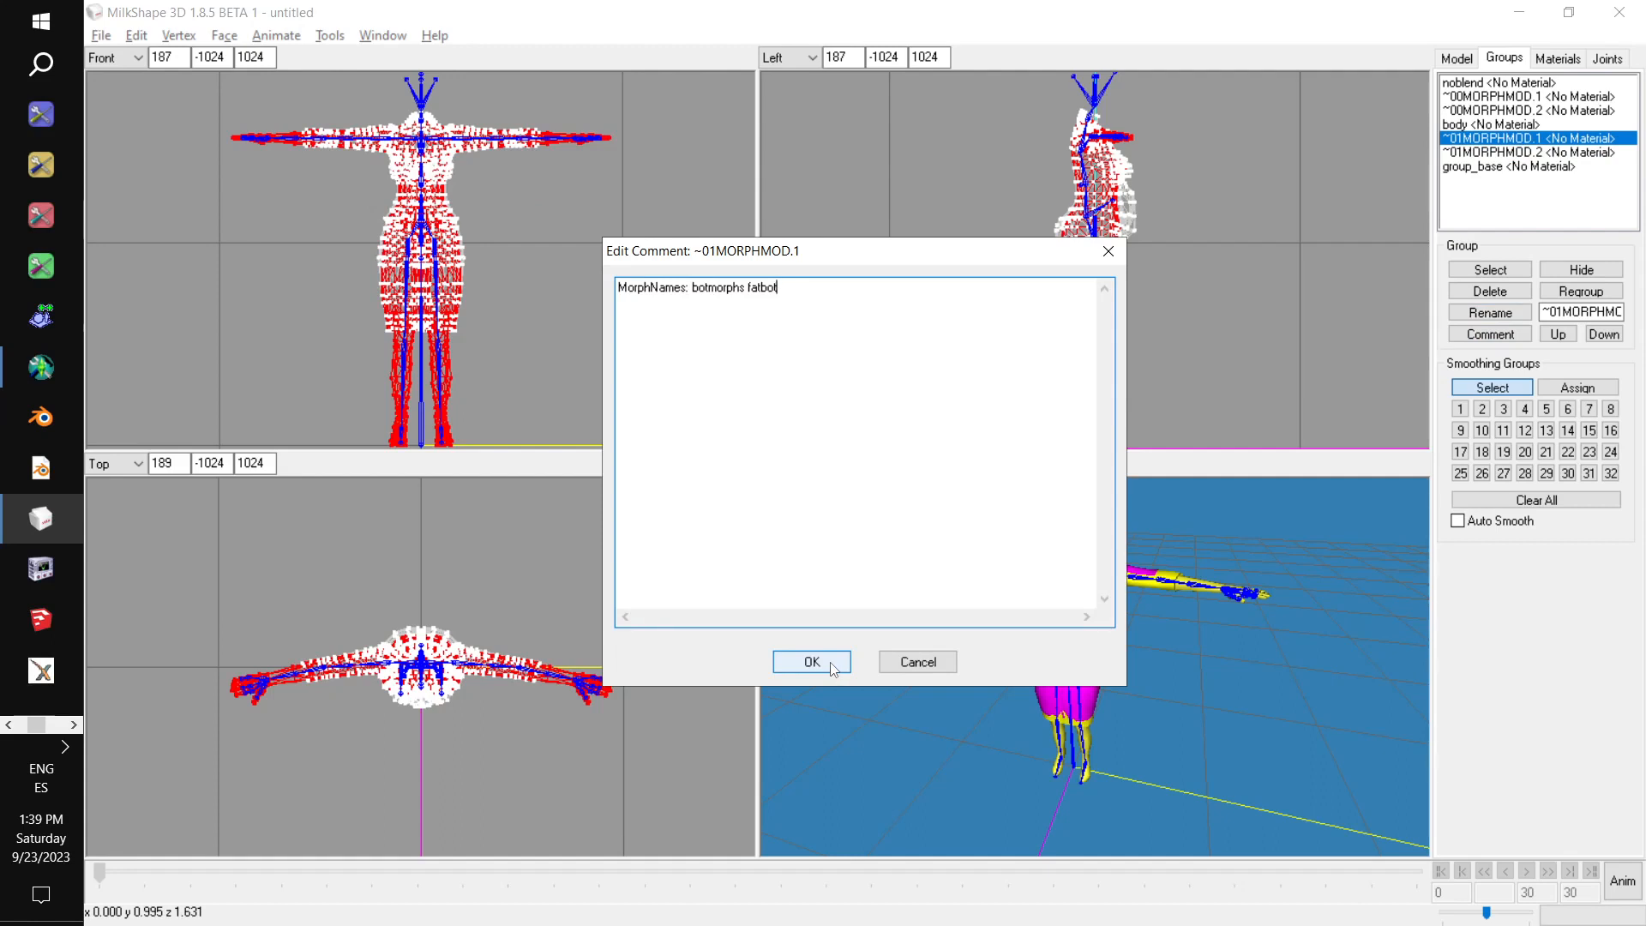
click(812, 662)
Copy "MorphNames: botmorphs pregbot" from the notes into the comment of the ~01MORPHMOD.2 group.
key(alt+Tab)
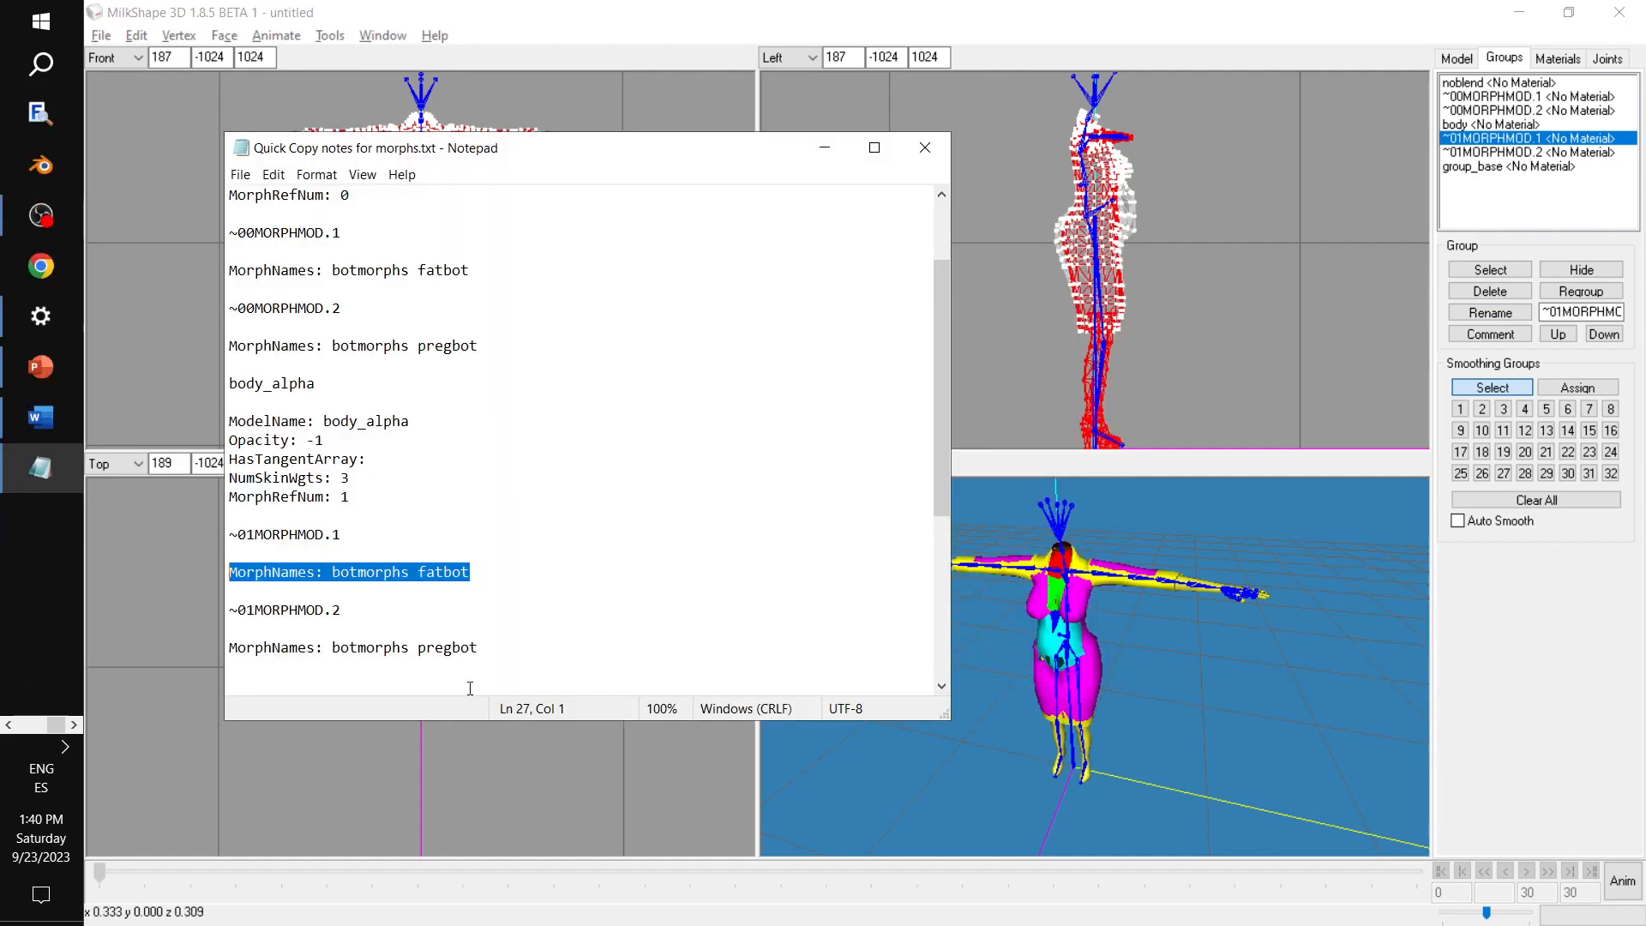
drag(495, 651, 225, 649)
key(ctrl+c)
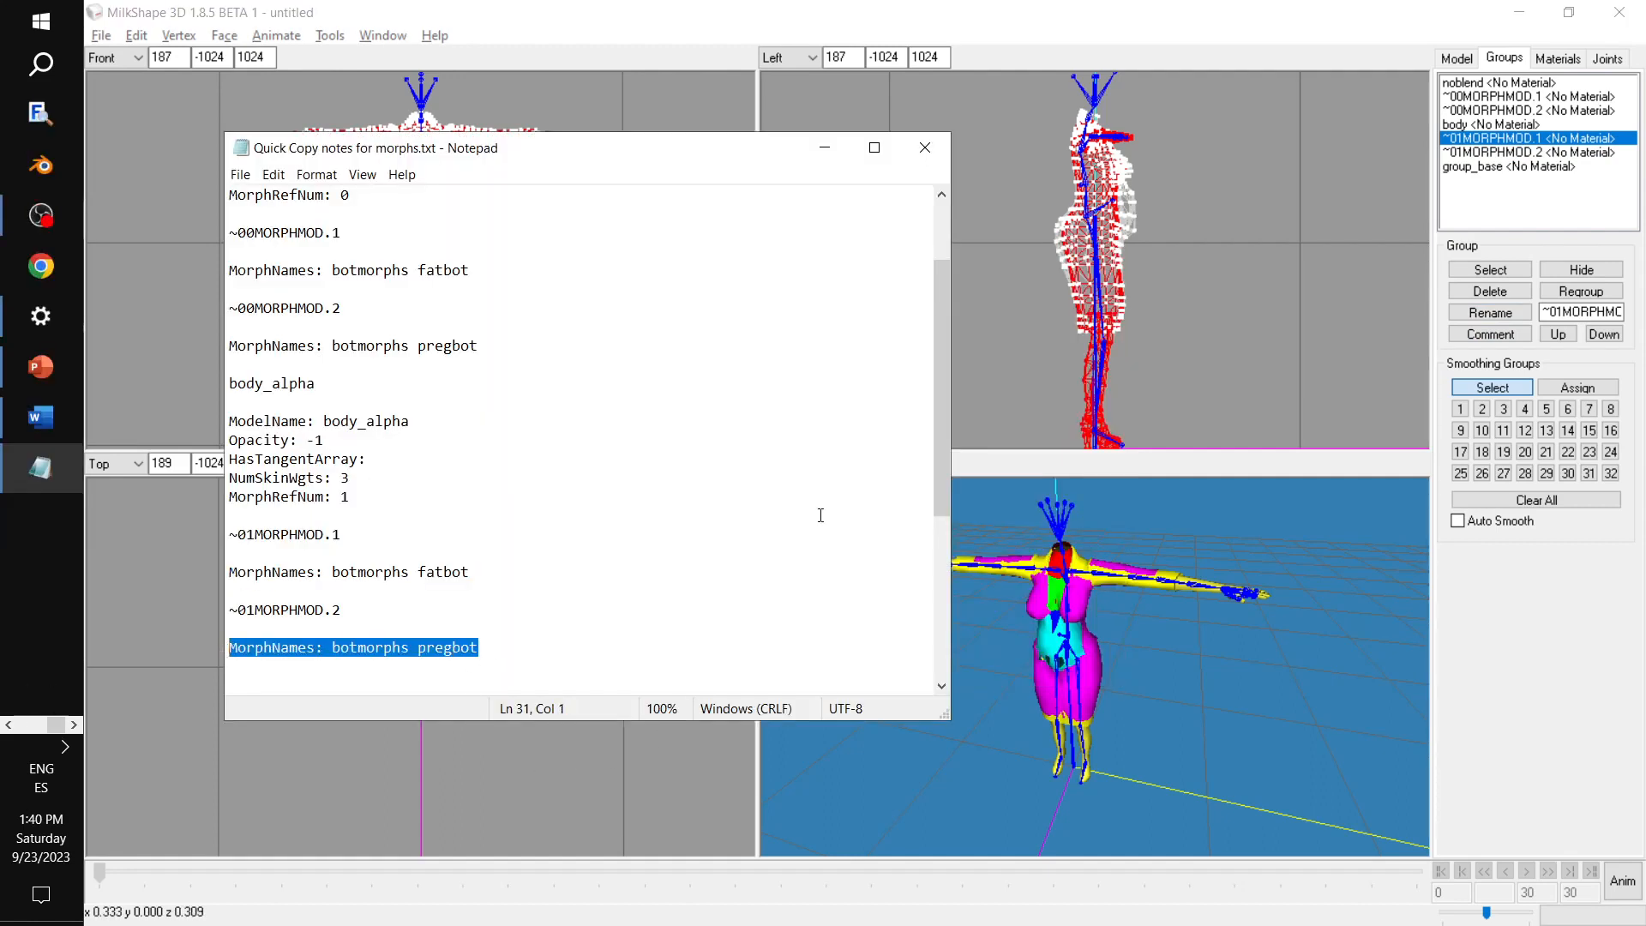
click(1496, 151)
click(1490, 334)
key(ctrl+v)
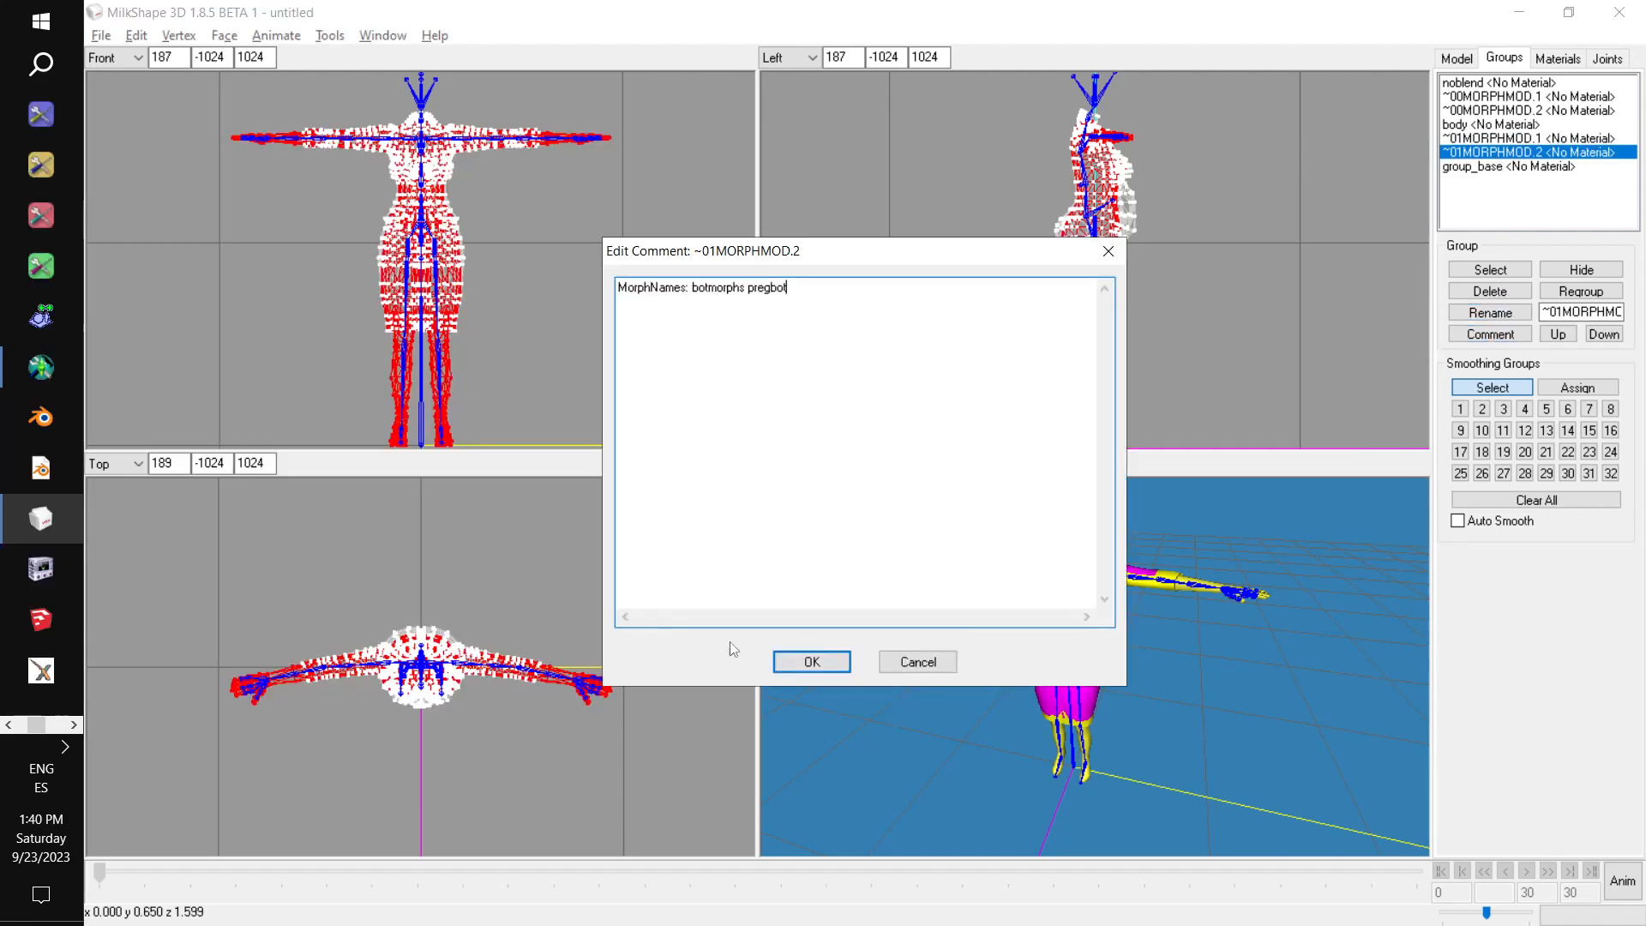
click(811, 662)
Copy the notes' body block with MorphRefNum: 0 and rename the last group_base group as body.
key(alt+Tab)
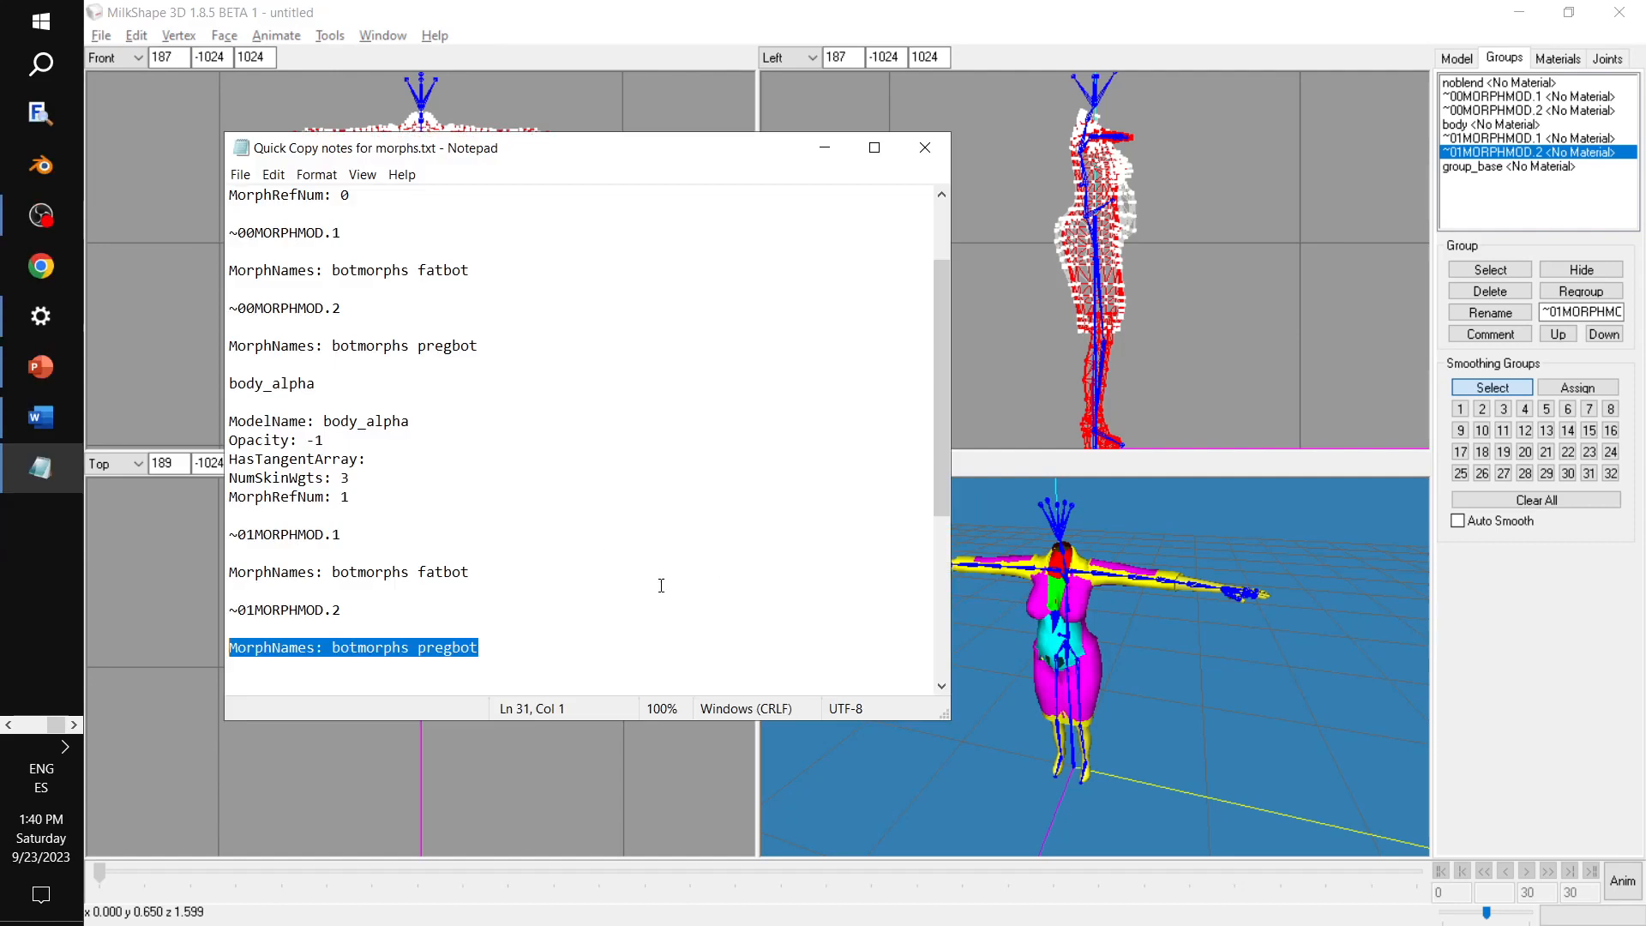
scroll(600, 505, up, 2)
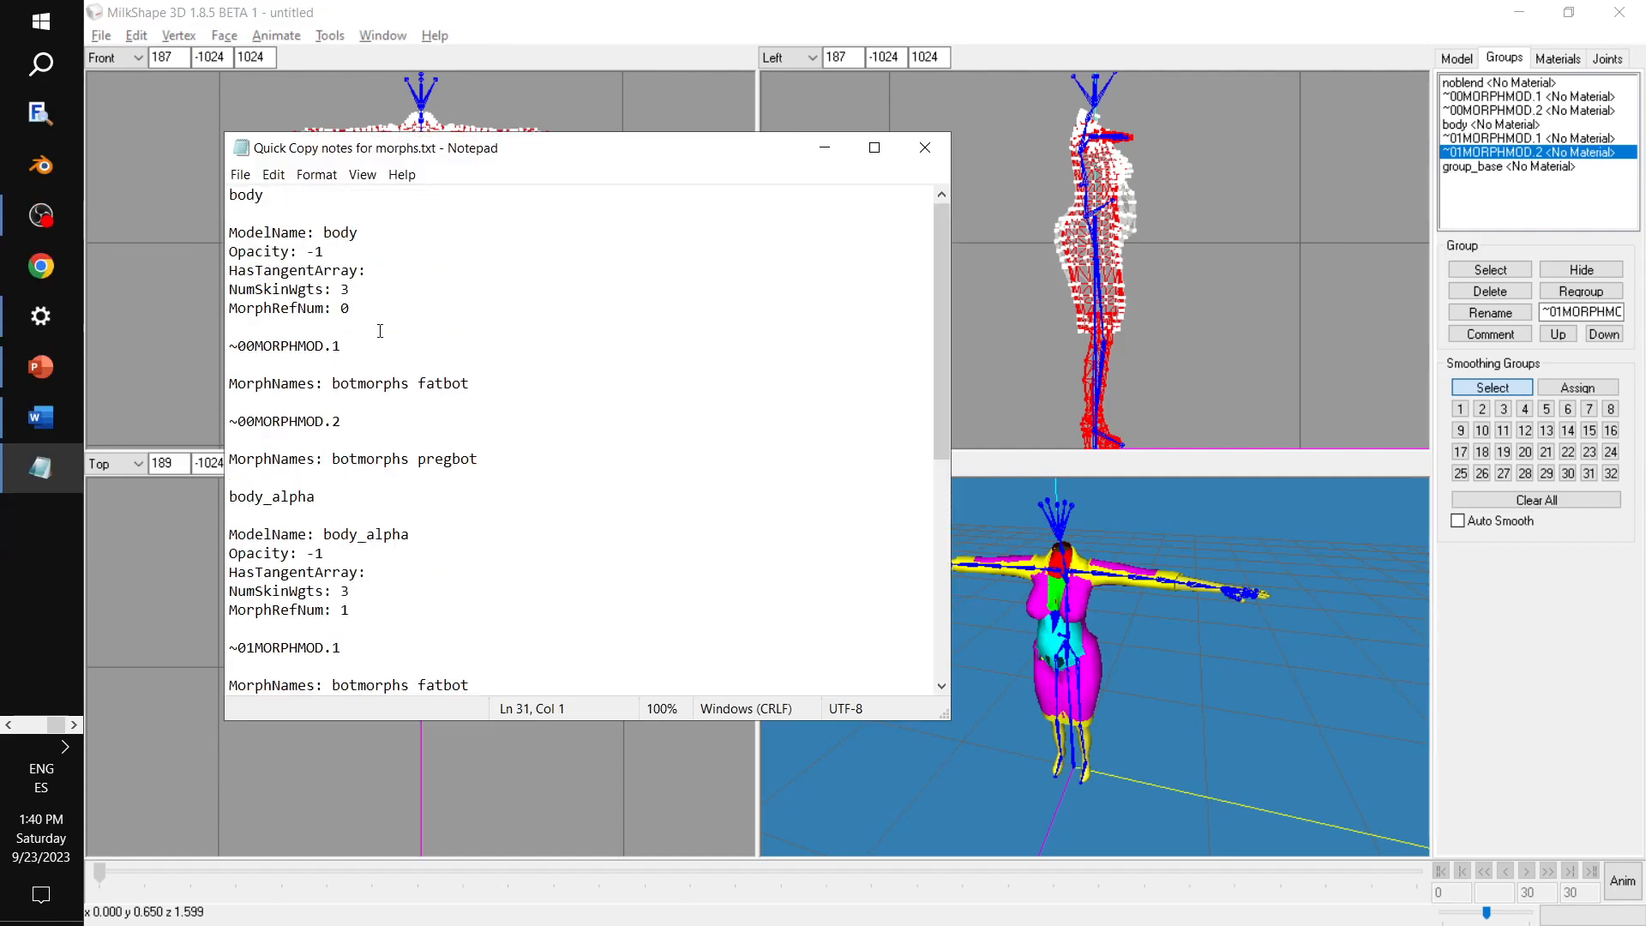
drag(371, 312, 219, 232)
key(ctrl+c)
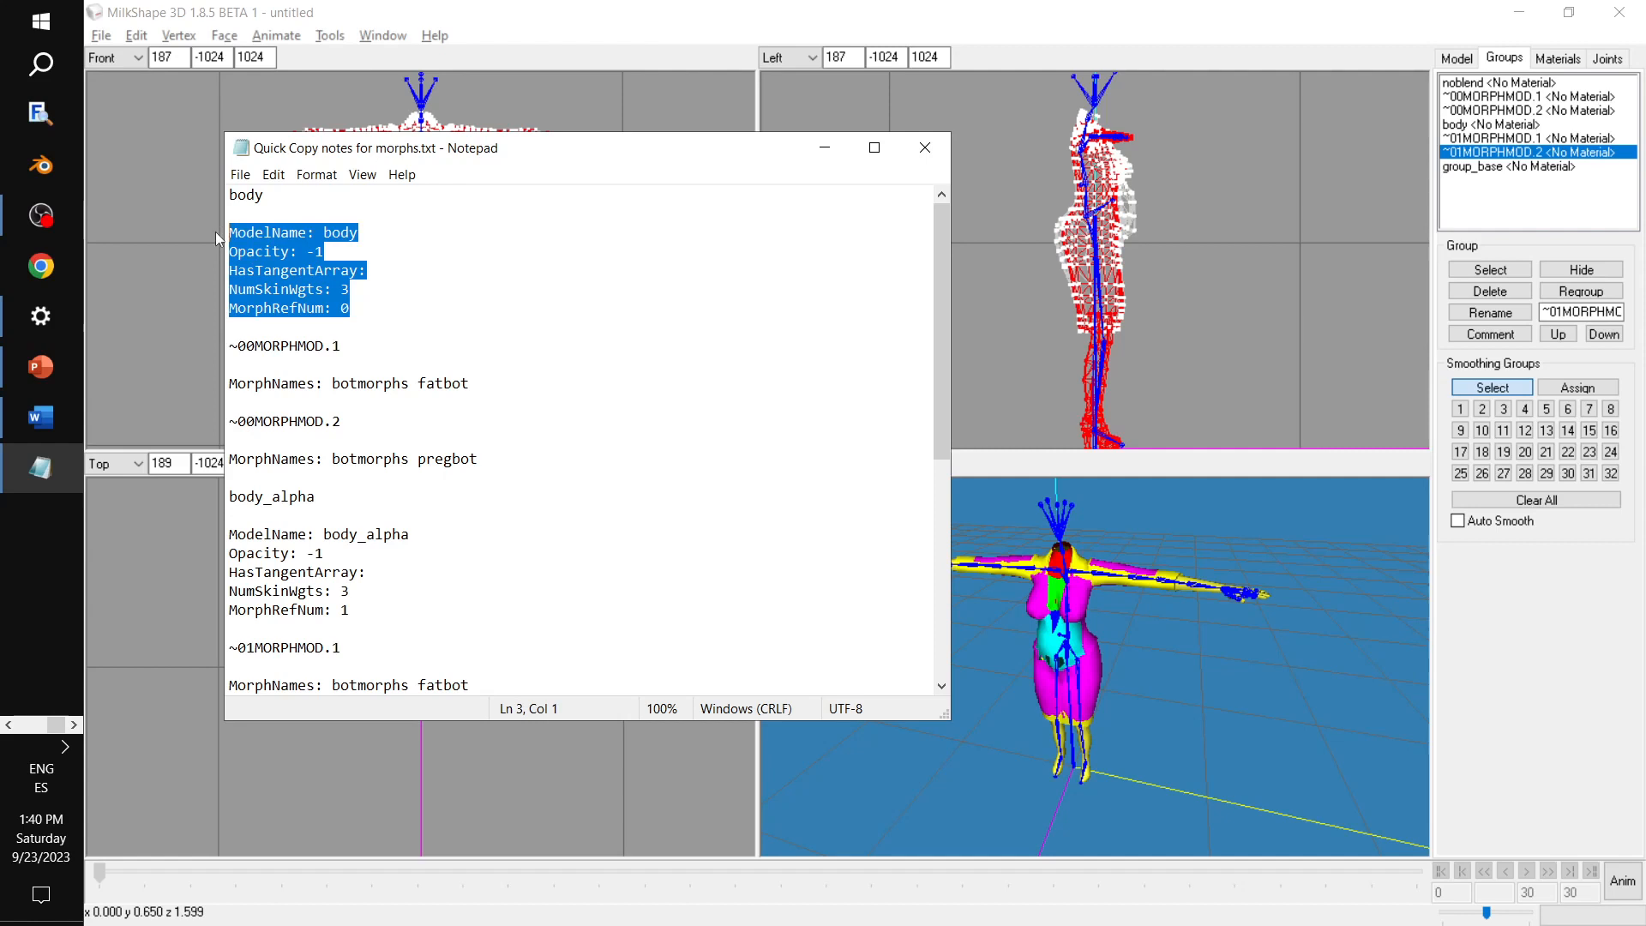
click(1541, 167)
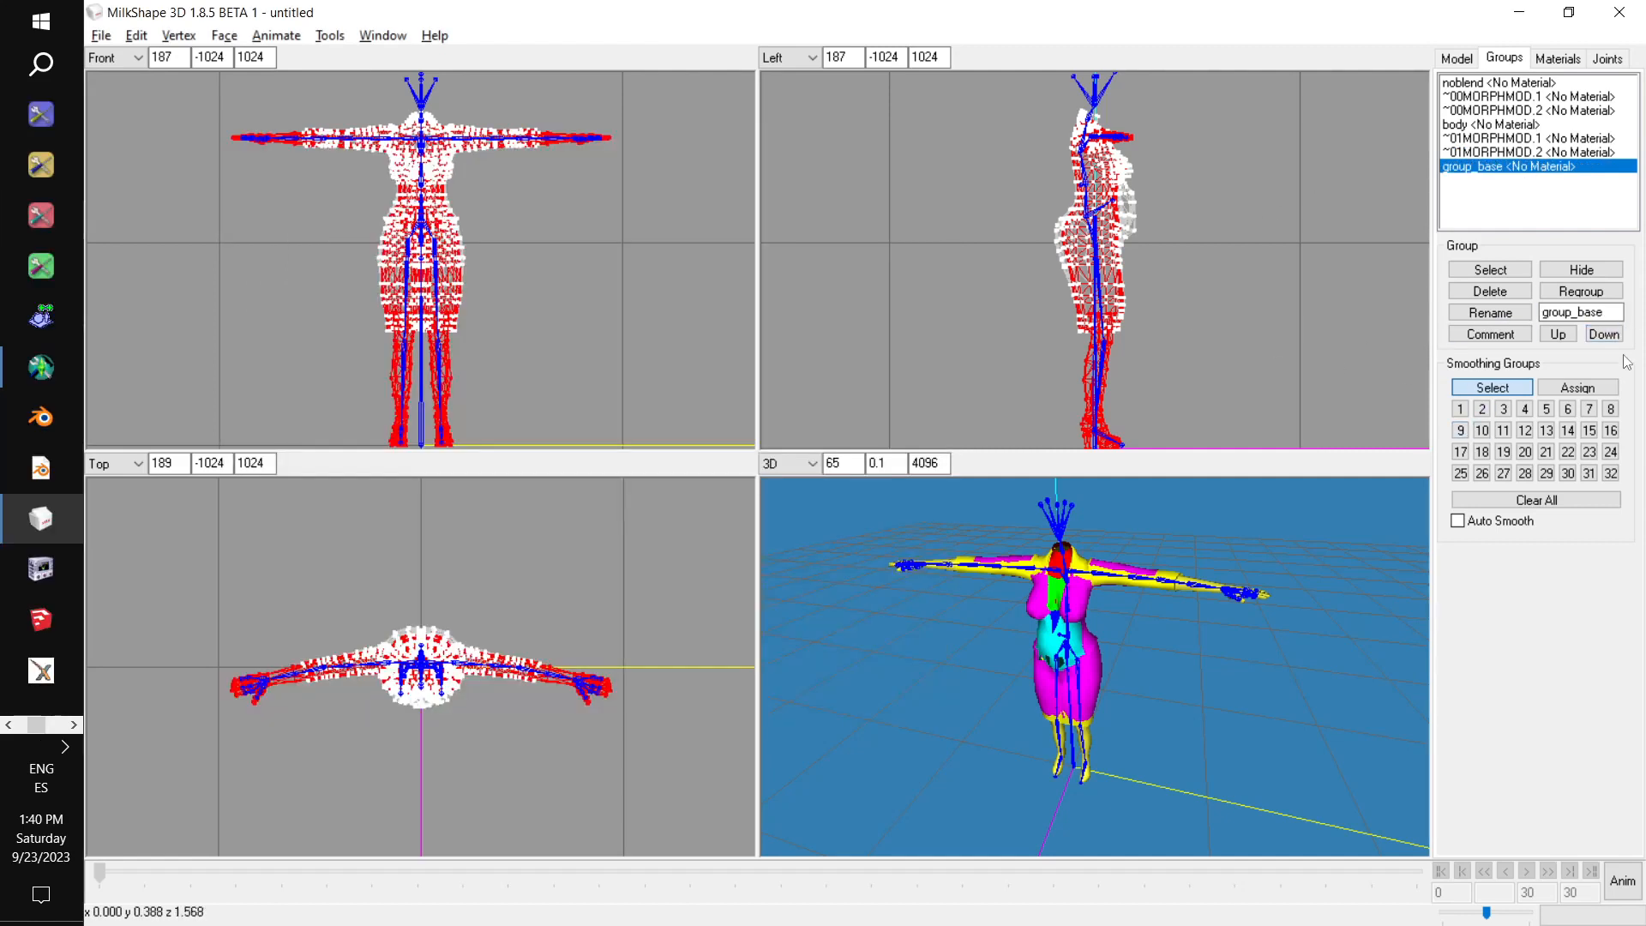
double_click(1612, 312)
text(body)
click(1494, 313)
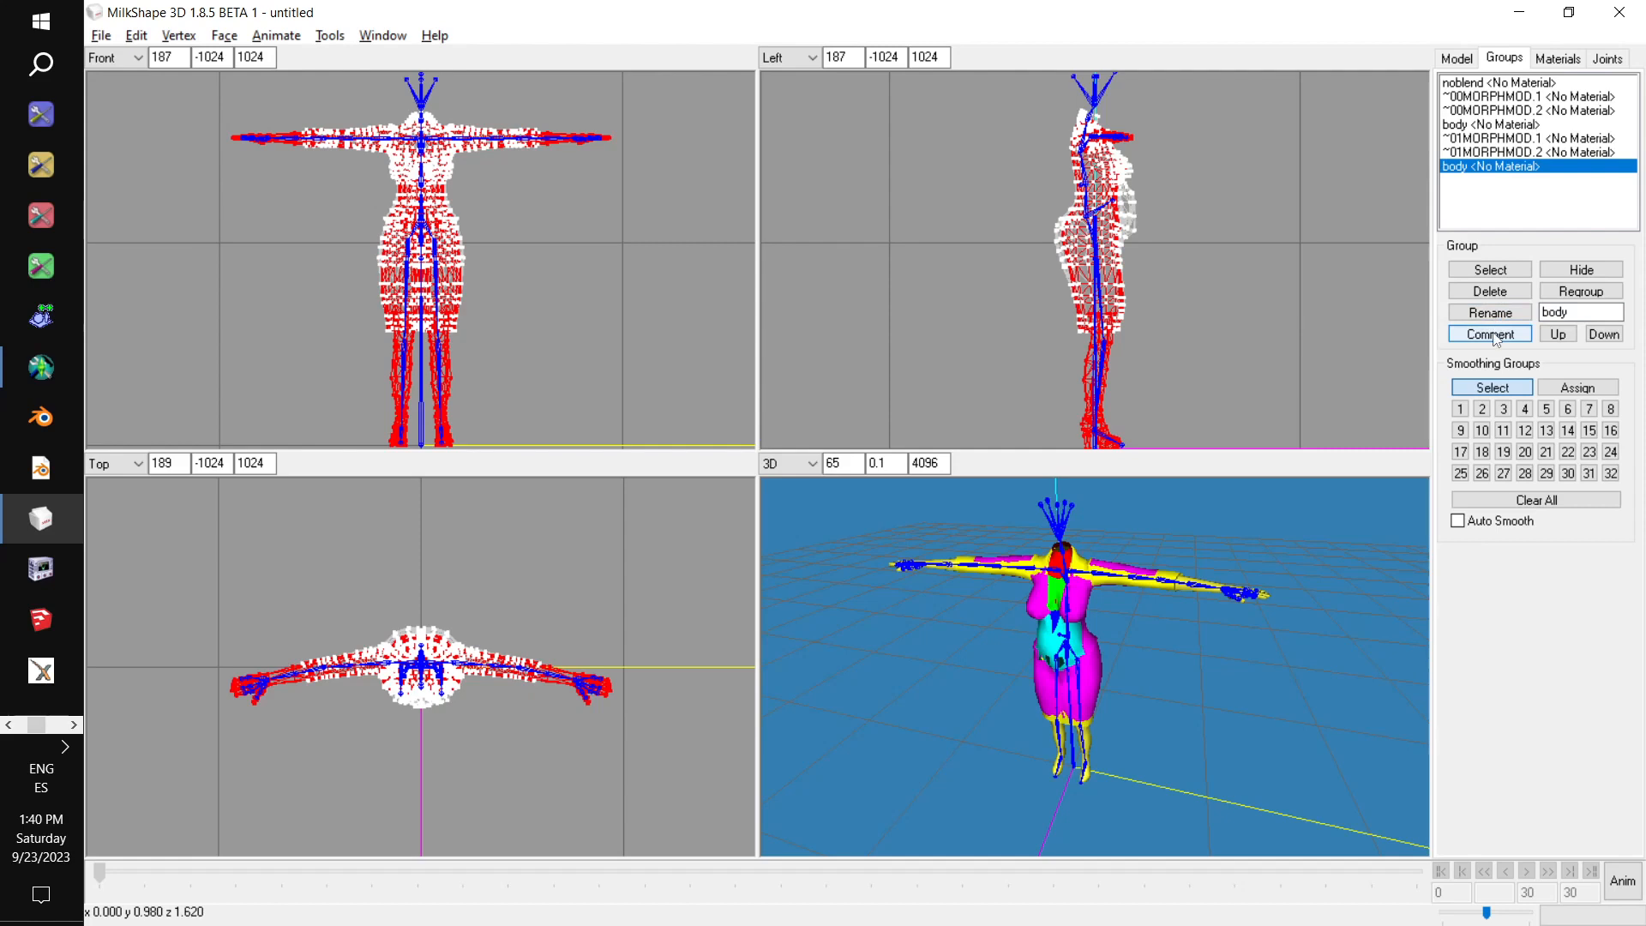
Paste the copied body block into the comment of the last body group and remove the trailing empty line.
click(1496, 336)
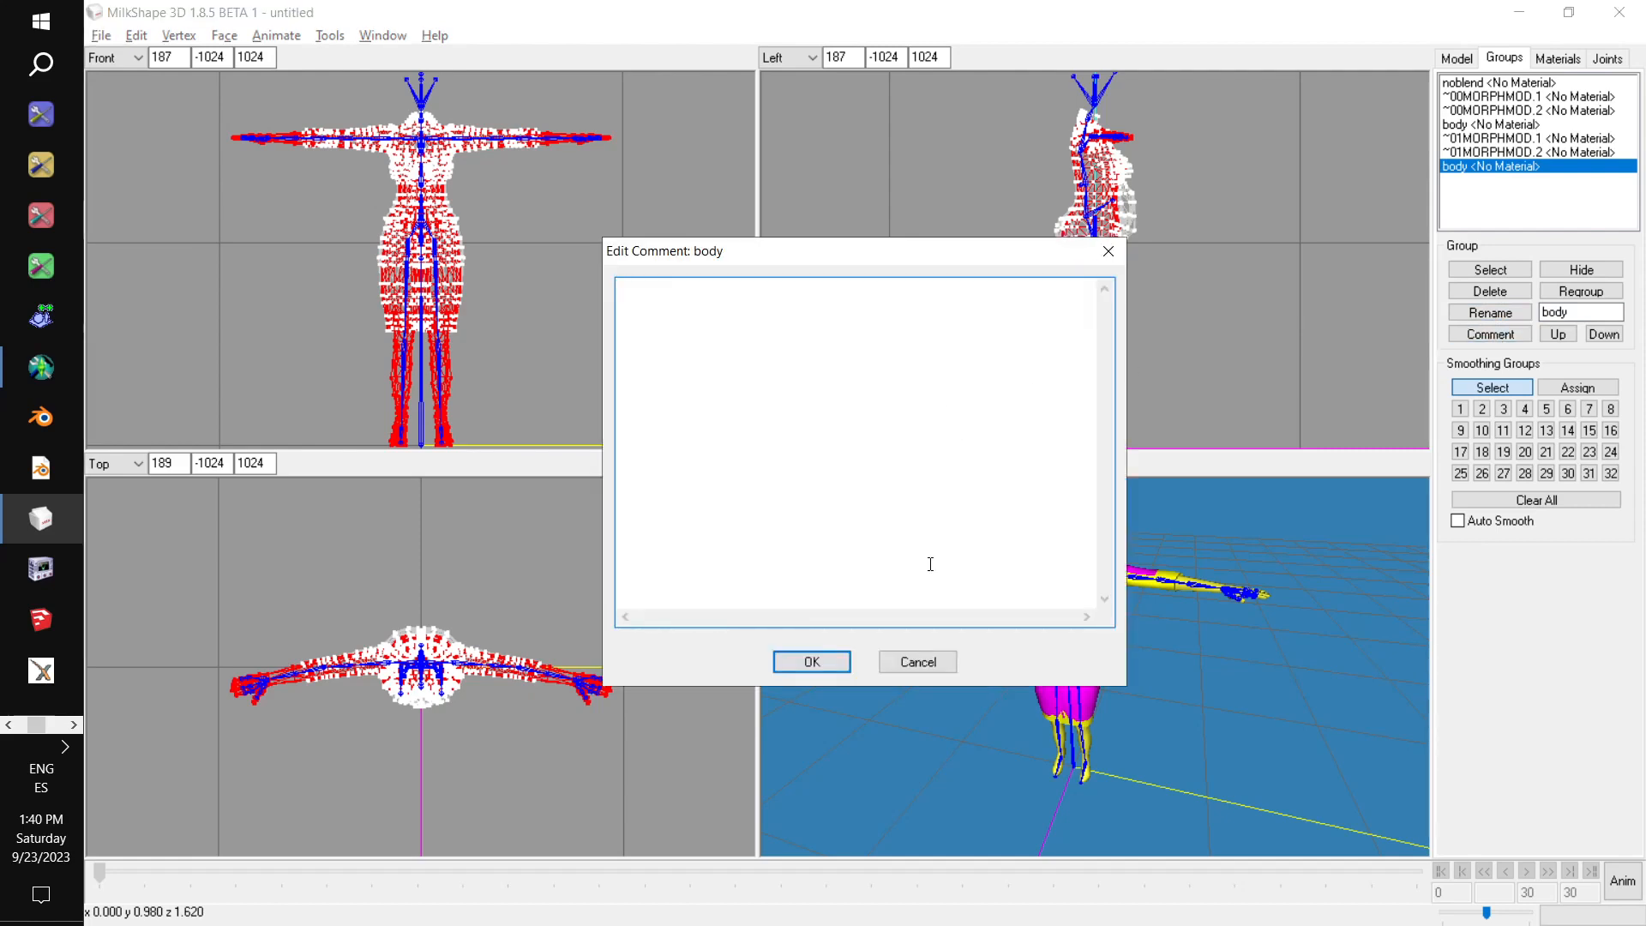
key(ctrl+v)
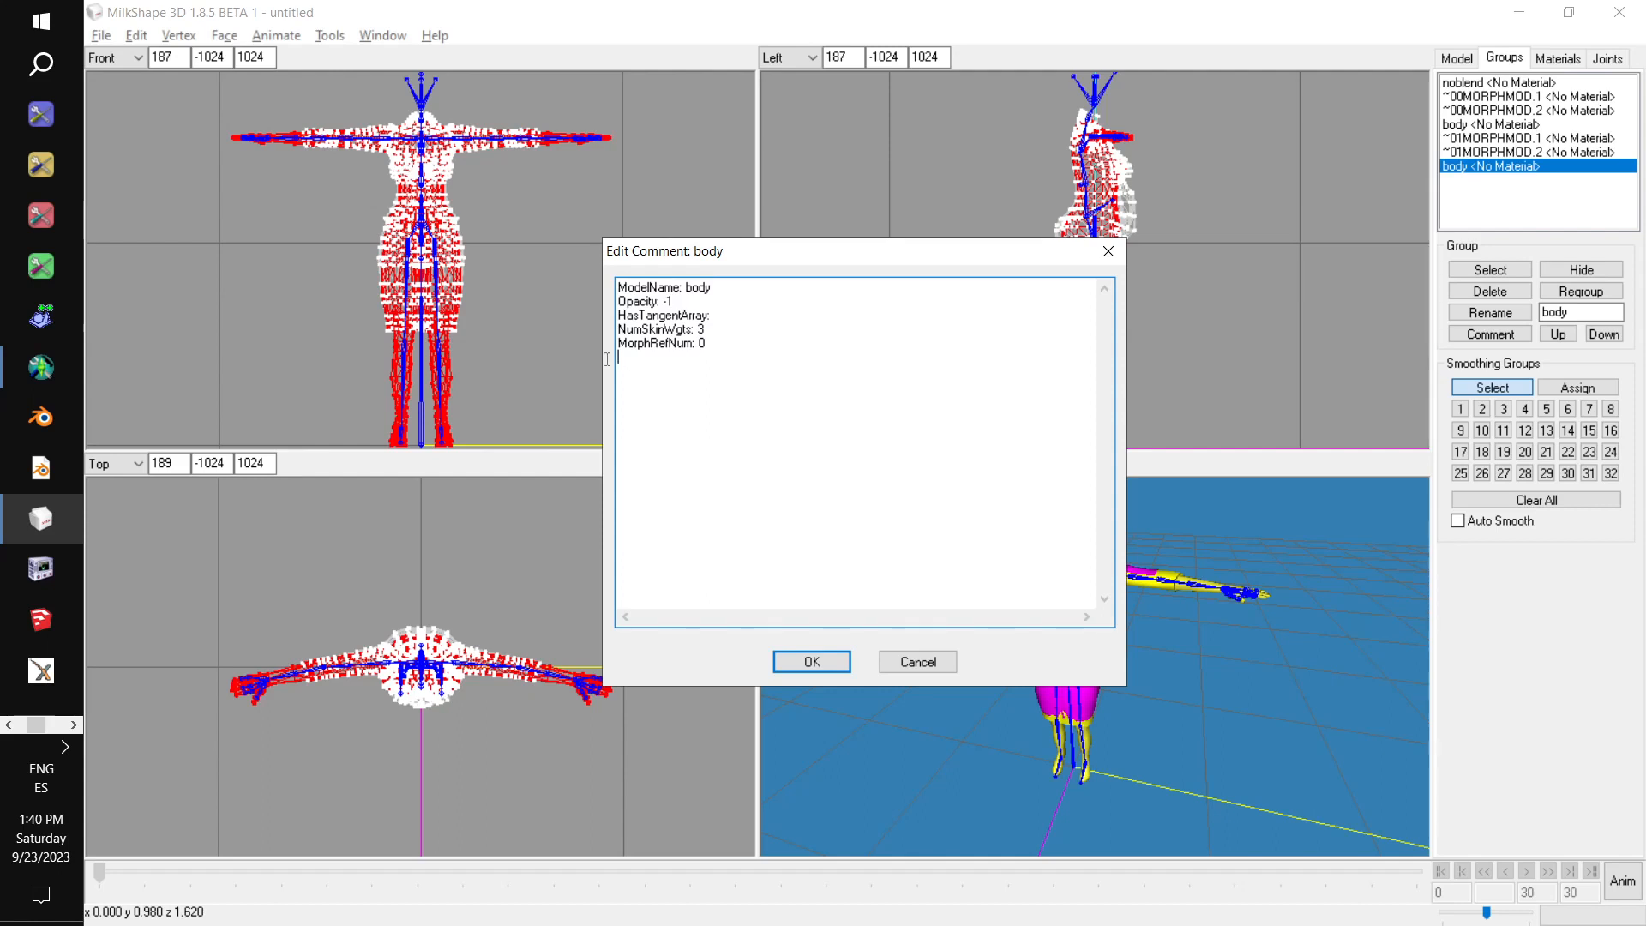
drag(607, 351, 606, 343)
key(Delete)
click(823, 659)
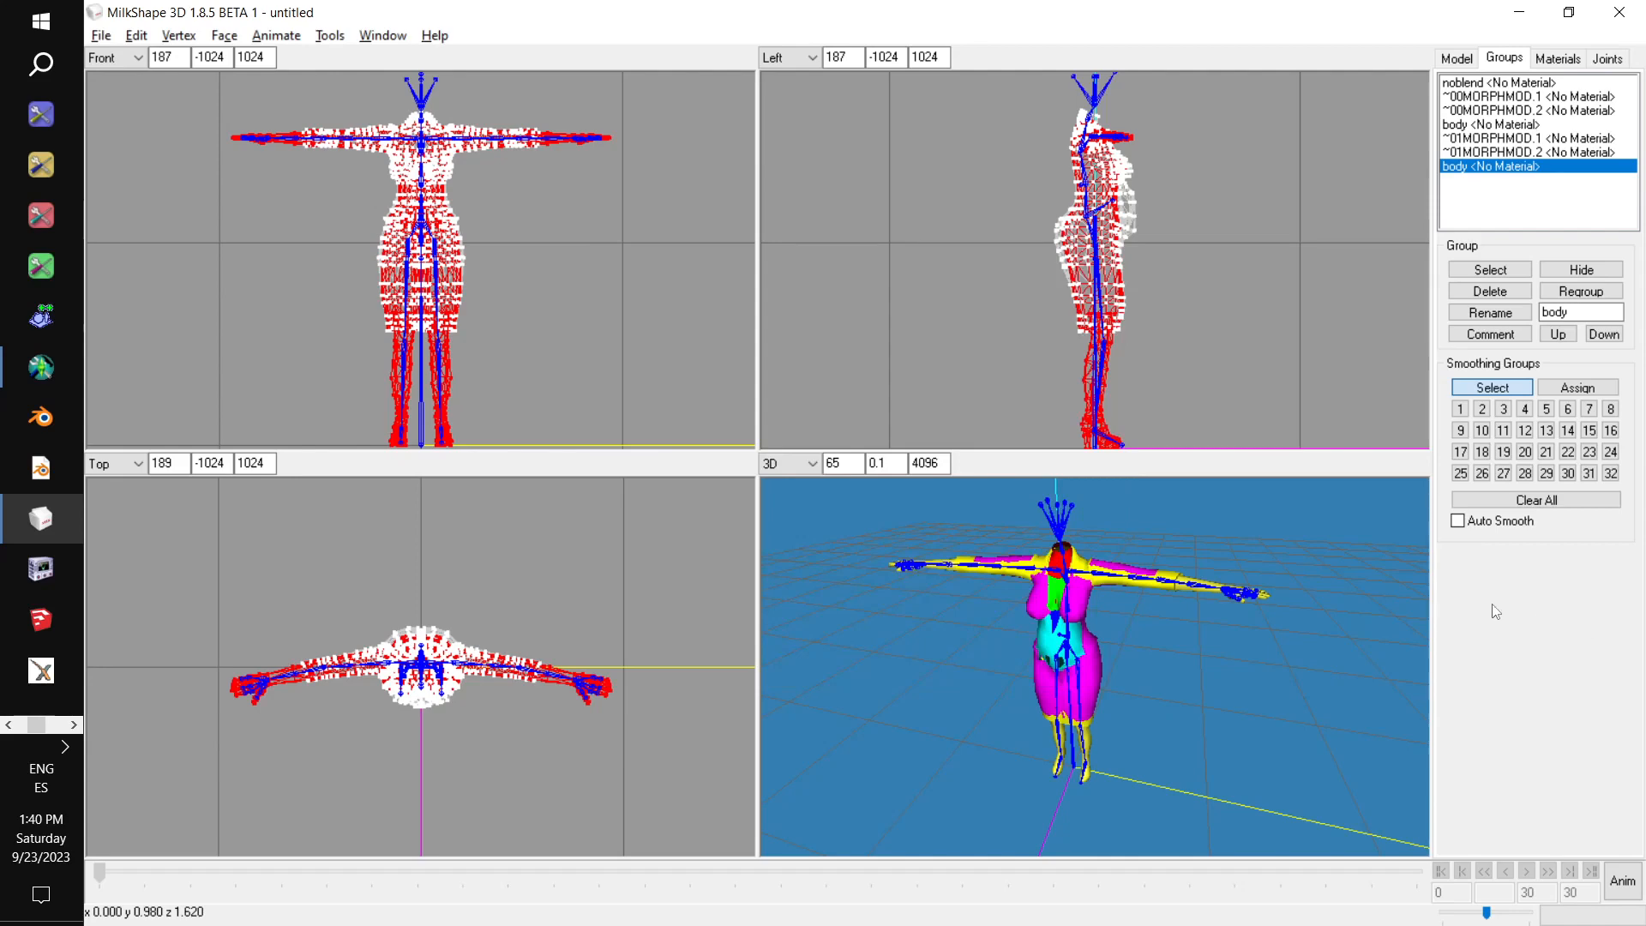
Maximize the 3D viewport and inspect the assembled dress mesh from the front.
drag(1123, 624, 1170, 614)
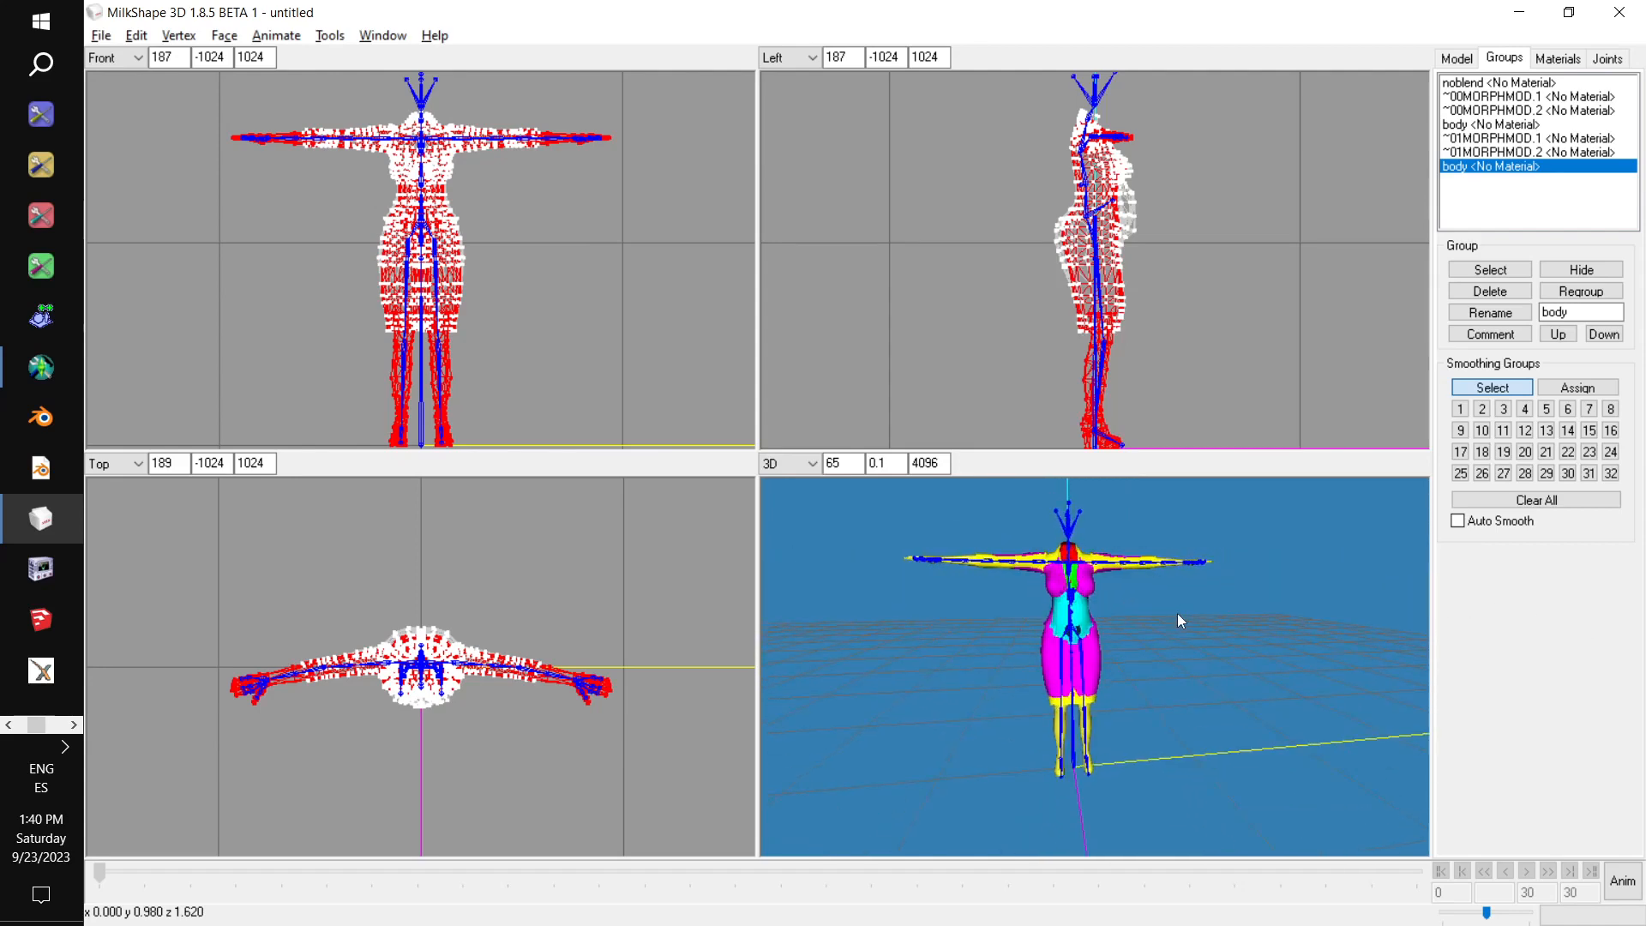
right_click(1148, 646)
click(1212, 626)
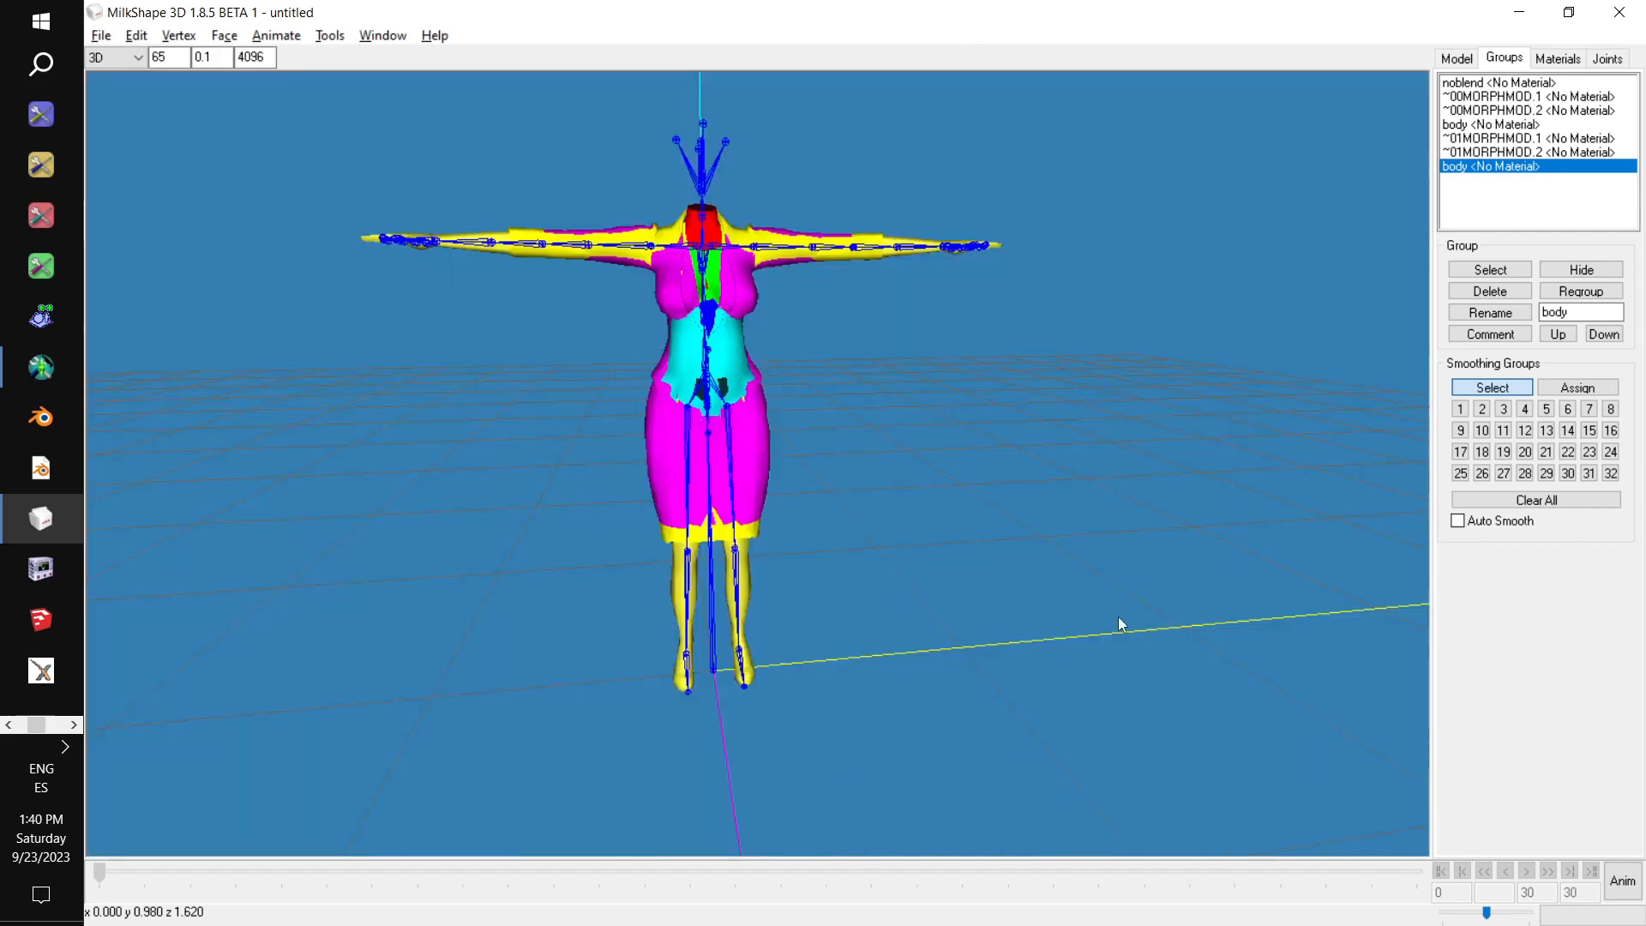
drag(1106, 645, 1005, 449)
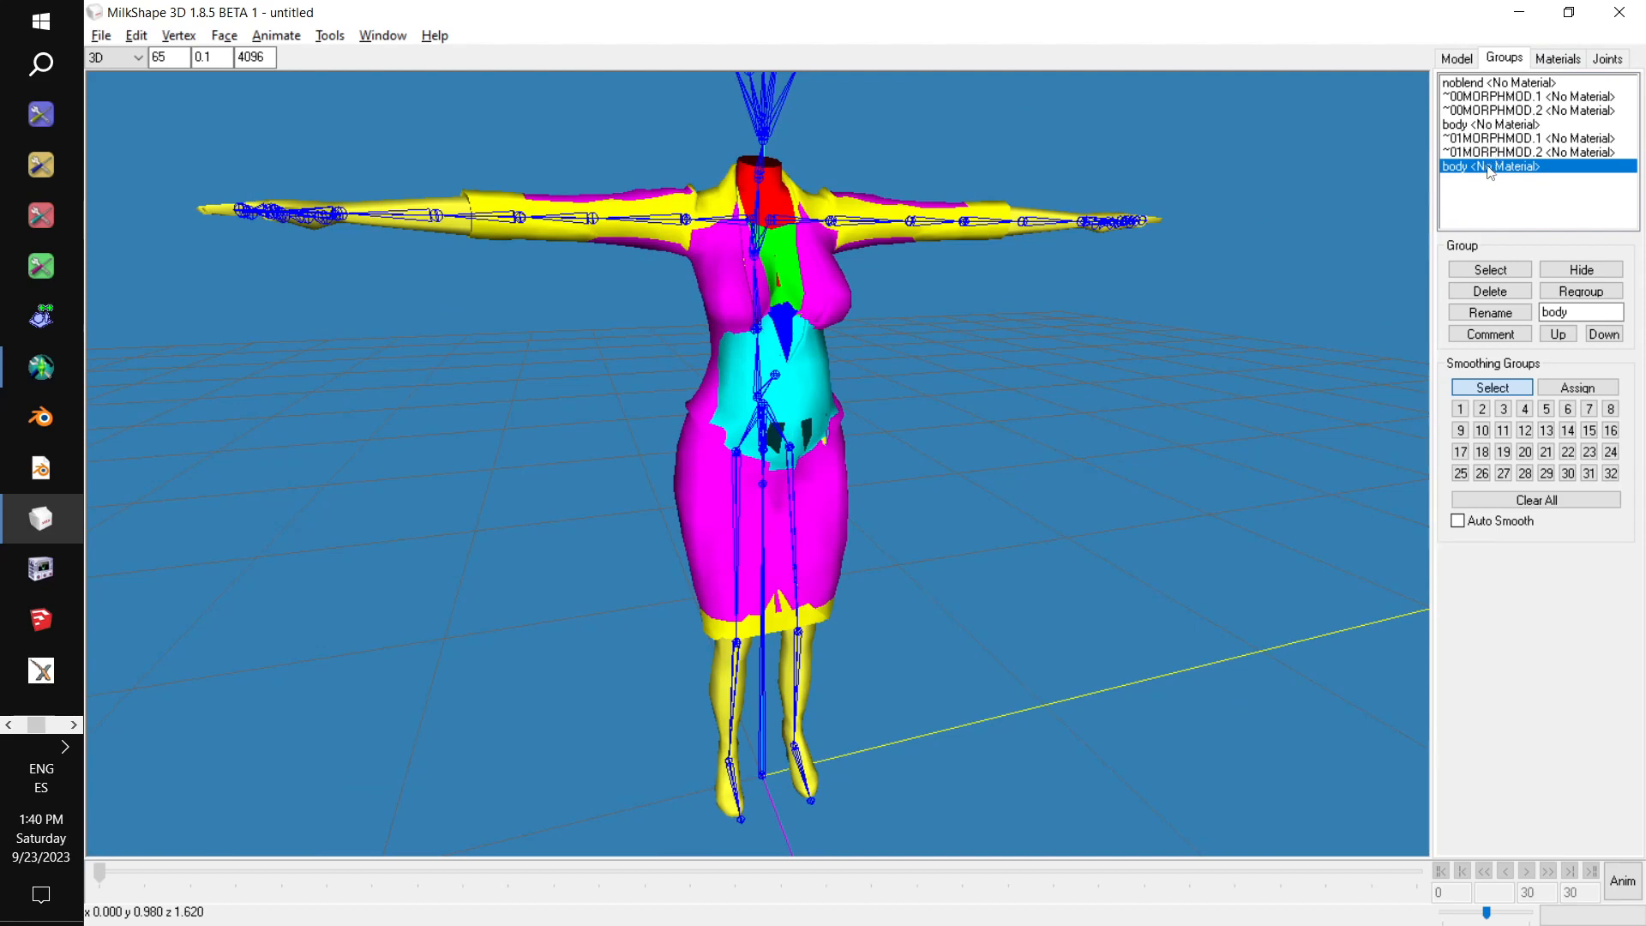
Start saving the model as a new MS3D file in the Curvalicious folder on the Desktop.
click(97, 41)
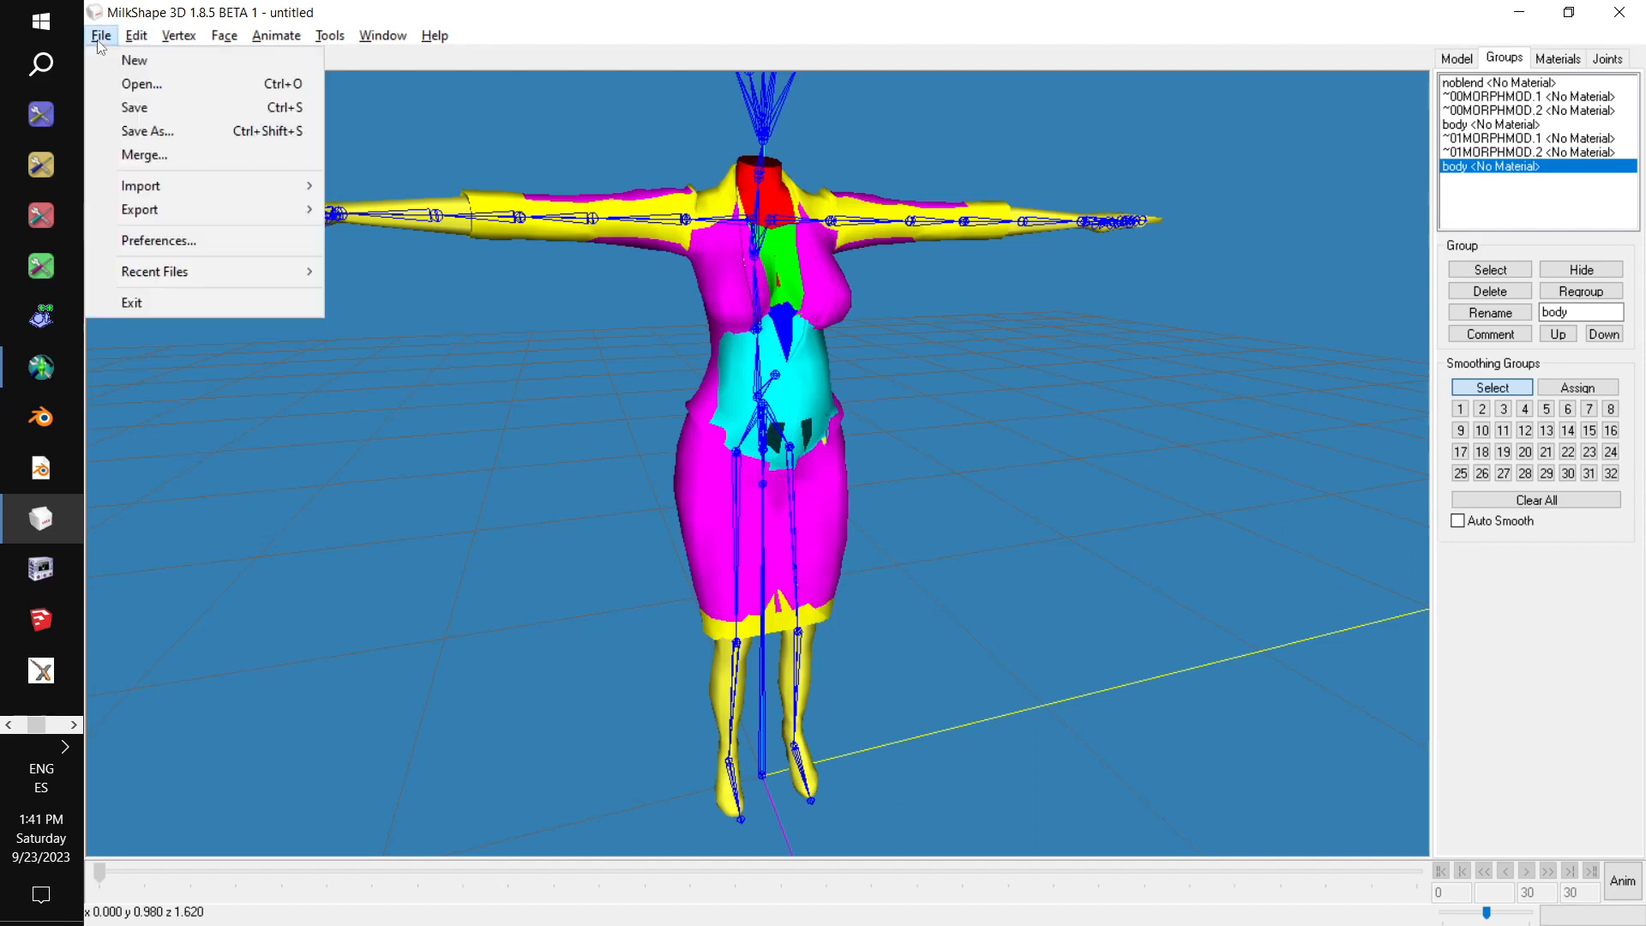
click(162, 134)
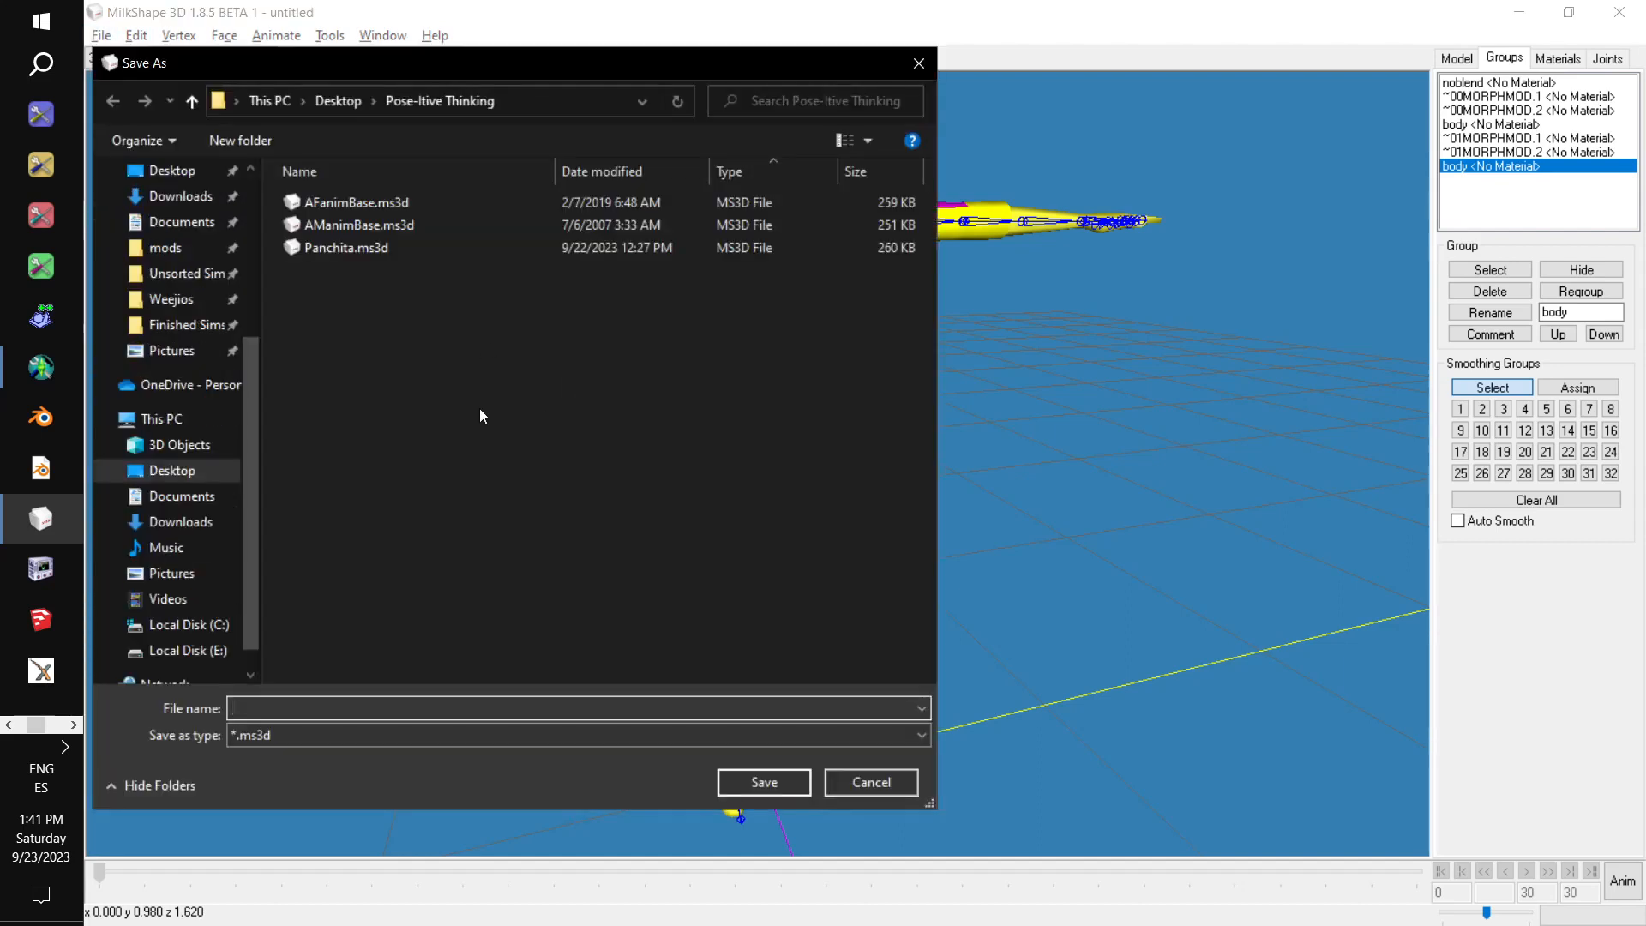
scroll(218, 378, up, 4)
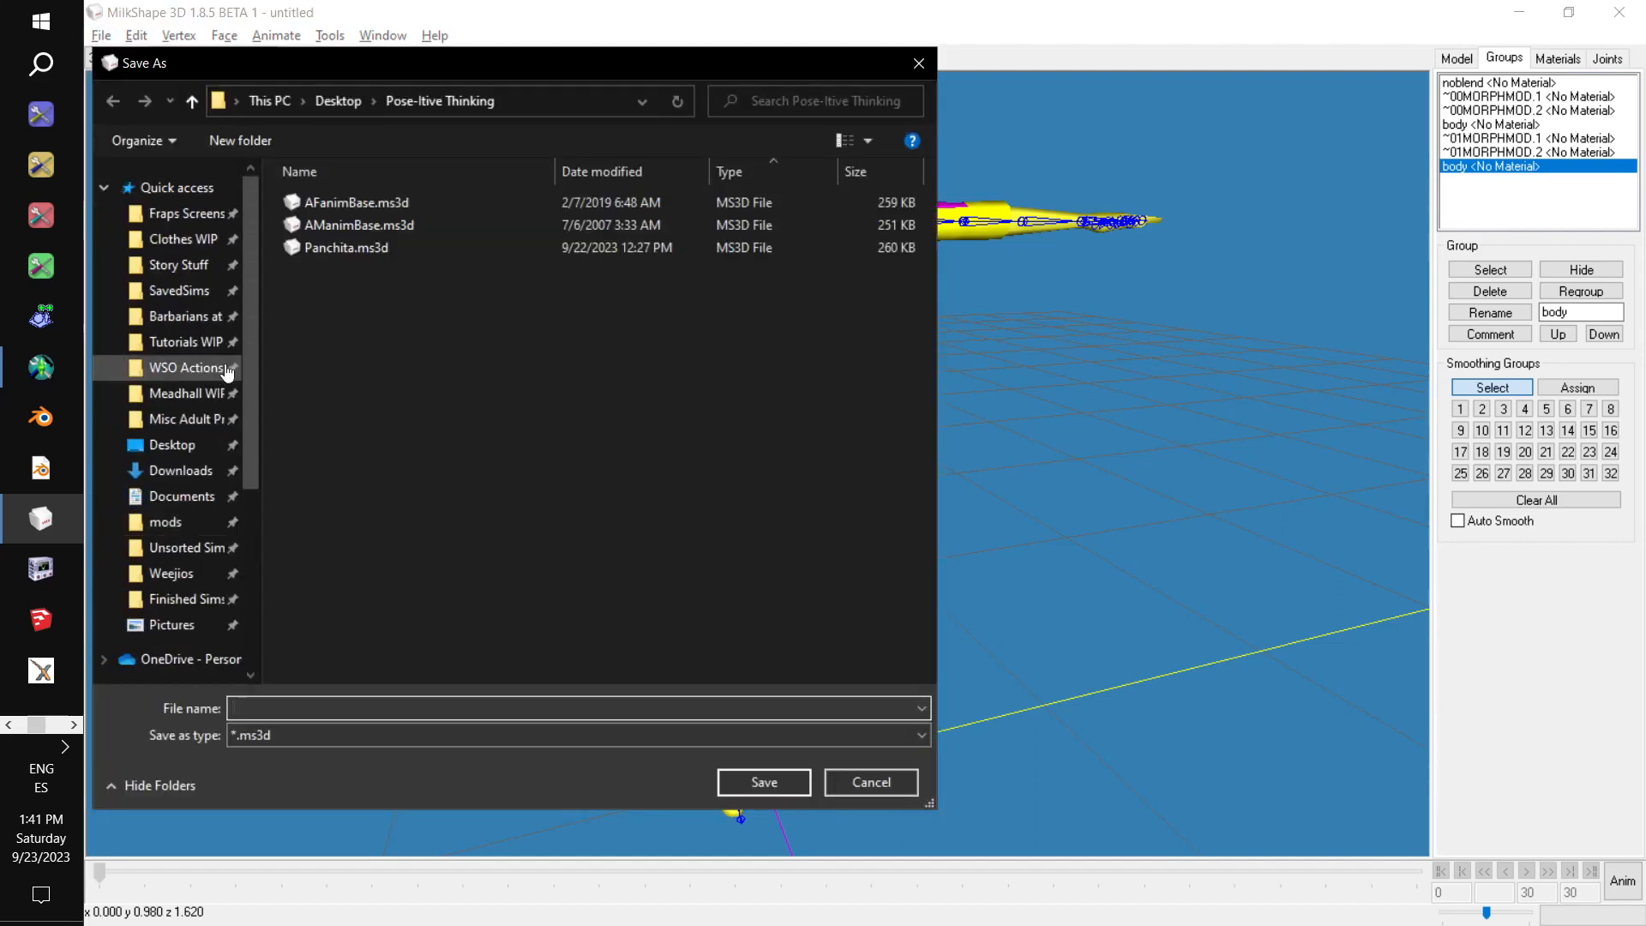
click(338, 100)
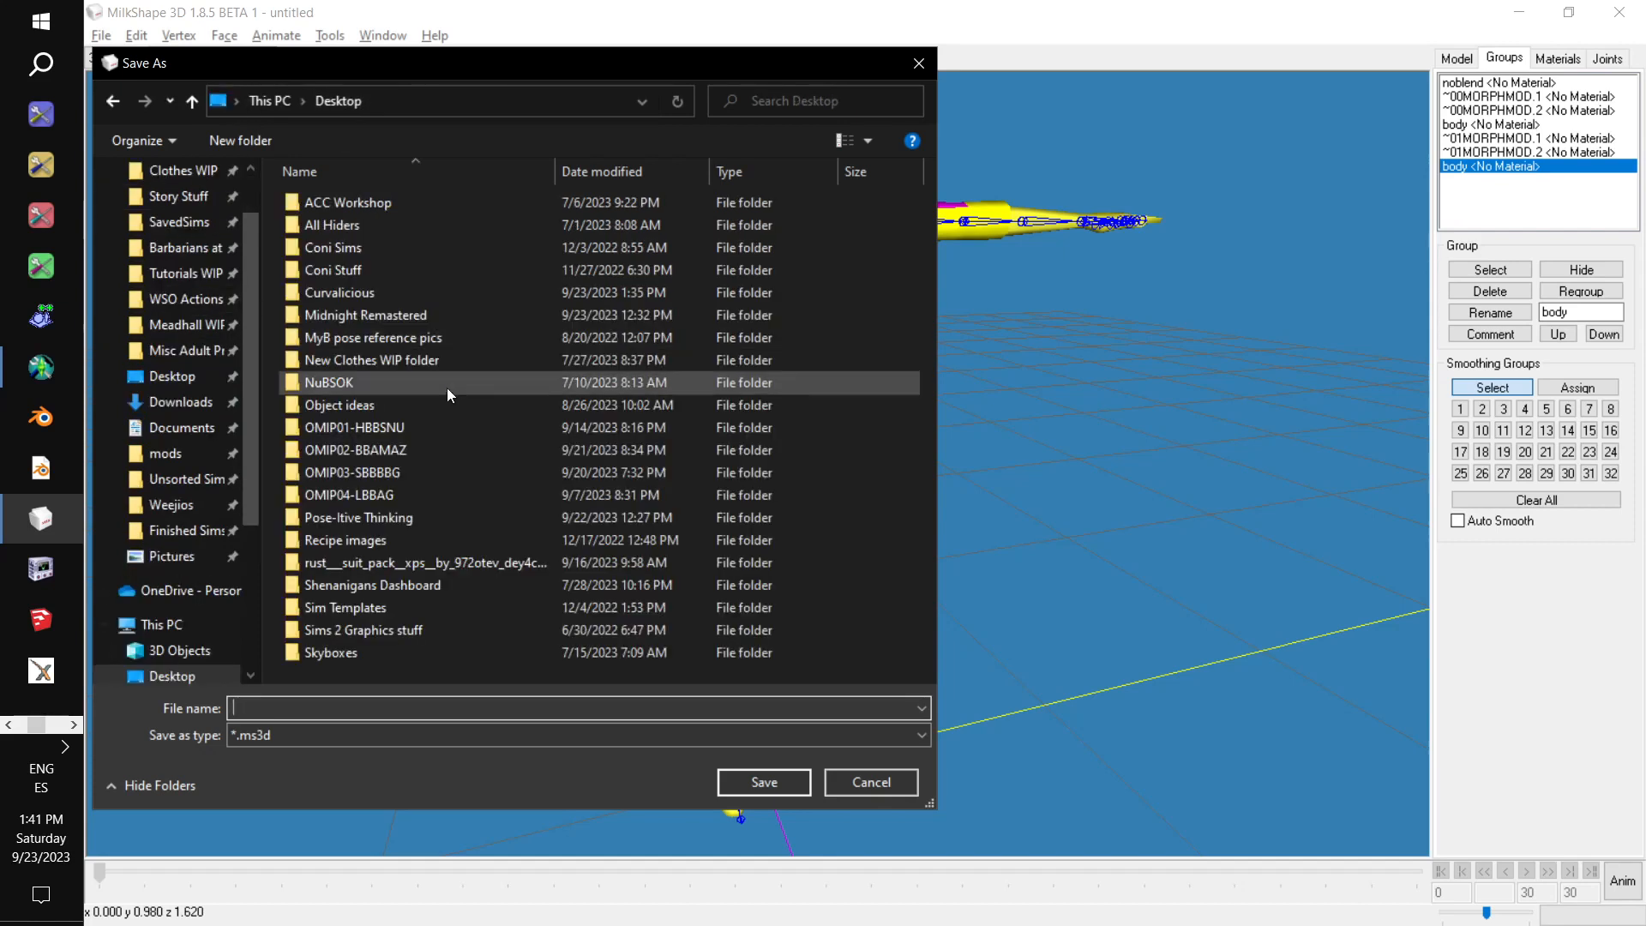
double_click(399, 293)
Name the file Plunge Rio and save it in the Curvalicious folder.
click(377, 200)
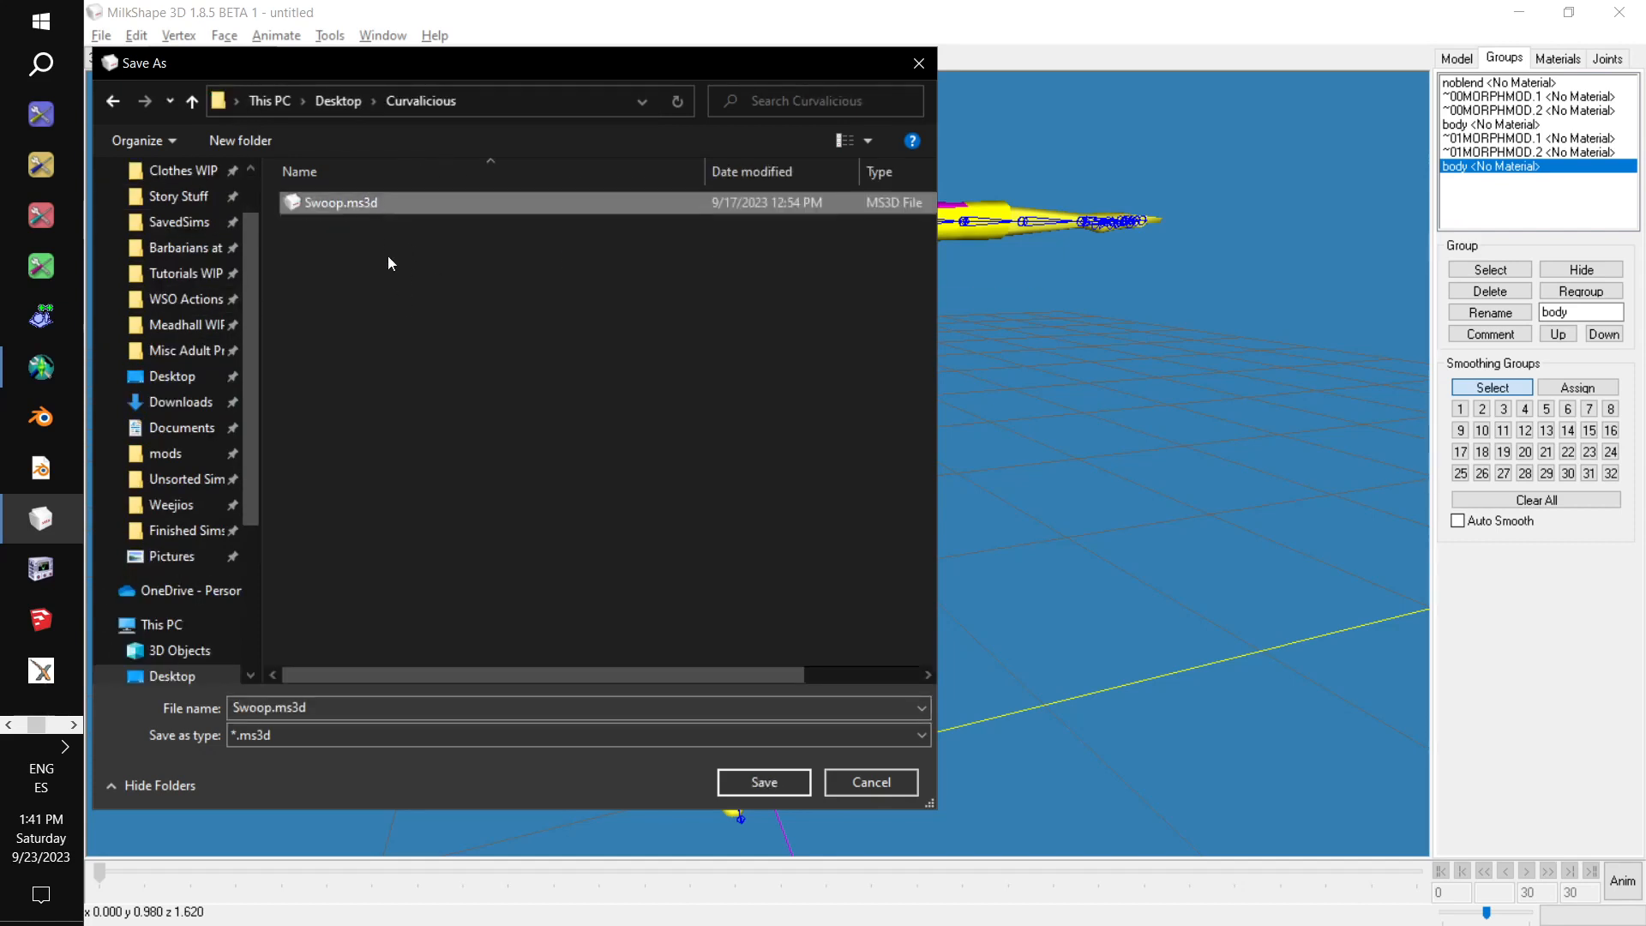
click(357, 708)
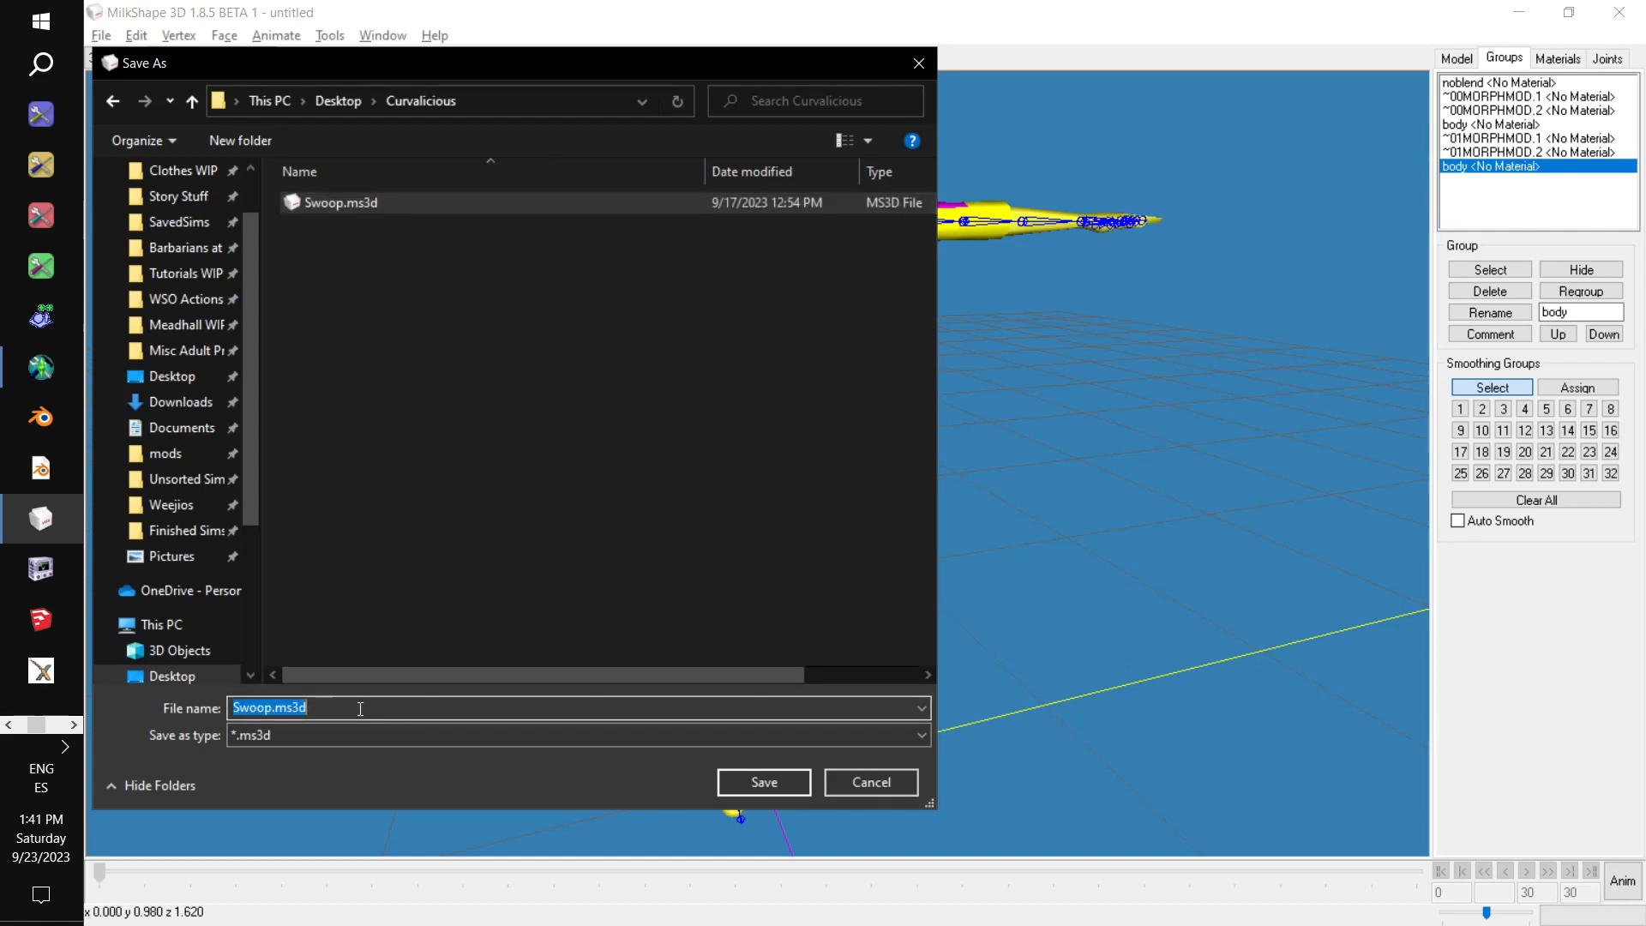
text(Swoop)
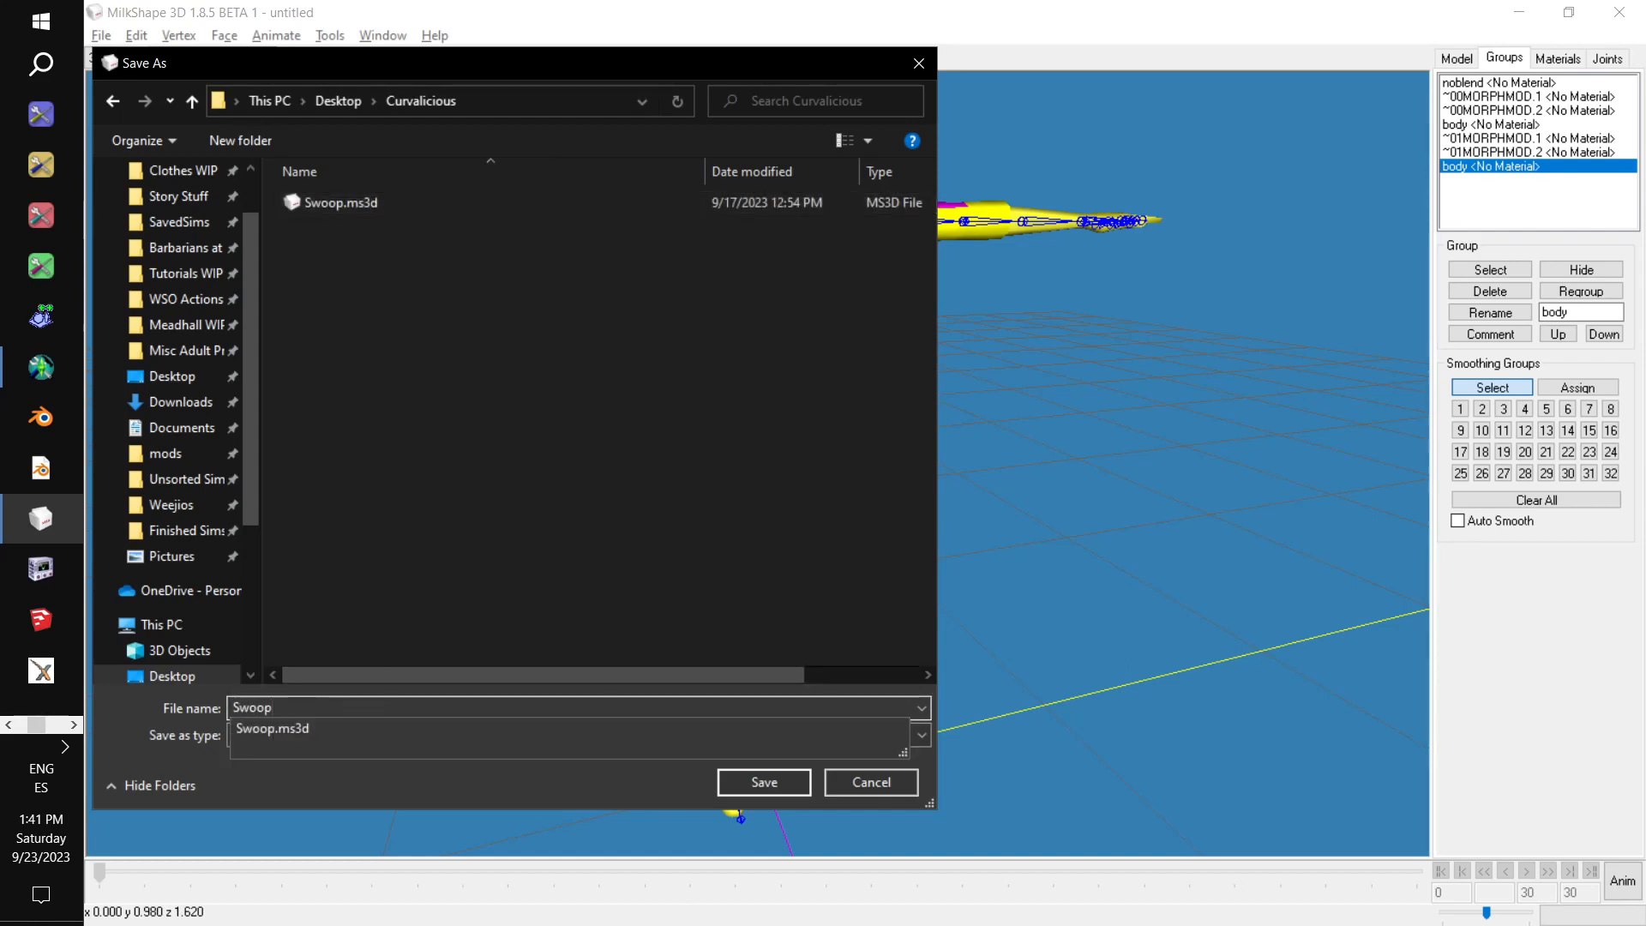
key(BackSpace)
key(BackSpace)
key(BackSpace)
key(BackSpace)
key(BackSpace)
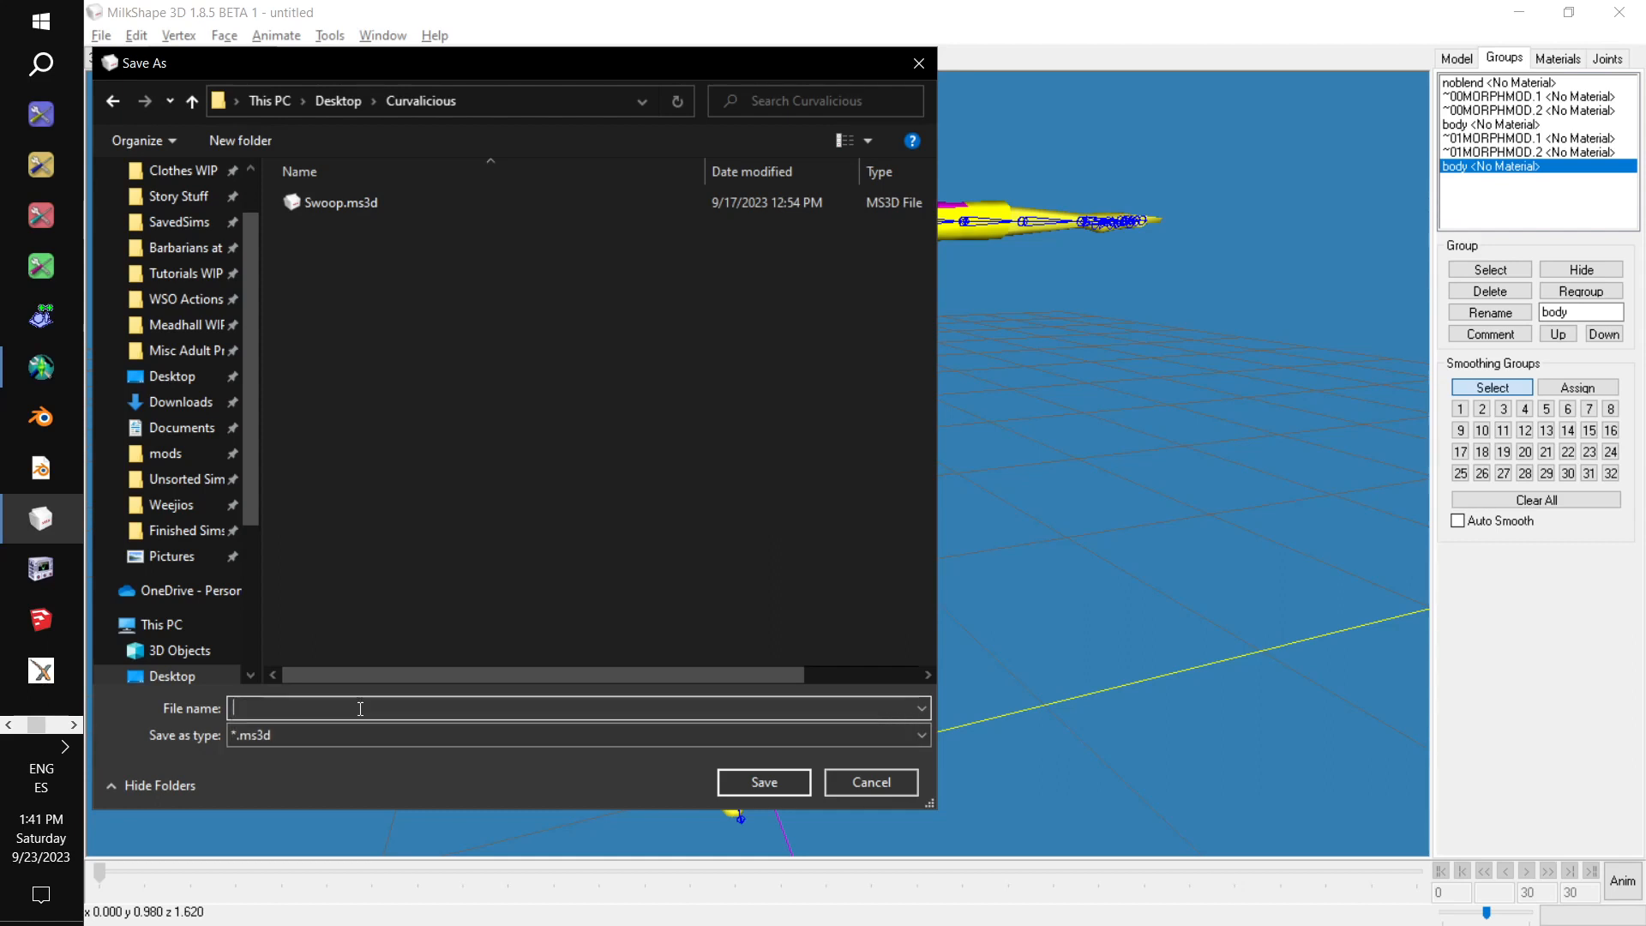
text(Plunge)
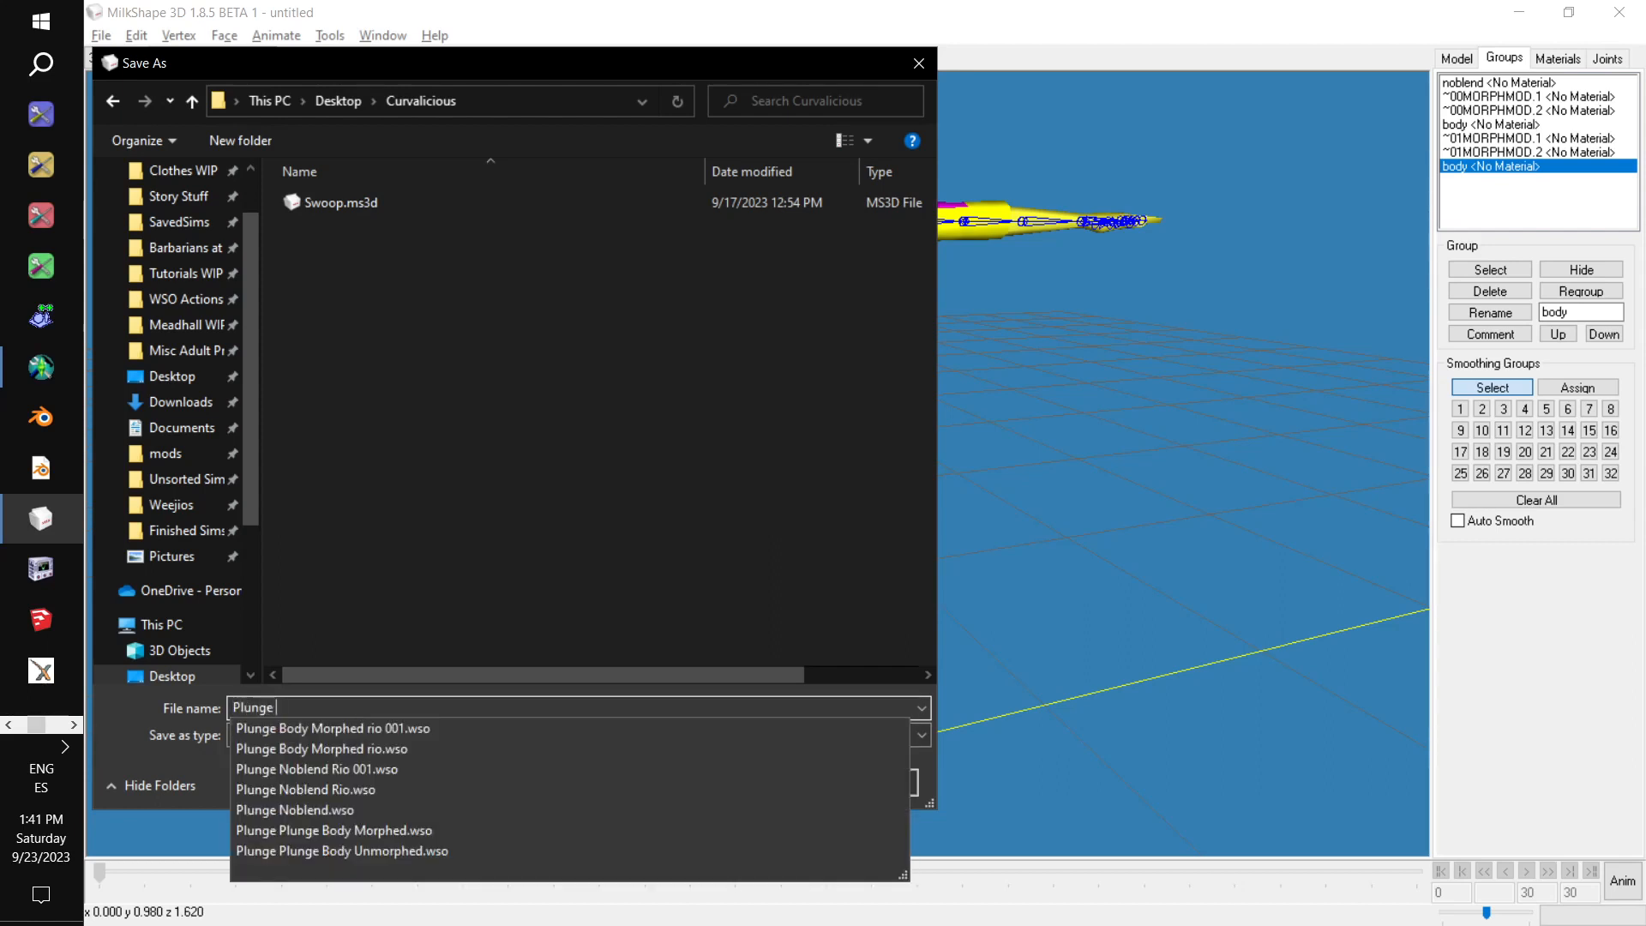
text(Rio)
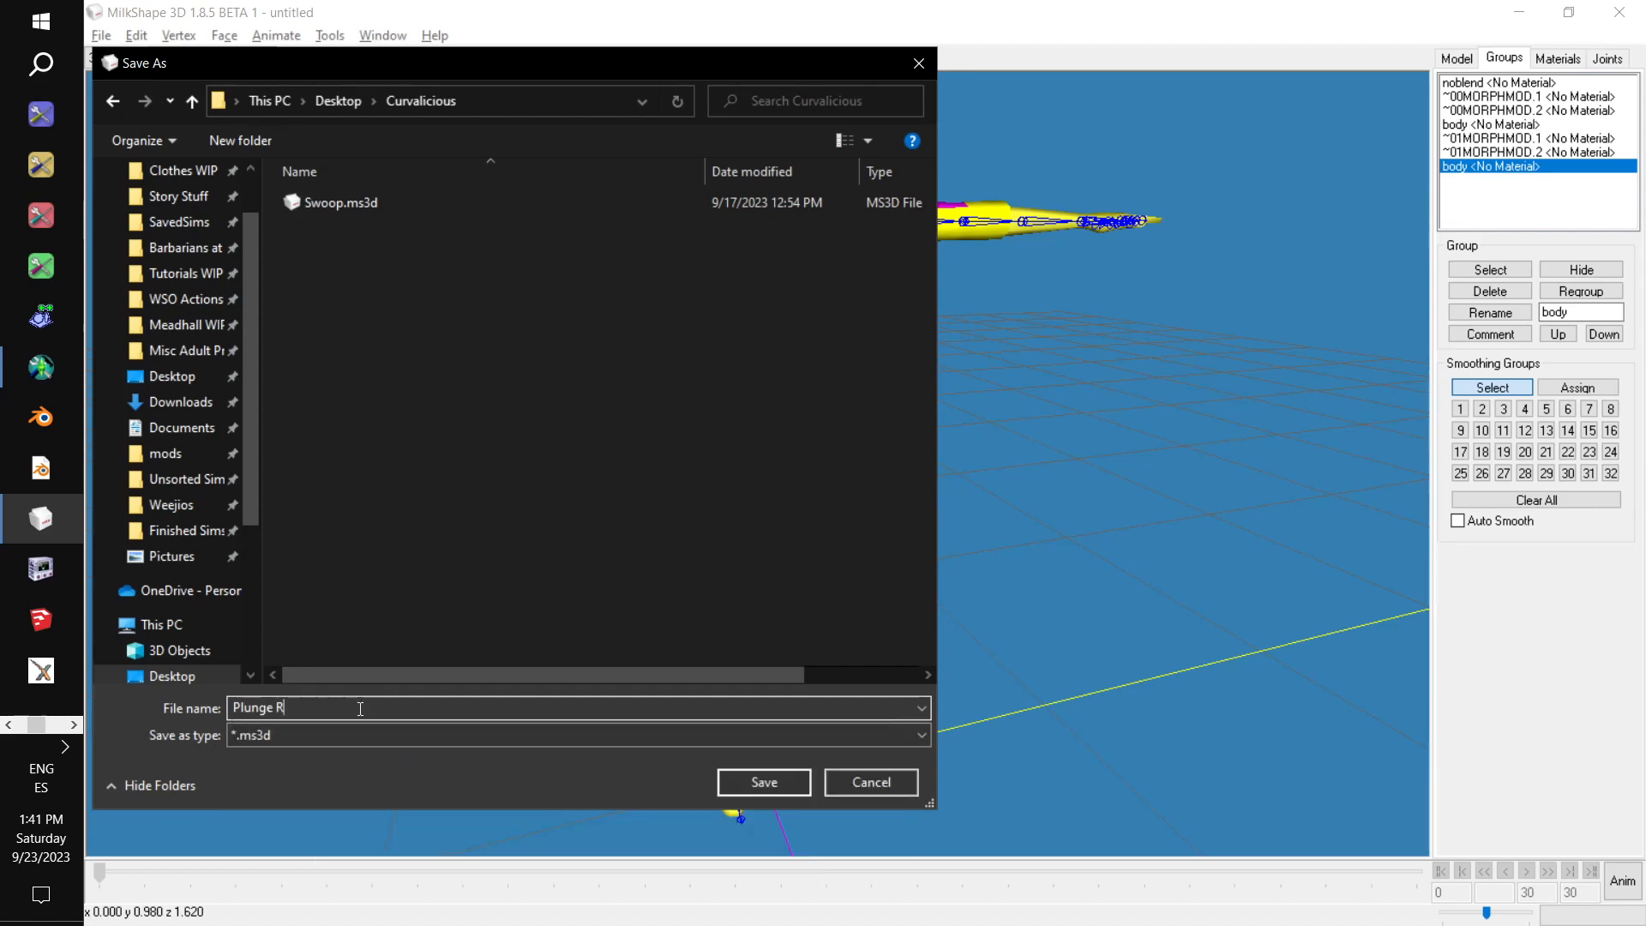
click(755, 783)
mouse_move(999, 764)
mouse_down()
mouse_move(797, 736)
mouse_move(815, 718)
mouse_move(985, 717)
mouse_move(1017, 746)
mouse_up()
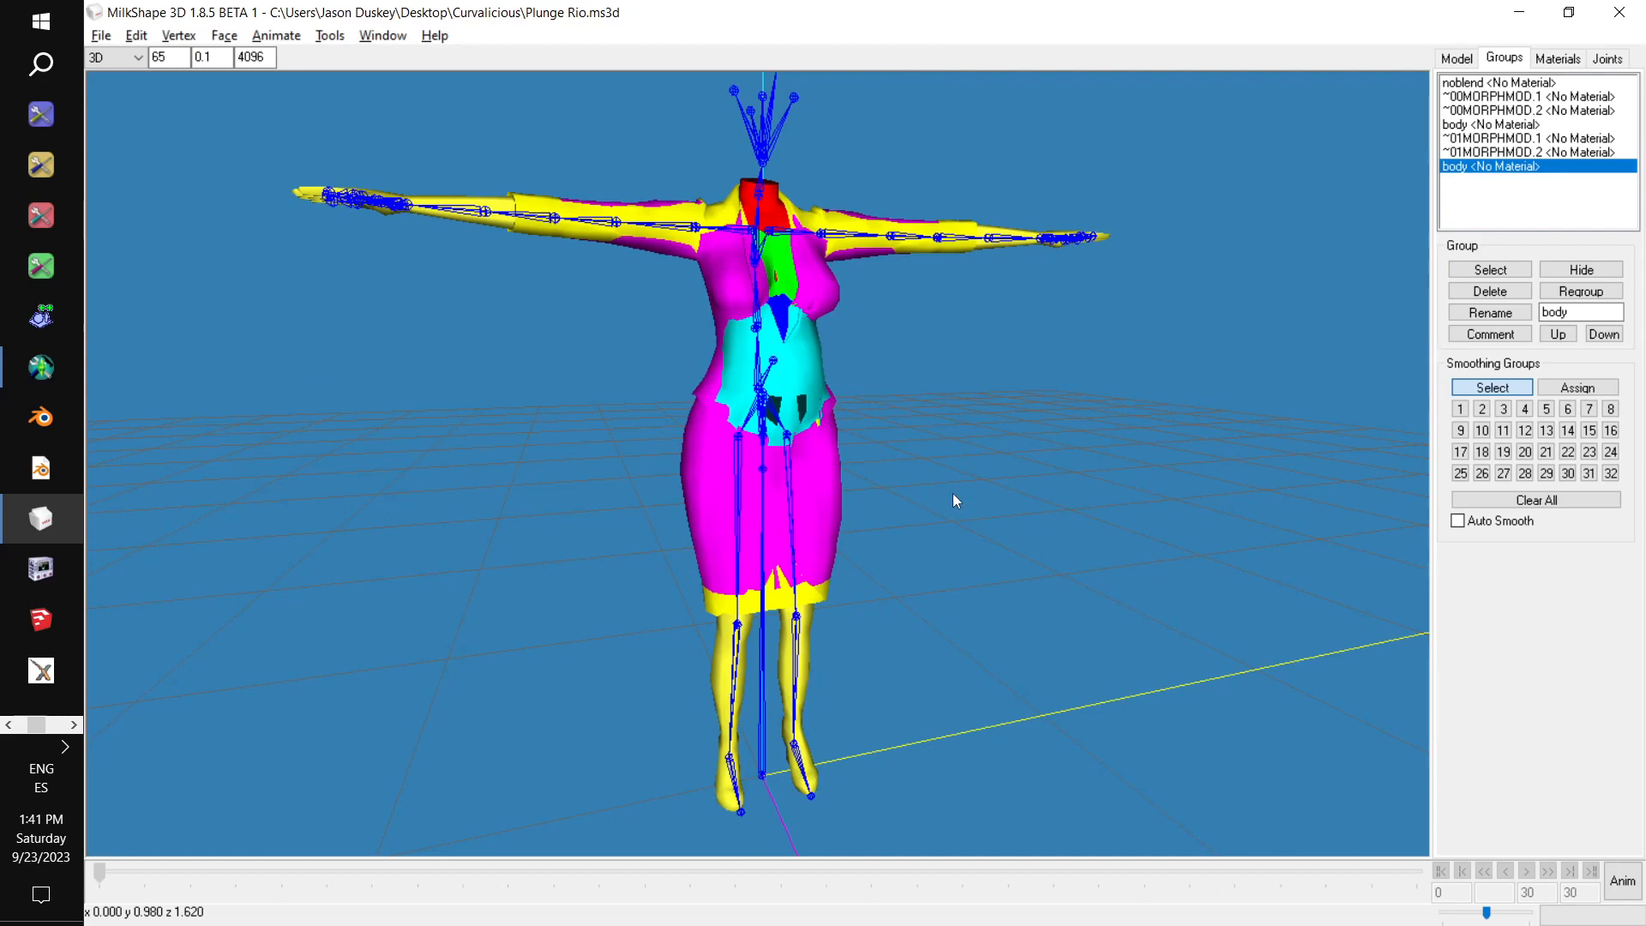